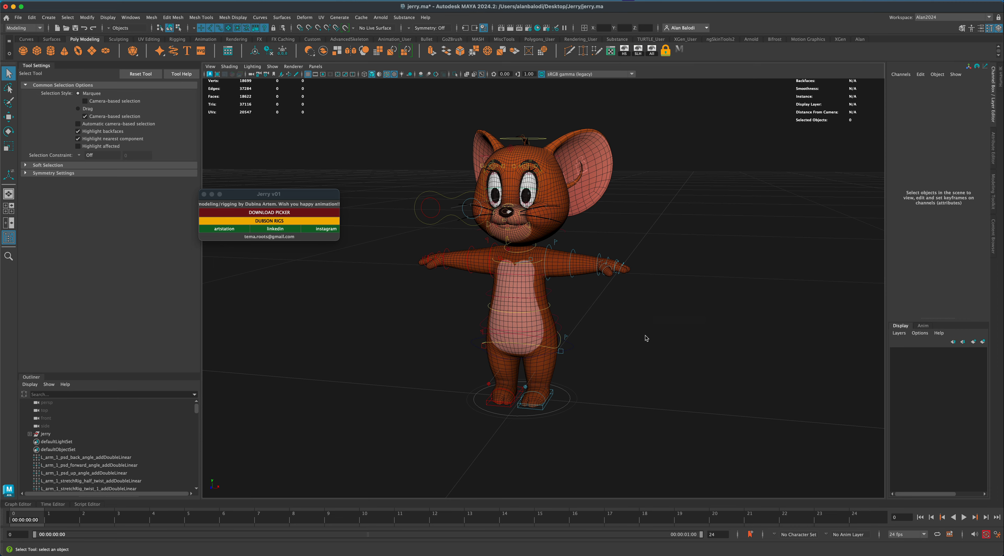
Try moving the left foot's IK control with the Move tool and undo the change.
{"action": "mouse_move", "coordinate": [645, 336]}
{"action": "left_mouse_down", "text": "alt"}
{"action": "mouse_move", "coordinate": [681, 336]}
{"action": "mouse_move", "coordinate": [660, 327]}
{"action": "mouse_move", "coordinate": [663, 334]}
{"action": "left_mouse_up", "text": "alt"}
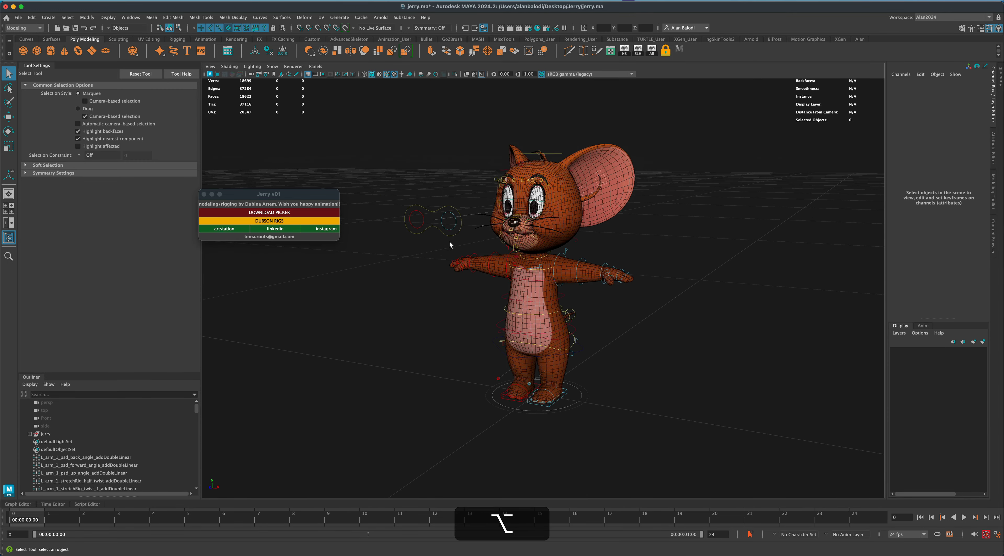
{"action": "left_click_drag", "start_coordinate": [665, 299], "coordinate": [644, 364], "text": "alt"}
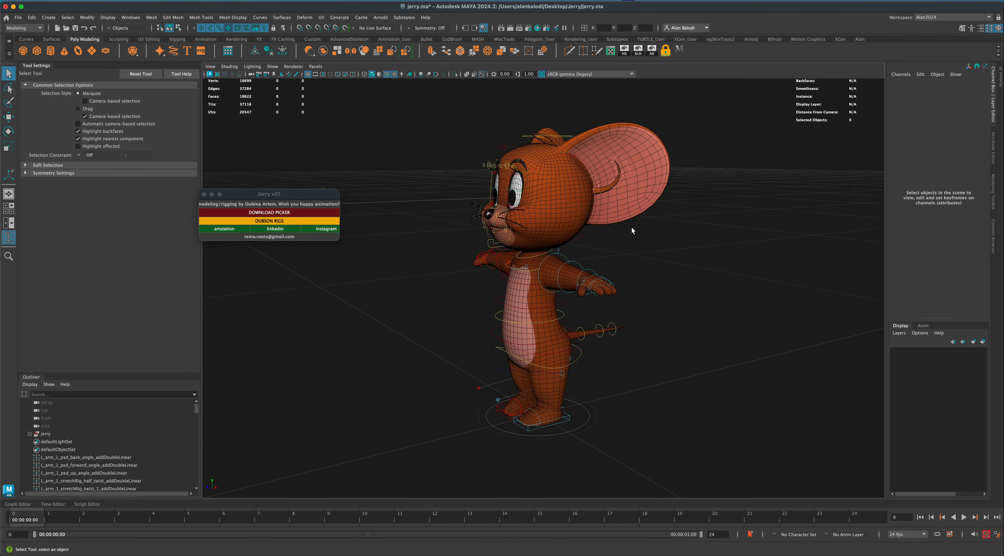
{"action": "left_click_drag", "start_coordinate": [631, 228], "coordinate": [600, 322], "text": "alt"}
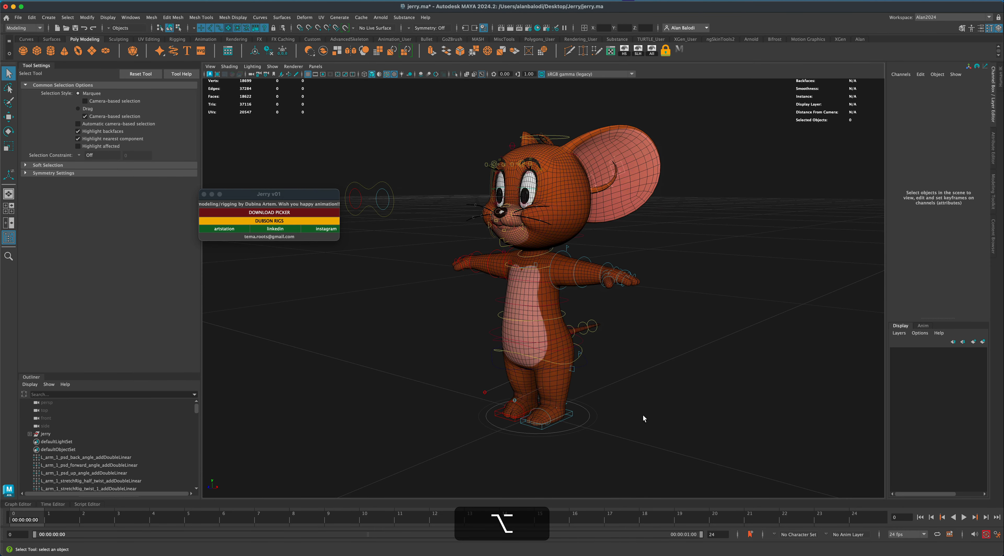
{"action": "left_click_drag", "start_coordinate": [643, 415], "coordinate": [559, 422], "text": "alt"}
{"action": "left_click", "coordinate": [564, 420]}
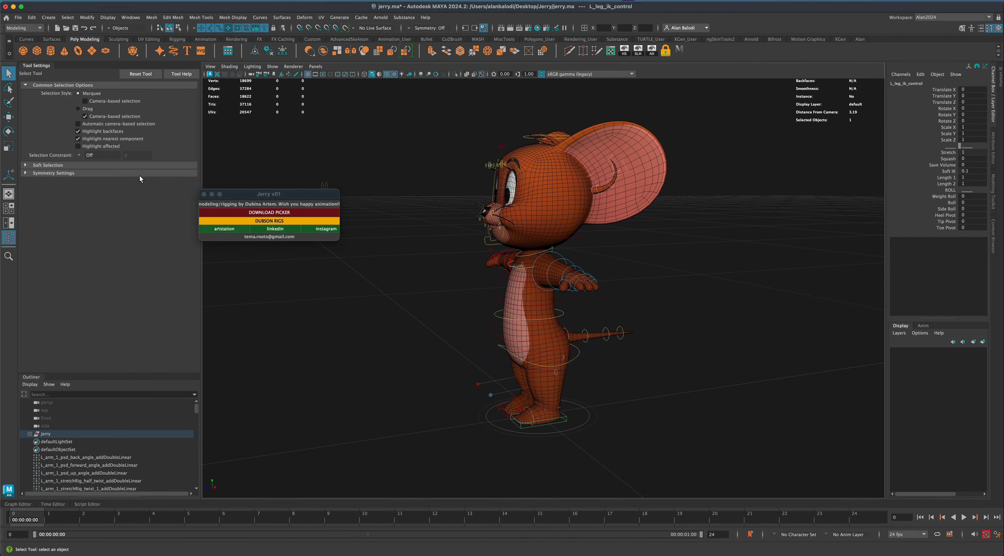
{"action": "left_click", "coordinate": [10, 117]}
{"action": "left_click_drag", "start_coordinate": [534, 394], "coordinate": [515, 388]}
{"action": "key", "text": "super+z"}
Inspect the channels of the two ground ring controls, main_control and main_offset_control, ending with main_control selected.
{"action": "left_click_drag", "start_coordinate": [608, 406], "coordinate": [581, 380], "text": "alt"}
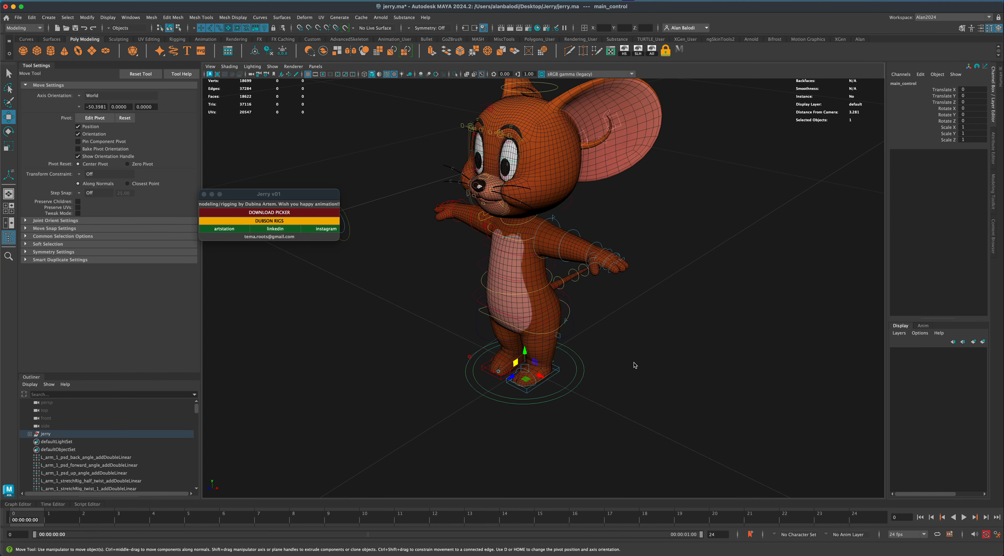
{"action": "left_click_drag", "start_coordinate": [686, 369], "coordinate": [613, 382], "text": "alt"}
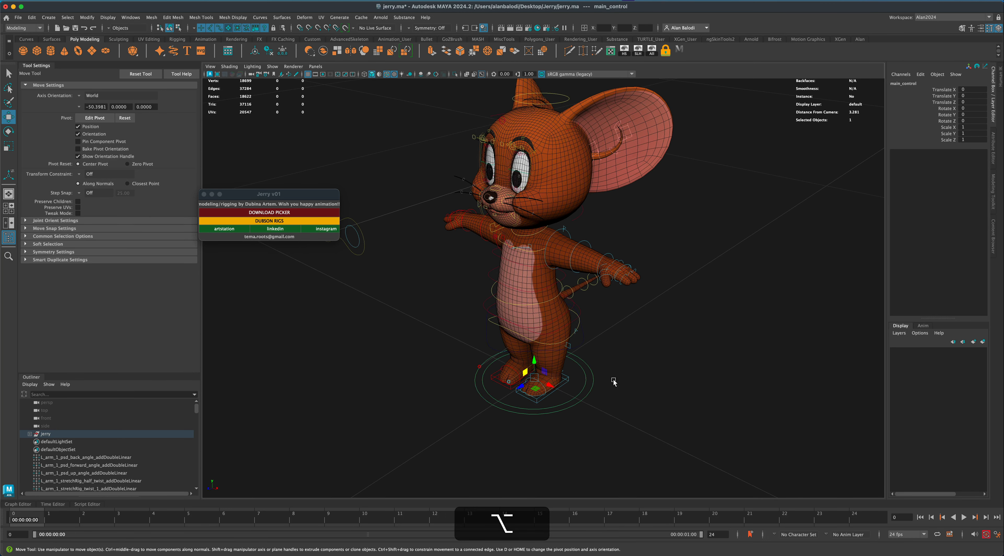
{"action": "left_click", "coordinate": [585, 387]}
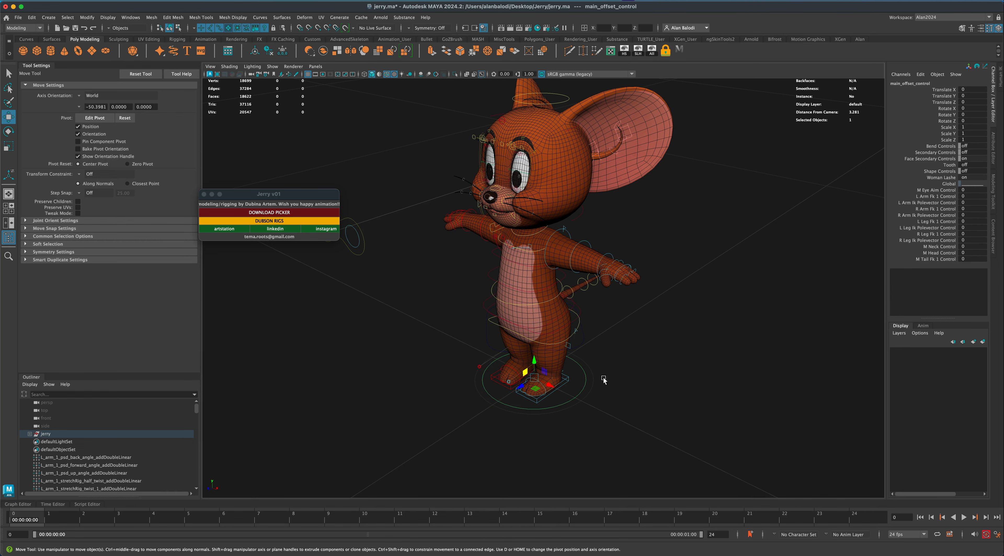
{"action": "left_click", "coordinate": [588, 394]}
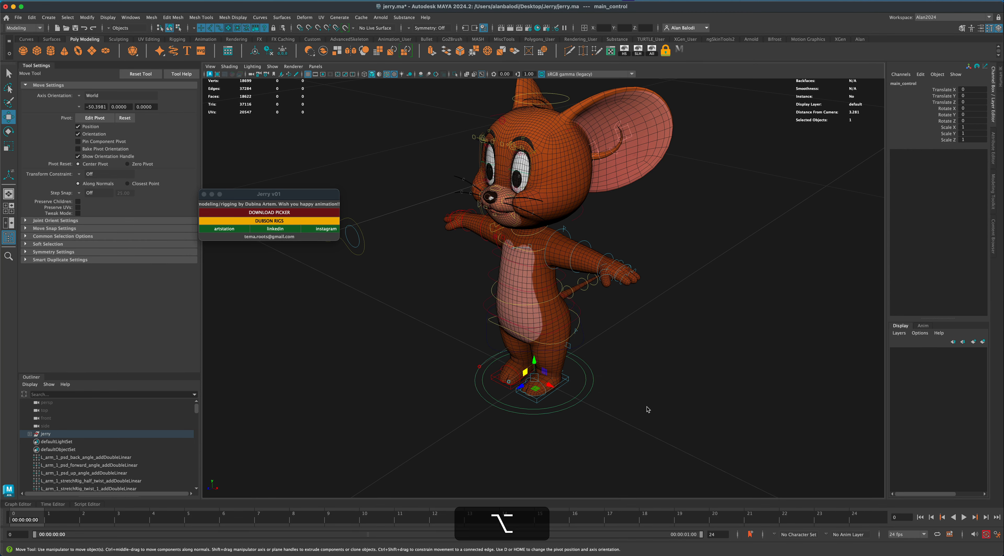
{"action": "left_click_drag", "start_coordinate": [649, 407], "coordinate": [857, 125], "text": "alt"}
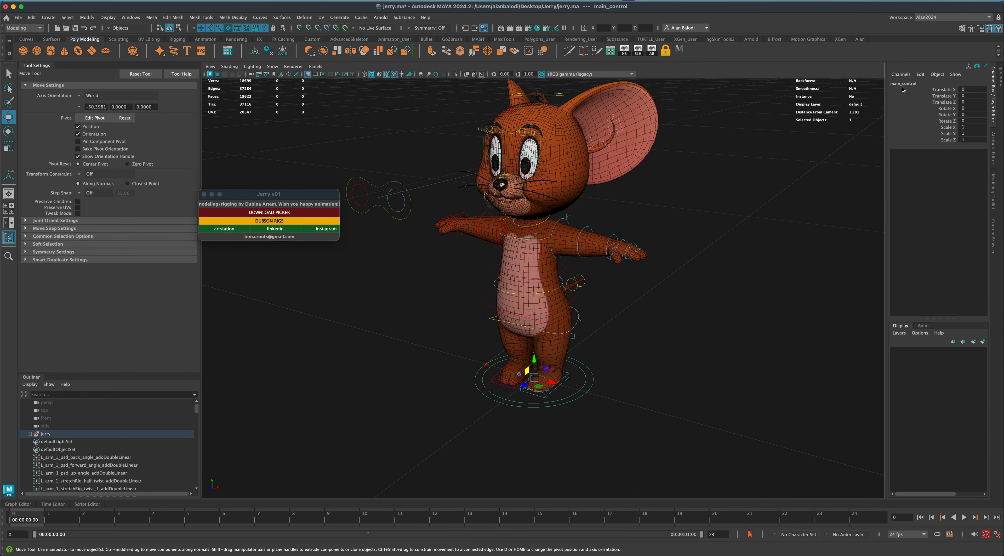
Try moving the whole character with main_control and undo the move.
{"action": "key", "text": "w"}
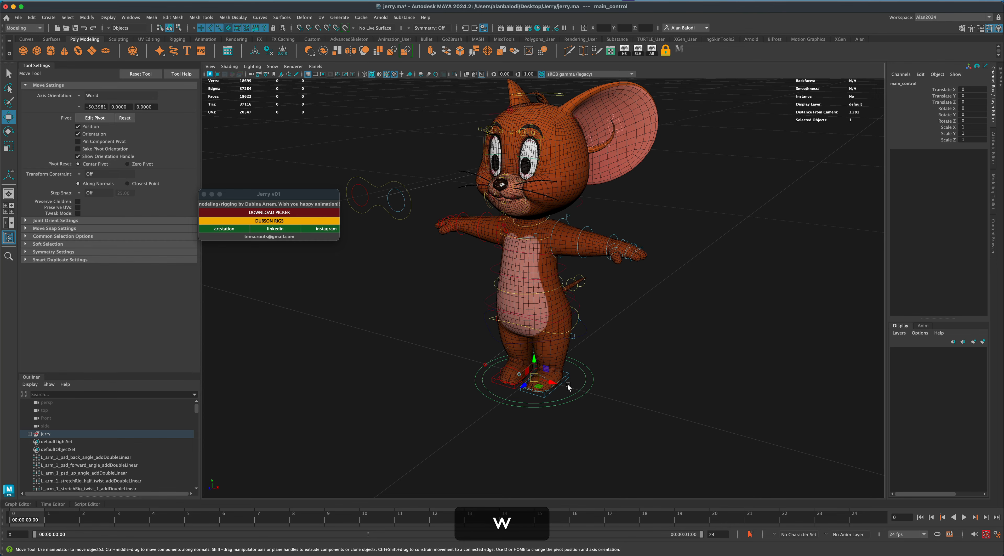
{"action": "left_click_drag", "start_coordinate": [553, 384], "coordinate": [601, 405]}
{"action": "key", "text": "super+z"}
Try rotating the right foot's toe control, R_leg_ik_fingers_control, around X and undo the rotation.
{"action": "middle_click_drag", "start_coordinate": [597, 403], "coordinate": [598, 382], "text": "alt"}
{"action": "scroll", "coordinate": [573, 414], "scroll_direction": "up", "scroll_amount": 3}
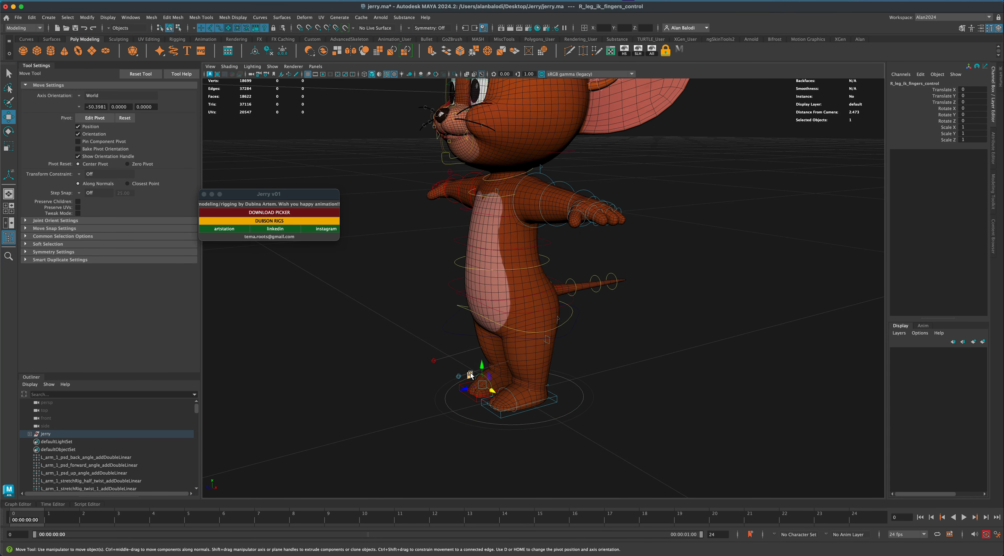
{"action": "key", "text": "e"}
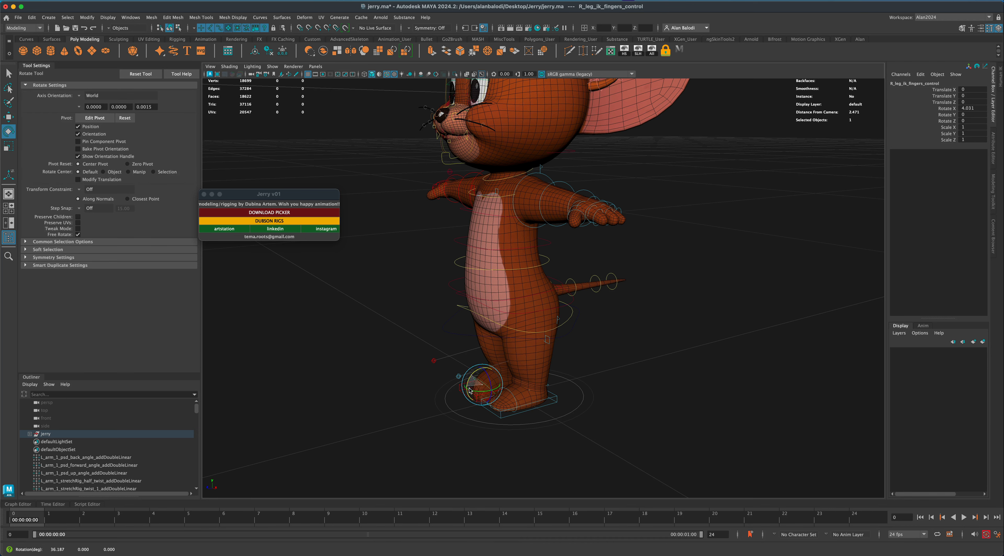
{"action": "key", "text": "super+z"}
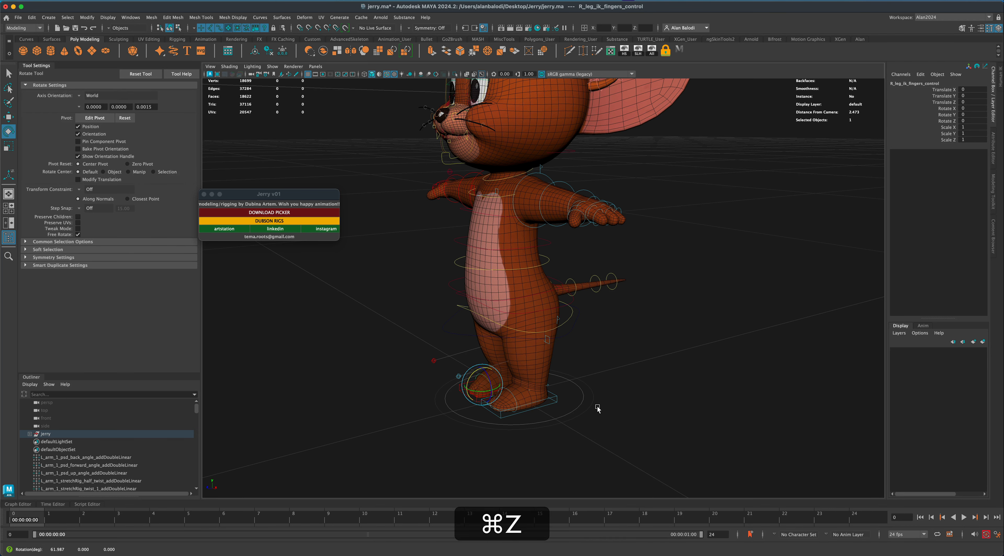
Try moving the right knee's pole vector control to about -0.22 along X and undo the move.
{"action": "middle_click_drag", "start_coordinate": [629, 410], "coordinate": [639, 370], "text": "alt"}
{"action": "scroll", "coordinate": [638, 370], "scroll_direction": "up", "scroll_amount": 3}
{"action": "left_click_drag", "start_coordinate": [638, 370], "coordinate": [626, 377], "text": "alt"}
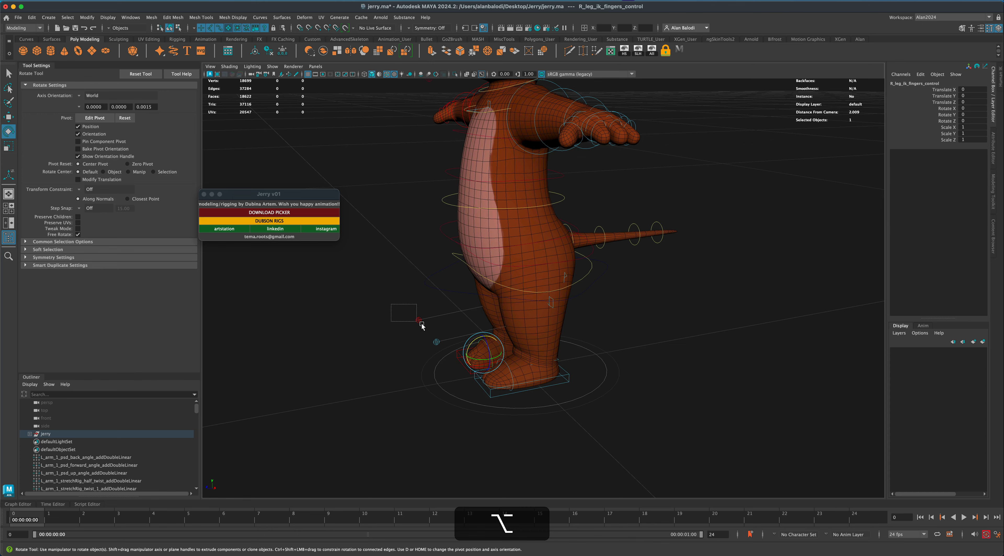
{"action": "left_click_drag", "start_coordinate": [421, 326], "coordinate": [399, 300]}
{"action": "key", "text": "alt+w"}
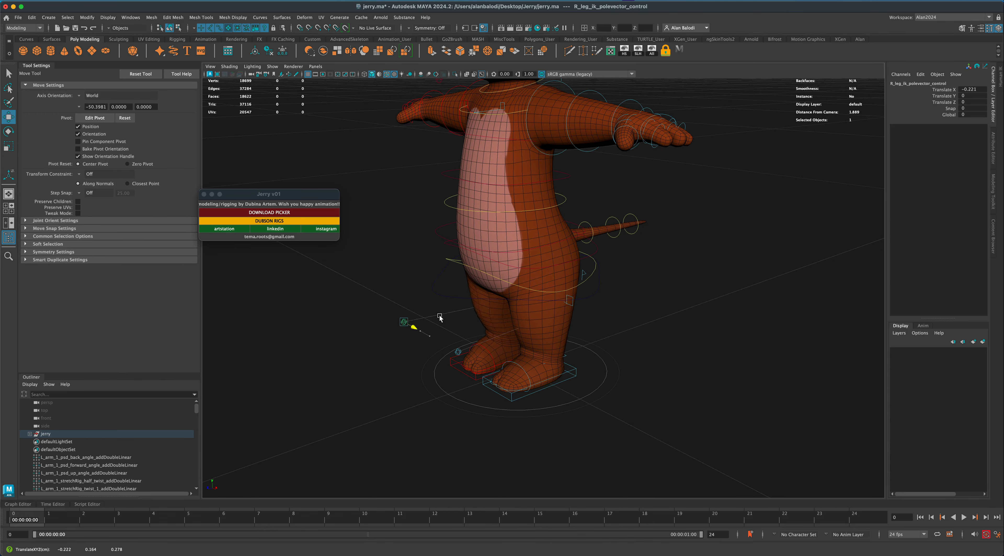
{"action": "key", "text": "super+z"}
{"action": "key", "text": "alt+super+z"}
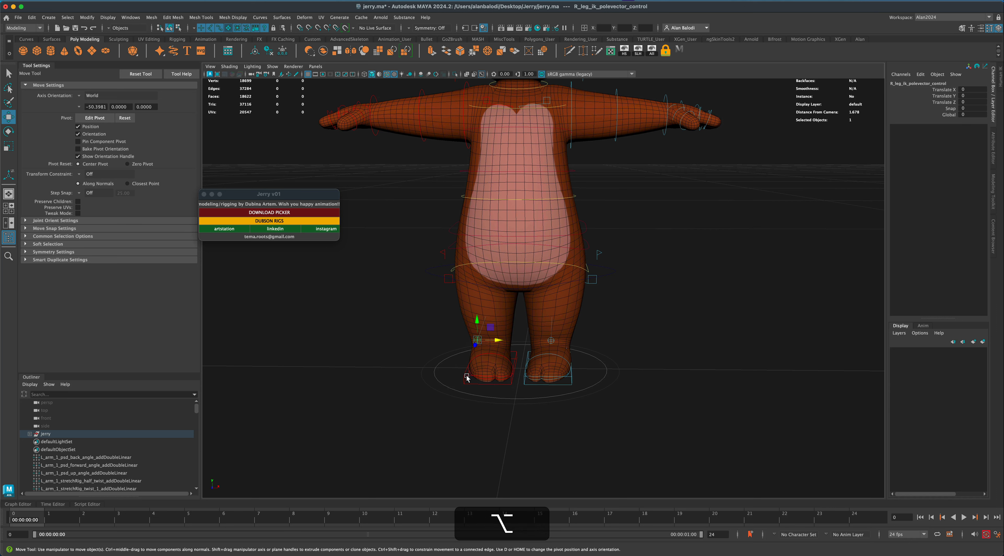
Try moving the right leg IK control outward with its pole vector at about -0.35 along X, and undo both moves.
{"action": "left_click", "coordinate": [466, 376]}
{"action": "left_click", "coordinate": [478, 370]}
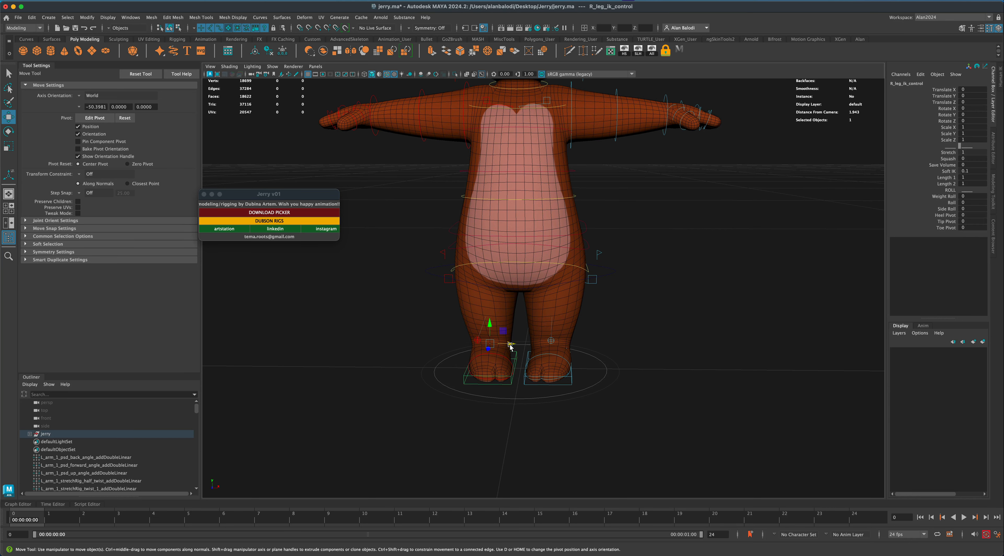
{"action": "left_click_drag", "start_coordinate": [510, 346], "coordinate": [444, 329]}
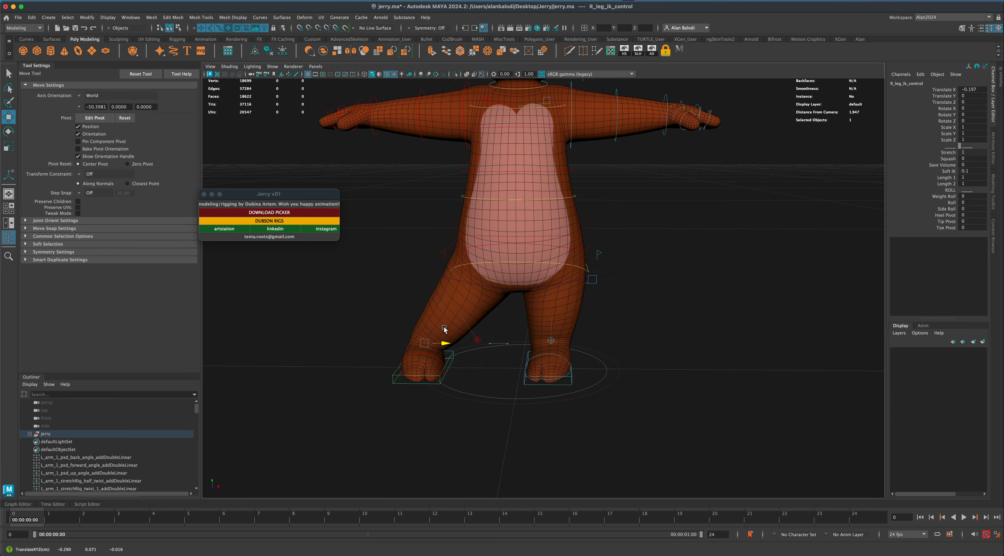
{"action": "left_click", "coordinate": [477, 341]}
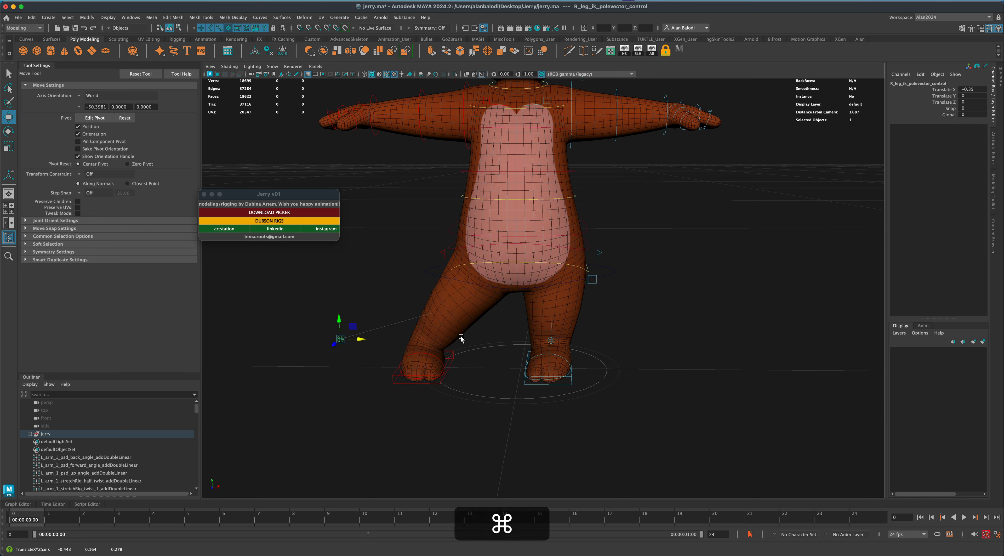
{"action": "key", "text": "super+z"}
{"action": "key", "text": "super+z"}
{"action": "key", "text": "super+z"}
Try moving the center of gravity control, M_COG_control, vertically at the hips and undo the changes.
{"action": "mouse_move", "coordinate": [660, 372]}
{"action": "left_mouse_down", "text": "alt"}
{"action": "mouse_move", "coordinate": [679, 379]}
{"action": "mouse_move", "coordinate": [675, 388]}
{"action": "mouse_move", "coordinate": [646, 368]}
{"action": "left_mouse_up", "text": "alt"}
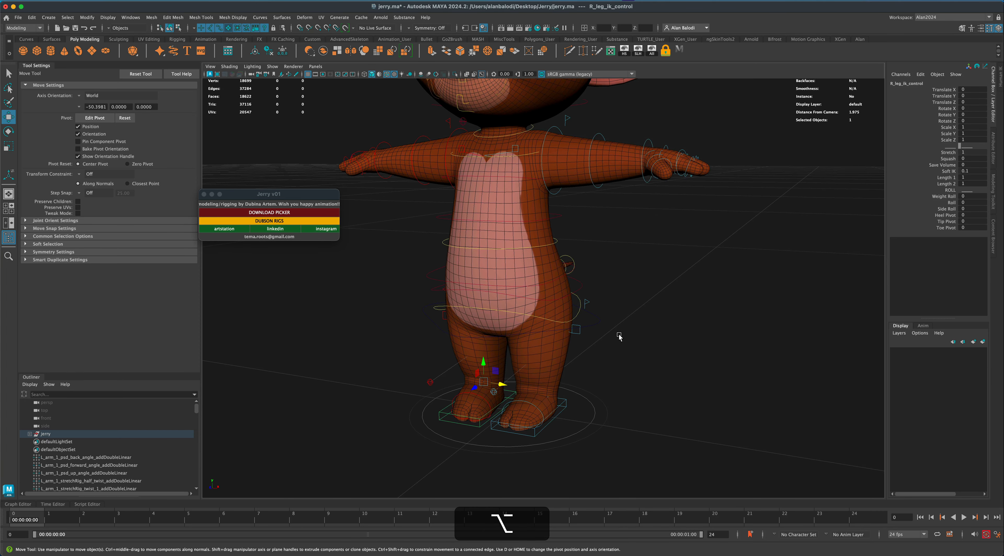
{"action": "left_click_drag", "start_coordinate": [620, 337], "coordinate": [598, 326], "text": "alt"}
{"action": "left_click", "coordinate": [578, 312]}
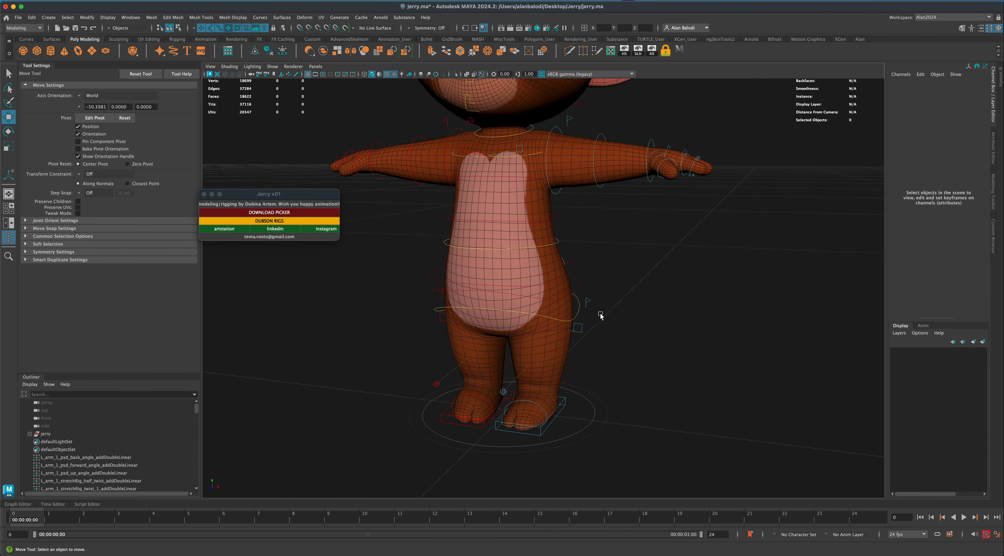
{"action": "left_click", "coordinate": [600, 323]}
{"action": "mouse_move", "coordinate": [668, 362]}
{"action": "left_mouse_down", "text": "alt"}
{"action": "mouse_move", "coordinate": [668, 372]}
{"action": "mouse_move", "coordinate": [657, 370]}
{"action": "left_mouse_up", "text": "alt"}
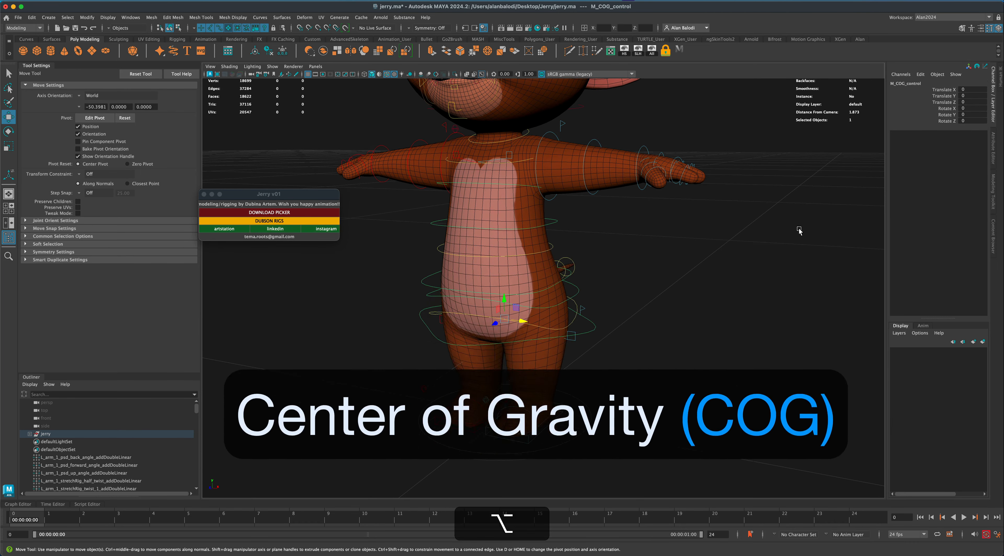
{"action": "left_click_drag", "start_coordinate": [670, 312], "coordinate": [656, 305], "text": "alt"}
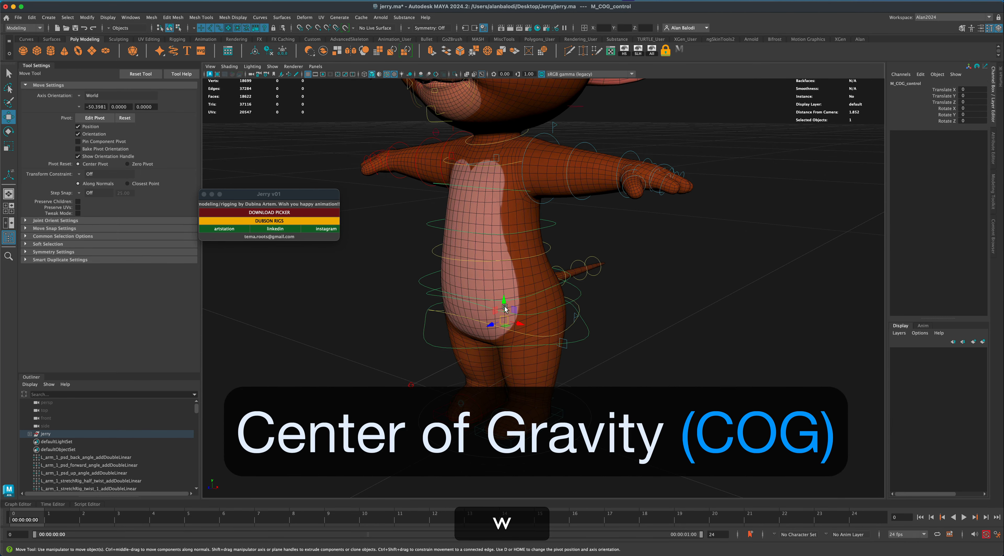
{"action": "left_click_drag", "start_coordinate": [502, 300], "coordinate": [506, 327]}
{"action": "key", "text": "super+z"}
{"action": "key", "text": "super+z"}
{"action": "key", "text": "super+z"}
Try moving the hip control M_spine_ik_hip_control up about 0.06 along Y and undo the move.
{"action": "left_click_drag", "start_coordinate": [660, 347], "coordinate": [608, 321], "text": "alt"}
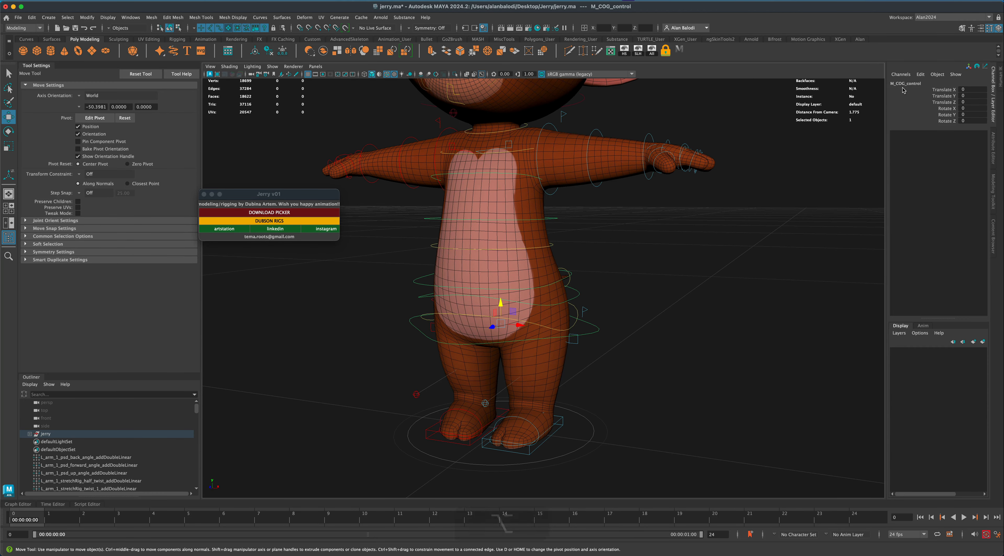
{"action": "left_click_drag", "start_coordinate": [636, 370], "coordinate": [624, 340], "text": "alt"}
{"action": "left_click", "coordinate": [571, 332]}
{"action": "mouse_move", "coordinate": [500, 304]}
{"action": "left_mouse_down"}
{"action": "mouse_move", "coordinate": [501, 278]}
{"action": "mouse_move", "coordinate": [513, 296]}
{"action": "left_mouse_up"}
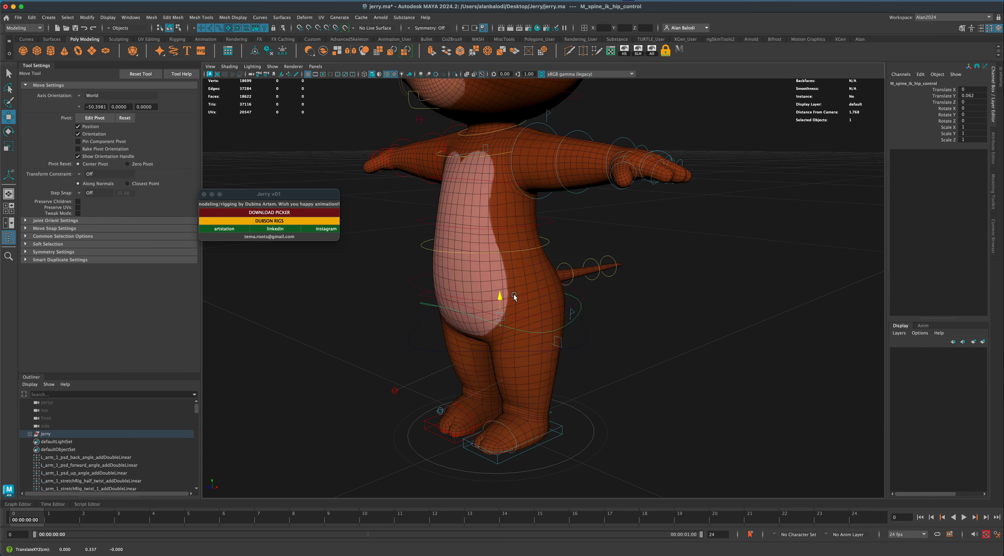
{"action": "key", "text": "super+z"}
Try moving the lower spine control, M_spine_fk_hip_control, vertically and undo the move.
{"action": "left_click_drag", "start_coordinate": [659, 319], "coordinate": [596, 303], "text": "alt"}
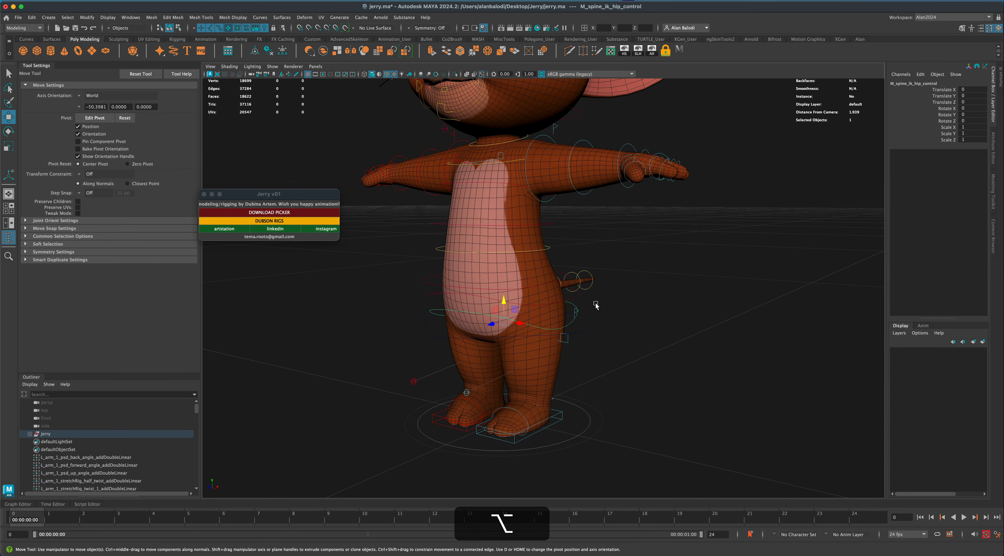
{"action": "left_click", "coordinate": [578, 296]}
{"action": "left_click_drag", "start_coordinate": [500, 250], "coordinate": [502, 258]}
{"action": "key", "text": "super+z"}
{"action": "key", "text": "alt+super+z"}
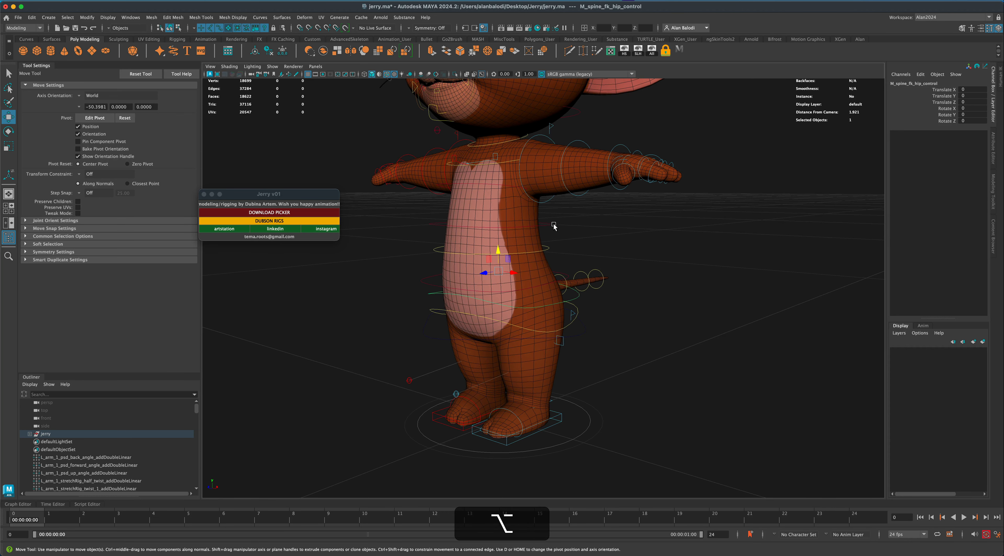
Try moving the upper spine control, M_spine_fk_up_control, vertically and along Z to about -0.1, and undo both moves.
{"action": "left_click", "coordinate": [556, 233]}
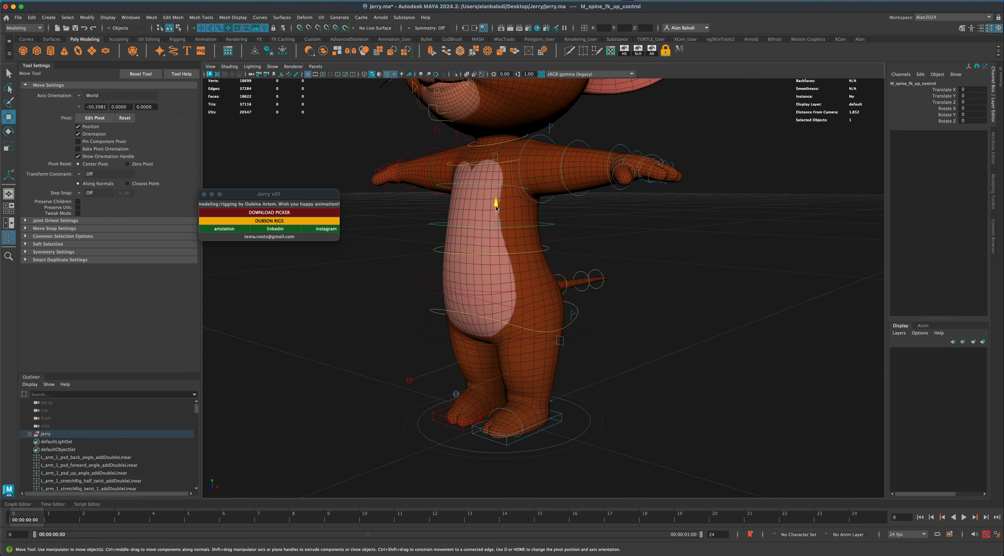
{"action": "left_click_drag", "start_coordinate": [496, 208], "coordinate": [516, 224]}
{"action": "key", "text": "super+z"}
{"action": "key", "text": "alt+super+z"}
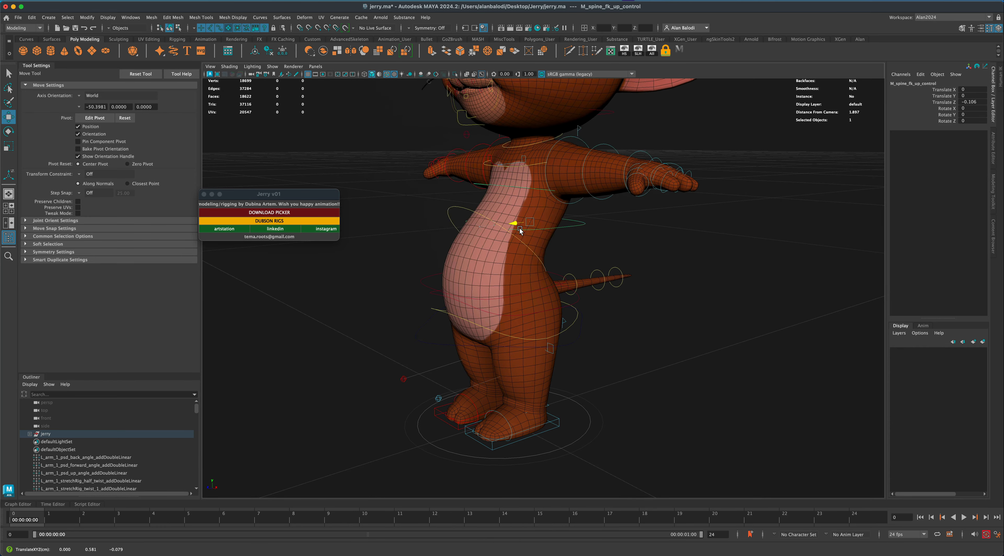
{"action": "key", "text": "super+z"}
{"action": "key", "text": "alt+super+z"}
Try rotating the lower head control, M_head_low_control, and undo the rotation.
{"action": "left_click_drag", "start_coordinate": [623, 359], "coordinate": [649, 350], "text": "alt"}
{"action": "left_click", "coordinate": [494, 246]}
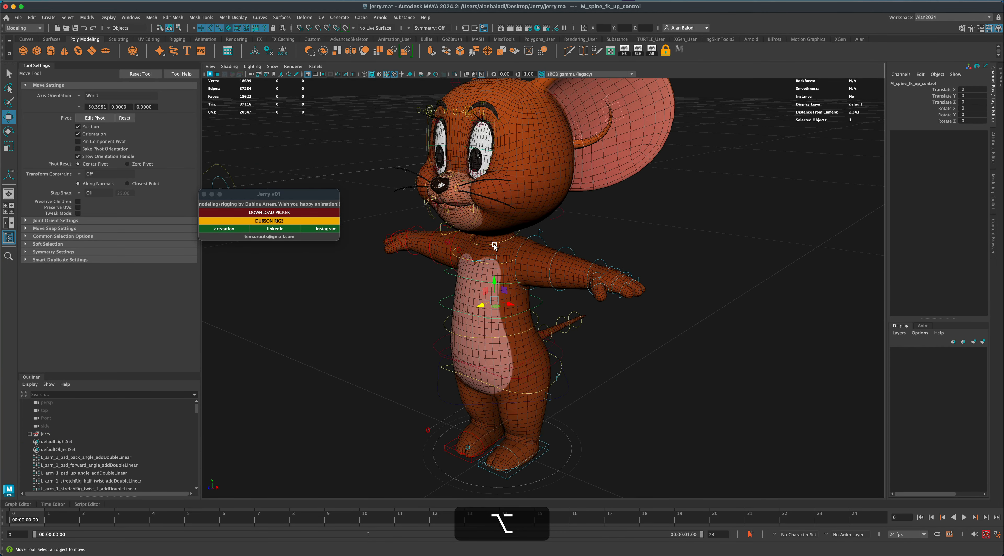
{"action": "left_click_drag", "start_coordinate": [477, 245], "coordinate": [493, 244], "text": "alt"}
{"action": "left_click_drag", "start_coordinate": [651, 247], "coordinate": [643, 248], "text": "alt"}
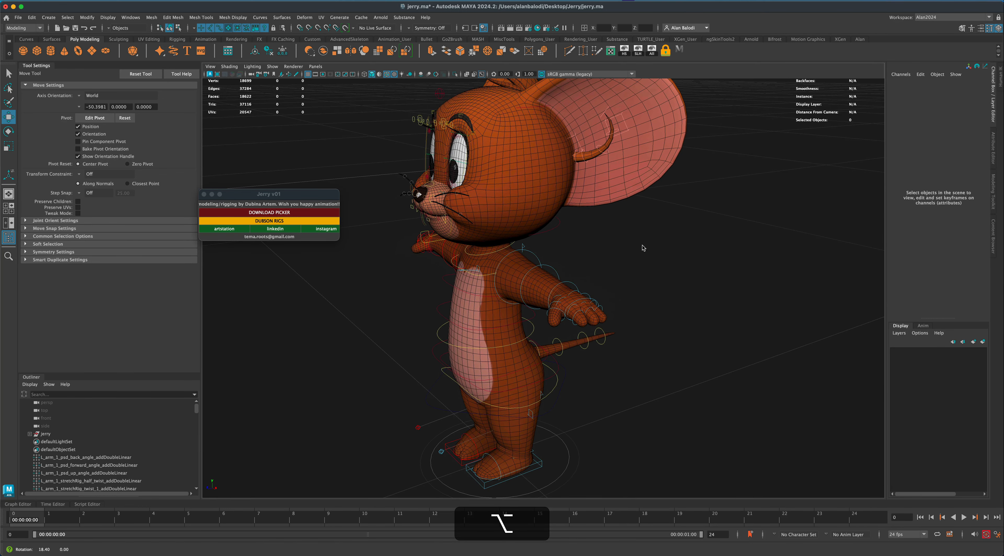
{"action": "left_click", "coordinate": [556, 223]}
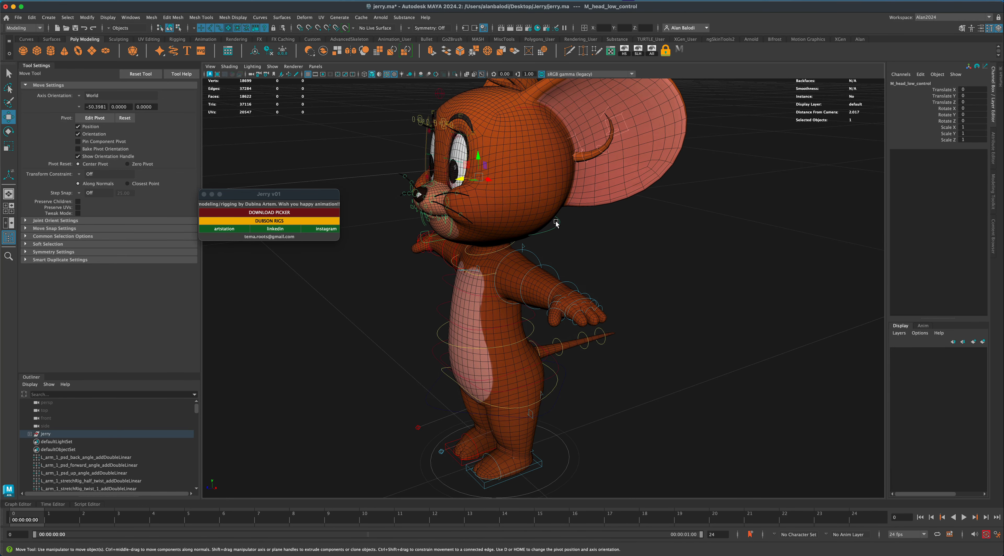
{"action": "left_click_drag", "start_coordinate": [706, 229], "coordinate": [663, 248], "text": "alt"}
{"action": "key", "text": "e"}
{"action": "mouse_move", "coordinate": [467, 167]}
{"action": "left_mouse_down"}
{"action": "mouse_move", "coordinate": [478, 164]}
{"action": "mouse_move", "coordinate": [465, 173]}
{"action": "left_mouse_up"}
{"action": "key", "text": "super+z"}
Try rotating the neck with M_neck_control and undo the rotation.
{"action": "left_click_drag", "start_coordinate": [592, 265], "coordinate": [514, 266], "text": "alt"}
{"action": "left_click", "coordinate": [505, 250]}
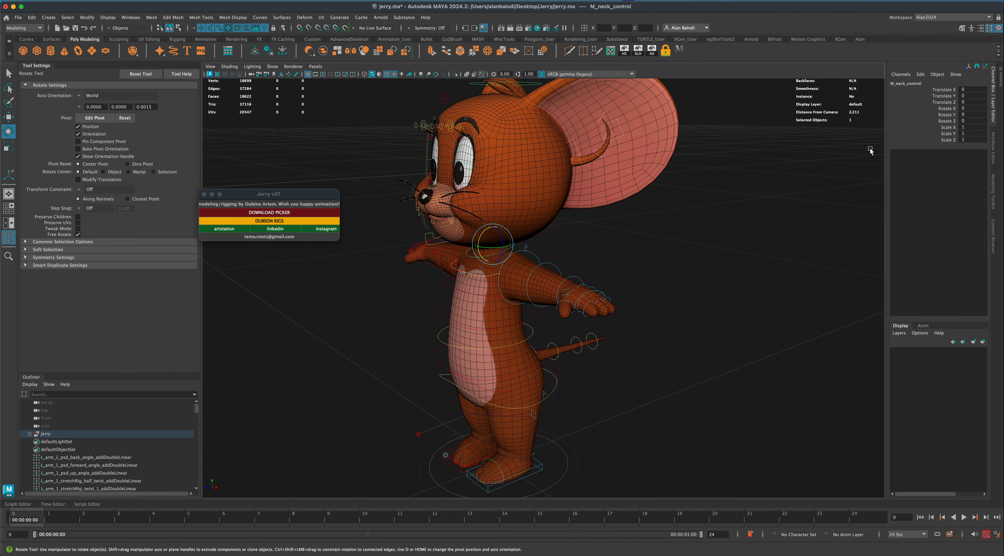
{"action": "left_click_drag", "start_coordinate": [488, 242], "coordinate": [560, 244]}
{"action": "key", "text": "alt+super+z"}
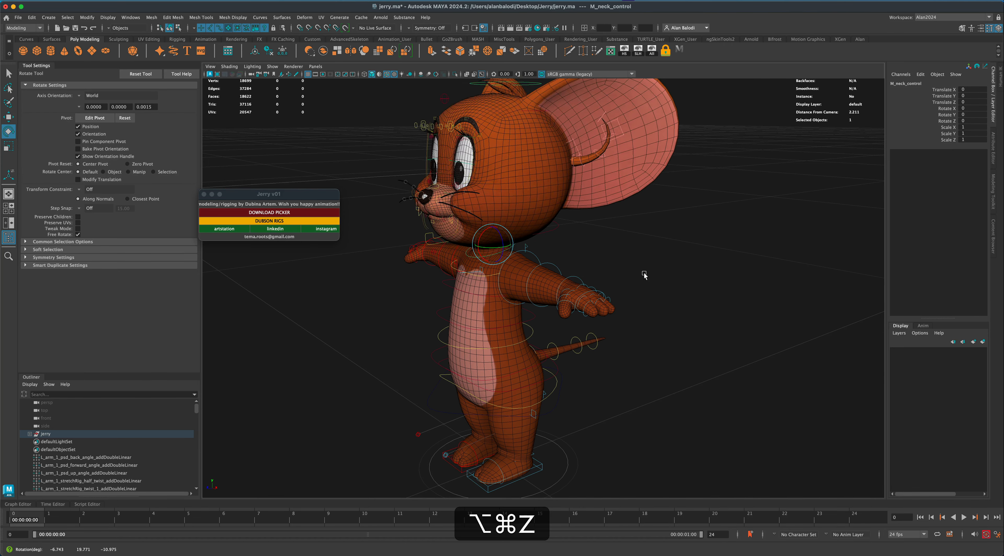
{"action": "left_click_drag", "start_coordinate": [644, 275], "coordinate": [569, 211], "text": "alt"}
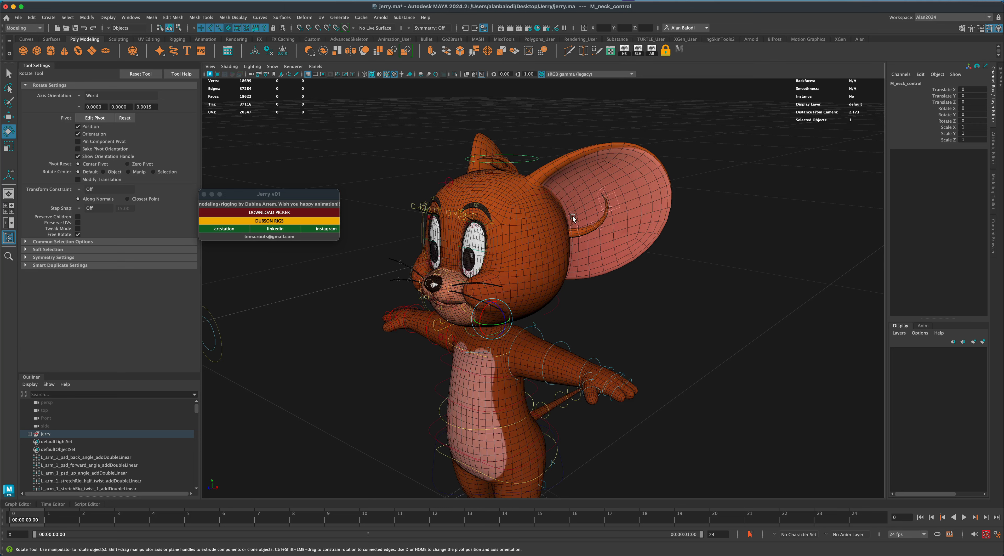
Try rotating the left ear base control, L_ear_1_control, and undo the rotation.
{"action": "left_click", "coordinate": [573, 217]}
{"action": "left_click_drag", "start_coordinate": [572, 215], "coordinate": [571, 215]}
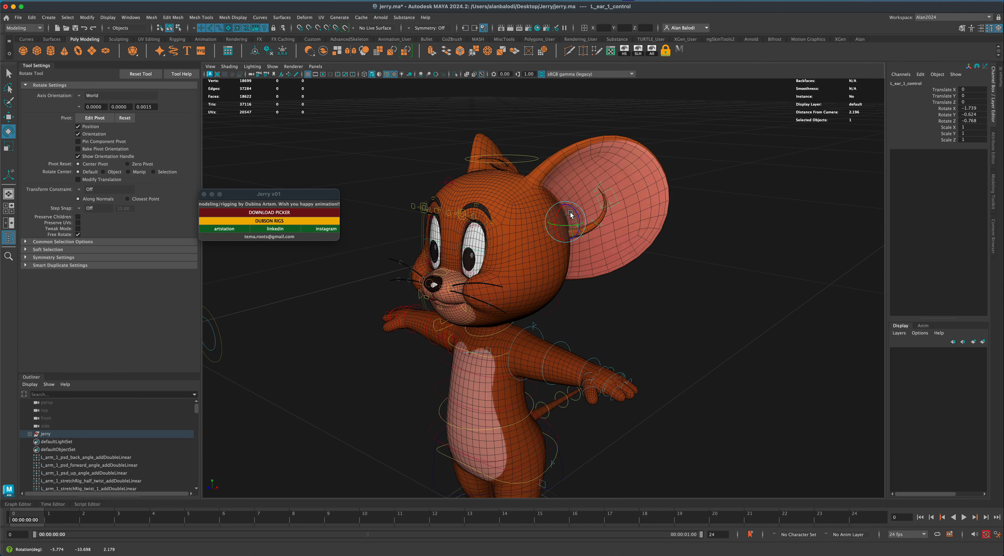
{"action": "key", "text": "super+z"}
{"action": "key", "text": "super+z"}
{"action": "key", "text": "super+z"}
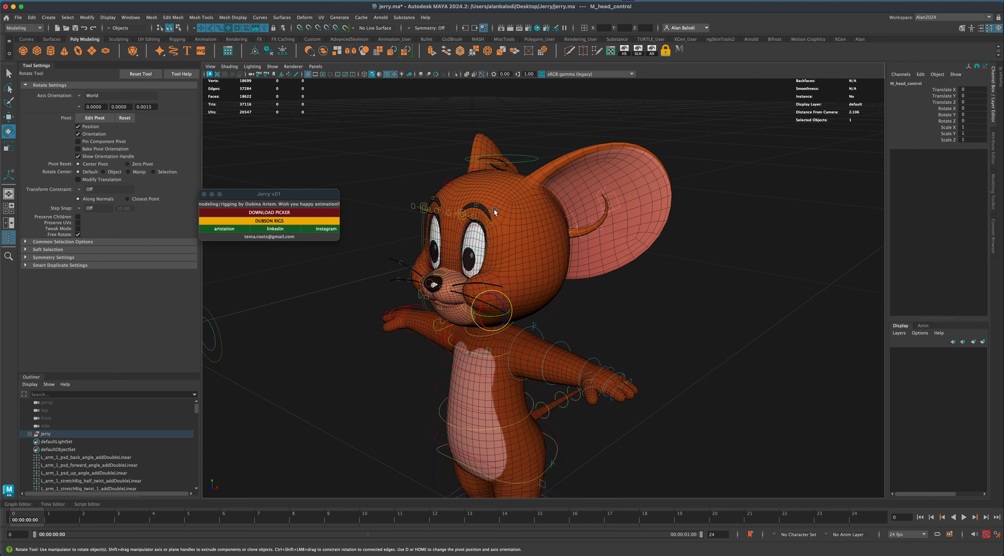
Try rotating the head with M_head_control and undo the rotation.
{"action": "key", "text": "e"}
{"action": "mouse_move", "coordinate": [492, 309]}
{"action": "left_mouse_down"}
{"action": "mouse_move", "coordinate": [500, 313]}
{"action": "mouse_move", "coordinate": [483, 309]}
{"action": "mouse_move", "coordinate": [493, 312]}
{"action": "left_mouse_up"}
{"action": "key", "text": "super+z"}
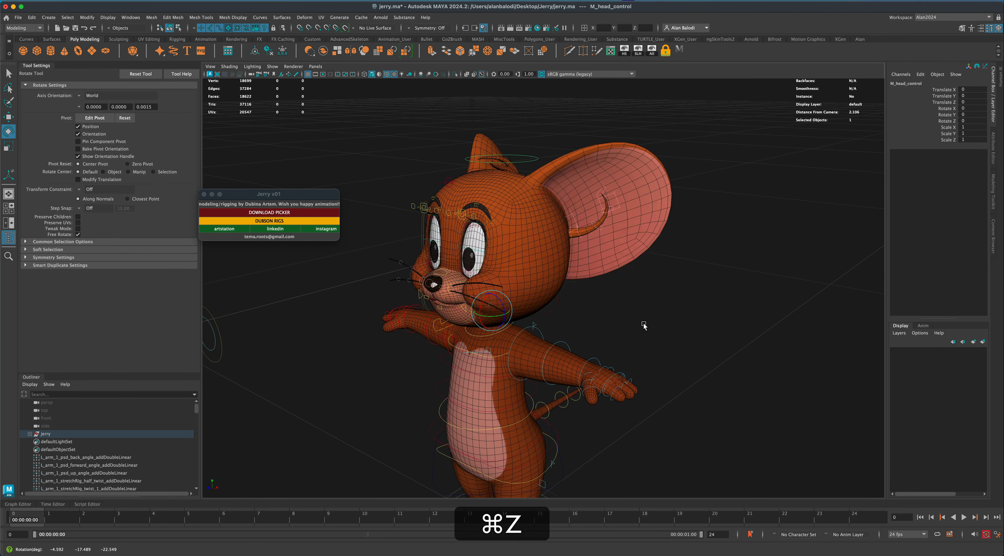
Try rotating the jaw control, M_jaw_control, under the chin and undo the rotation.
{"action": "left_click_drag", "start_coordinate": [644, 326], "coordinate": [477, 325], "text": "alt"}
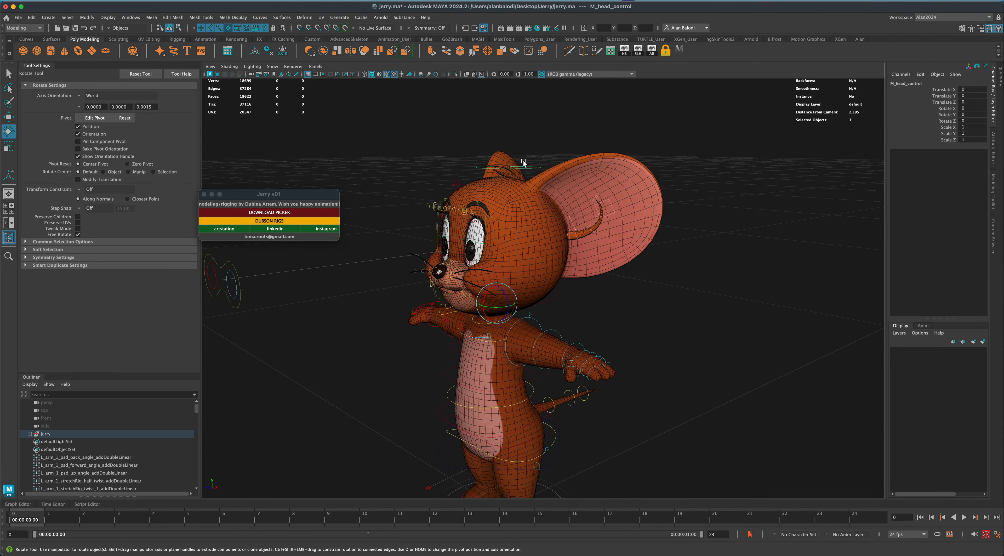
{"action": "left_click_drag", "start_coordinate": [645, 275], "coordinate": [668, 307], "text": "alt"}
{"action": "right_click_drag", "start_coordinate": [669, 308], "coordinate": [705, 251], "text": "alt"}
{"action": "left_click_drag", "start_coordinate": [705, 251], "coordinate": [681, 275], "text": "alt"}
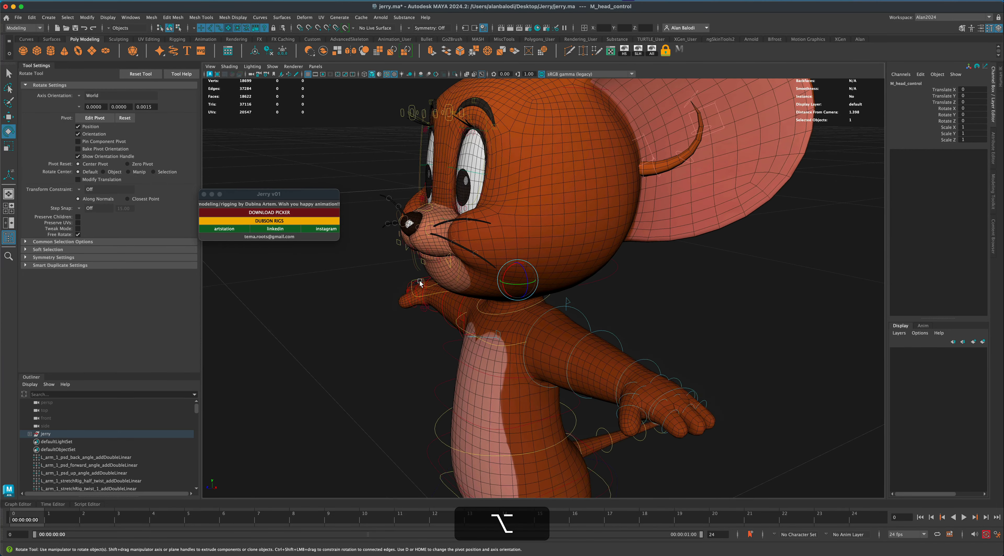
{"action": "right_click_drag", "start_coordinate": [420, 283], "coordinate": [410, 273], "text": "alt"}
{"action": "mouse_move", "coordinate": [410, 273]}
{"action": "left_mouse_down", "text": "alt"}
{"action": "mouse_move", "coordinate": [400, 264]}
{"action": "mouse_move", "coordinate": [425, 273]}
{"action": "left_mouse_up", "text": "alt"}
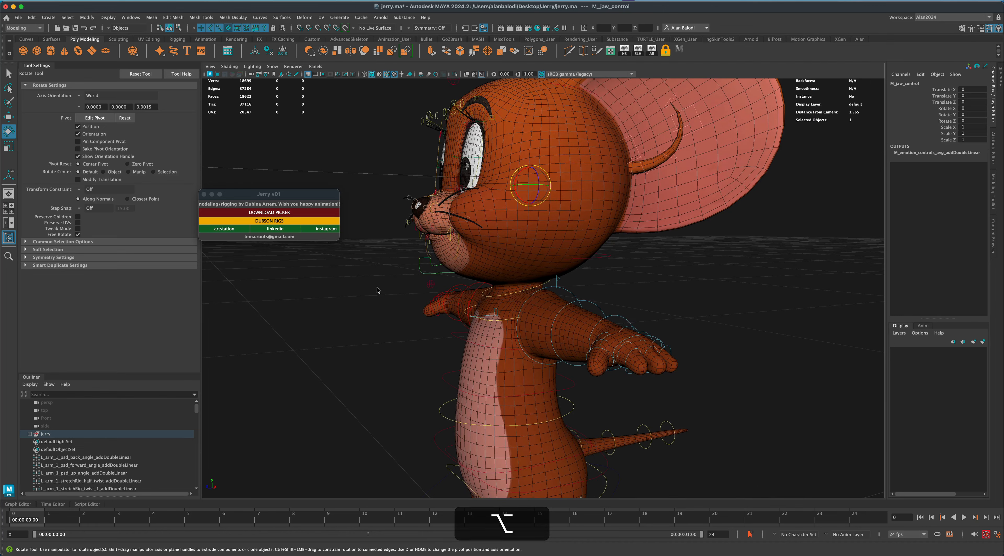
{"action": "middle_click_drag", "start_coordinate": [376, 287], "coordinate": [409, 319], "text": "alt"}
{"action": "right_click_drag", "start_coordinate": [409, 319], "coordinate": [380, 315], "text": "alt"}
{"action": "left_click_drag", "start_coordinate": [380, 315], "coordinate": [384, 315], "text": "alt"}
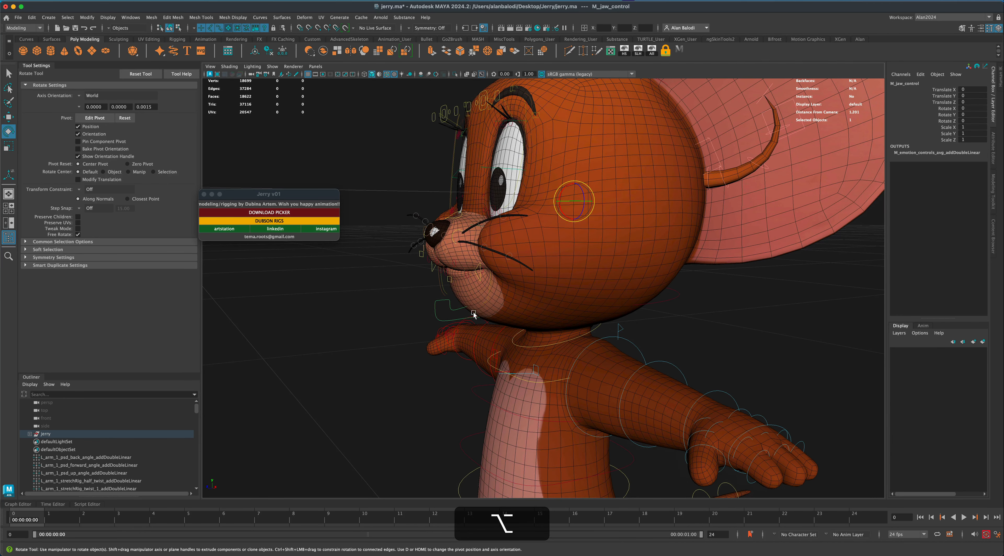
{"action": "left_click_drag", "start_coordinate": [502, 309], "coordinate": [382, 311], "text": "alt"}
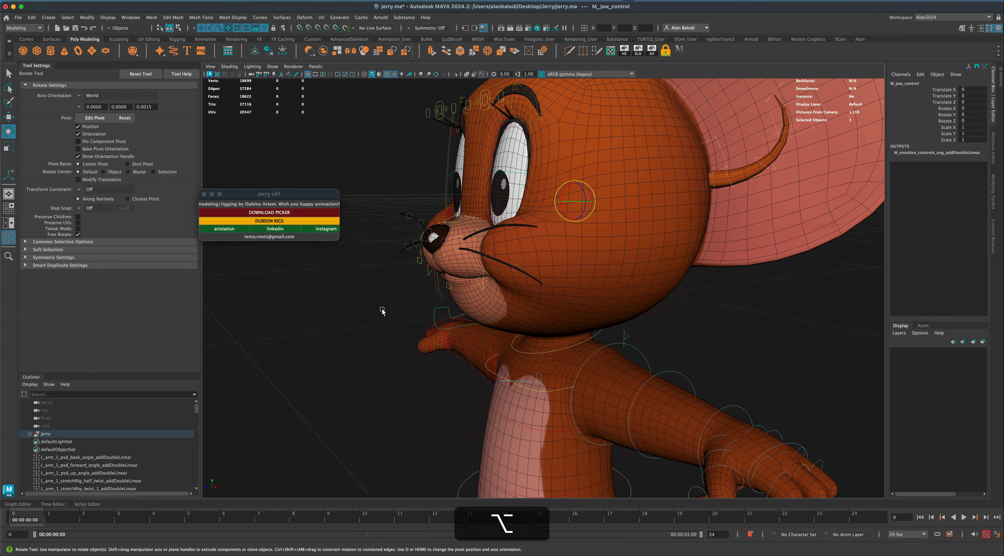
{"action": "left_click_drag", "start_coordinate": [562, 193], "coordinate": [569, 211]}
{"action": "left_click_drag", "start_coordinate": [325, 275], "coordinate": [367, 288], "text": "alt"}
{"action": "key", "text": "alt+super+z"}
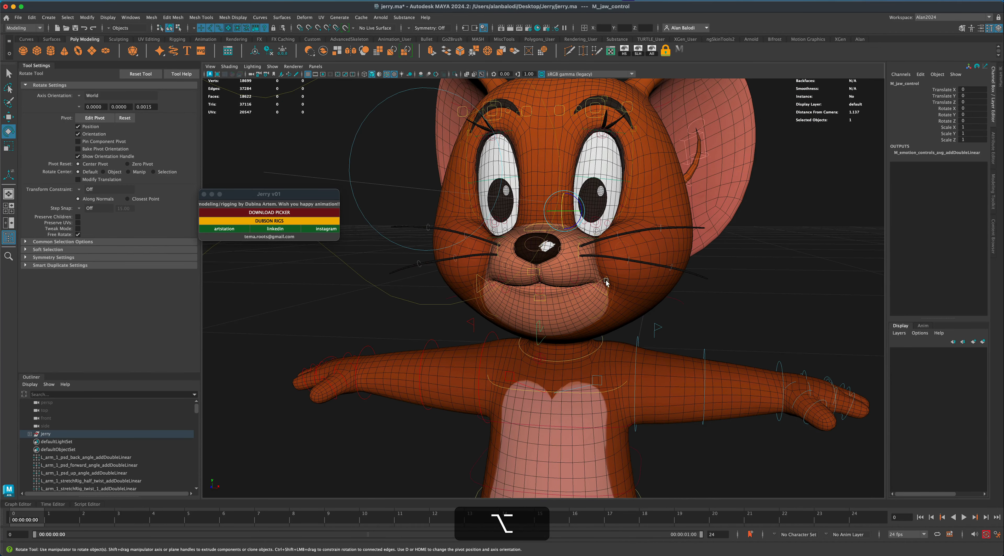
Try moving the left mouth corner control, L_emotion_control, and undo the move.
{"action": "left_click", "coordinate": [604, 281]}
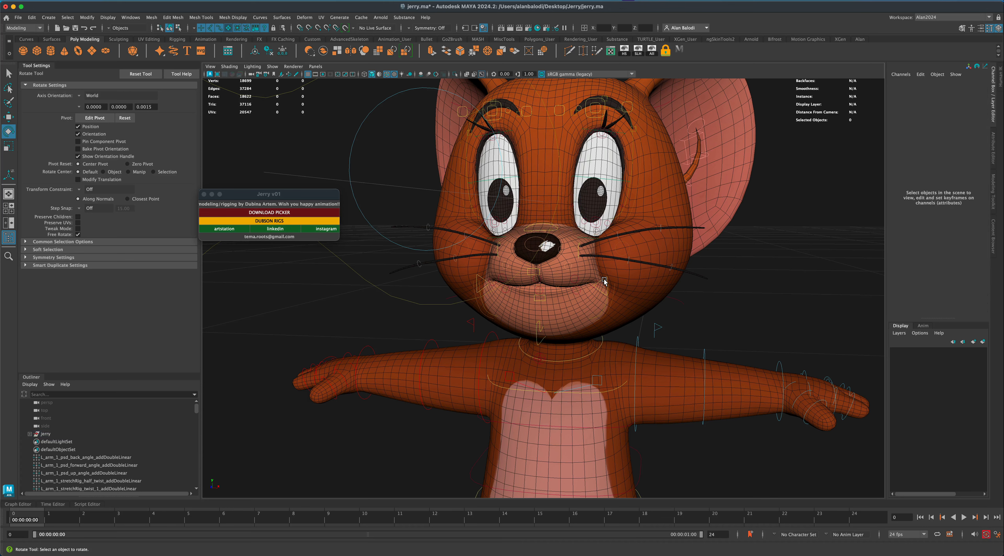
{"action": "left_click", "coordinate": [604, 279]}
{"action": "key", "text": "w"}
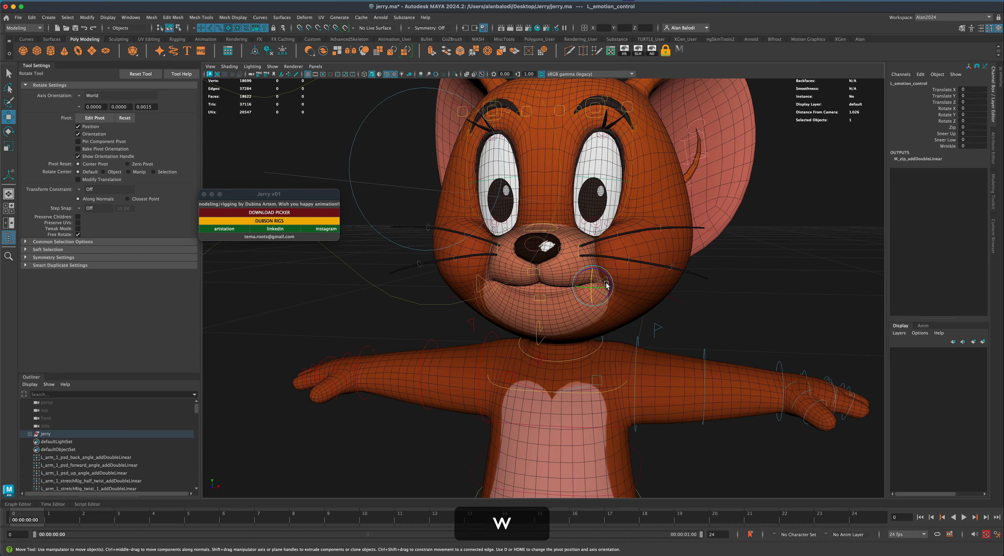
{"action": "left_click_drag", "start_coordinate": [607, 275], "coordinate": [724, 284]}
{"action": "key", "text": "super+z"}
Try moving the main eye aim control, M_eye_aim_control, vertically and undo the move.
{"action": "scroll", "coordinate": [723, 284], "scroll_direction": "down", "scroll_amount": 5}
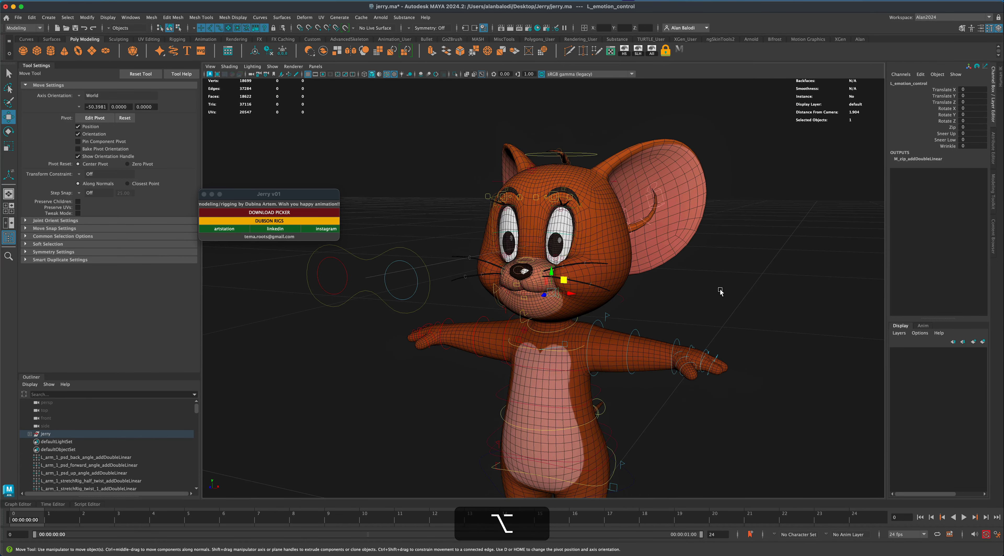
{"action": "left_click_drag", "start_coordinate": [463, 286], "coordinate": [400, 298], "text": "alt"}
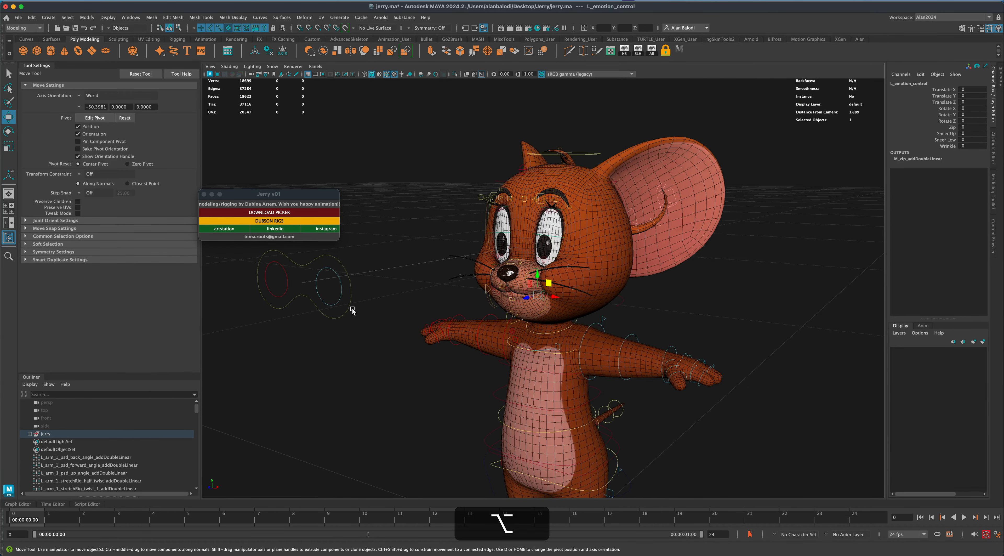
{"action": "middle_click_drag", "start_coordinate": [353, 311], "coordinate": [425, 298], "text": "alt"}
{"action": "left_click", "coordinate": [427, 296]}
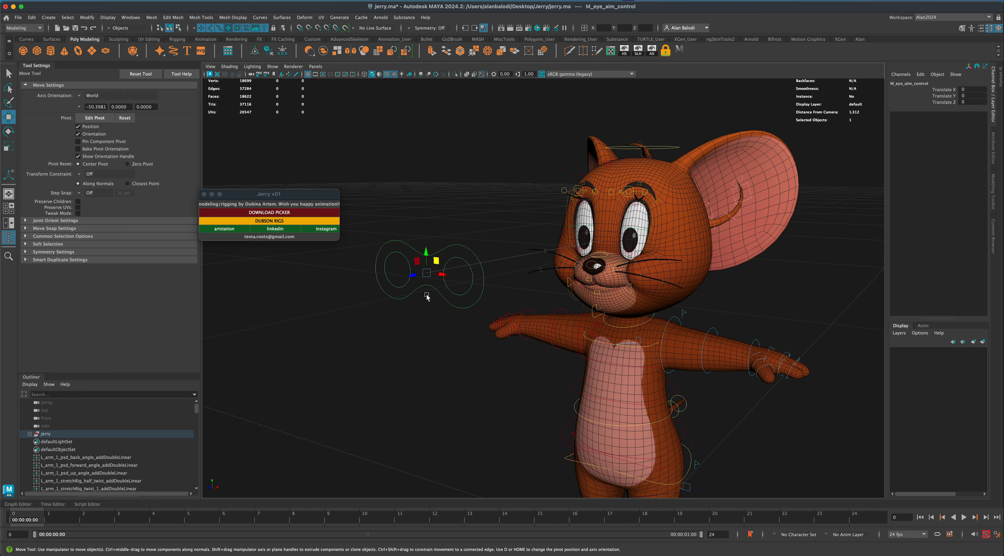
{"action": "left_click_drag", "start_coordinate": [427, 257], "coordinate": [421, 277]}
{"action": "key", "text": "super+z"}
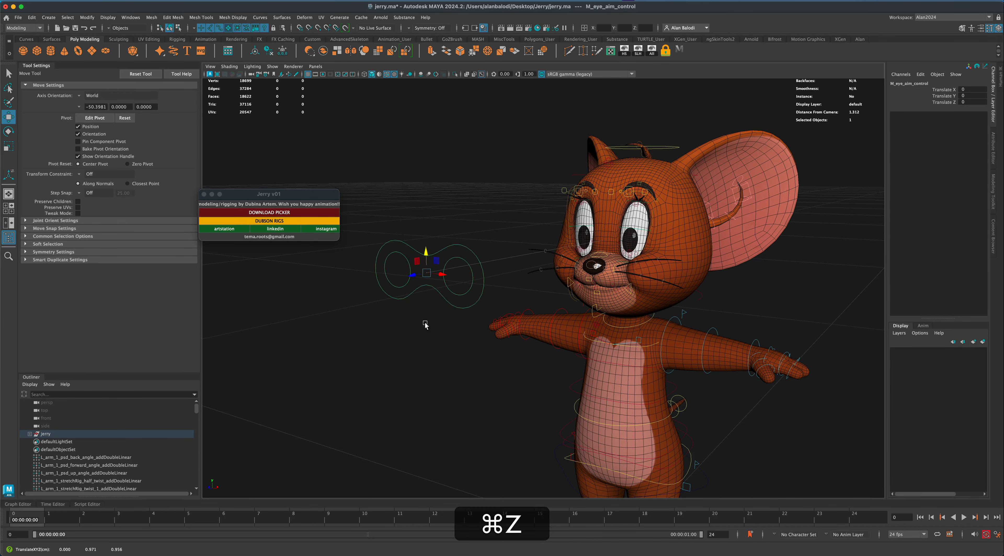
Try moving the individual left and right eye aim controls vertically together and undo the move.
{"action": "left_click", "coordinate": [407, 281], "text": "shift"}
{"action": "mouse_move", "coordinate": [396, 249]}
{"action": "left_mouse_down"}
{"action": "mouse_move", "coordinate": [396, 230]}
{"action": "mouse_move", "coordinate": [396, 254]}
{"action": "mouse_move", "coordinate": [406, 244]}
{"action": "left_mouse_up"}
{"action": "key", "text": "super+z"}
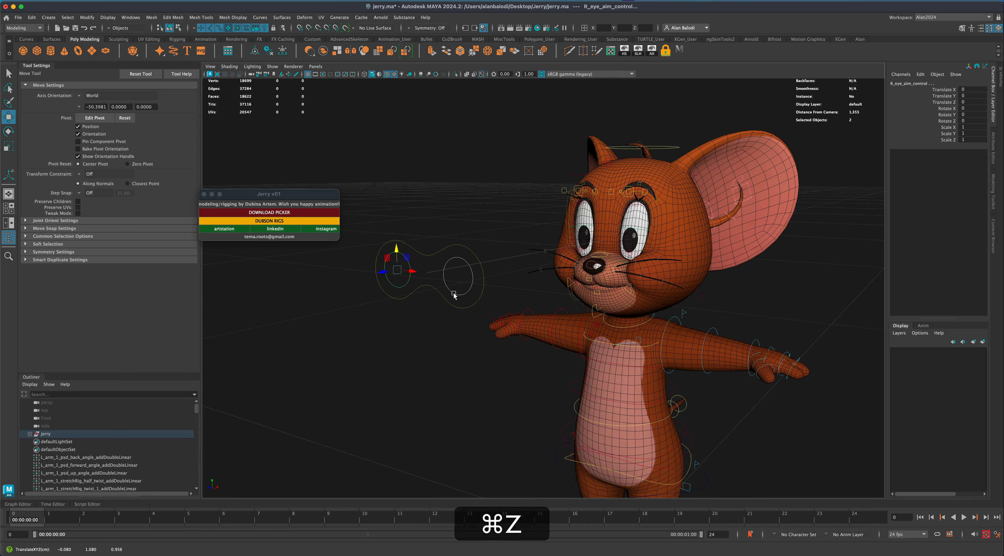
Try moving L_eye_aim_control along X to about 0.237 and R_eye_aim_control the opposite way, and undo both moves.
{"action": "left_click", "coordinate": [463, 297]}
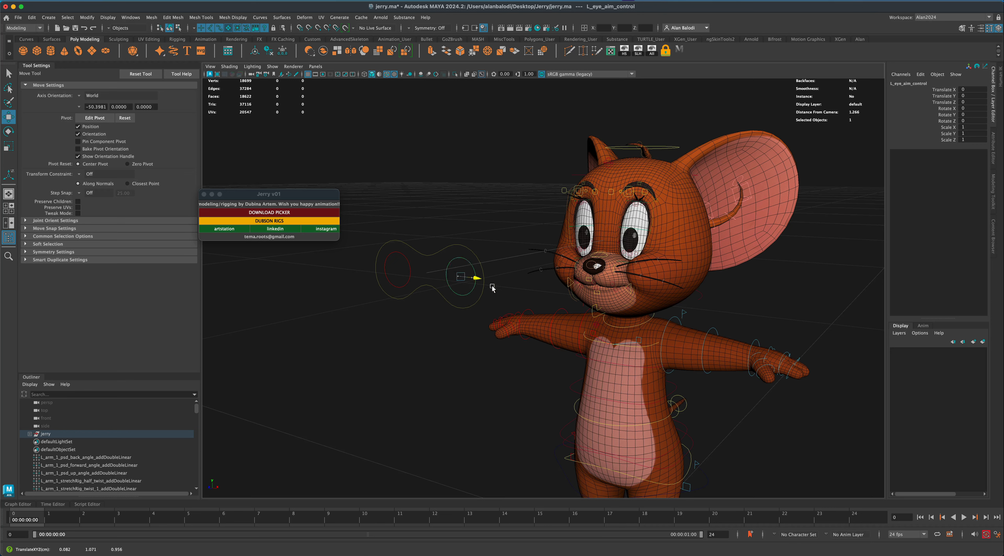
{"action": "left_click_drag", "start_coordinate": [473, 278], "coordinate": [583, 302]}
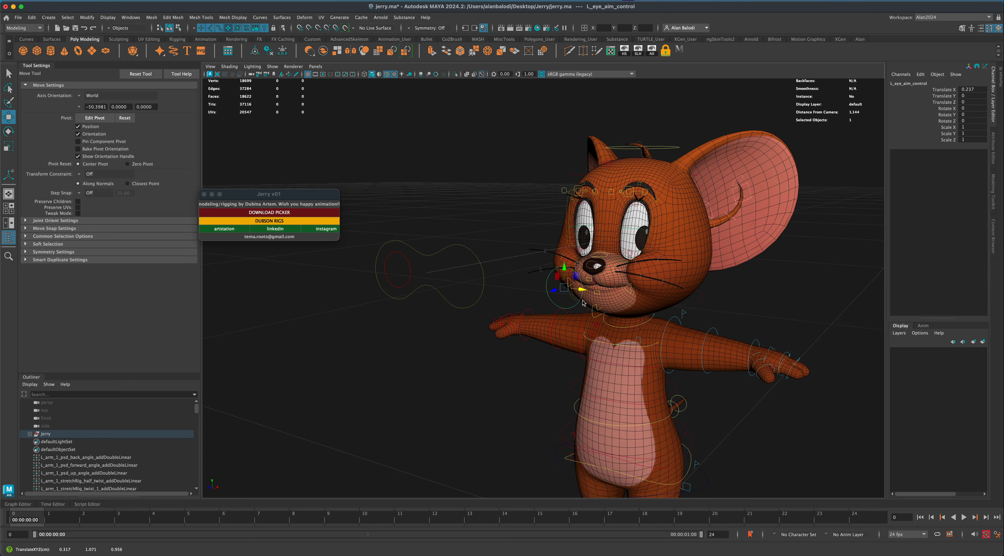
{"action": "left_click", "coordinate": [411, 273]}
{"action": "left_click_drag", "start_coordinate": [413, 275], "coordinate": [337, 253]}
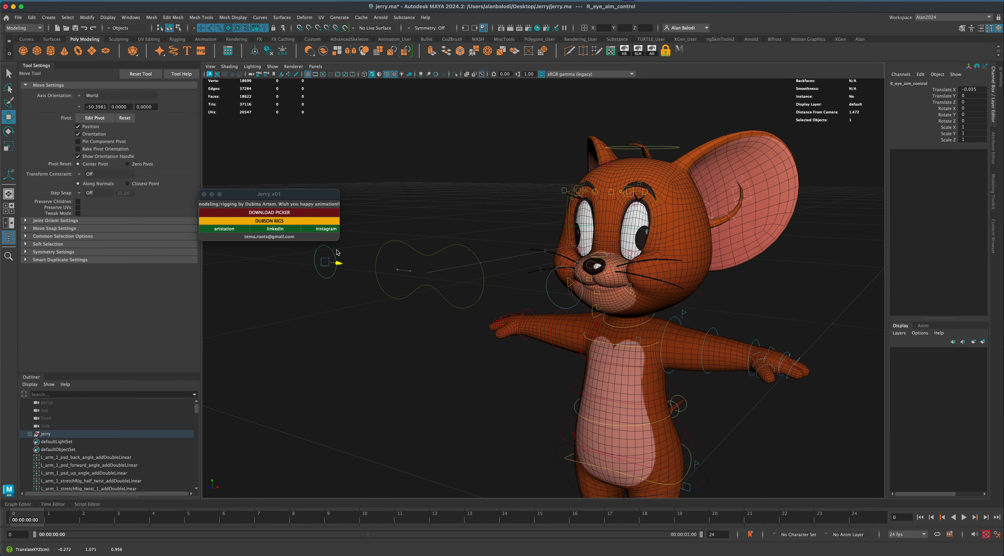
{"action": "key", "text": "super+z"}
{"action": "key", "text": "super+z"}
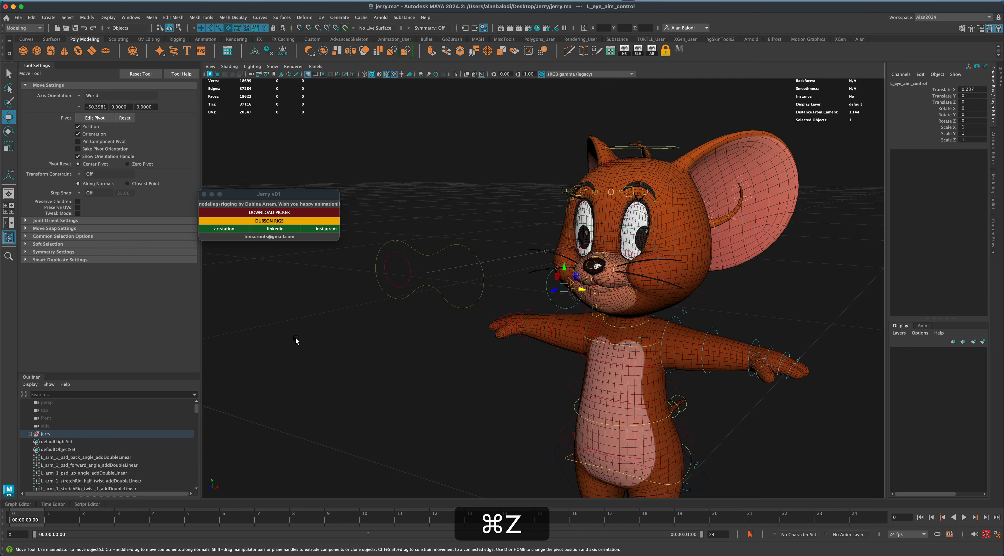
{"action": "key", "text": "super+z"}
Try moving M_eye_aim_control sideways along X and undo the move.
{"action": "left_click", "coordinate": [437, 285]}
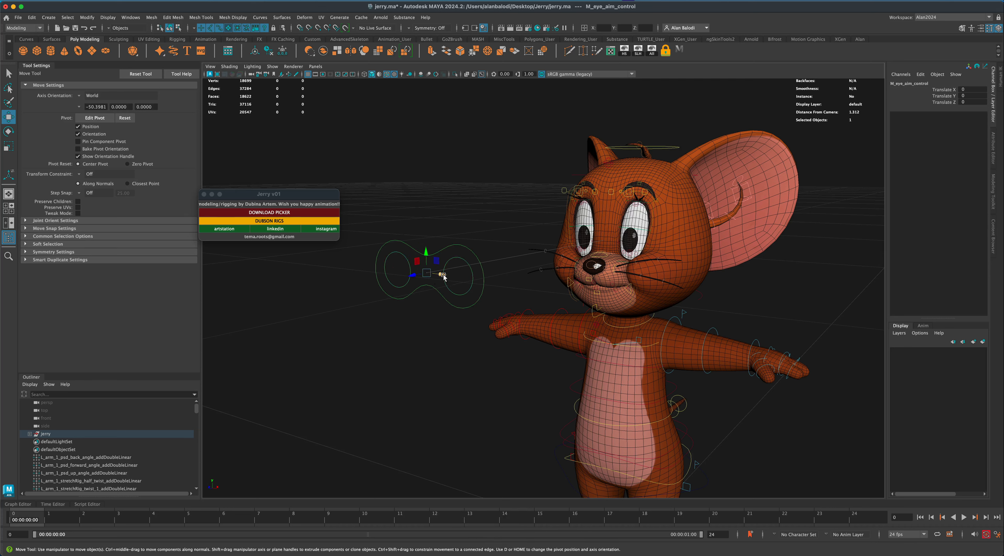
{"action": "left_click_drag", "start_coordinate": [443, 276], "coordinate": [478, 310]}
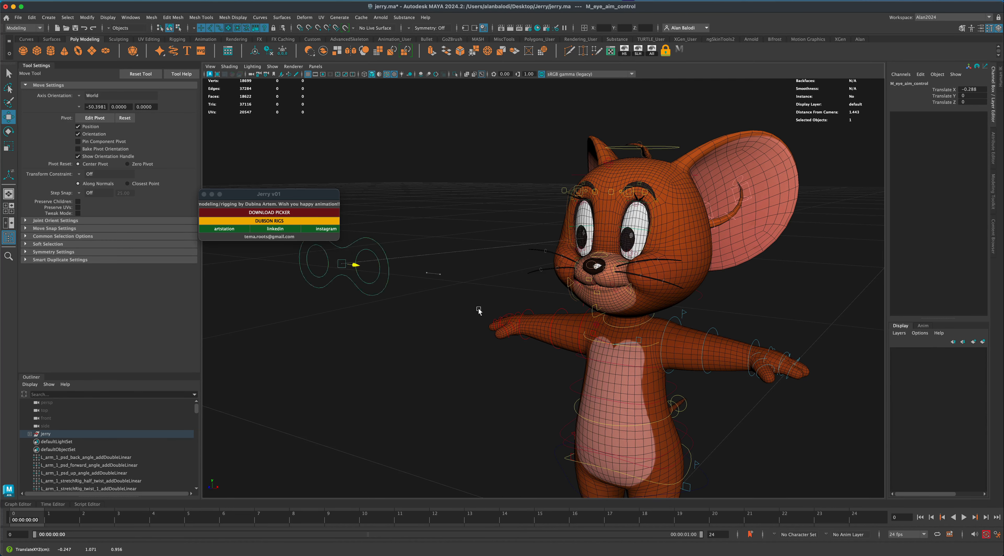
{"action": "key", "text": "super+z"}
{"action": "key", "text": "super+z"}
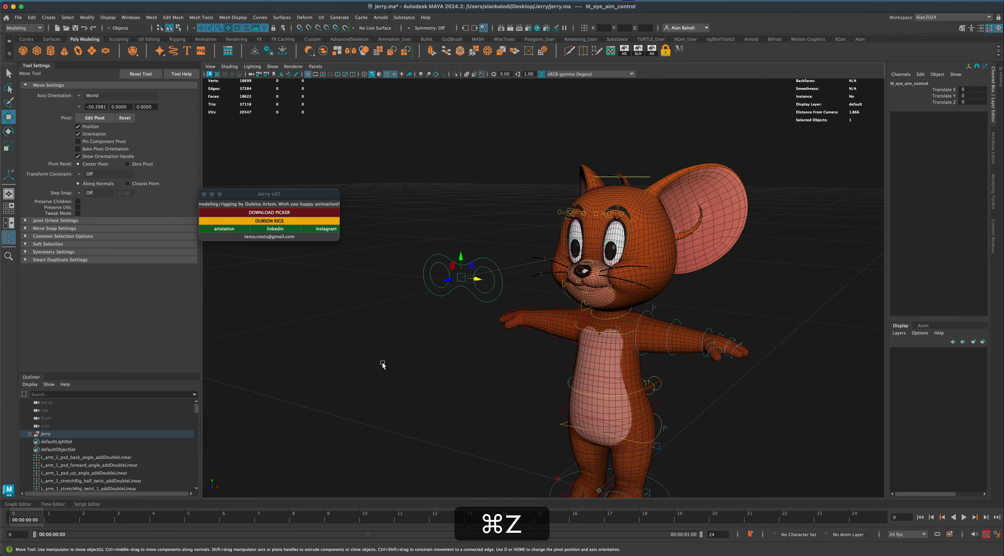
Examine the whole Jerry rig and its controls from the front, side and back.
{"action": "left_click_drag", "start_coordinate": [383, 365], "coordinate": [421, 366], "text": "alt"}
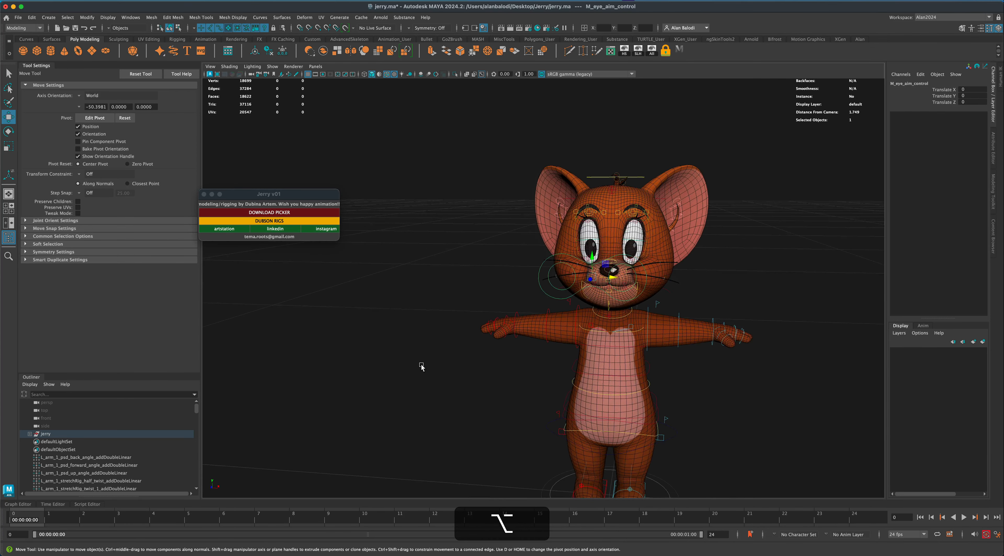
{"action": "middle_click_drag", "start_coordinate": [421, 366], "coordinate": [412, 327], "text": "alt"}
{"action": "left_click_drag", "start_coordinate": [413, 327], "coordinate": [597, 364], "text": "alt"}
{"action": "key", "text": "alt+super+z"}
{"action": "key", "text": "super+z"}
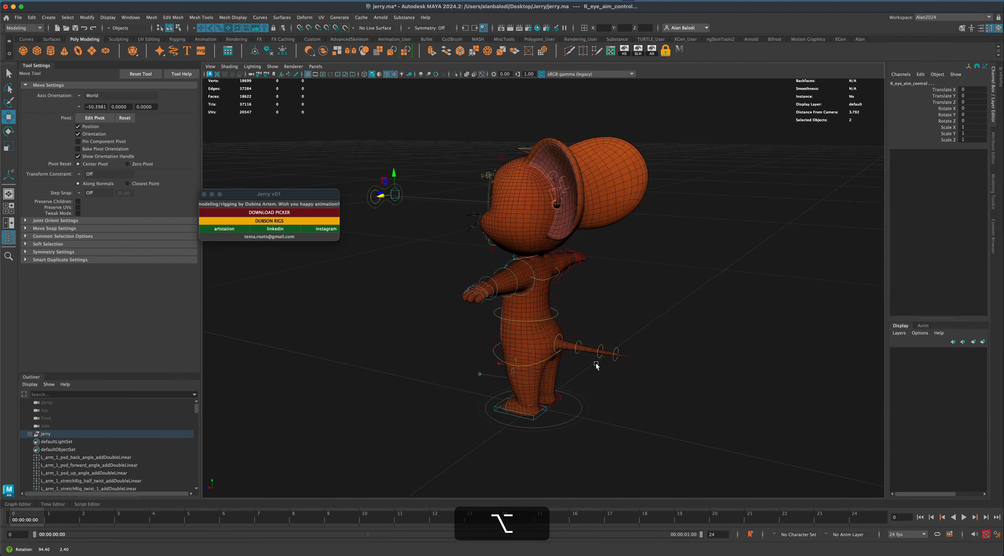
{"action": "right_click_drag", "start_coordinate": [596, 365], "coordinate": [606, 395], "text": "alt"}
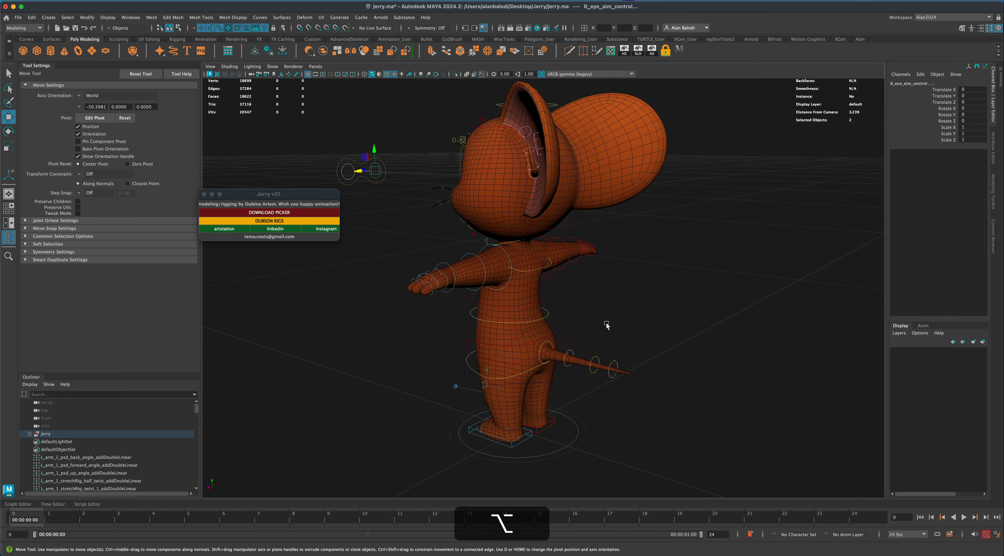
{"action": "left_click_drag", "start_coordinate": [607, 325], "coordinate": [633, 351], "text": "alt"}
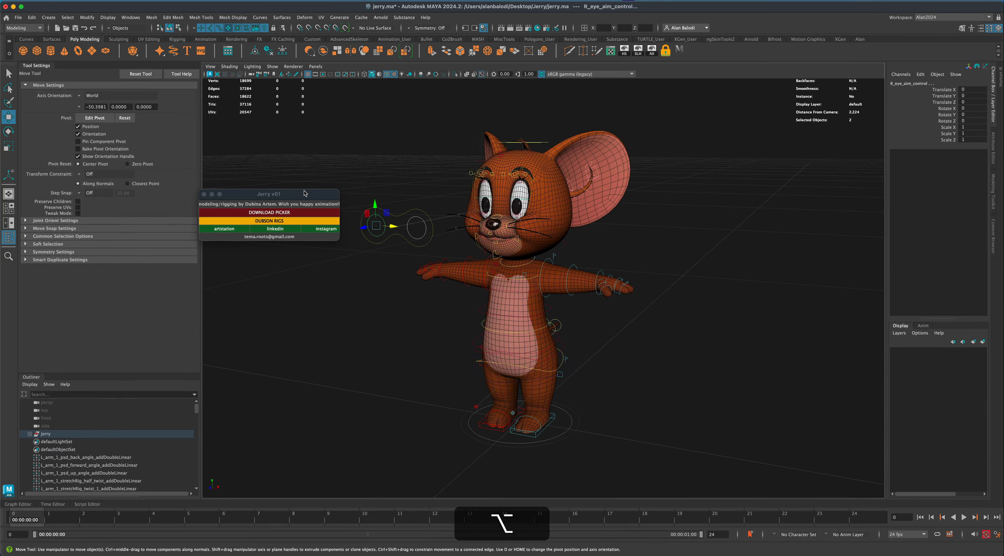
Move the Jerry v01 info window away from the eye aim controls and switch to the Select Tool.
{"action": "left_click_drag", "start_coordinate": [304, 194], "coordinate": [256, 277]}
{"action": "middle_click_drag", "start_coordinate": [384, 316], "coordinate": [392, 329], "text": "alt"}
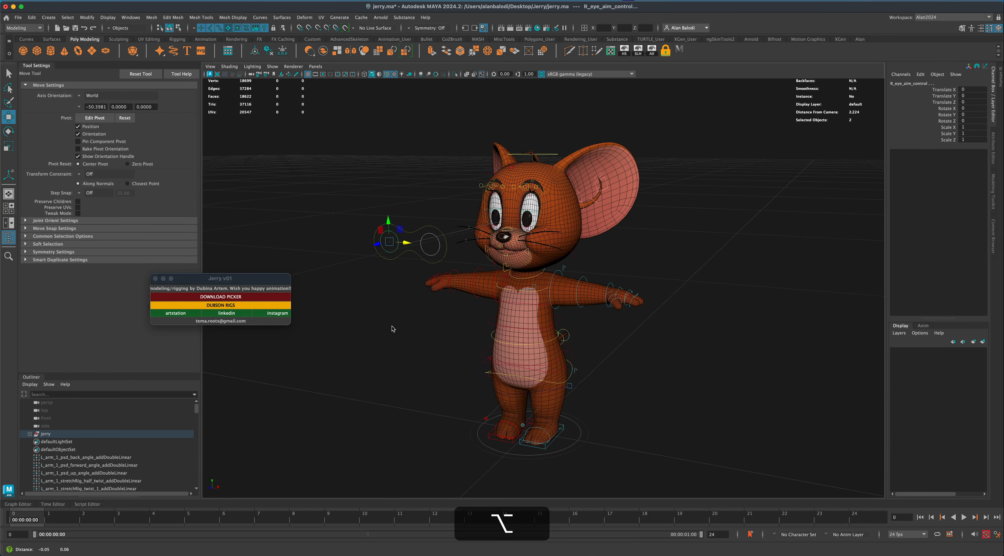
{"action": "left_click_drag", "start_coordinate": [393, 328], "coordinate": [384, 333], "text": "alt"}
{"action": "left_click", "coordinate": [9, 76]}
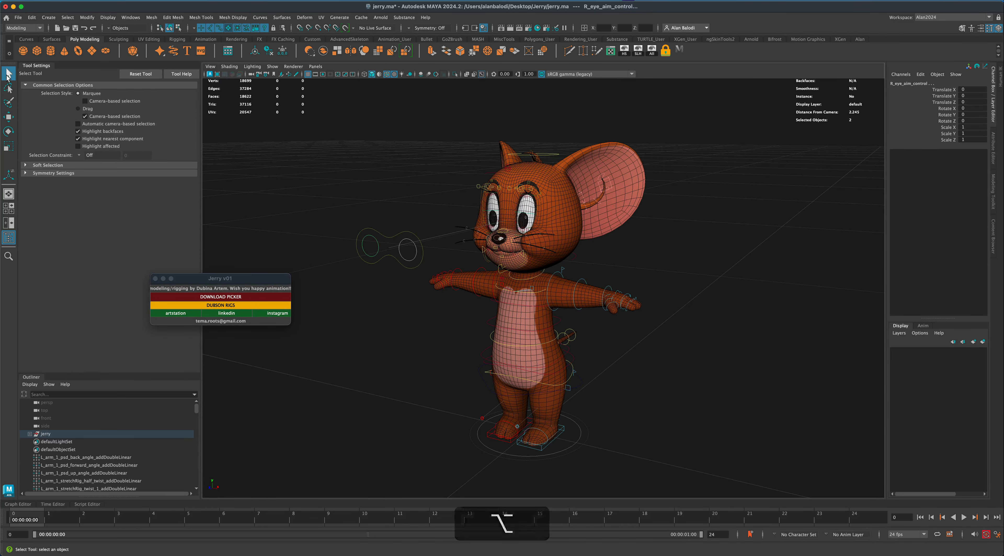
Import the Rocket.fbx model from the rocket/source folder into the Jerry scene.
{"action": "left_click", "coordinate": [18, 19]}
{"action": "left_click", "coordinate": [49, 106]}
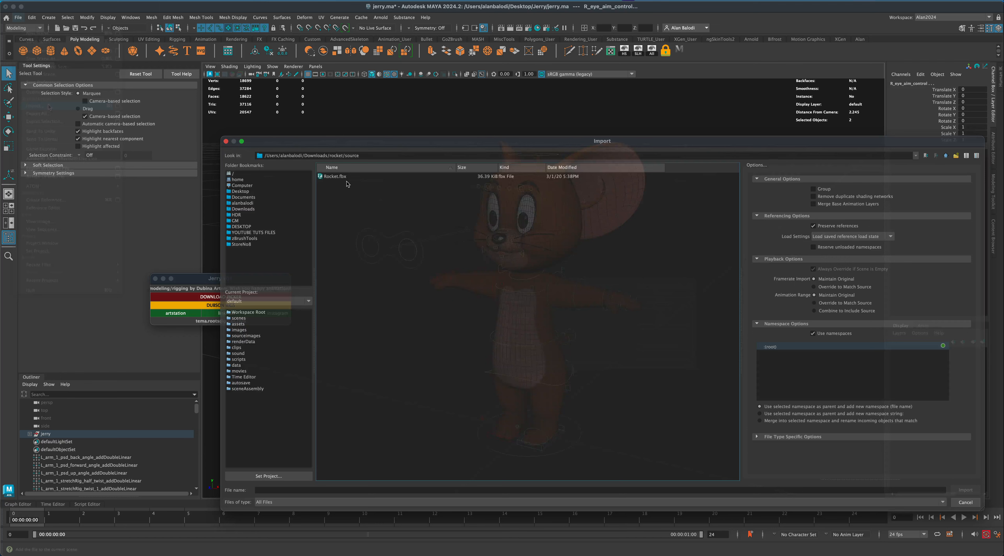
{"action": "left_click", "coordinate": [329, 177]}
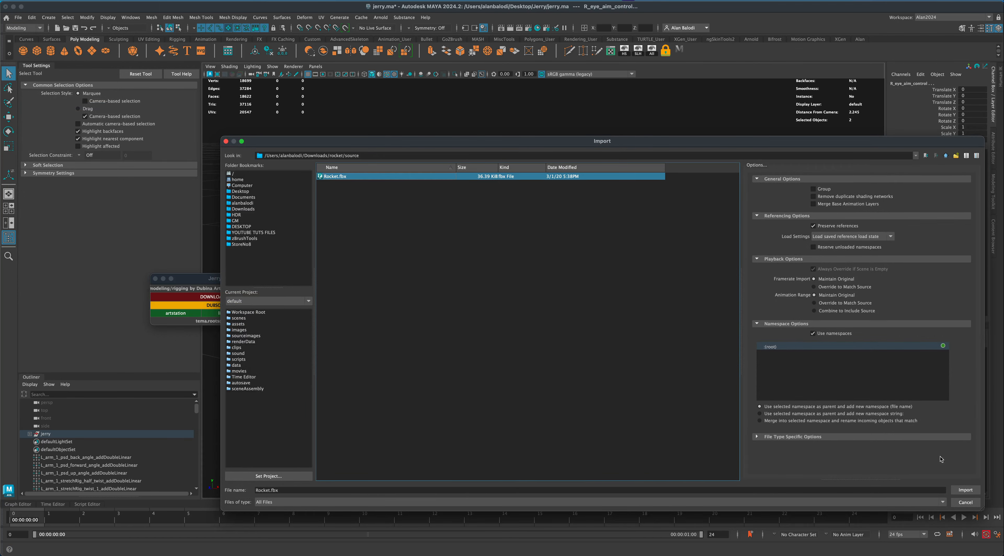
{"action": "left_click", "coordinate": [964, 490]}
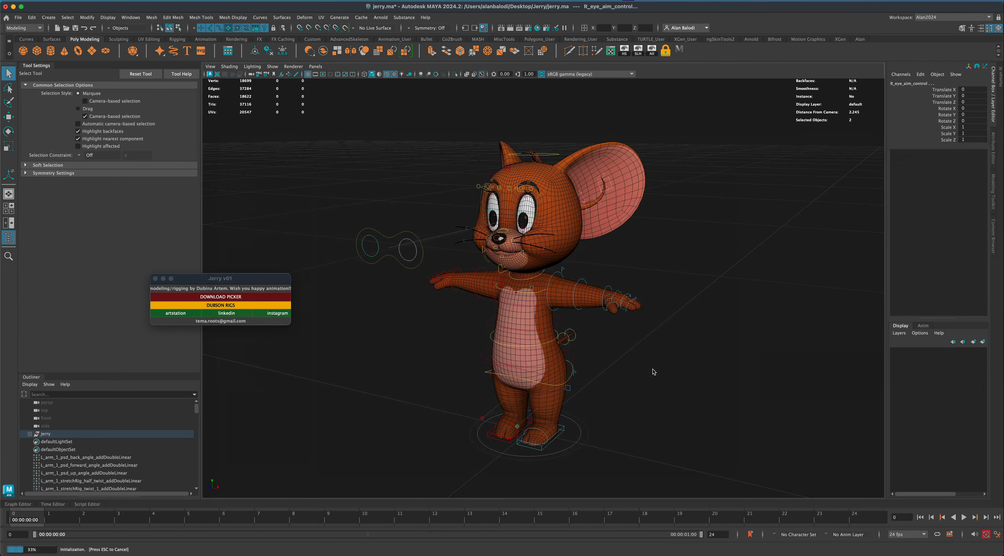
{"action": "scroll", "coordinate": [679, 372], "scroll_direction": "down", "scroll_amount": 10}
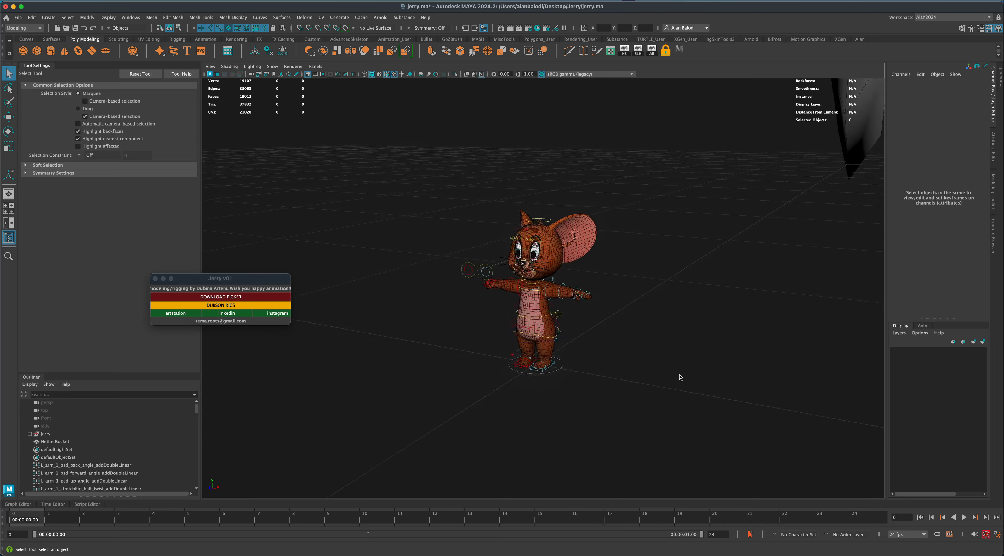
{"action": "scroll", "coordinate": [678, 381], "scroll_direction": "up", "scroll_amount": 10}
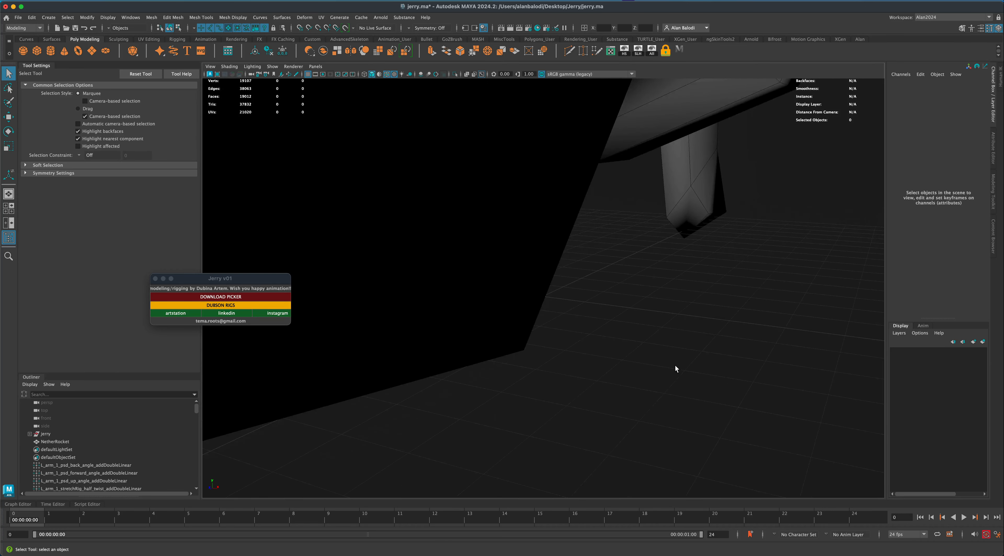
{"action": "scroll", "coordinate": [671, 374], "scroll_direction": "down", "scroll_amount": 5}
{"action": "left_click_drag", "start_coordinate": [670, 373], "coordinate": [641, 382], "text": "alt"}
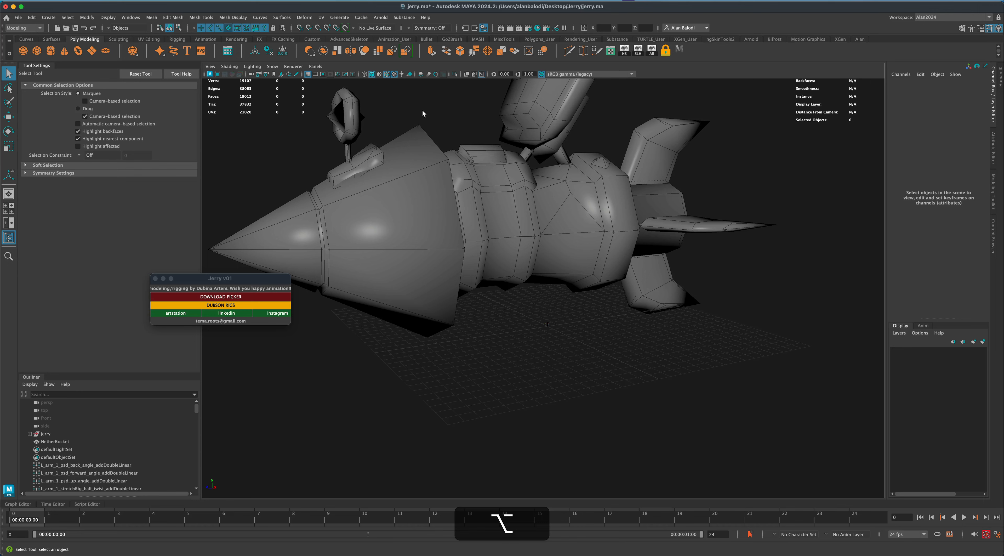
Examine the imported rocket mesh from several angles and distances, briefly comparing its look with a different viewport shading setting.
{"action": "scroll", "coordinate": [612, 312], "scroll_direction": "up", "scroll_amount": 5}
{"action": "left_click_drag", "start_coordinate": [611, 314], "coordinate": [580, 261], "text": "alt"}
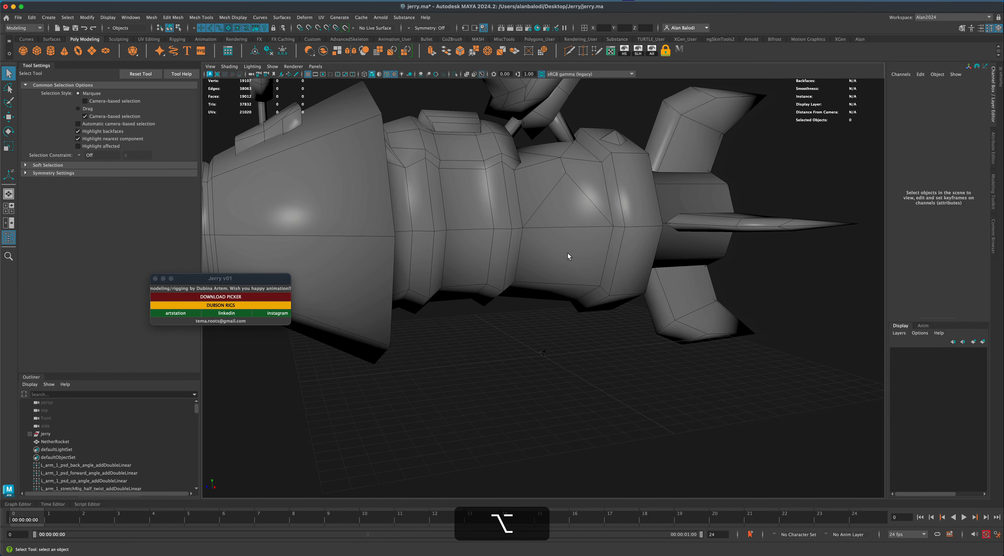
{"action": "middle_click_drag", "start_coordinate": [571, 259], "coordinate": [547, 269], "text": "alt"}
{"action": "scroll", "coordinate": [571, 274], "scroll_direction": "up", "scroll_amount": 3}
{"action": "scroll", "coordinate": [562, 277], "scroll_direction": "down", "scroll_amount": 8}
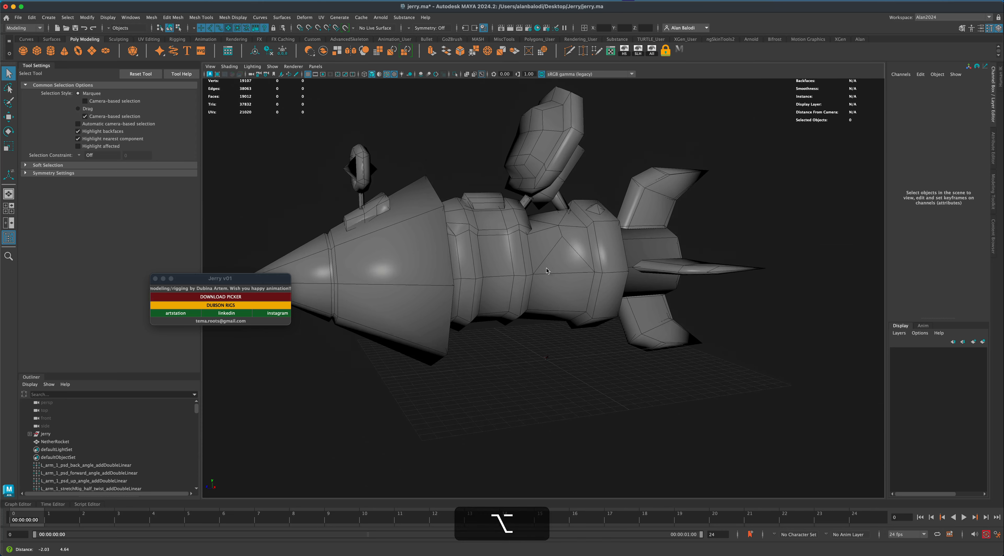
{"action": "mouse_move", "coordinate": [547, 271]}
{"action": "left_mouse_down", "text": "alt"}
{"action": "mouse_move", "coordinate": [536, 267]}
{"action": "mouse_move", "coordinate": [621, 265]}
{"action": "mouse_move", "coordinate": [551, 268]}
{"action": "left_mouse_up", "text": "alt"}
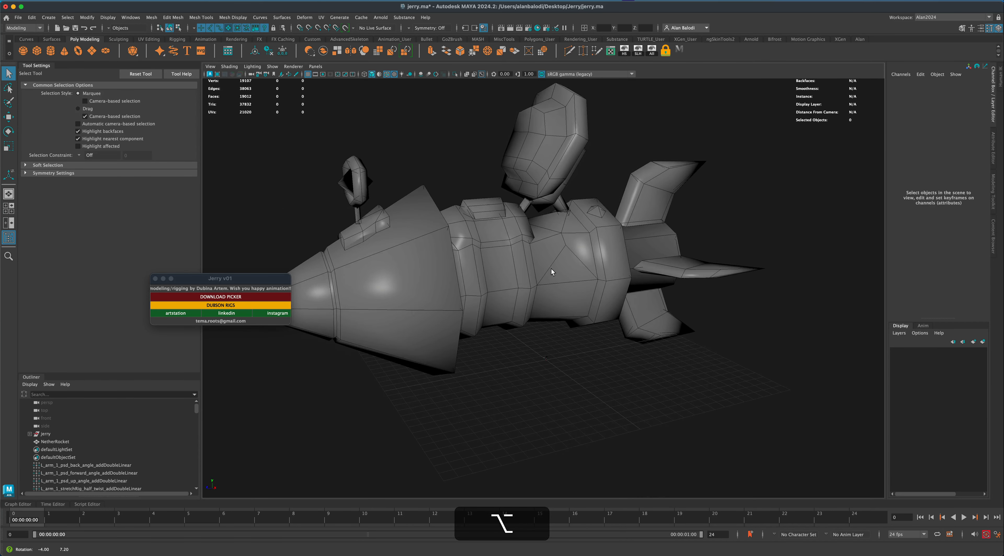
{"action": "left_click", "coordinate": [518, 157]}
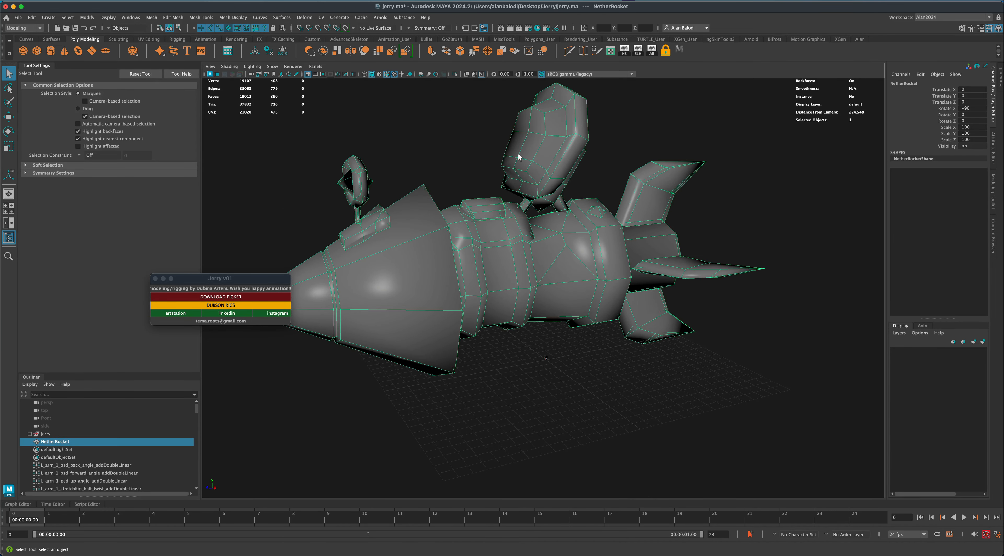
{"action": "left_click", "coordinate": [394, 75]}
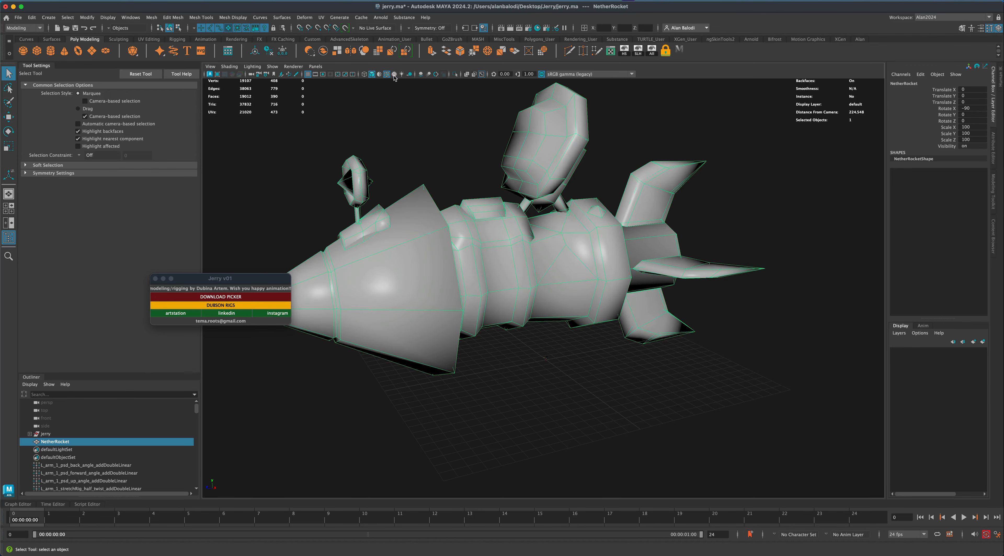
{"action": "left_click", "coordinate": [394, 75]}
{"action": "middle_click_drag", "start_coordinate": [523, 162], "coordinate": [541, 203], "text": "alt"}
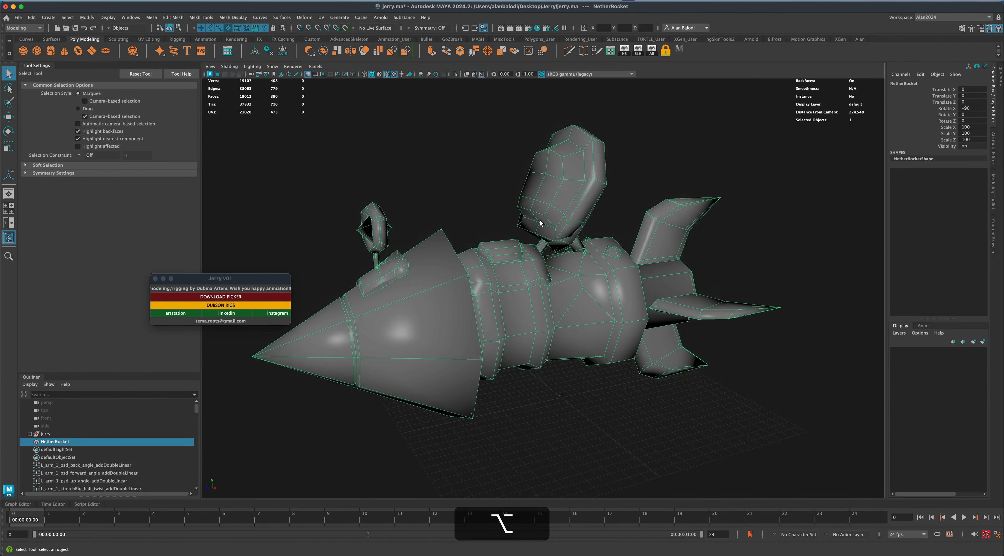
{"action": "left_click_drag", "start_coordinate": [540, 220], "coordinate": [564, 272], "text": "alt"}
Load $projec_DefaultMaterial_Color.png from the rocket/textures folder as the image of the rocket material's base_color_texture.
{"action": "right_click_drag", "start_coordinate": [565, 272], "coordinate": [556, 464]}
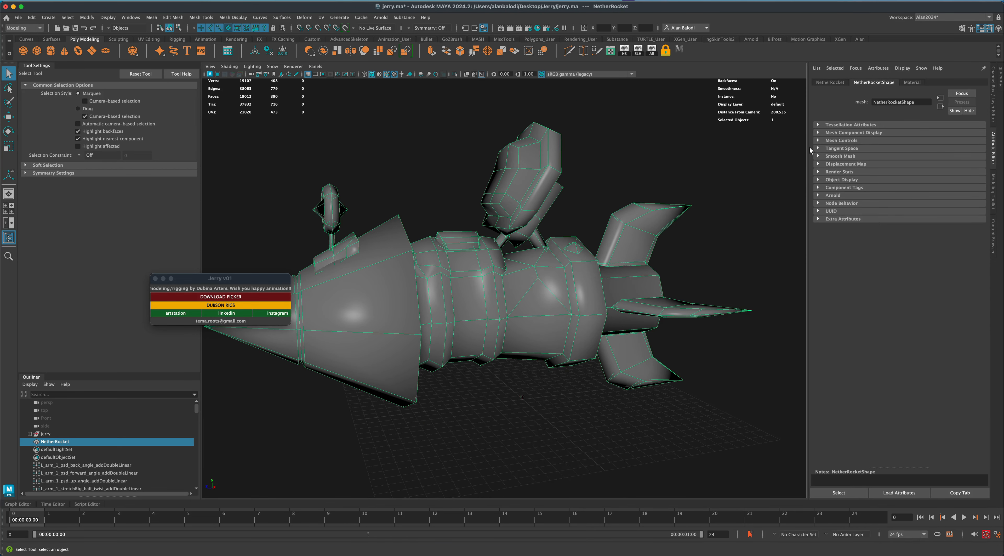
{"action": "left_click", "coordinate": [910, 83]}
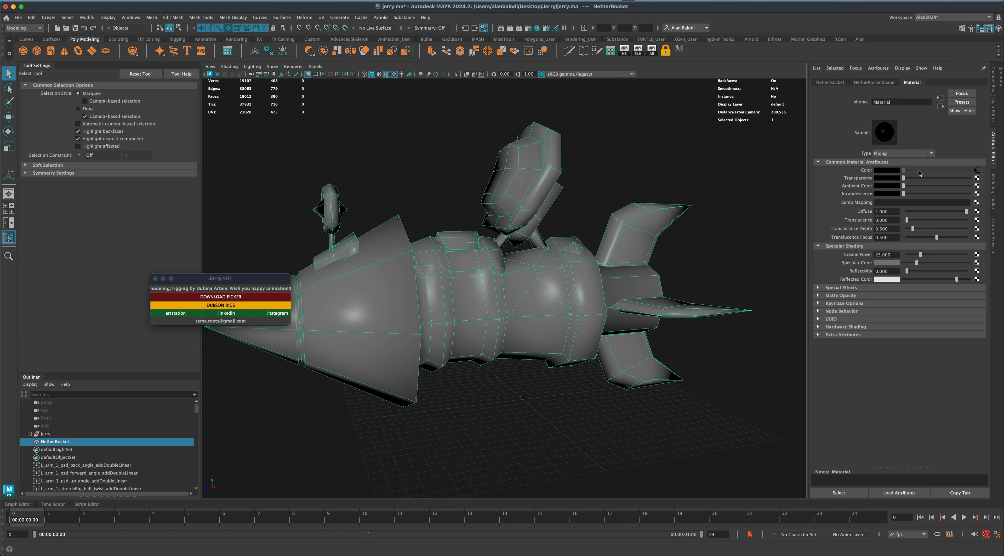
{"action": "left_click", "coordinate": [977, 170]}
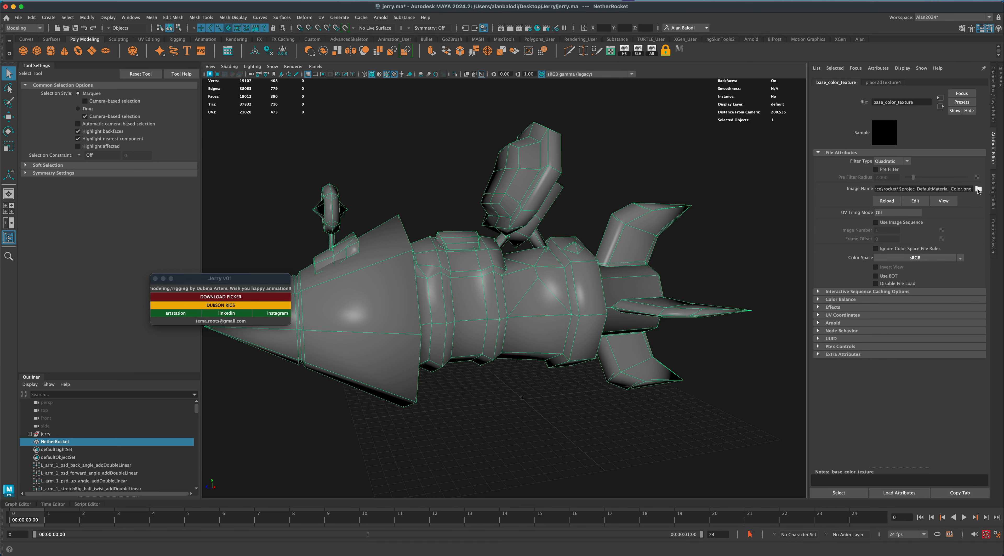
{"action": "left_click", "coordinate": [978, 189]}
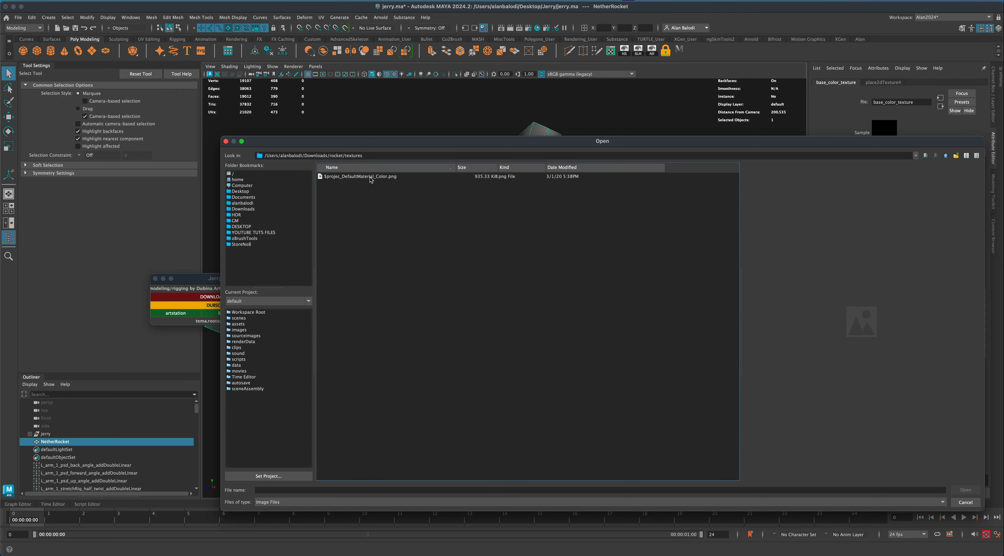
{"action": "left_click", "coordinate": [370, 177]}
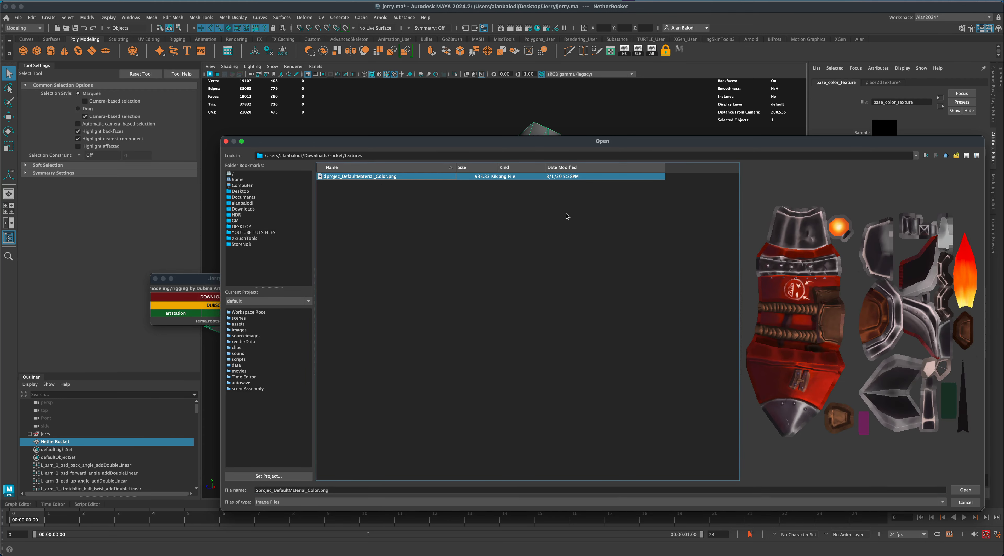
{"action": "left_click", "coordinate": [957, 490]}
Break the base_color_texture connection on the rocket material's Transparency attribute.
{"action": "mouse_move", "coordinate": [545, 372]}
{"action": "left_mouse_down", "text": "alt"}
{"action": "mouse_move", "coordinate": [556, 382]}
{"action": "mouse_move", "coordinate": [522, 377]}
{"action": "mouse_move", "coordinate": [554, 376]}
{"action": "left_mouse_up", "text": "alt"}
{"action": "scroll", "coordinate": [539, 376], "scroll_direction": "up", "scroll_amount": 2, "text": "alt"}
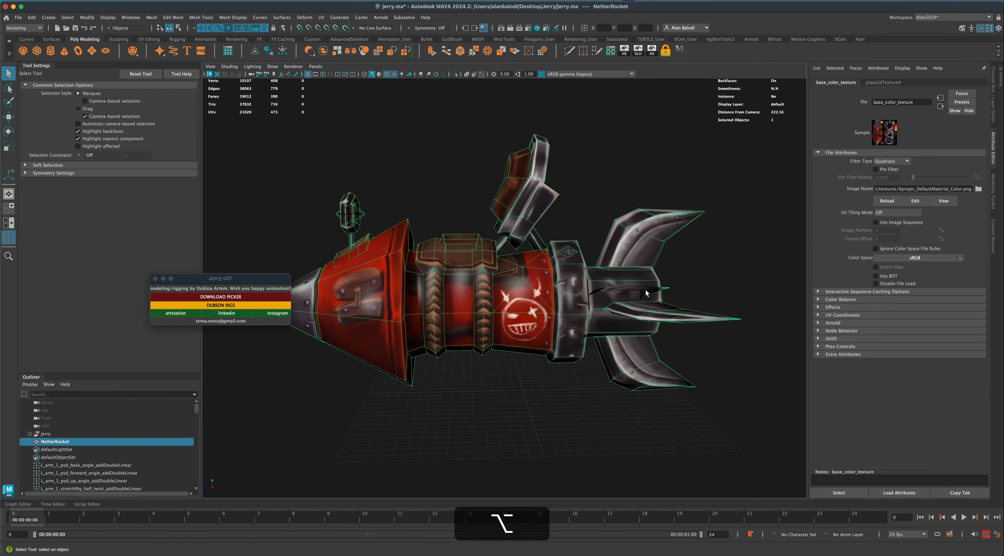
{"action": "left_click_drag", "start_coordinate": [662, 290], "coordinate": [704, 253], "text": "alt"}
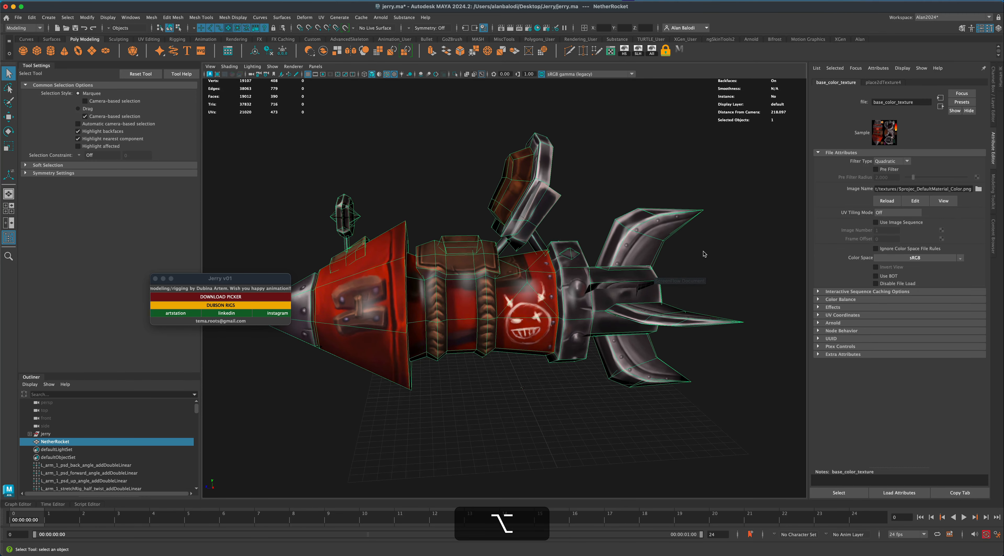
{"action": "left_click", "coordinate": [939, 107]}
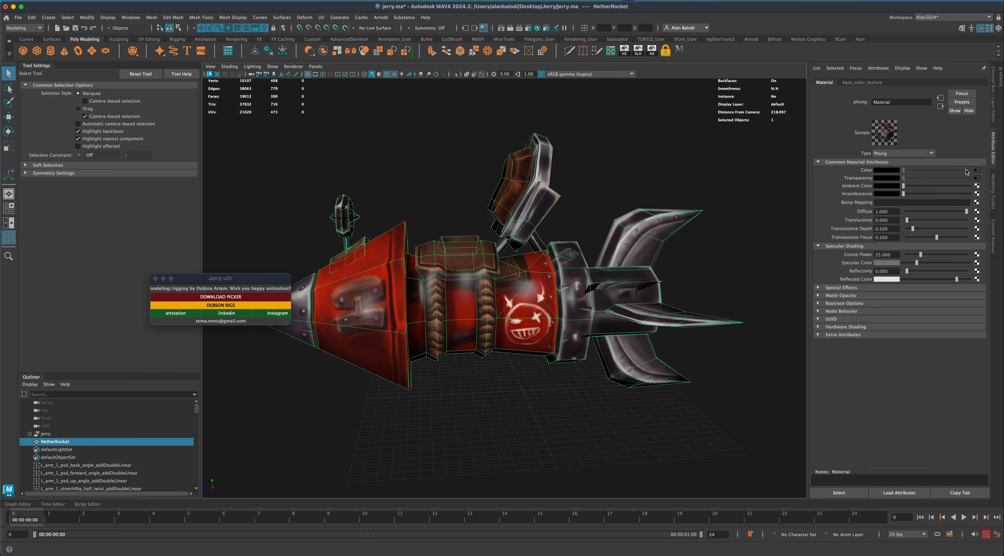
{"action": "left_click", "coordinate": [882, 133]}
{"action": "right_click", "coordinate": [858, 180]}
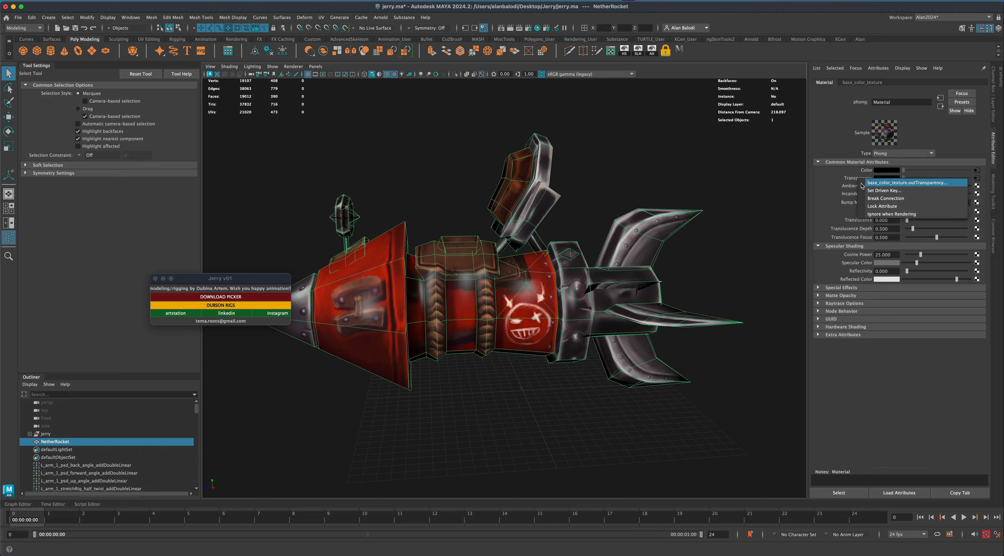
{"action": "left_click", "coordinate": [868, 199]}
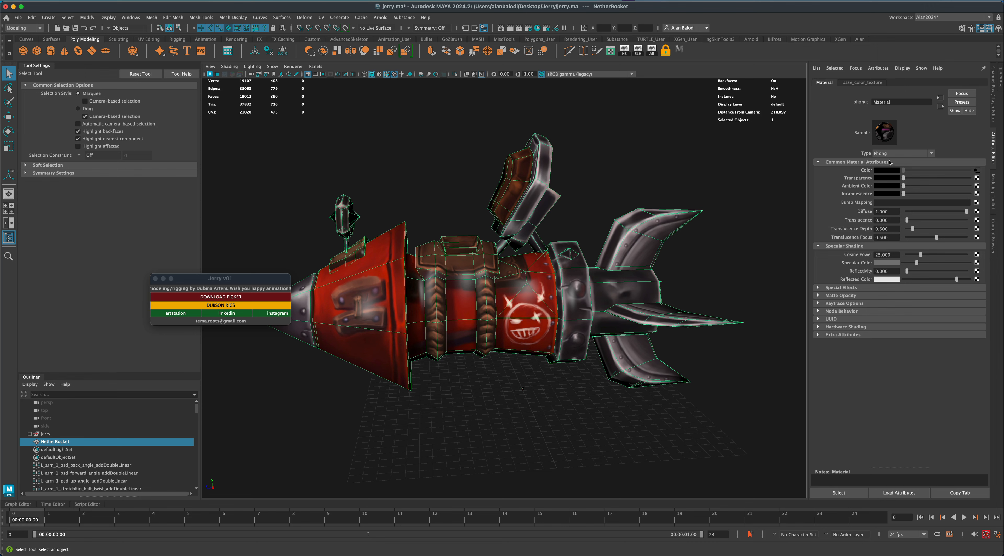
Lower the rocket material's Specular Color to black, keeping its type as Phong.
{"action": "left_click_drag", "start_coordinate": [717, 237], "coordinate": [702, 258], "text": "alt"}
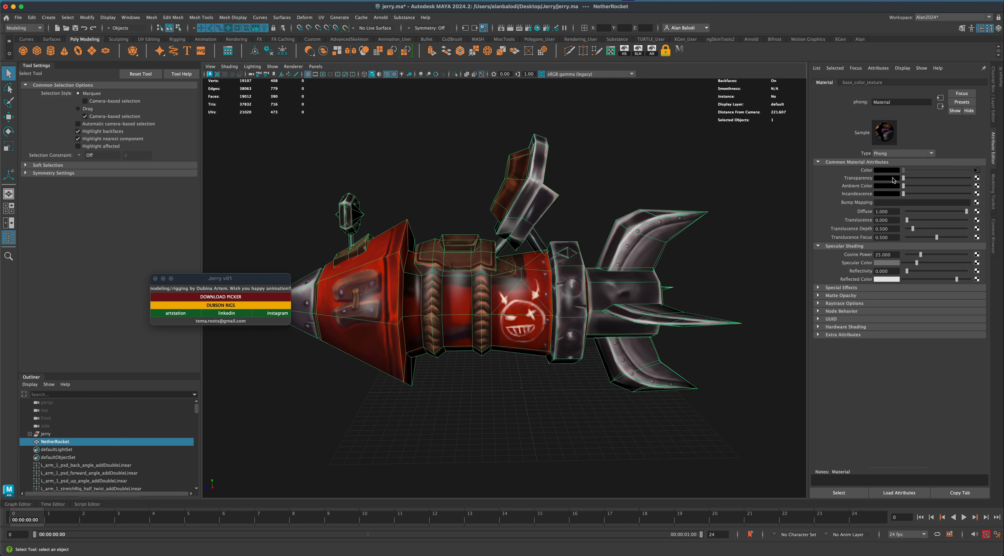
{"action": "left_click_drag", "start_coordinate": [623, 282], "coordinate": [622, 278], "text": "alt"}
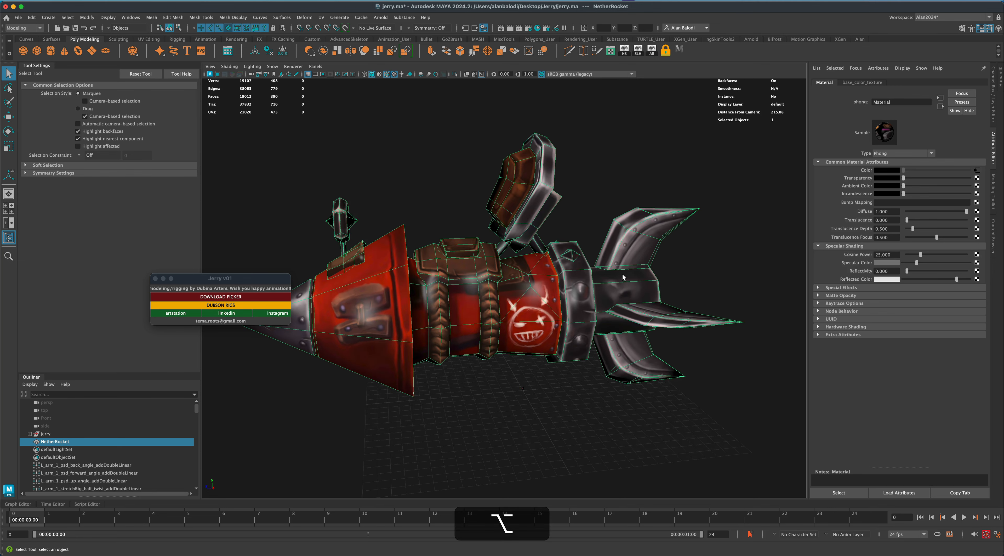
{"action": "mouse_move", "coordinate": [693, 276]}
{"action": "left_mouse_down", "text": "alt"}
{"action": "mouse_move", "coordinate": [653, 267]}
{"action": "mouse_move", "coordinate": [710, 276]}
{"action": "mouse_move", "coordinate": [697, 282]}
{"action": "left_mouse_up", "text": "alt"}
{"action": "left_click_drag", "start_coordinate": [580, 318], "coordinate": [597, 307], "text": "alt"}
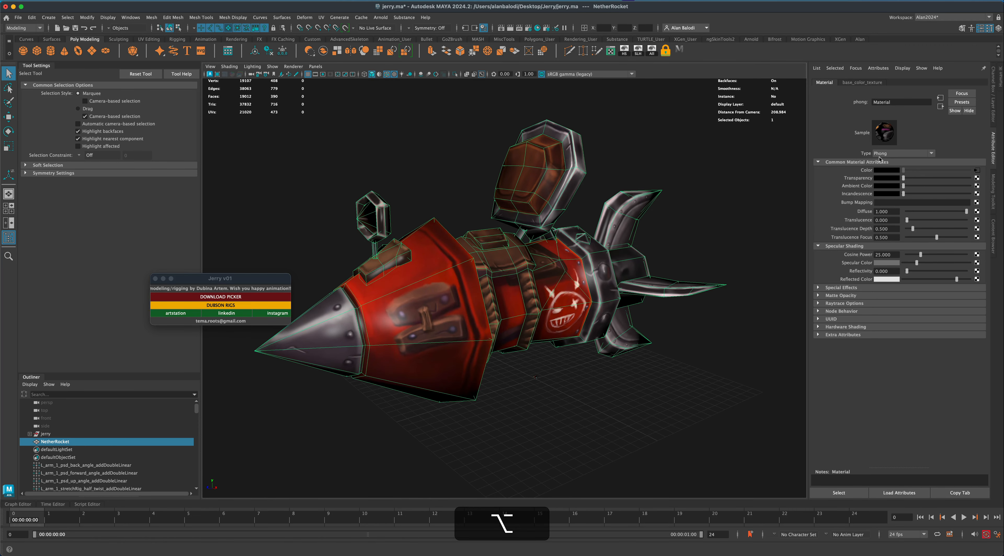
{"action": "left_click_drag", "start_coordinate": [763, 217], "coordinate": [753, 216], "text": "alt"}
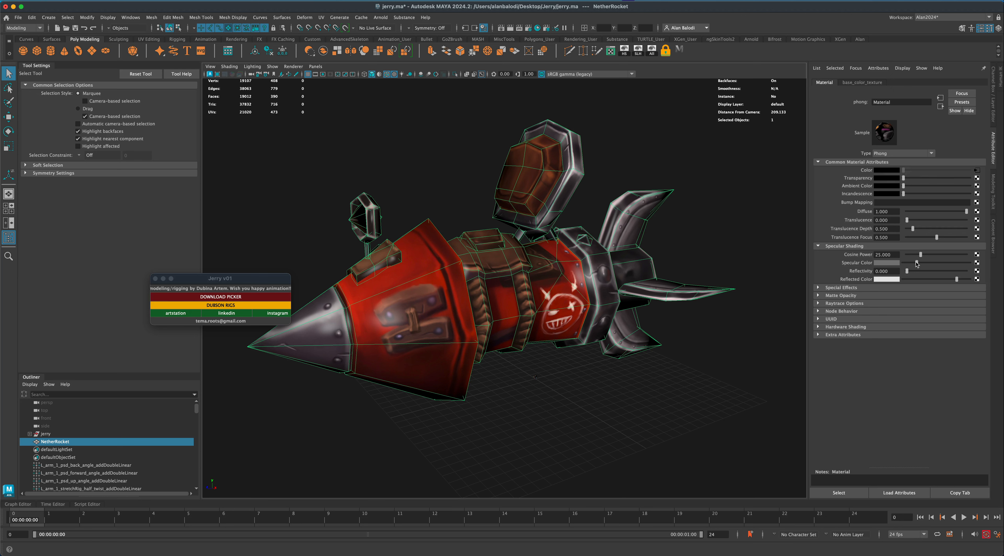
{"action": "left_click_drag", "start_coordinate": [917, 263], "coordinate": [835, 277]}
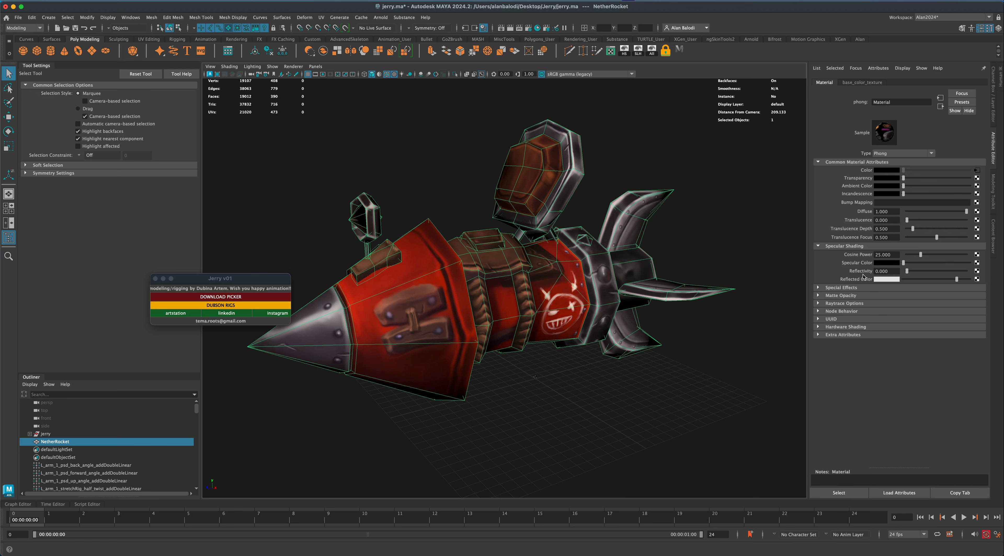
{"action": "left_click_drag", "start_coordinate": [731, 290], "coordinate": [738, 276], "text": "alt"}
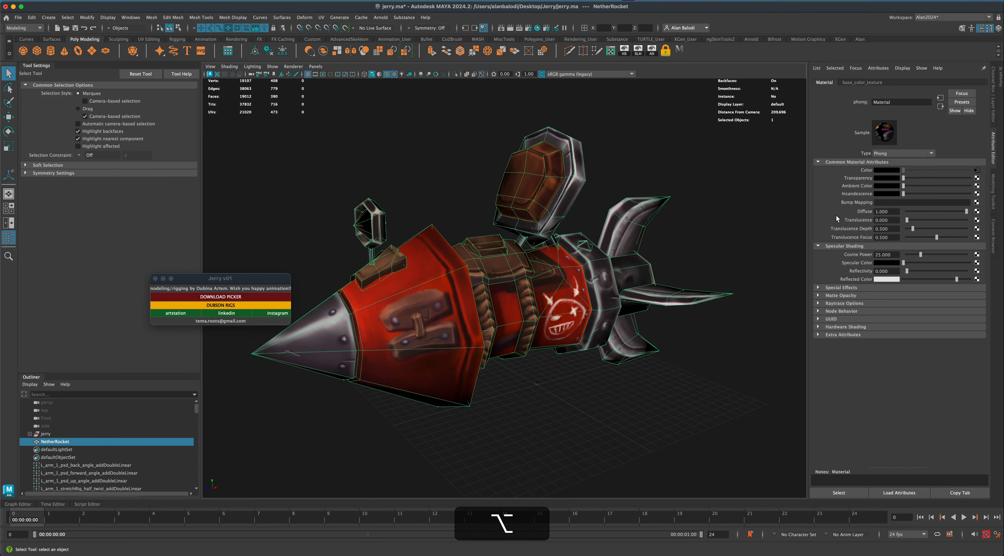
{"action": "left_click", "coordinate": [888, 154]}
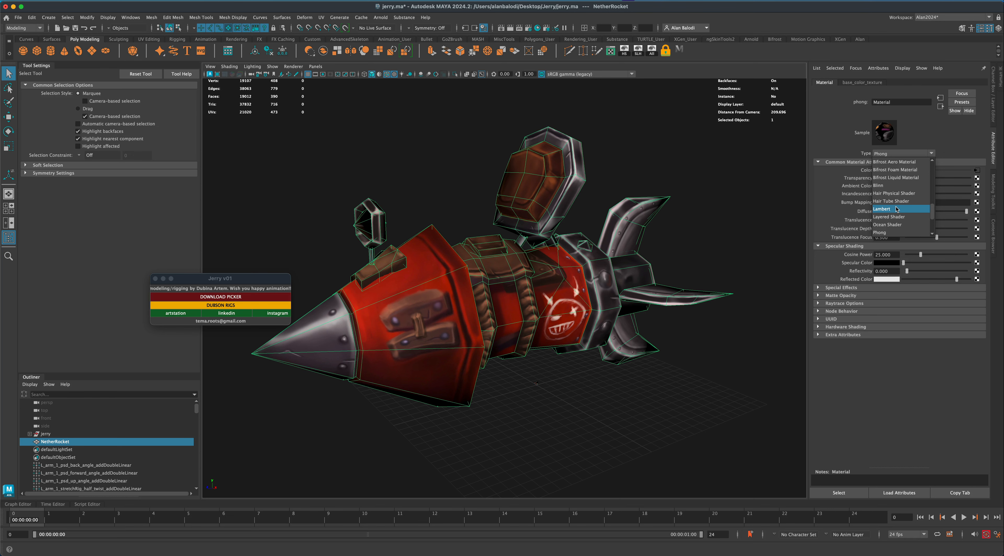
{"action": "left_click", "coordinate": [930, 135]}
Scale the NetherRocket mesh down uniformly to 1.58 on all axes so its size suits Jerry.
{"action": "right_click_drag", "start_coordinate": [621, 340], "coordinate": [589, 389], "text": "alt"}
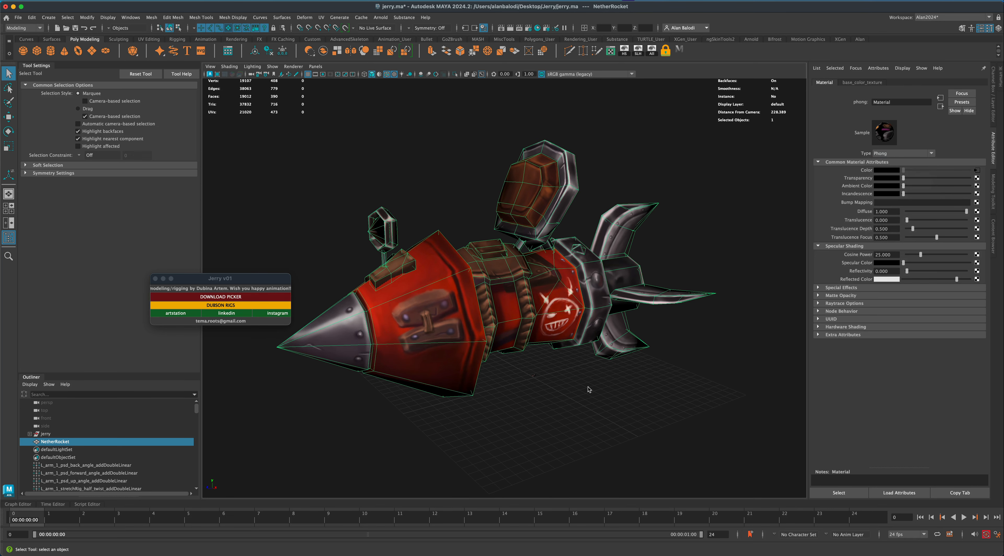
{"action": "left_click", "coordinate": [620, 397]}
{"action": "left_click_drag", "start_coordinate": [571, 403], "coordinate": [564, 310], "text": "alt"}
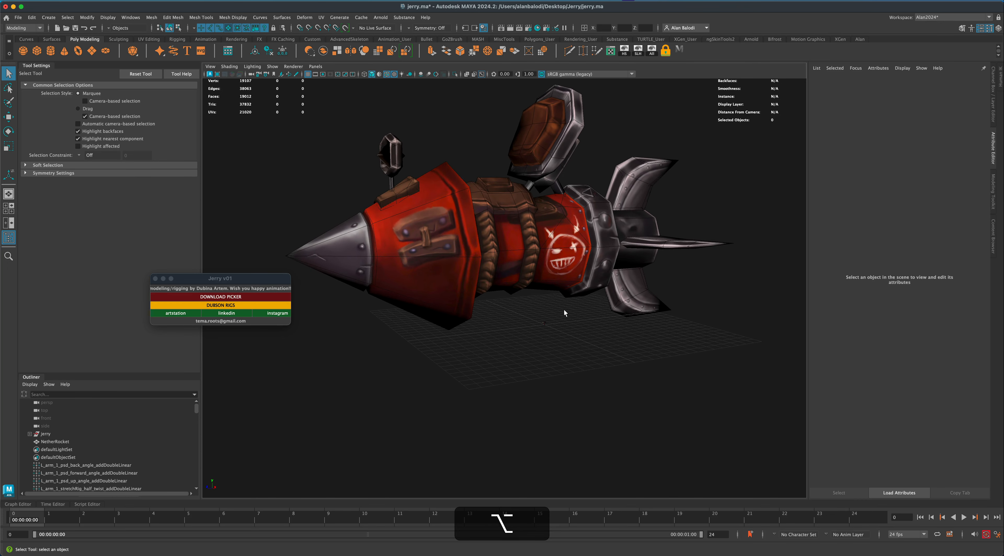
{"action": "left_click", "coordinate": [534, 285]}
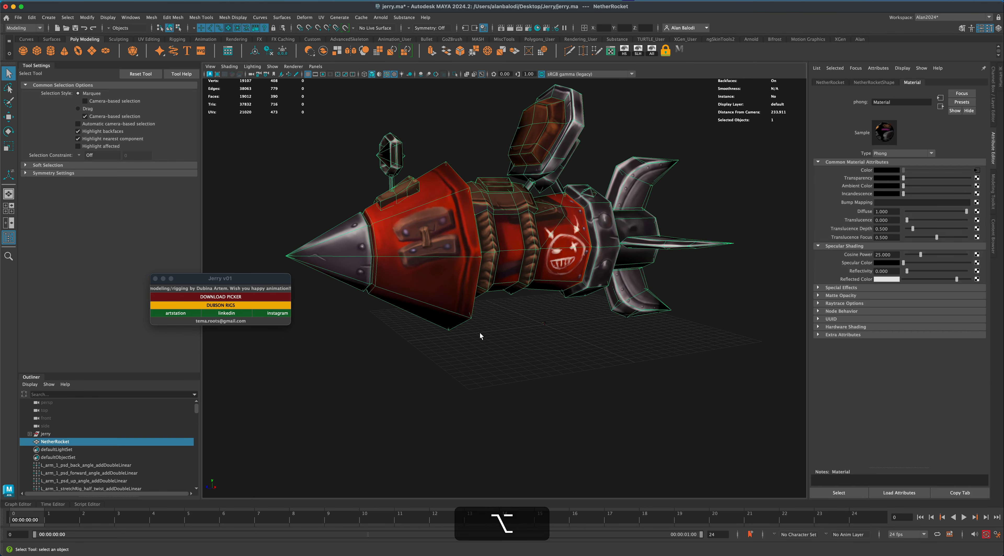
{"action": "left_click_drag", "start_coordinate": [479, 334], "coordinate": [491, 339], "text": "alt"}
{"action": "left_click", "coordinate": [9, 147]}
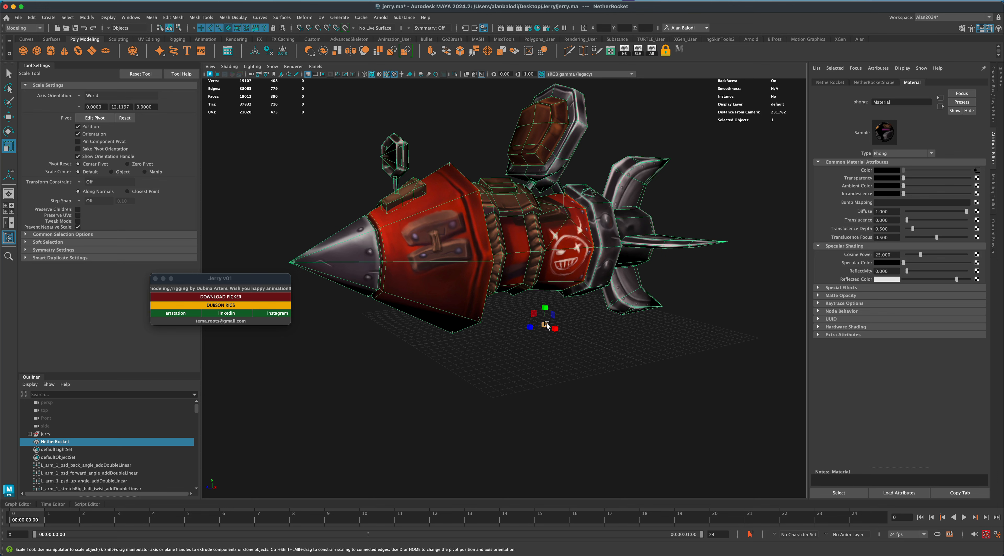
{"action": "left_click_drag", "start_coordinate": [546, 326], "coordinate": [212, 360]}
{"action": "key", "text": "f"}
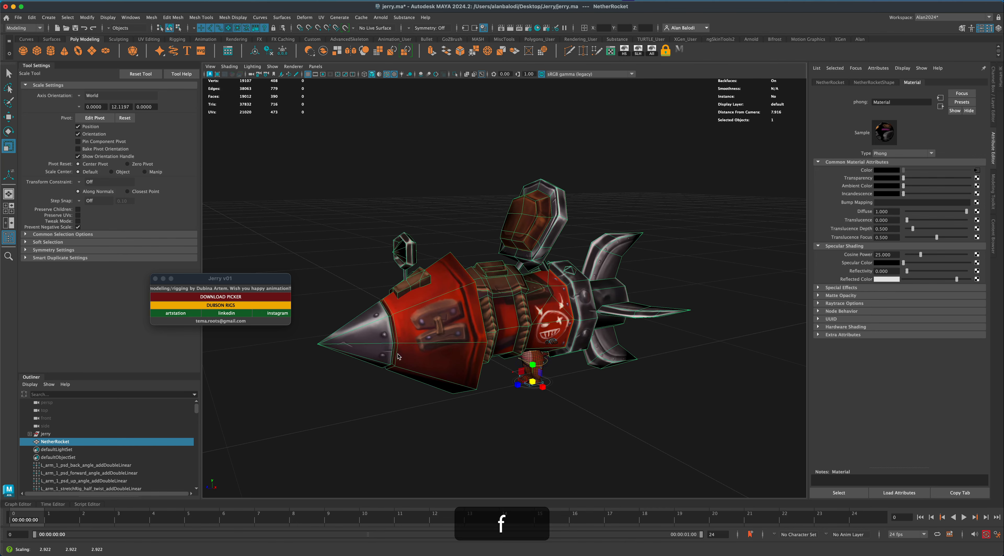
{"action": "middle_click_drag", "start_coordinate": [629, 386], "coordinate": [633, 336], "text": "alt"}
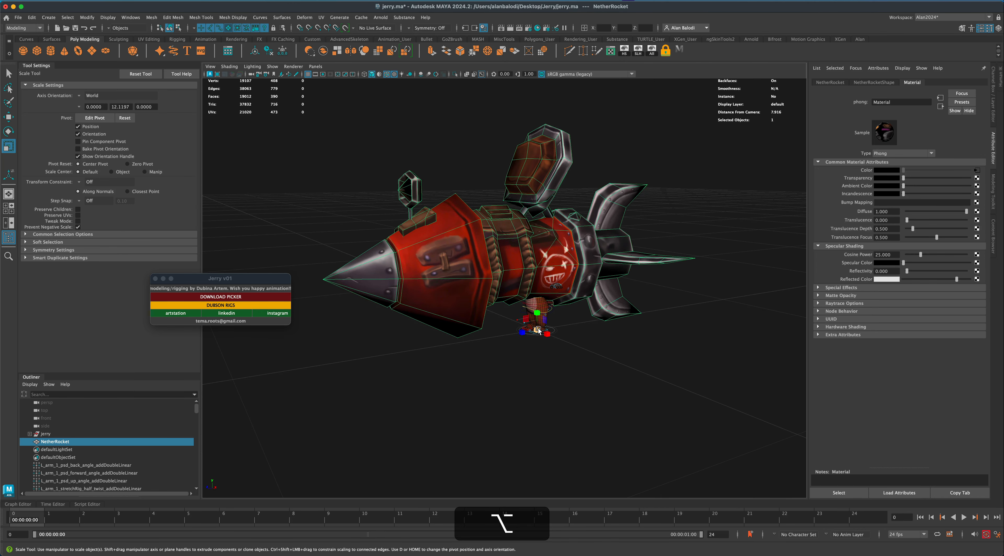
{"action": "left_click_drag", "start_coordinate": [537, 329], "coordinate": [549, 368]}
Switch to the Move Tool, check the rocket's size against Jerry from several angles, and bring up the Channel Box and Layer Editor.
{"action": "left_click", "coordinate": [13, 116]}
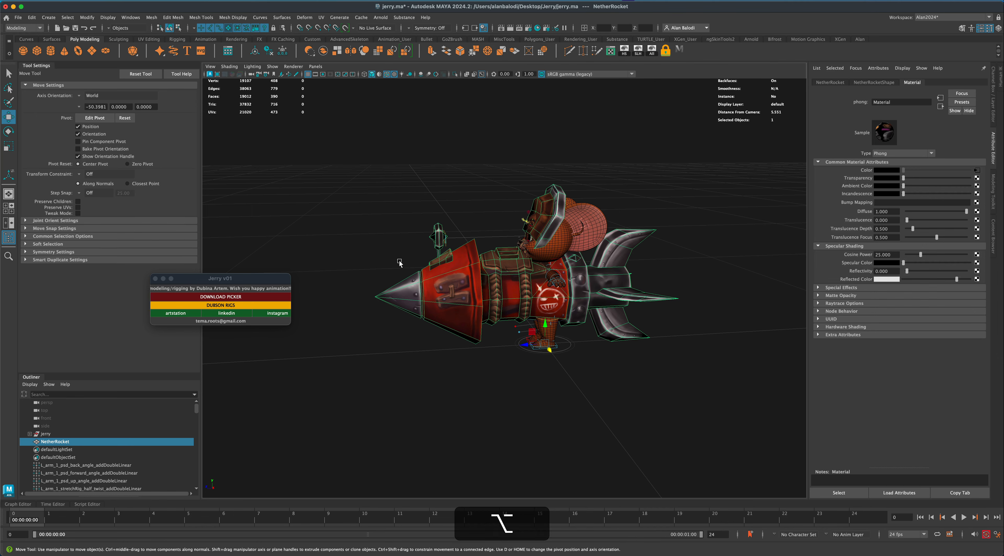
{"action": "middle_click_drag", "start_coordinate": [559, 372], "coordinate": [560, 359], "text": "alt"}
{"action": "left_click_drag", "start_coordinate": [560, 358], "coordinate": [580, 364], "text": "alt"}
{"action": "middle_click_drag", "start_coordinate": [579, 364], "coordinate": [580, 363], "text": "alt"}
{"action": "left_click_drag", "start_coordinate": [579, 363], "coordinate": [668, 365], "text": "alt"}
{"action": "scroll", "coordinate": [641, 362], "scroll_direction": "up", "scroll_amount": 3}
{"action": "scroll", "coordinate": [636, 372], "scroll_direction": "up", "scroll_amount": 1}
{"action": "left_click", "coordinate": [672, 356]}
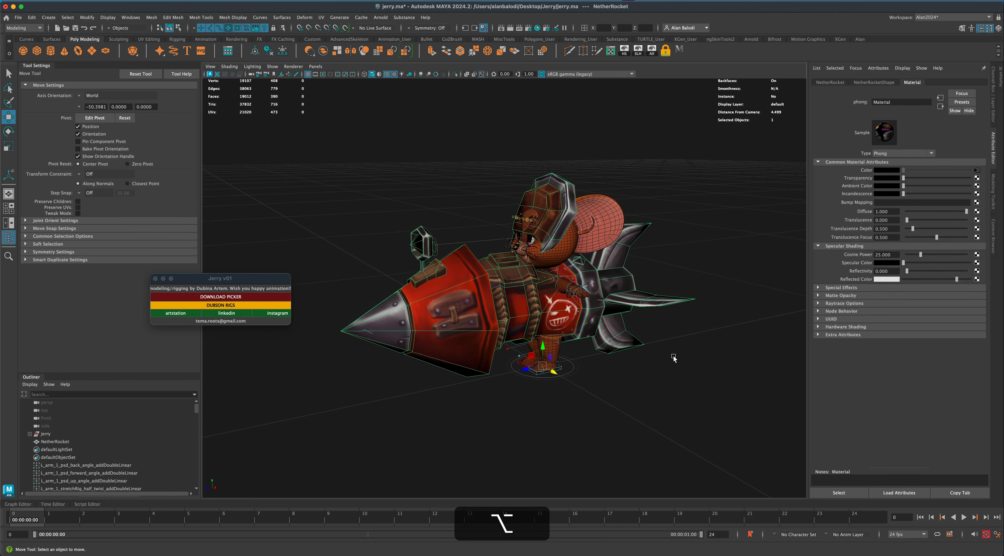
{"action": "left_click_drag", "start_coordinate": [690, 272], "coordinate": [667, 324]}
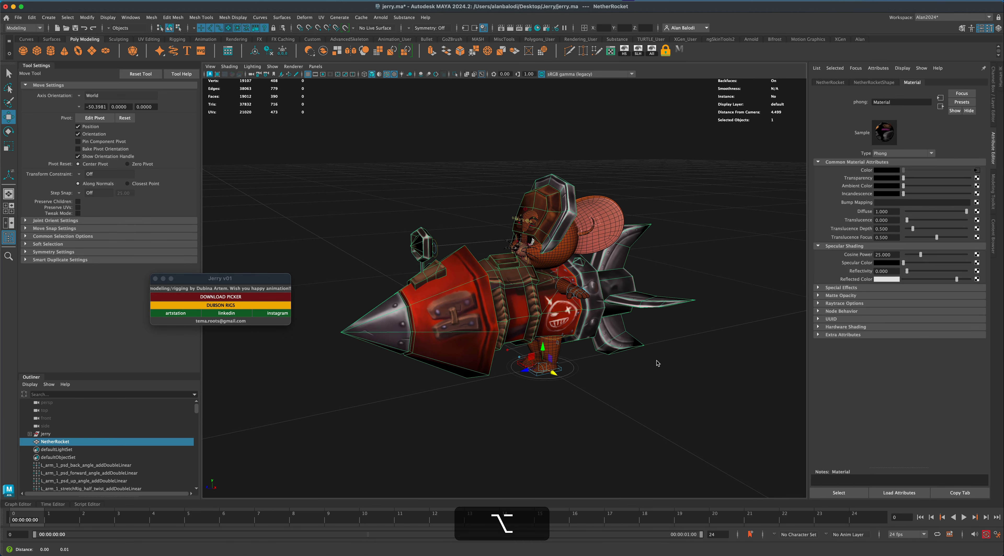
{"action": "left_click_drag", "start_coordinate": [658, 361], "coordinate": [671, 344], "text": "alt"}
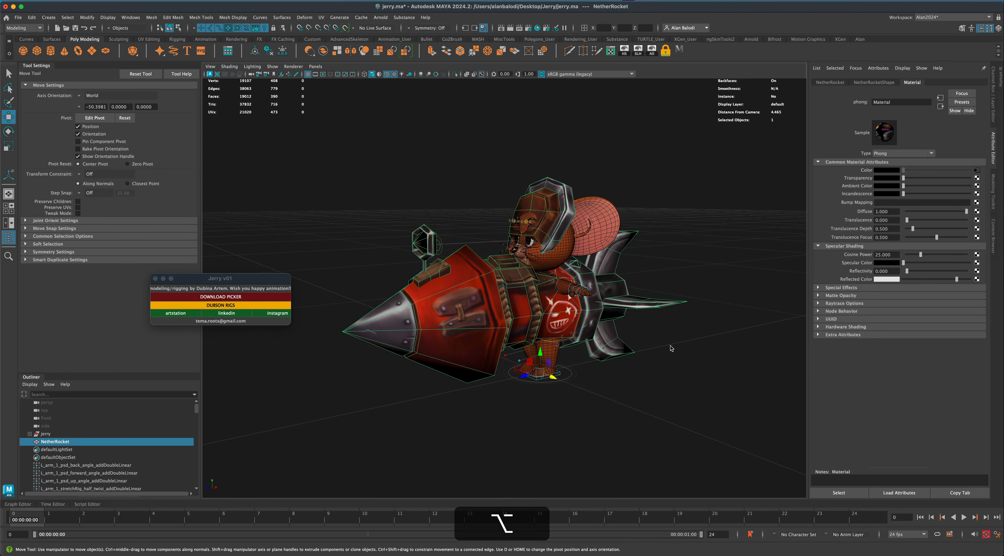
{"action": "left_click_drag", "start_coordinate": [659, 330], "coordinate": [670, 326], "text": "alt"}
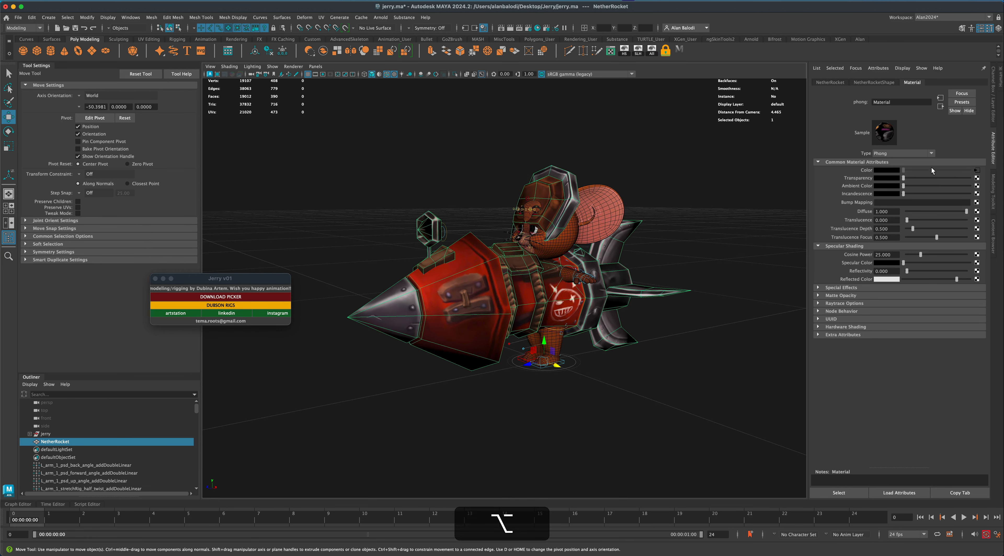
{"action": "left_click", "coordinate": [994, 83]}
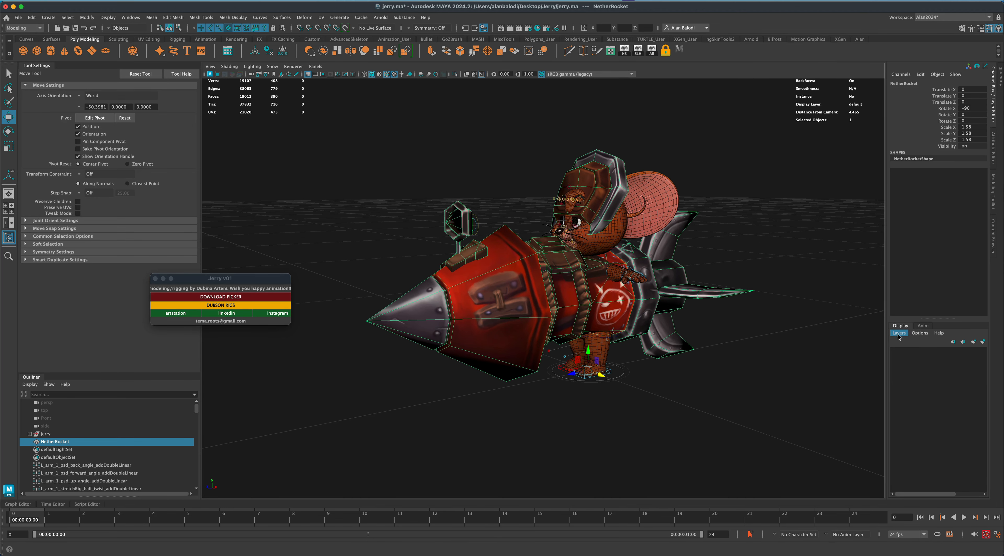
Create a display layer from the selected NetherRocket mesh.
{"action": "left_click_drag", "start_coordinate": [776, 371], "coordinate": [764, 378], "text": "alt"}
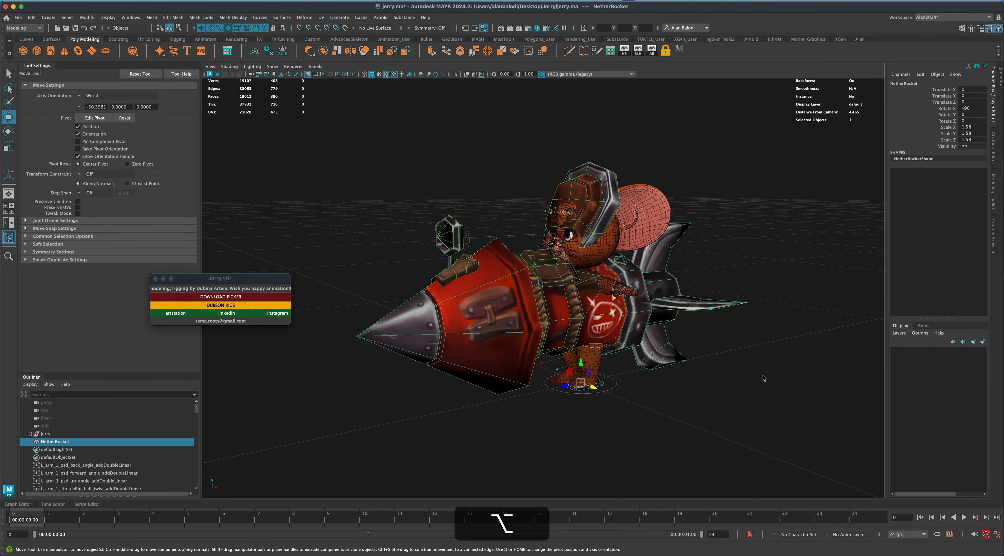
{"action": "left_click", "coordinate": [749, 362]}
{"action": "right_click_drag", "start_coordinate": [741, 350], "coordinate": [783, 340], "text": "alt"}
{"action": "left_click_drag", "start_coordinate": [806, 269], "coordinate": [754, 340]}
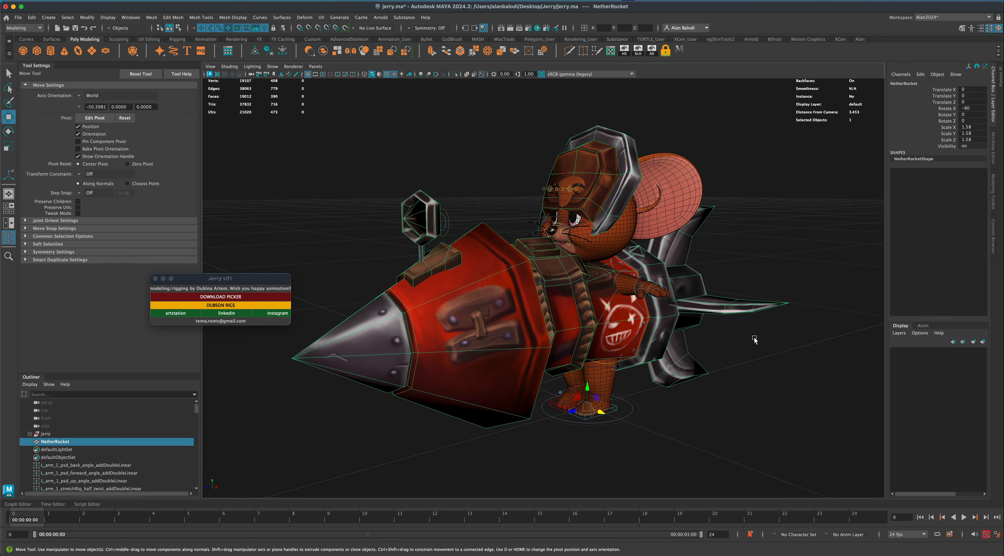
{"action": "left_click", "coordinate": [982, 342]}
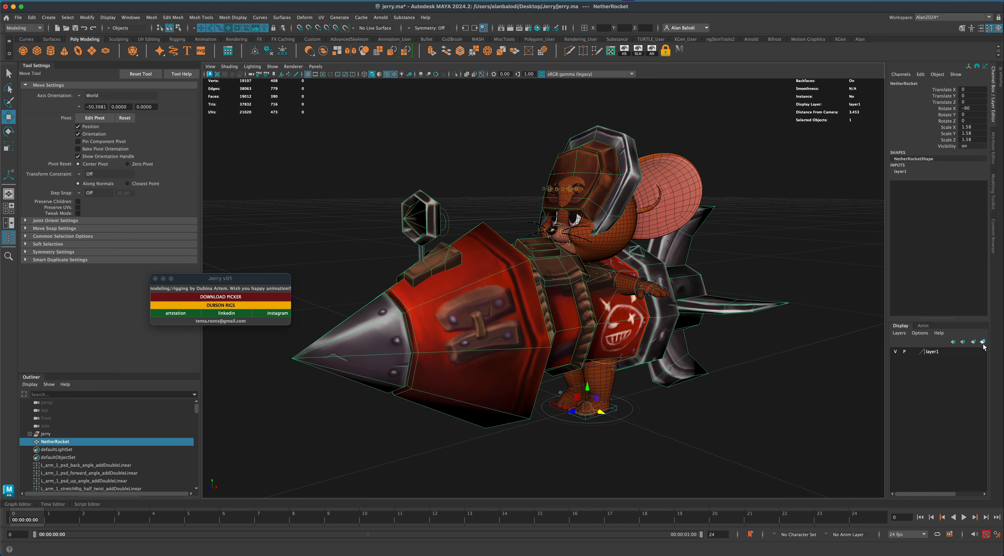
Hide and show the rocket's display layer several times to test its visibility, leaving it visible.
{"action": "left_click", "coordinate": [896, 351]}
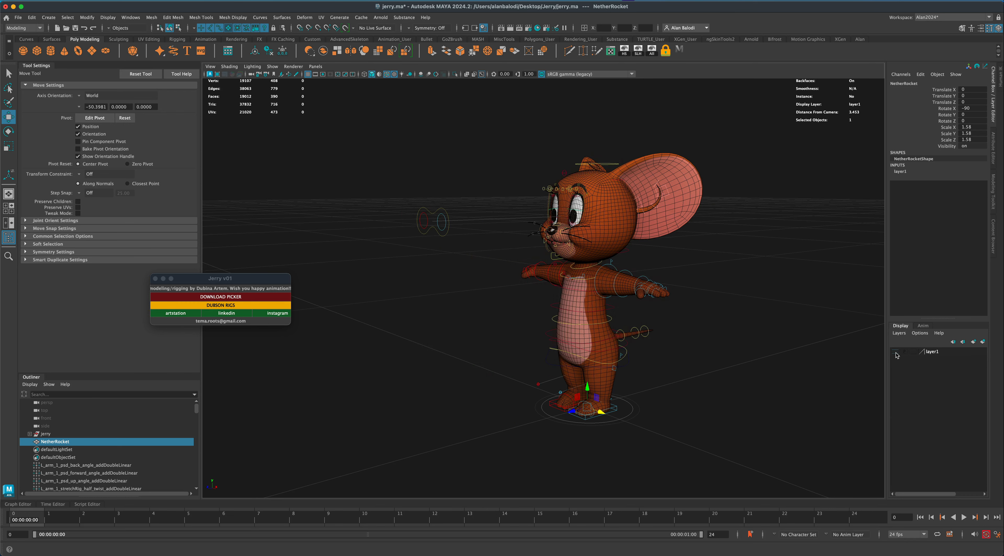
{"action": "left_click", "coordinate": [896, 352]}
{"action": "left_click", "coordinate": [896, 352]}
{"action": "left_click", "coordinate": [896, 353]}
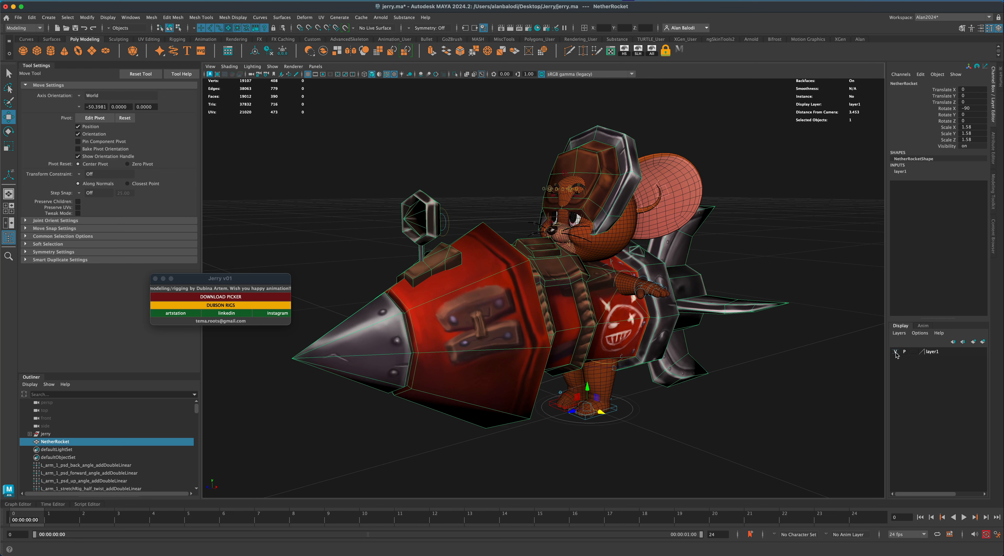
{"action": "left_click", "coordinate": [896, 353]}
{"action": "left_click", "coordinate": [895, 353]}
Set the rocket layer's display type to Template and clear the selection.
{"action": "left_click", "coordinate": [913, 352]}
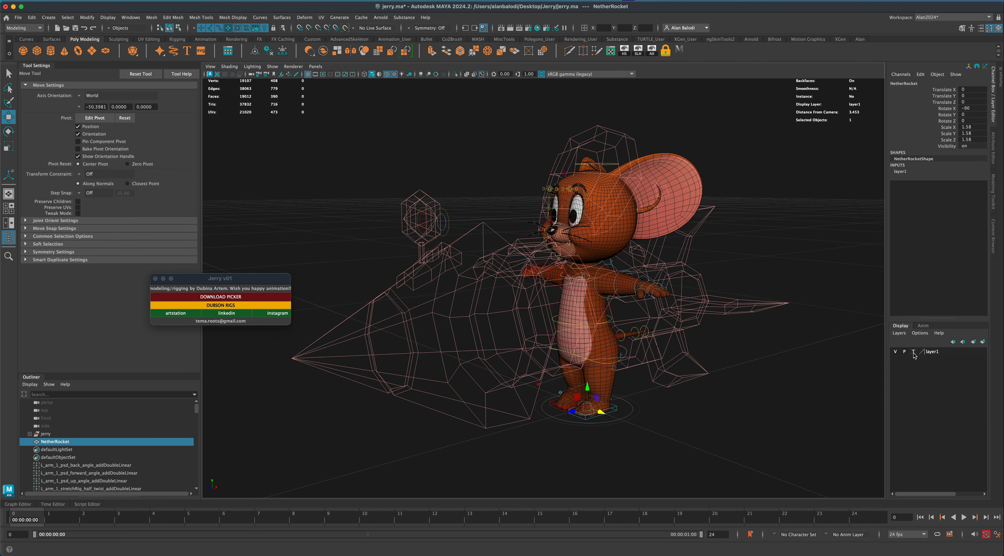
{"action": "left_click", "coordinate": [914, 352]}
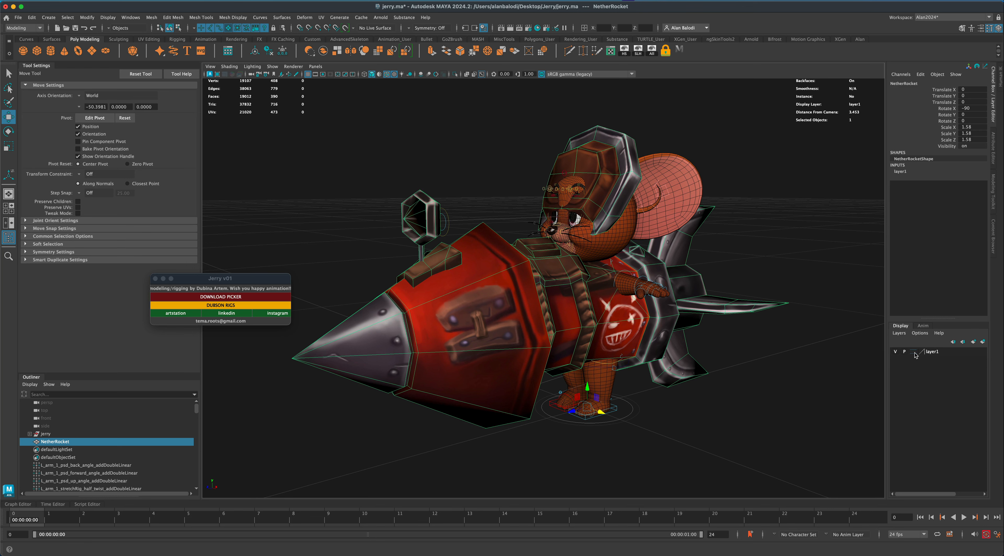
{"action": "left_click", "coordinate": [914, 352]}
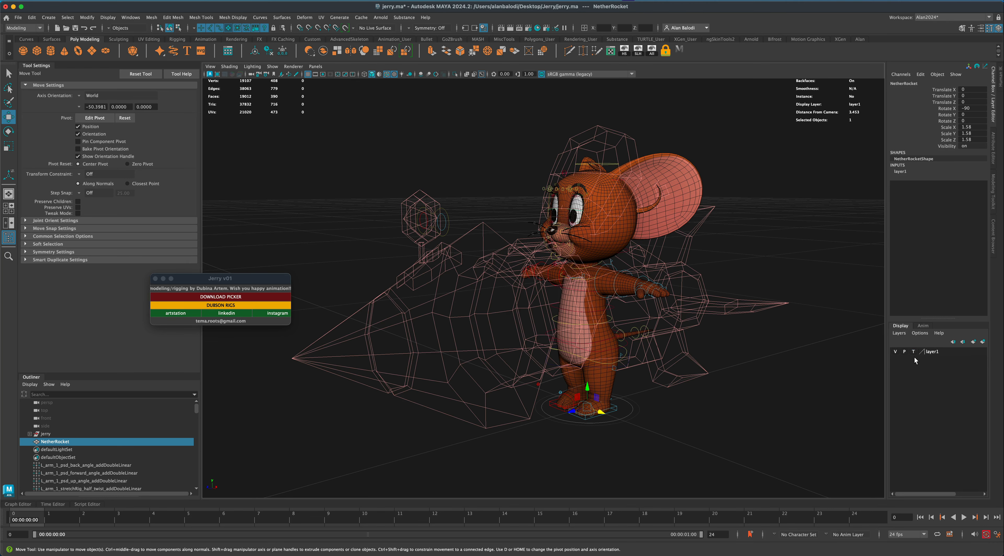
{"action": "left_click", "coordinate": [811, 375]}
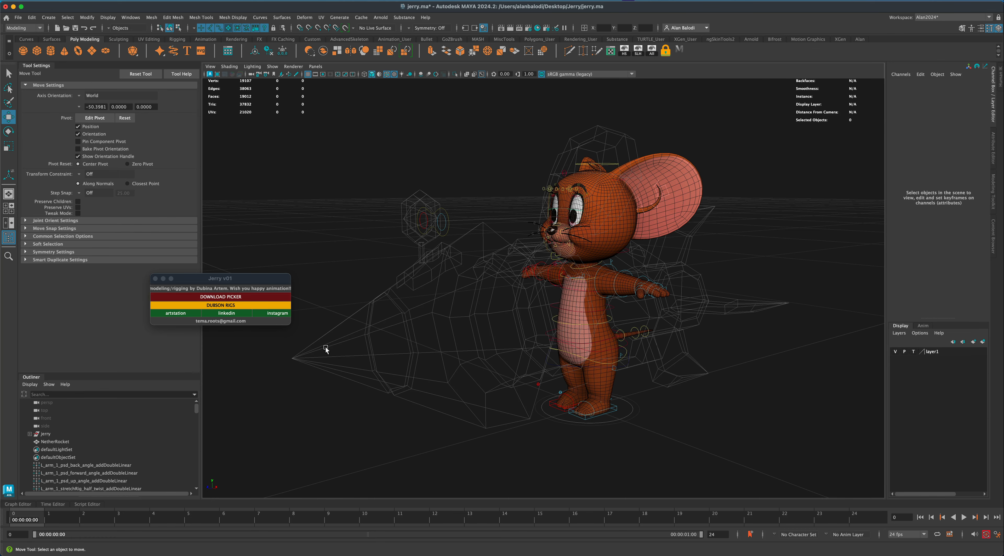
Try the rocket layer in Reference display, inspect it around Jerry, and return the layer to Template.
{"action": "left_click_drag", "start_coordinate": [403, 338], "coordinate": [448, 328], "text": "alt"}
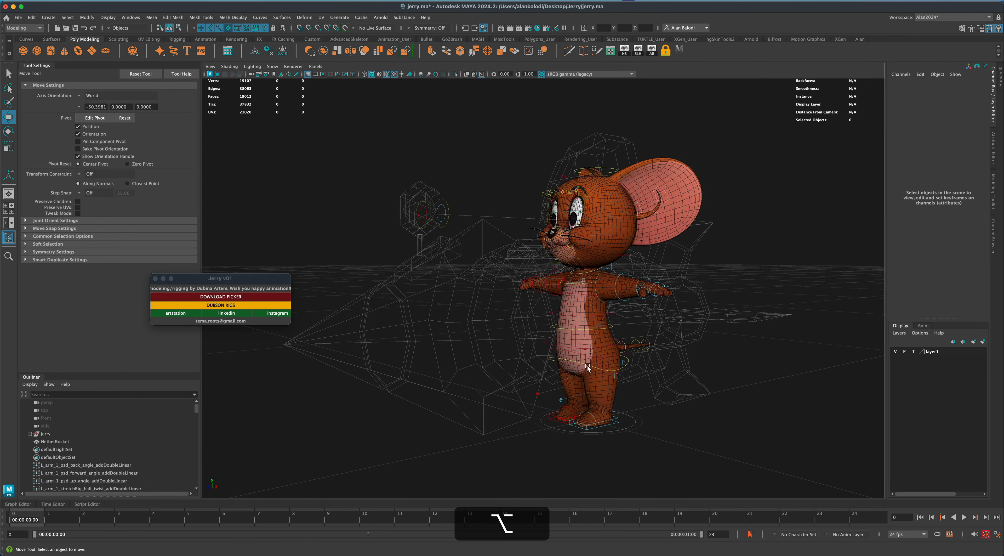
{"action": "left_click_drag", "start_coordinate": [573, 331], "coordinate": [795, 316], "text": "alt"}
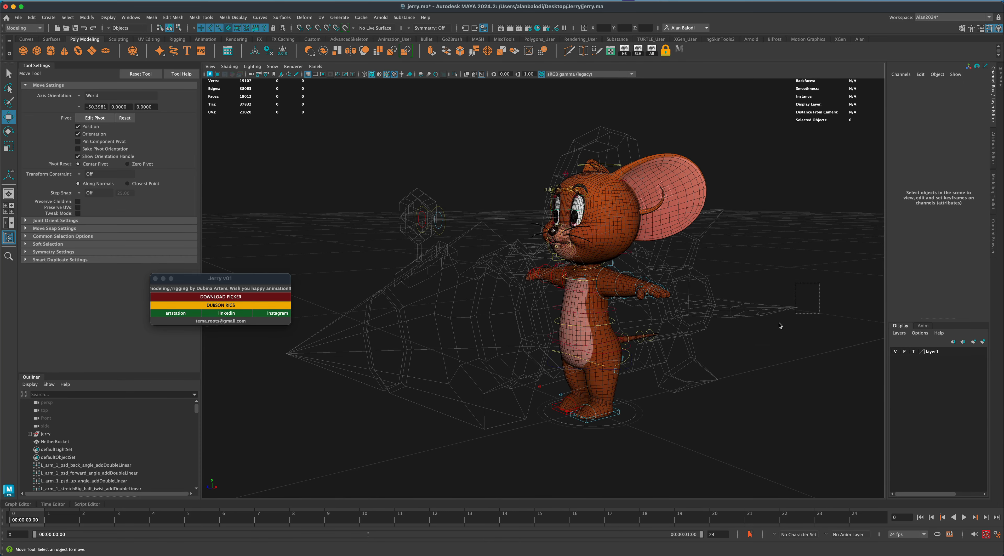
{"action": "mouse_move", "coordinate": [800, 384]}
{"action": "right_mouse_down", "text": "alt"}
{"action": "mouse_move", "coordinate": [792, 395]}
{"action": "mouse_move", "coordinate": [780, 390]}
{"action": "mouse_move", "coordinate": [818, 382]}
{"action": "right_mouse_up", "text": "alt"}
{"action": "left_click", "coordinate": [914, 351]}
{"action": "left_click", "coordinate": [914, 352]}
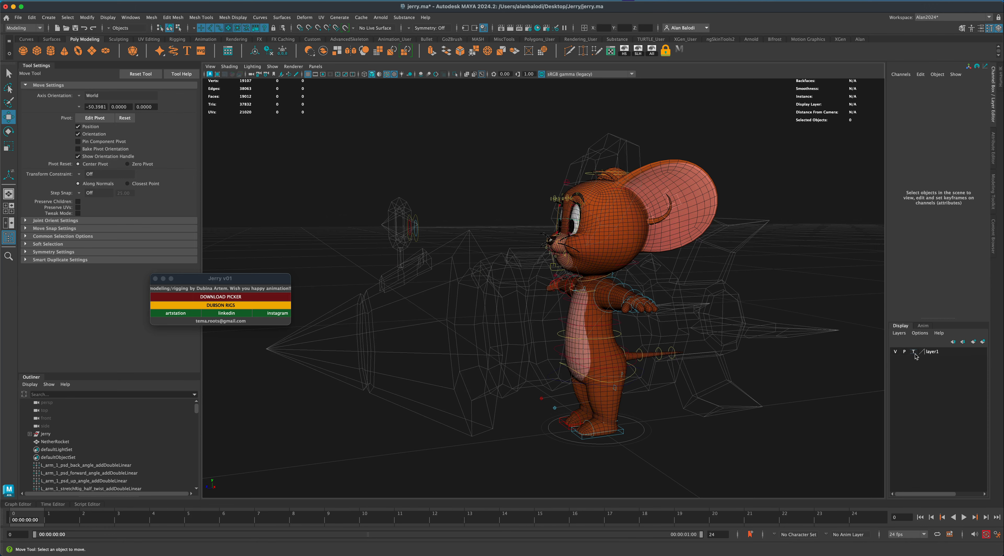
{"action": "left_click", "coordinate": [914, 352]}
{"action": "left_click_drag", "start_coordinate": [781, 377], "coordinate": [785, 374], "text": "alt"}
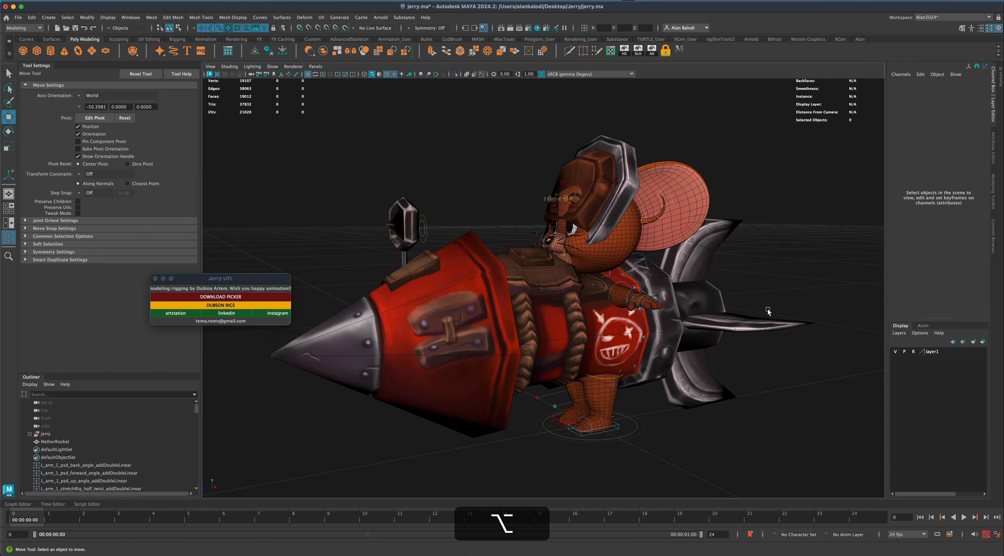
{"action": "left_click_drag", "start_coordinate": [669, 320], "coordinate": [775, 301], "text": "alt"}
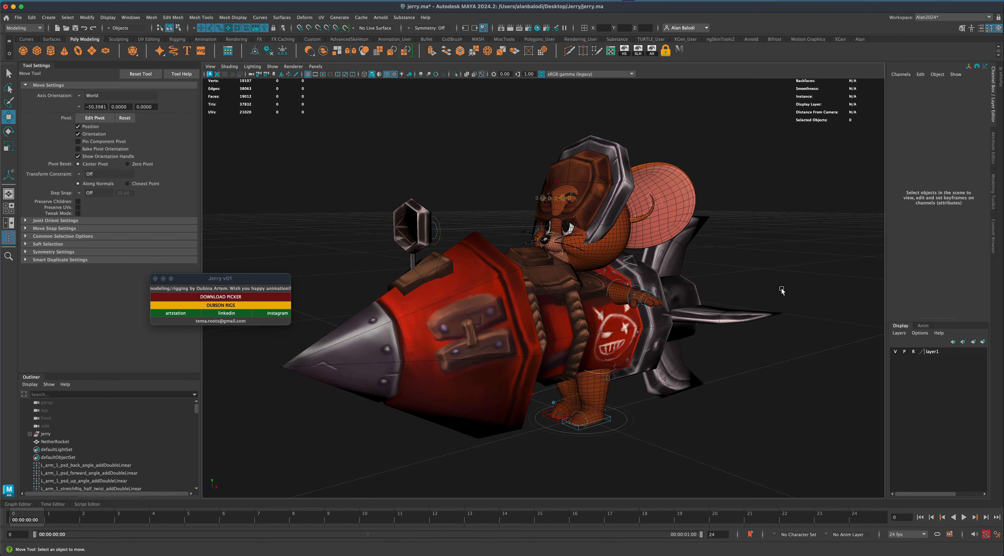
{"action": "left_click_drag", "start_coordinate": [732, 352], "coordinate": [738, 357], "text": "alt"}
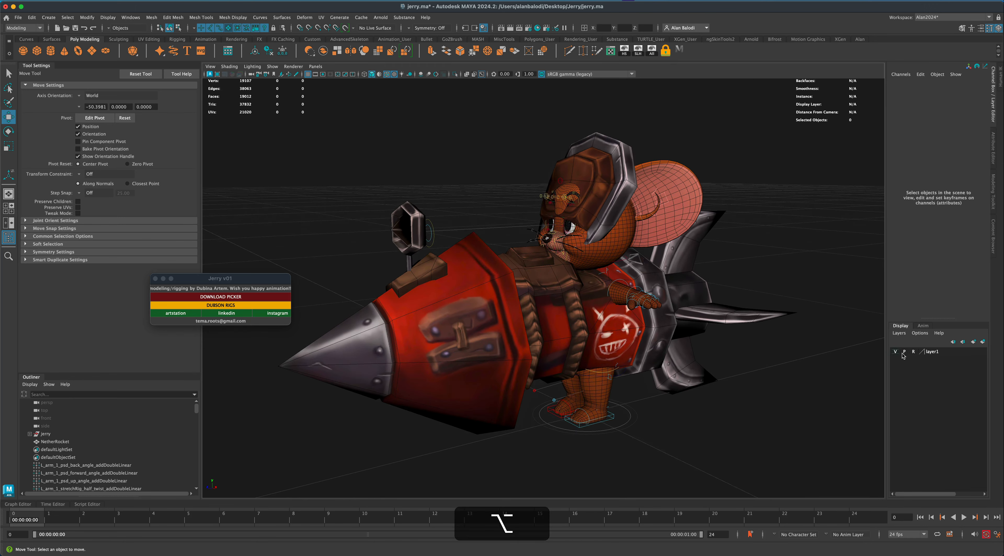
{"action": "left_click", "coordinate": [916, 351]}
{"action": "left_click", "coordinate": [916, 351]}
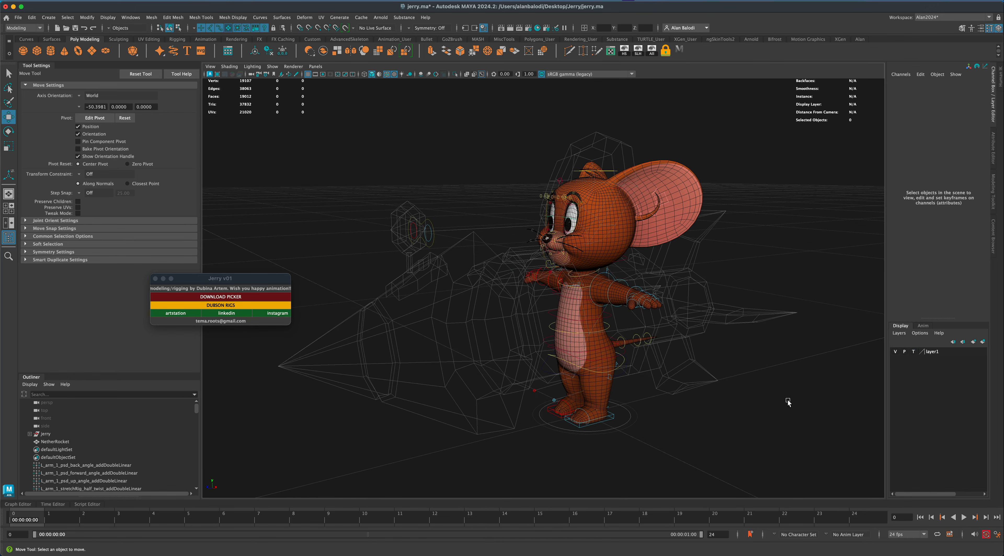
Move the Jerry v01 window aside to clear more of the viewport around the character.
{"action": "left_click_drag", "start_coordinate": [787, 403], "coordinate": [705, 412], "text": "alt"}
{"action": "left_click_drag", "start_coordinate": [286, 282], "coordinate": [235, 287]}
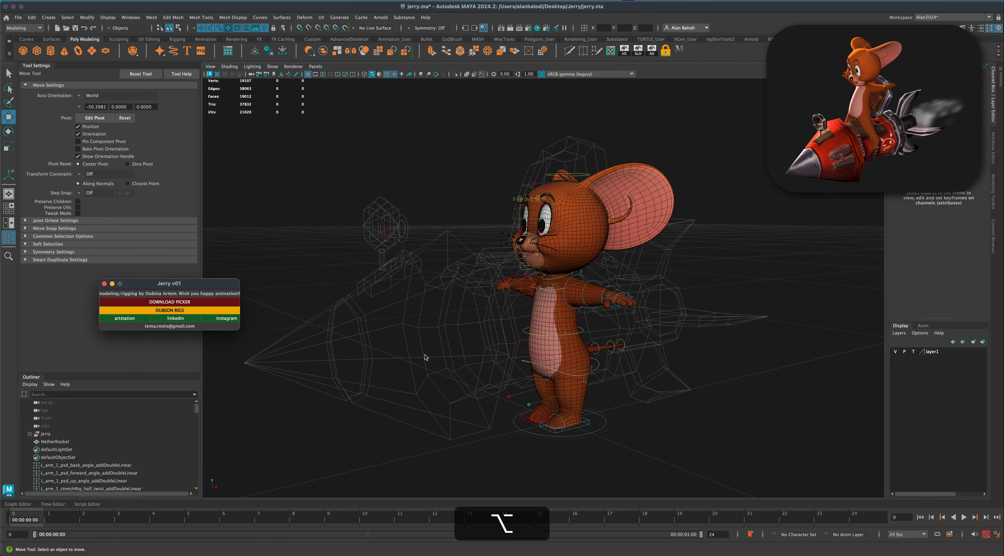
{"action": "left_click_drag", "start_coordinate": [425, 357], "coordinate": [422, 345], "text": "alt"}
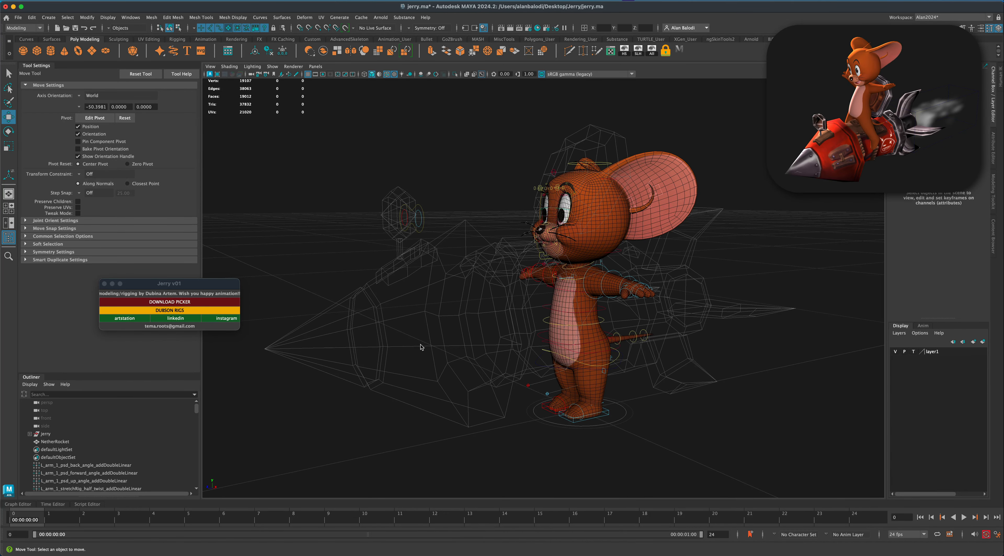
{"action": "left_click_drag", "start_coordinate": [423, 347], "coordinate": [288, 237], "text": "alt"}
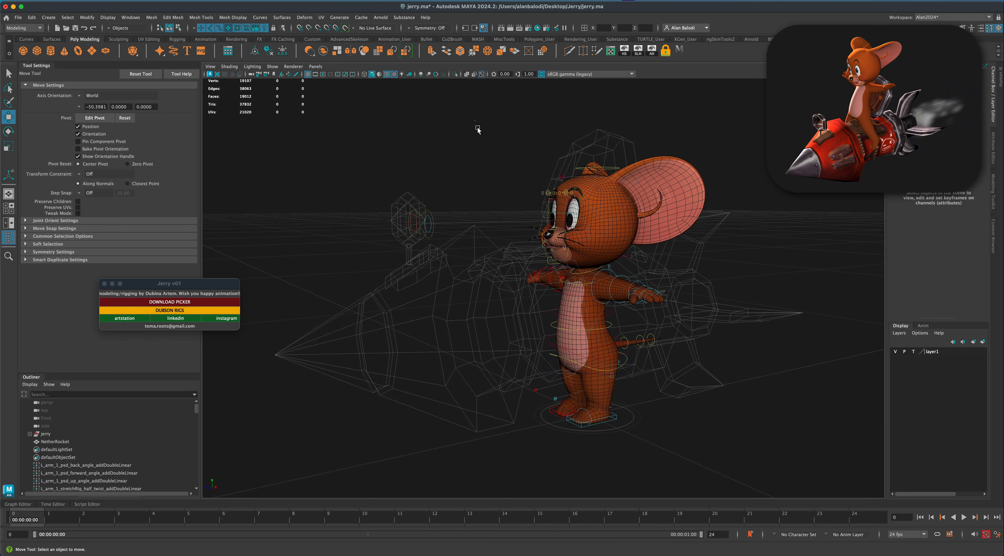
Select all of Jerry's rig controls and choose 24 fps as the playback speed.
{"action": "left_click_drag", "start_coordinate": [478, 130], "coordinate": [770, 489]}
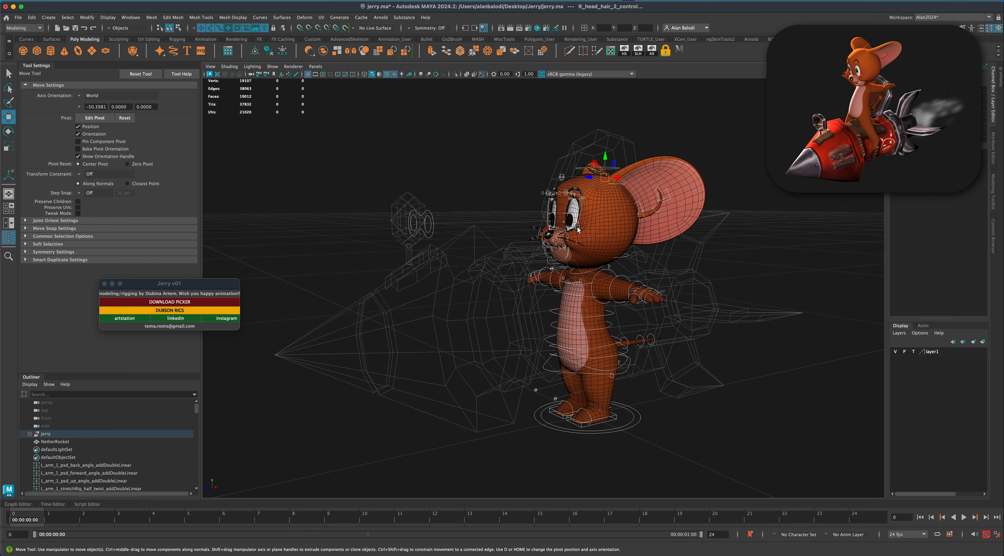
{"action": "left_click_drag", "start_coordinate": [411, 395], "coordinate": [425, 403], "text": "alt"}
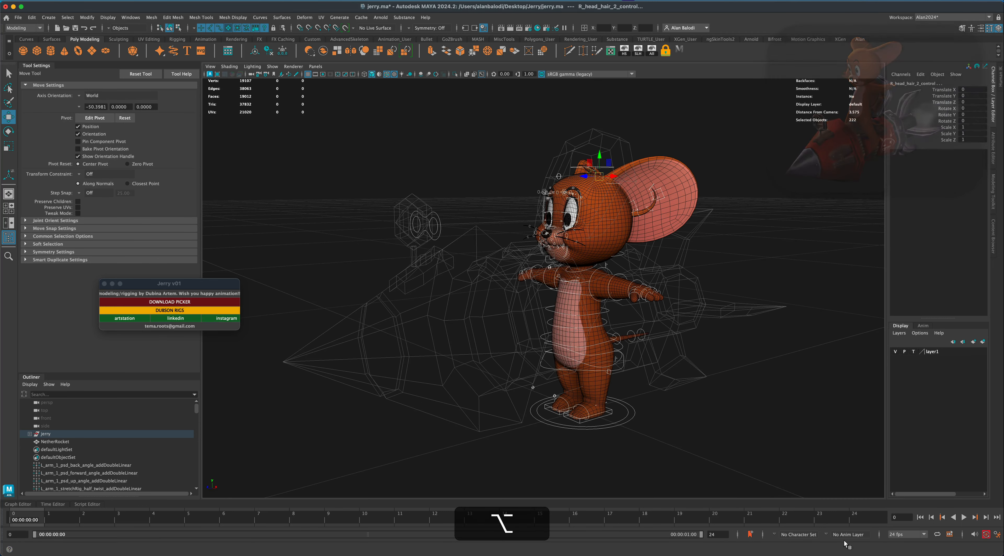
{"action": "left_click", "coordinate": [899, 537]}
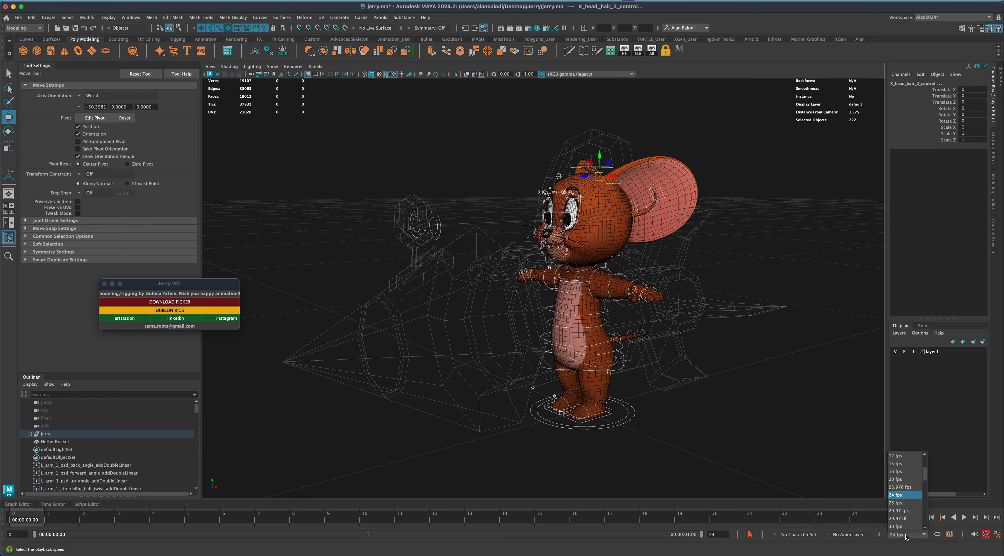
{"action": "key", "text": "super+s"}
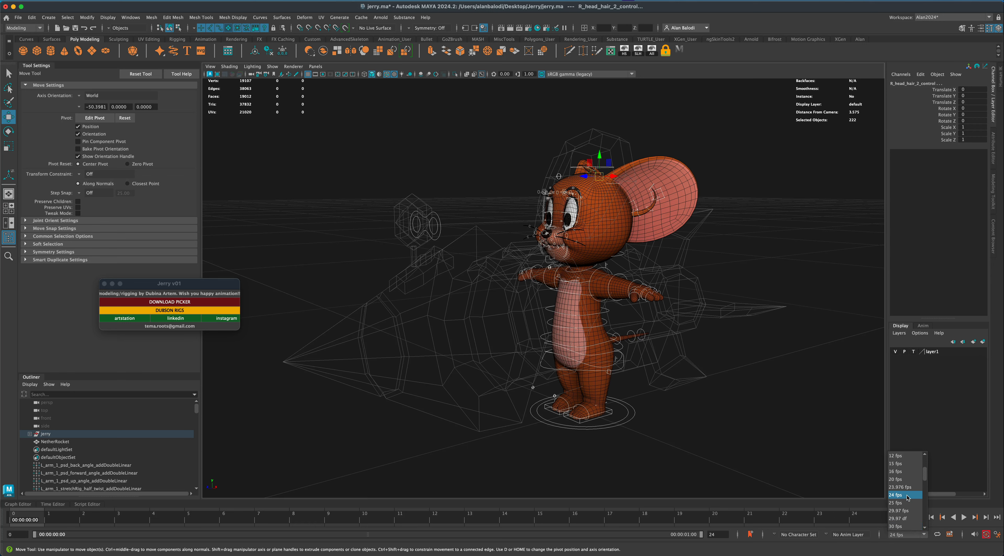
{"action": "left_click", "coordinate": [908, 496]}
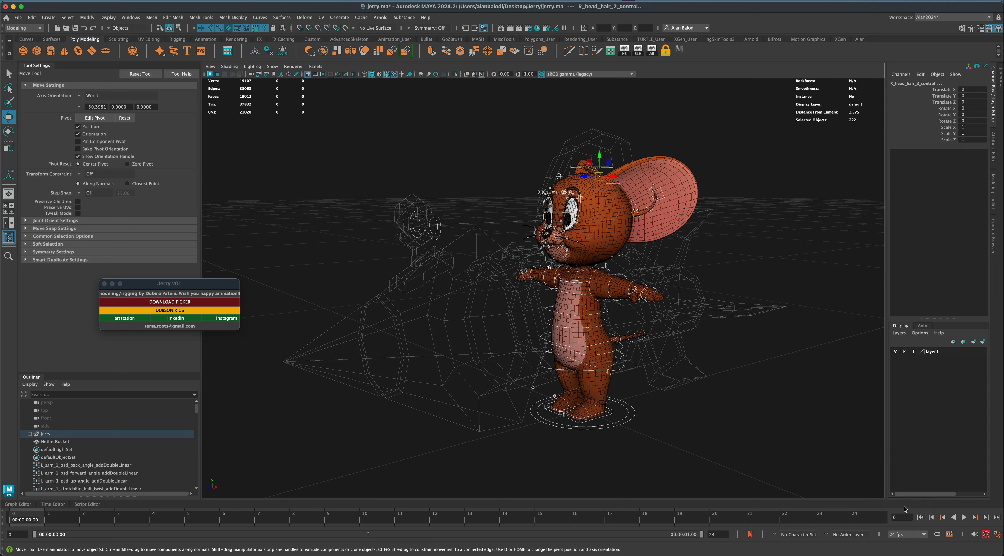
{"action": "left_click", "coordinate": [717, 535]}
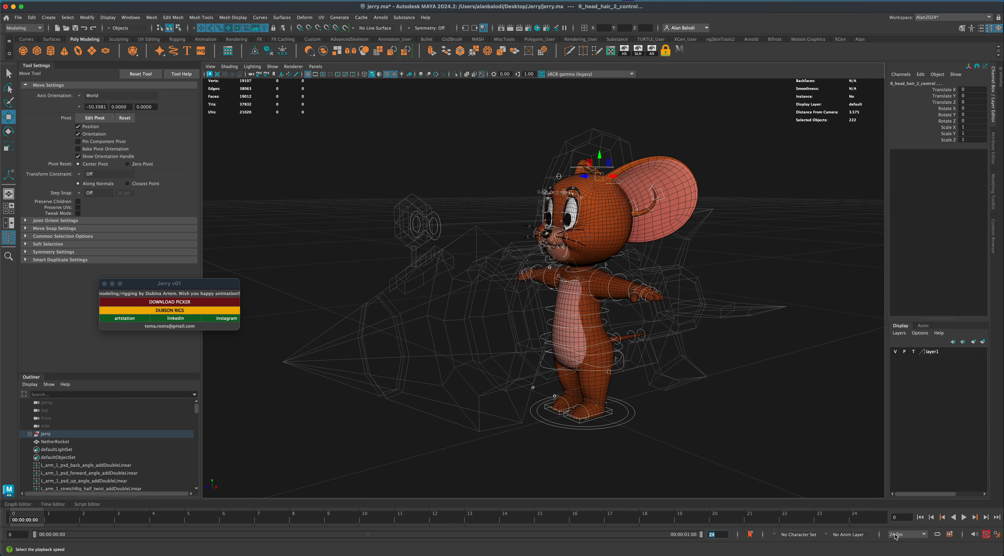
{"action": "key", "text": "alt"}
{"action": "left_click_drag", "start_coordinate": [764, 454], "coordinate": [764, 453], "text": "alt"}
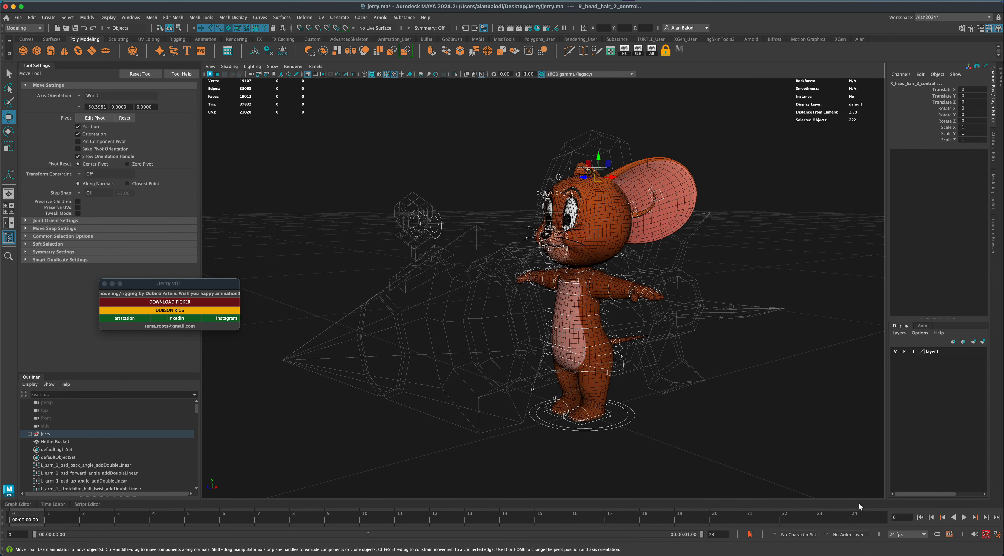
Reselect all of Jerry's rig controls with the Select Tool and set a key on them at frame 0.
{"action": "key", "text": "q"}
{"action": "left_click", "coordinate": [783, 428]}
{"action": "left_click_drag", "start_coordinate": [434, 109], "coordinate": [772, 475]}
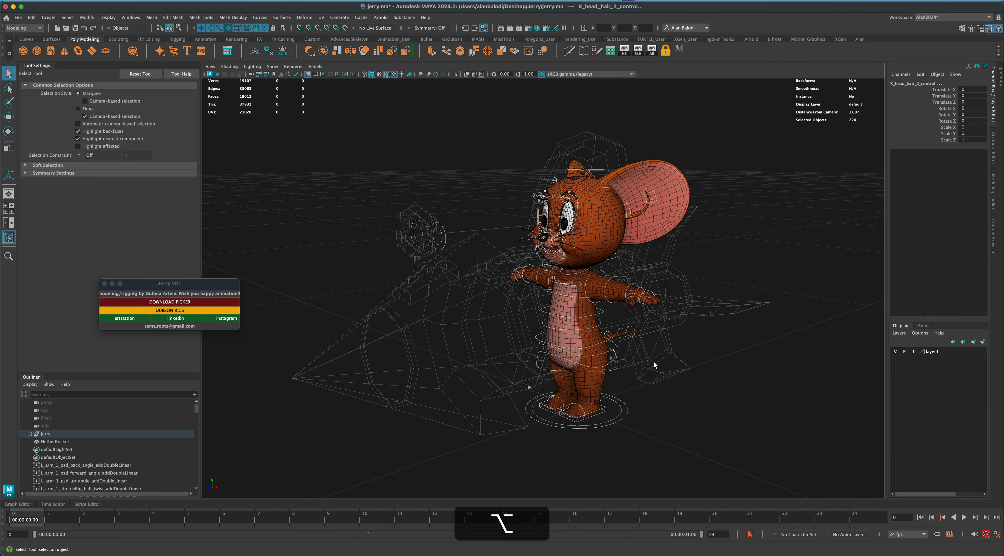
{"action": "left_click_drag", "start_coordinate": [657, 362], "coordinate": [604, 386], "text": "alt"}
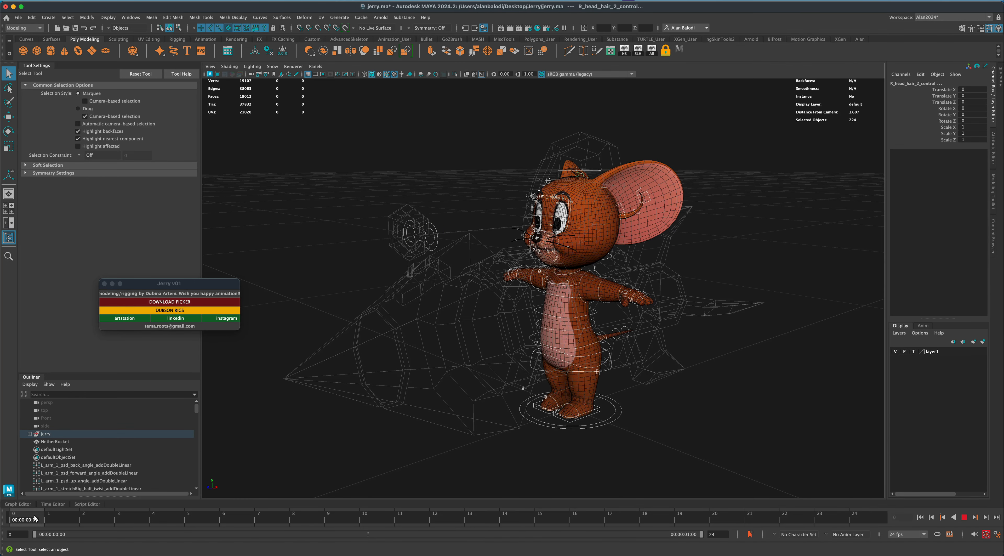
{"action": "key", "text": "s"}
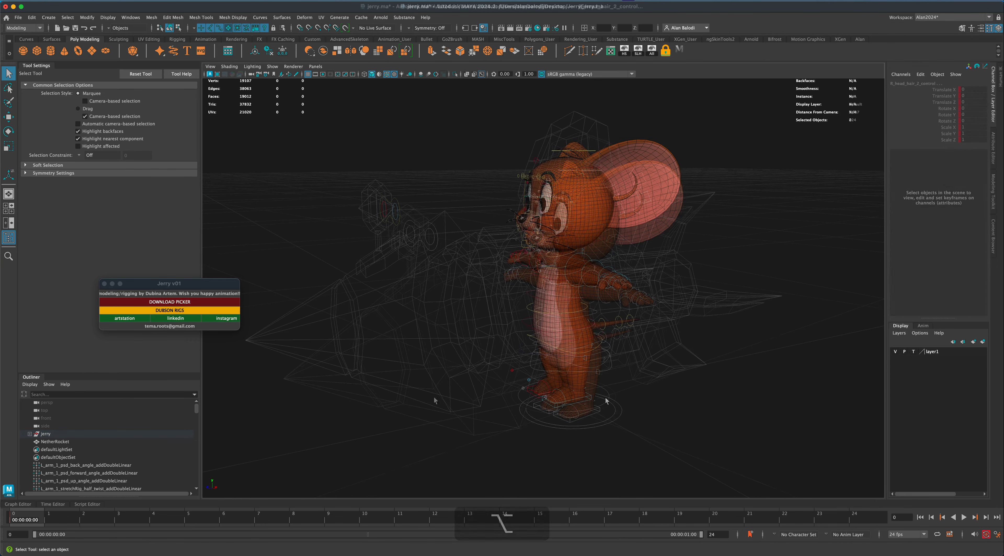
Raise Jerry above the rocket's base by moving main_offset_control up to a Translate Y of 0.619.
{"action": "left_click_drag", "start_coordinate": [605, 397], "coordinate": [611, 406]}
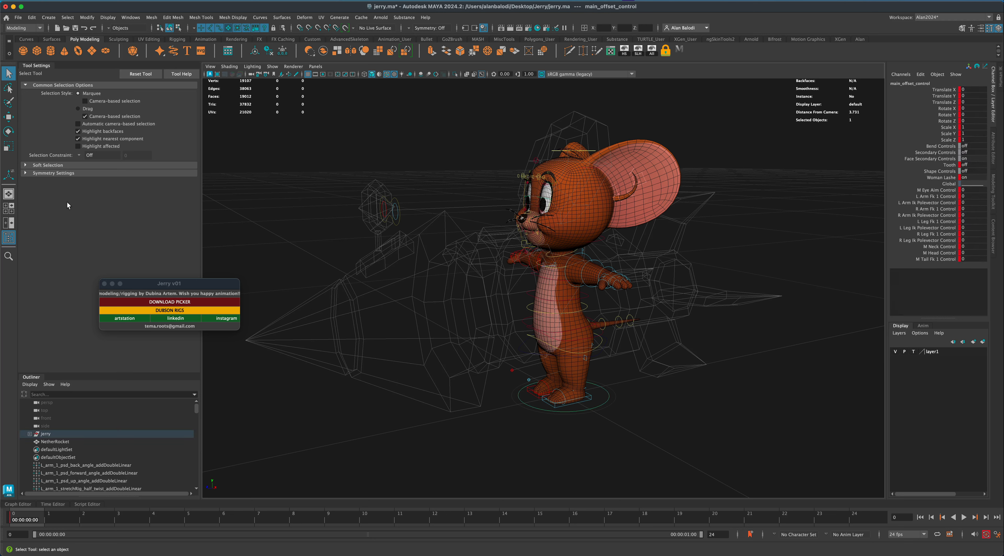
{"action": "left_click", "coordinate": [9, 117]}
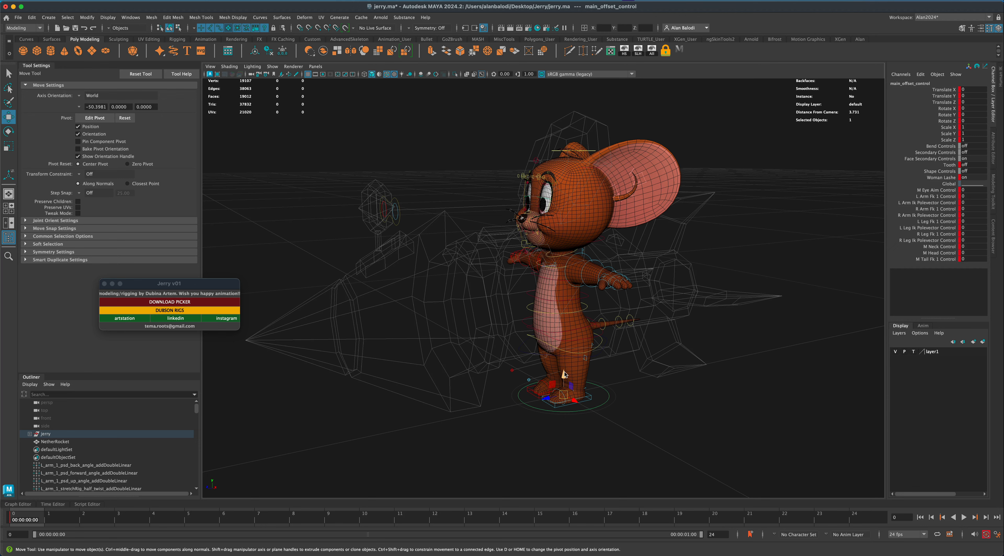
{"action": "left_click_drag", "start_coordinate": [564, 374], "coordinate": [573, 334]}
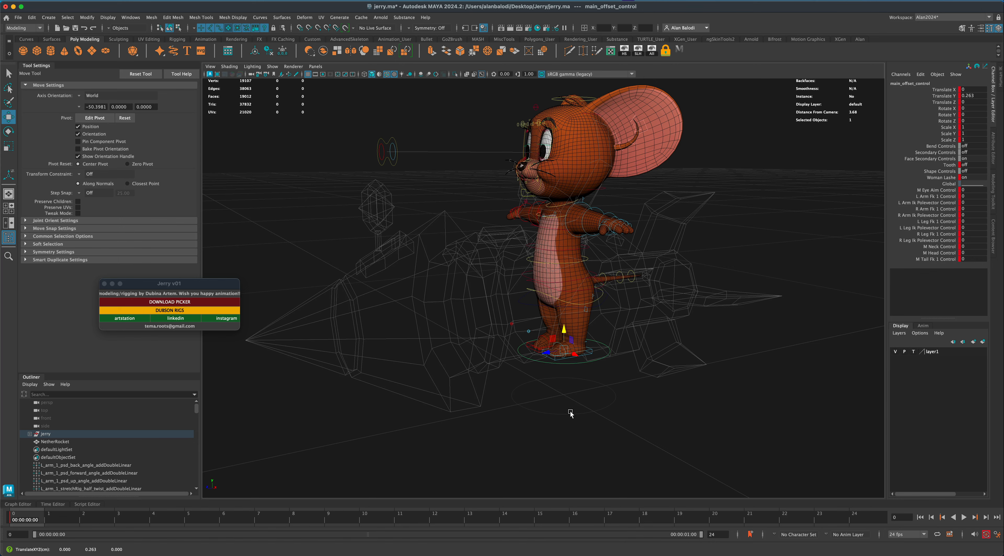
{"action": "key", "text": "super+z"}
{"action": "left_click_drag", "start_coordinate": [562, 466], "coordinate": [566, 431], "text": "alt"}
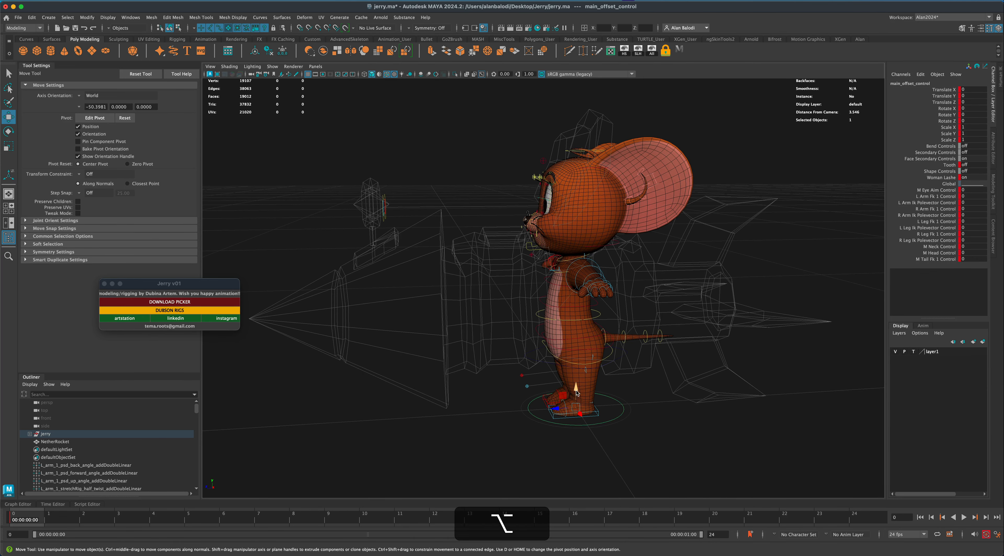
{"action": "left_click_drag", "start_coordinate": [576, 392], "coordinate": [563, 287]}
{"action": "left_click_drag", "start_coordinate": [485, 236], "coordinate": [500, 244], "text": "alt"}
{"action": "middle_click_drag", "start_coordinate": [480, 307], "coordinate": [480, 348], "text": "alt"}
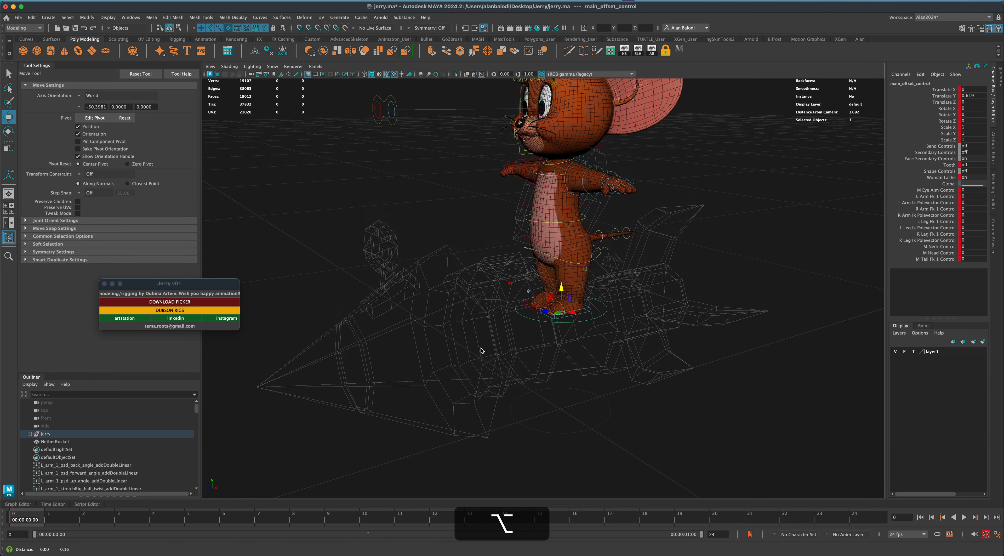
{"action": "middle_click_drag", "start_coordinate": [698, 362], "coordinate": [703, 380], "text": "alt"}
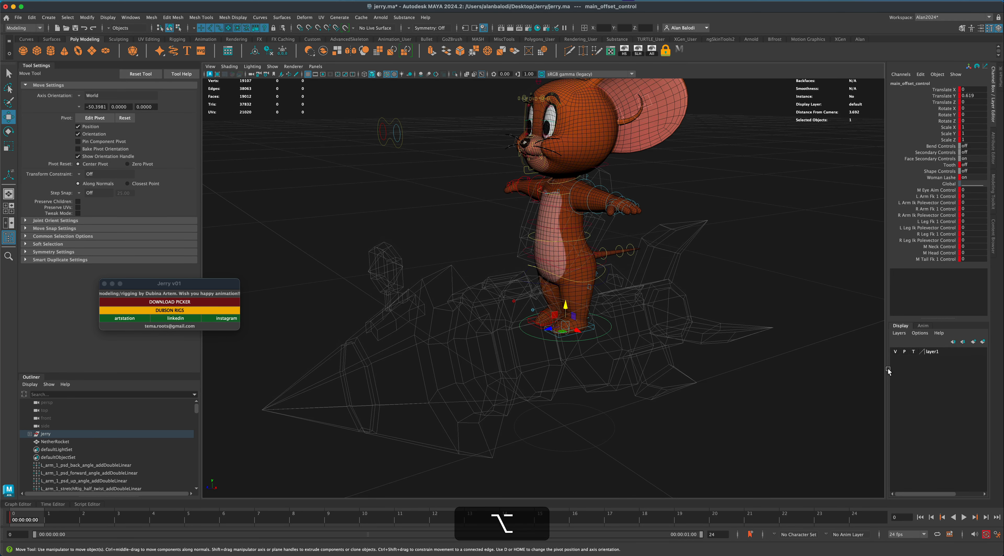
Set layer1's display type to Reference and move main_offset_control back over the saddle to a Translate Z of 0.385.
{"action": "left_click", "coordinate": [914, 352]}
{"action": "left_click_drag", "start_coordinate": [809, 408], "coordinate": [790, 404], "text": "alt"}
{"action": "left_click_drag", "start_coordinate": [558, 339], "coordinate": [485, 334]}
{"action": "left_click_drag", "start_coordinate": [623, 429], "coordinate": [593, 409], "text": "alt"}
{"action": "scroll", "coordinate": [601, 400], "scroll_direction": "up", "scroll_amount": 3}
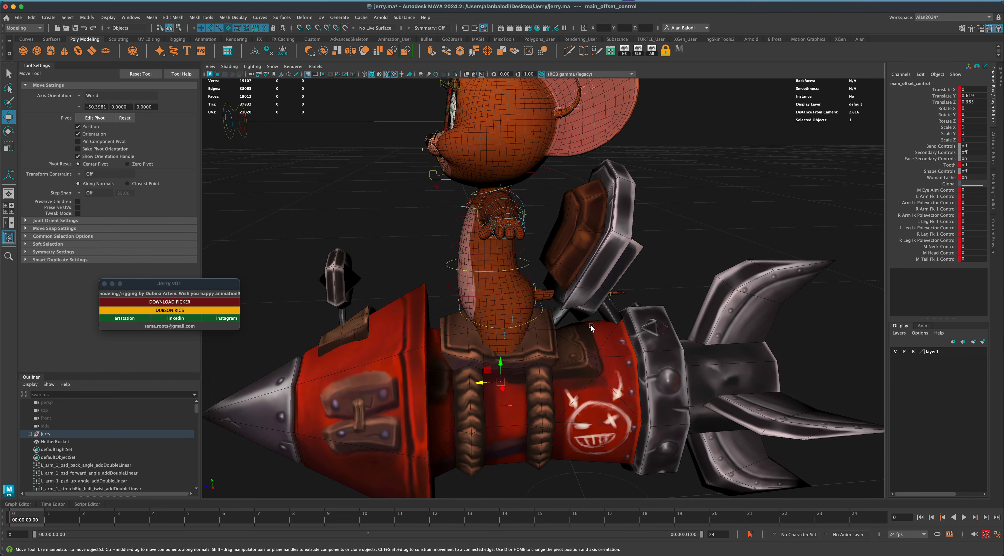
{"action": "left_click_drag", "start_coordinate": [591, 328], "coordinate": [602, 328], "text": "alt"}
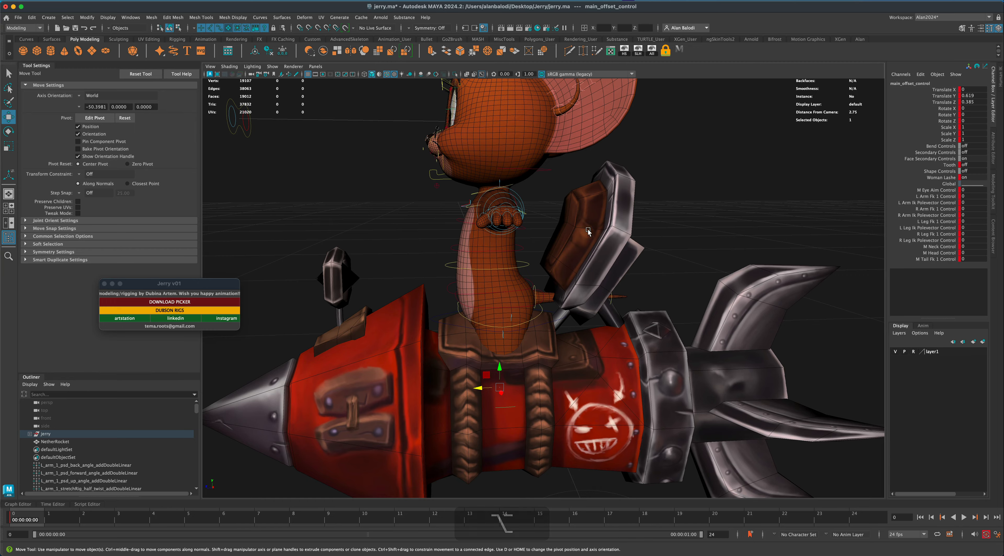
{"action": "left_click_drag", "start_coordinate": [587, 212], "coordinate": [581, 268], "text": "alt"}
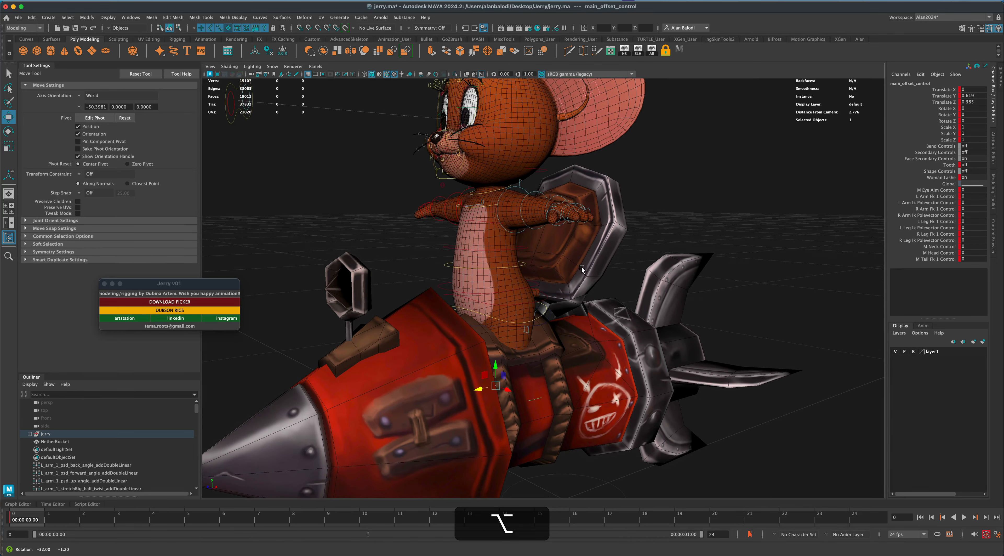
{"action": "right_click_drag", "start_coordinate": [568, 358], "coordinate": [561, 377], "text": "alt"}
{"action": "left_click_drag", "start_coordinate": [561, 377], "coordinate": [577, 350], "text": "alt"}
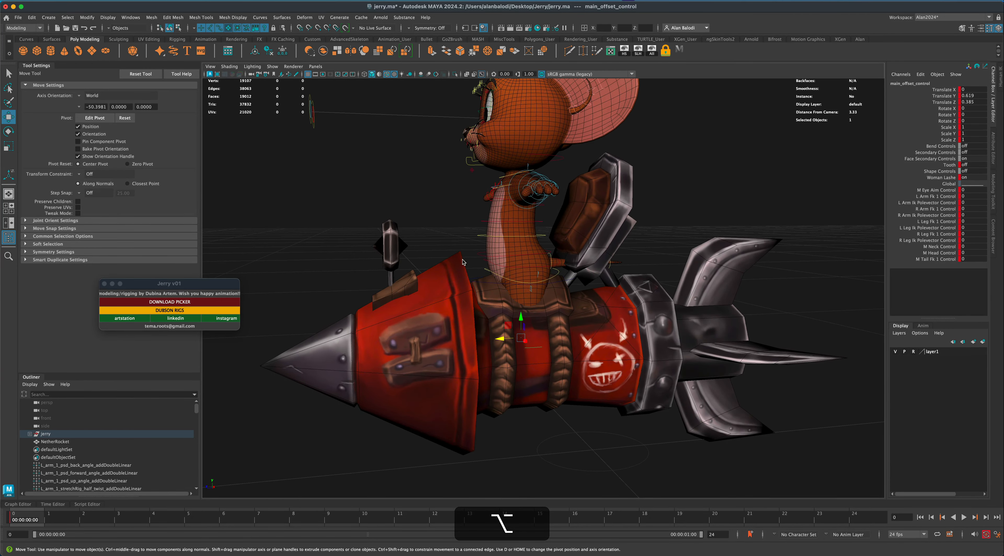
Raise main_offset_control above the rocket's saddle to a Translate Y of 0.663.
{"action": "left_click_drag", "start_coordinate": [452, 265], "coordinate": [581, 304], "text": "alt"}
{"action": "left_click_drag", "start_coordinate": [574, 245], "coordinate": [557, 246], "text": "alt"}
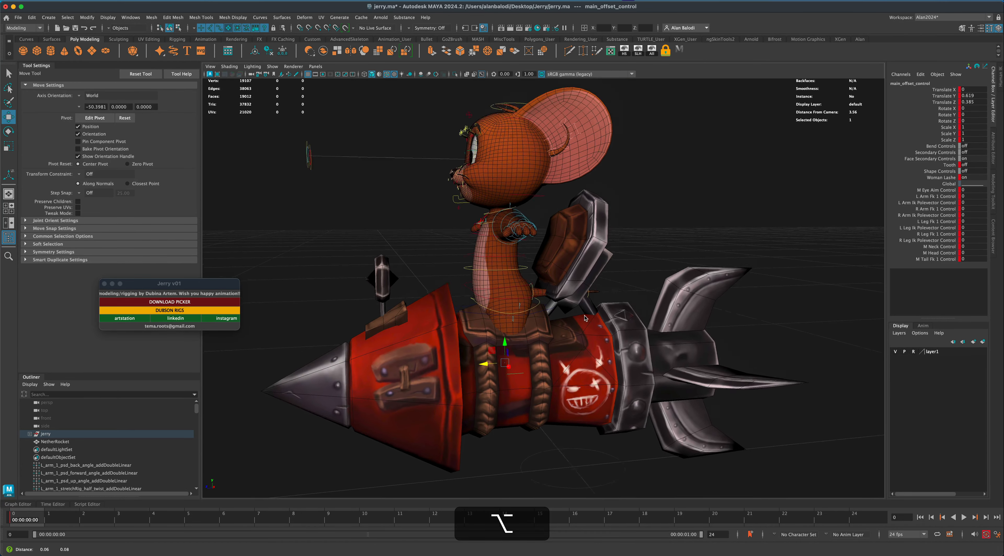
{"action": "right_click_drag", "start_coordinate": [558, 246], "coordinate": [580, 312], "text": "alt"}
{"action": "left_click_drag", "start_coordinate": [580, 312], "coordinate": [572, 326], "text": "alt"}
{"action": "middle_click_drag", "start_coordinate": [575, 331], "coordinate": [576, 316], "text": "alt"}
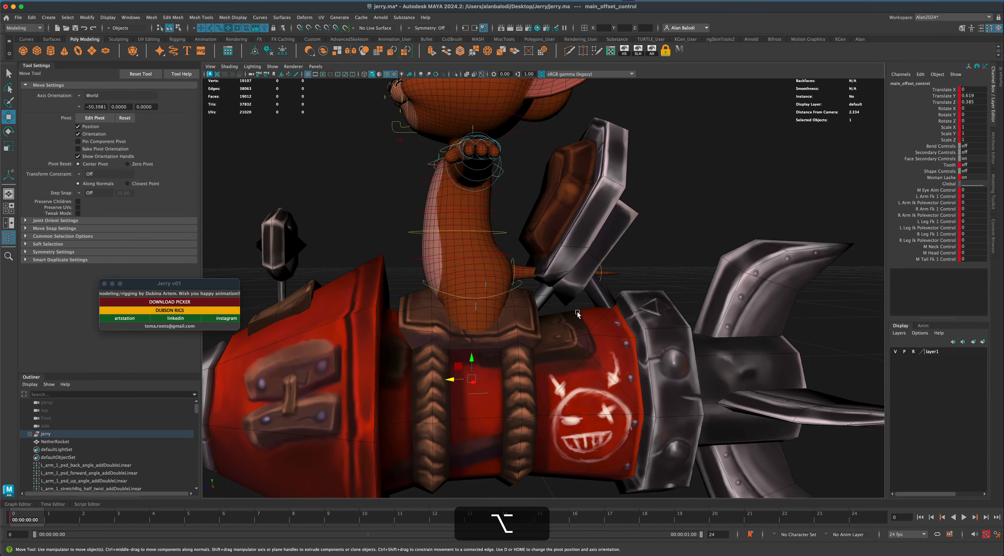
{"action": "left_click_drag", "start_coordinate": [576, 316], "coordinate": [585, 313], "text": "alt"}
{"action": "left_click_drag", "start_coordinate": [540, 330], "coordinate": [489, 277], "text": "alt"}
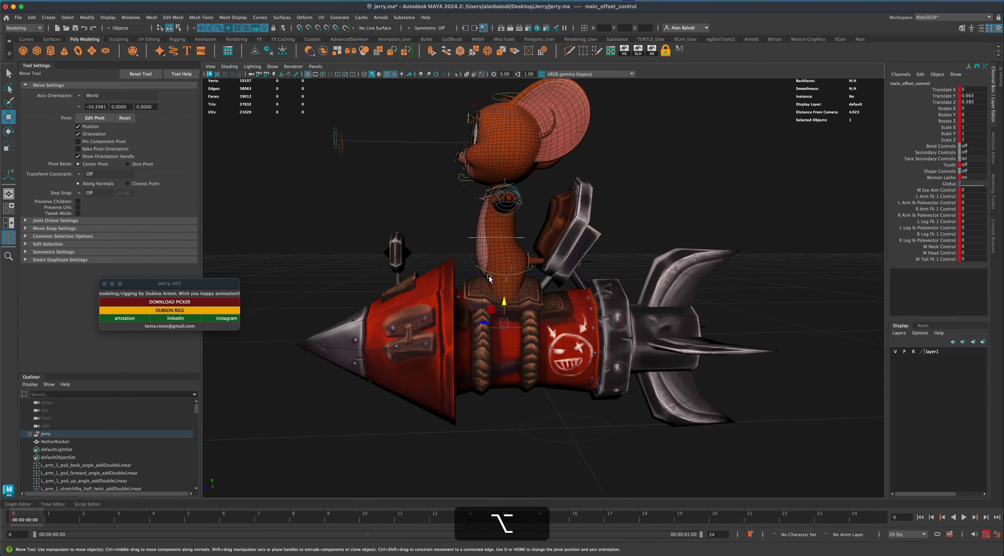
Test selecting the rocket with layer1 in normal display, then return the layer to Reference and select L_leg_ik_control.
{"action": "left_click_drag", "start_coordinate": [563, 302], "coordinate": [585, 309], "text": "alt"}
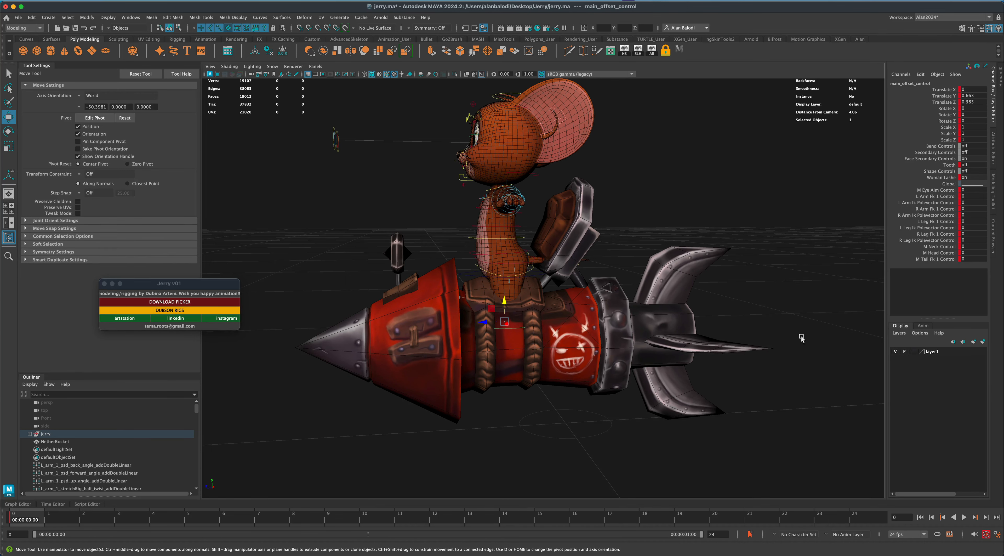
{"action": "left_click_drag", "start_coordinate": [749, 244], "coordinate": [725, 301]}
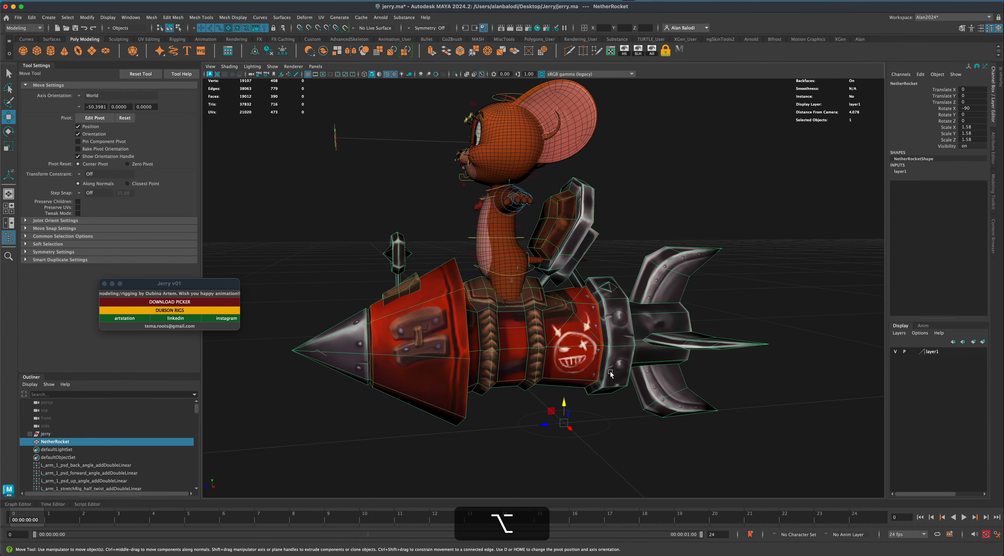
{"action": "left_click_drag", "start_coordinate": [725, 373], "coordinate": [719, 372], "text": "alt"}
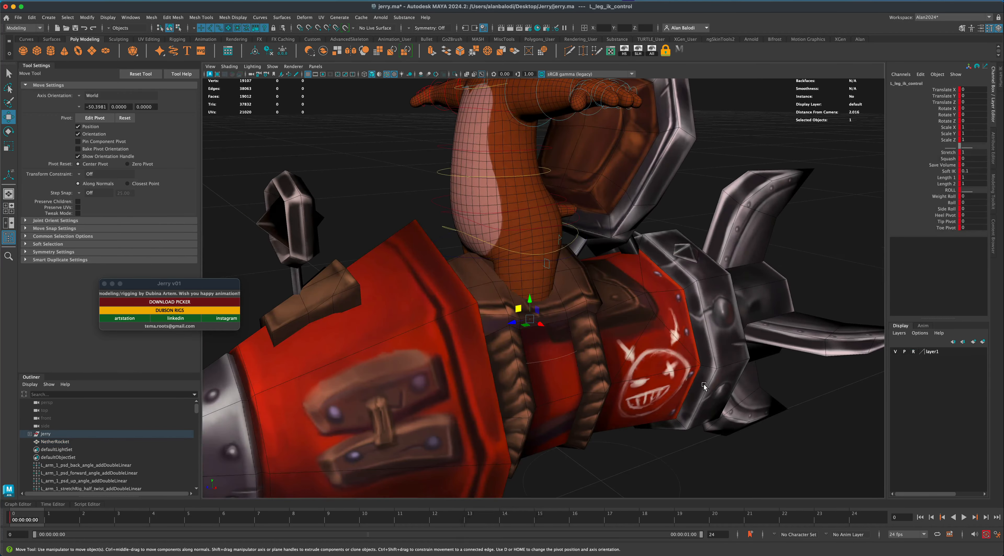
{"action": "right_click_drag", "start_coordinate": [705, 386], "coordinate": [825, 377], "text": "alt"}
{"action": "middle_click_drag", "start_coordinate": [790, 386], "coordinate": [788, 367], "text": "alt"}
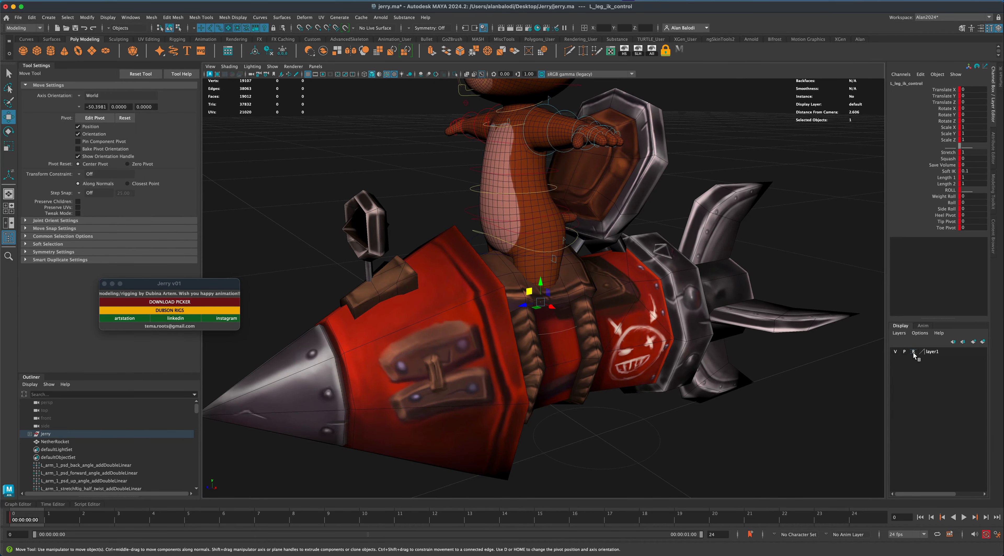
Clear the selection and cycle layer1's display type through normal and Template back to Reference.
{"action": "left_click", "coordinate": [820, 296]}
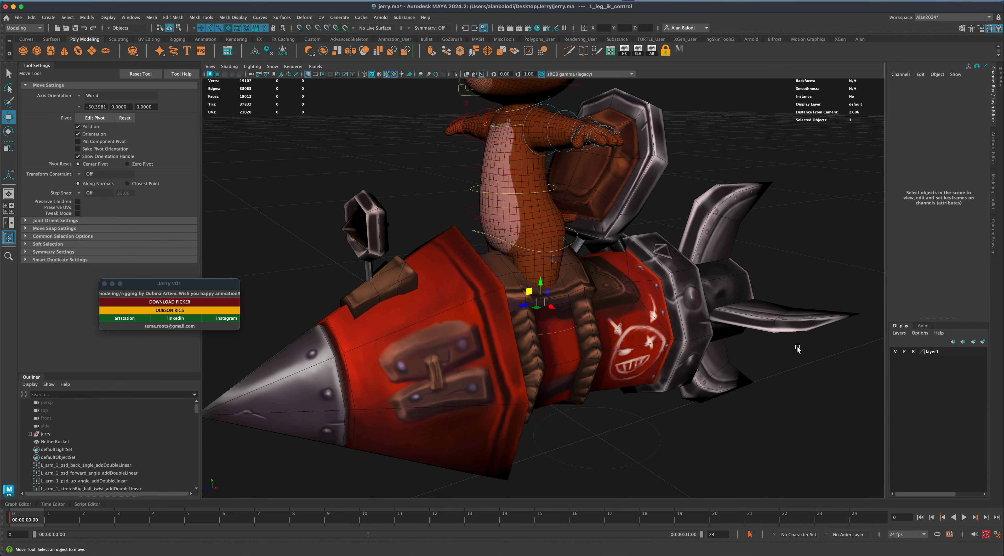
{"action": "left_click", "coordinate": [913, 352]}
{"action": "left_click", "coordinate": [913, 352]}
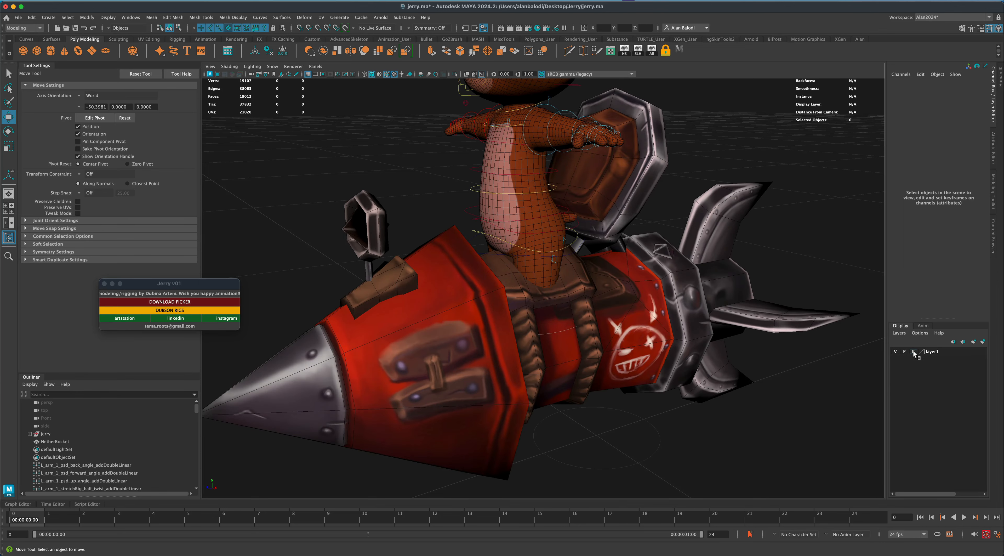
{"action": "left_click", "coordinate": [913, 352]}
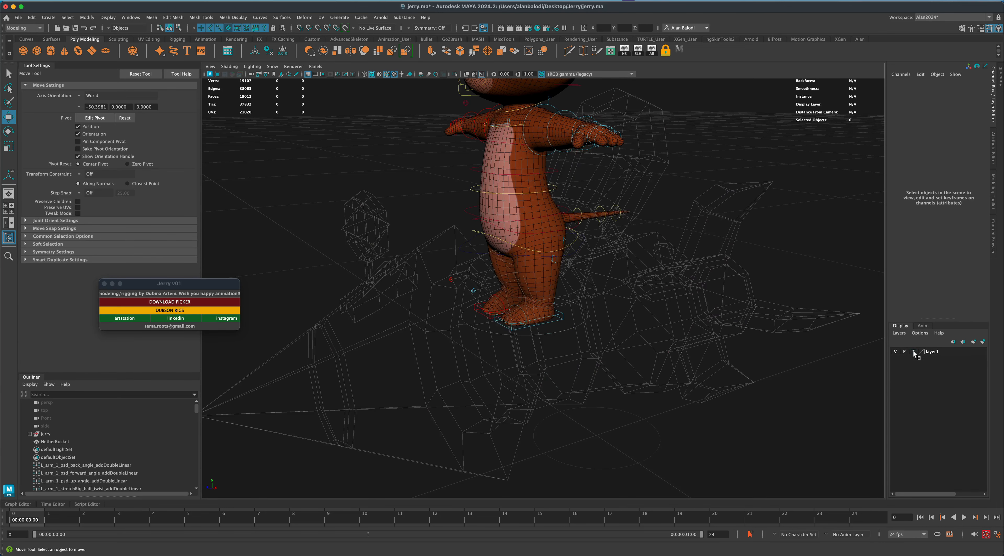
{"action": "left_click", "coordinate": [913, 352]}
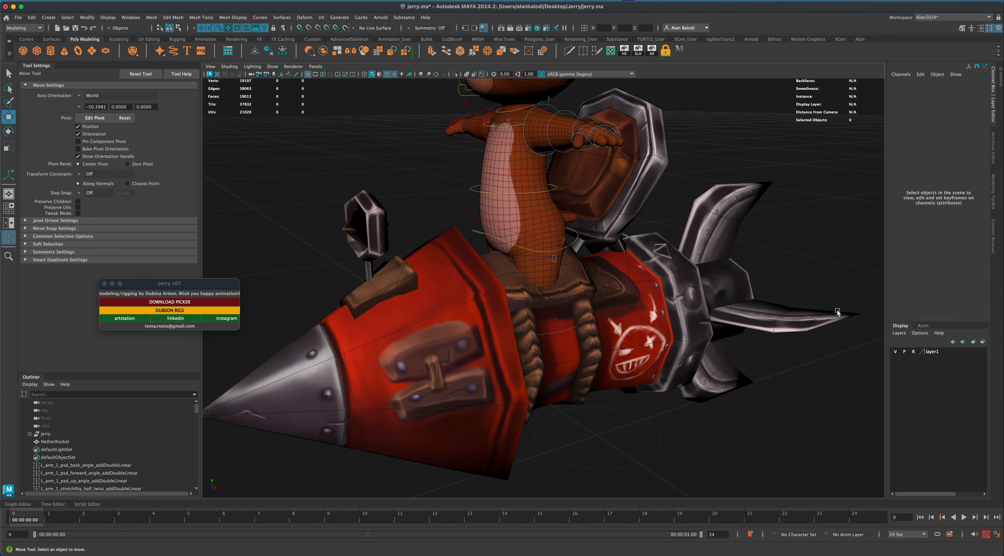
{"action": "left_click_drag", "start_coordinate": [722, 304], "coordinate": [690, 275], "text": "alt"}
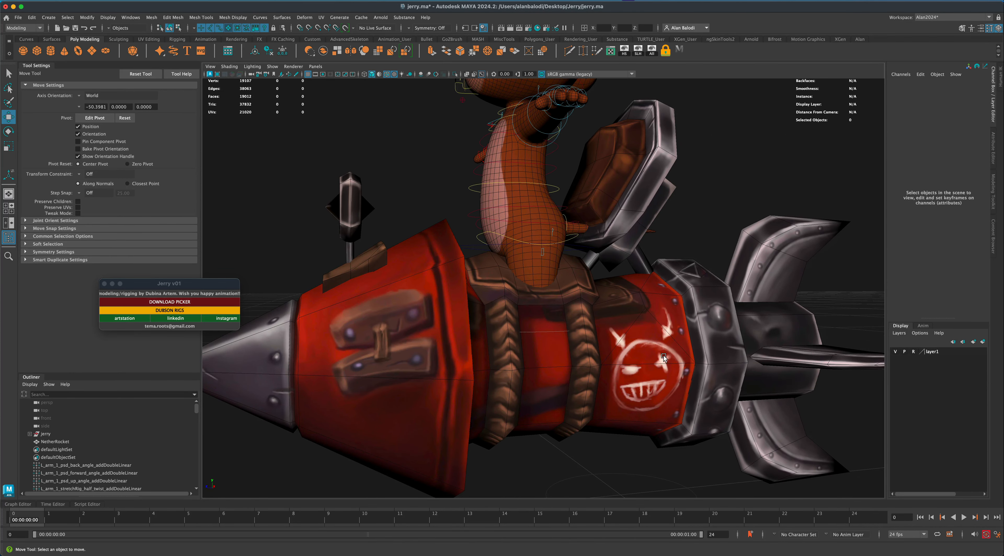
{"action": "left_click_drag", "start_coordinate": [663, 357], "coordinate": [663, 359], "text": "alt"}
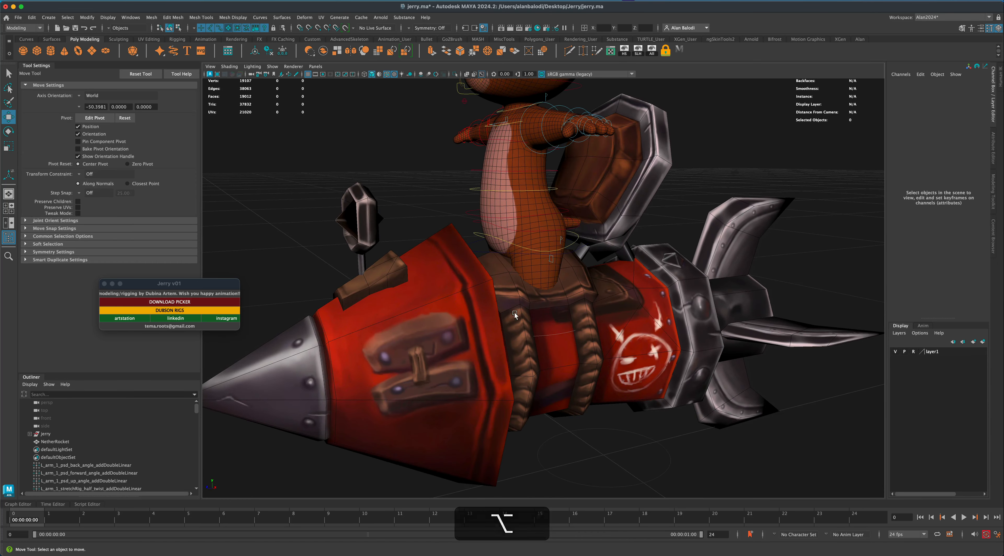
{"action": "mouse_move", "coordinate": [515, 315]}
{"action": "left_mouse_down", "text": "alt"}
{"action": "mouse_move", "coordinate": [629, 345]}
{"action": "mouse_move", "coordinate": [600, 333]}
{"action": "left_mouse_up", "text": "alt"}
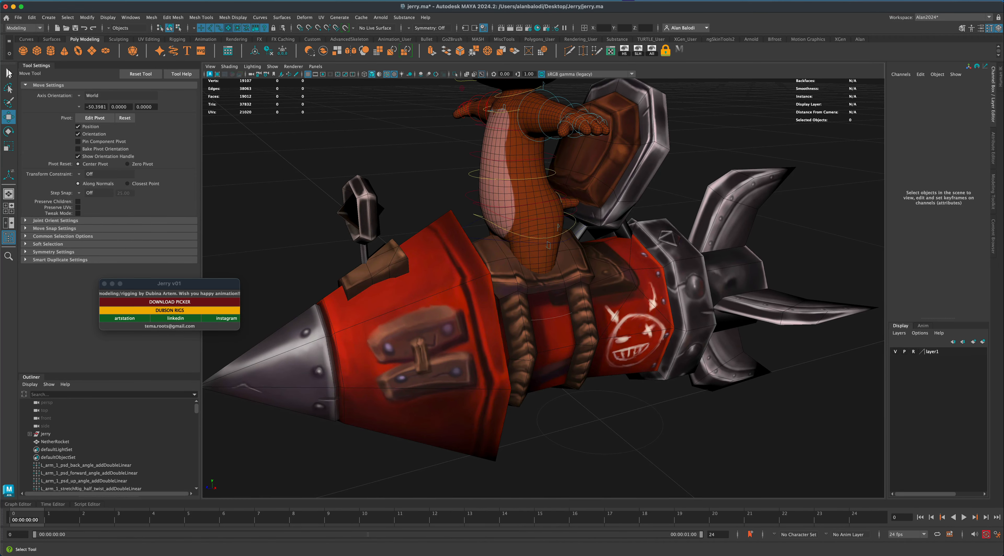
Activate the Select Tool, enlarge the Outliner upward and select NetherRocket in it.
{"action": "left_click", "coordinate": [9, 73]}
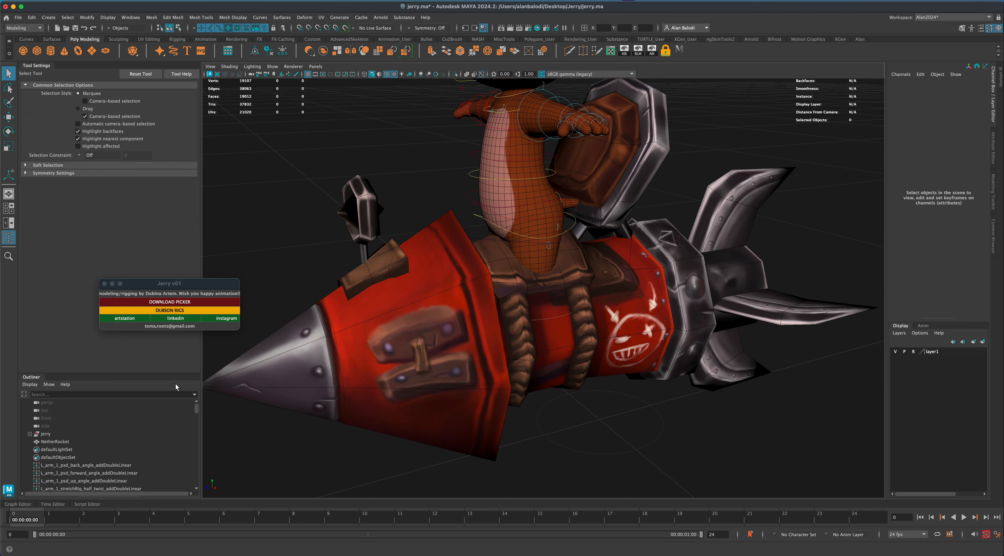
{"action": "left_click_drag", "start_coordinate": [178, 372], "coordinate": [70, 245]}
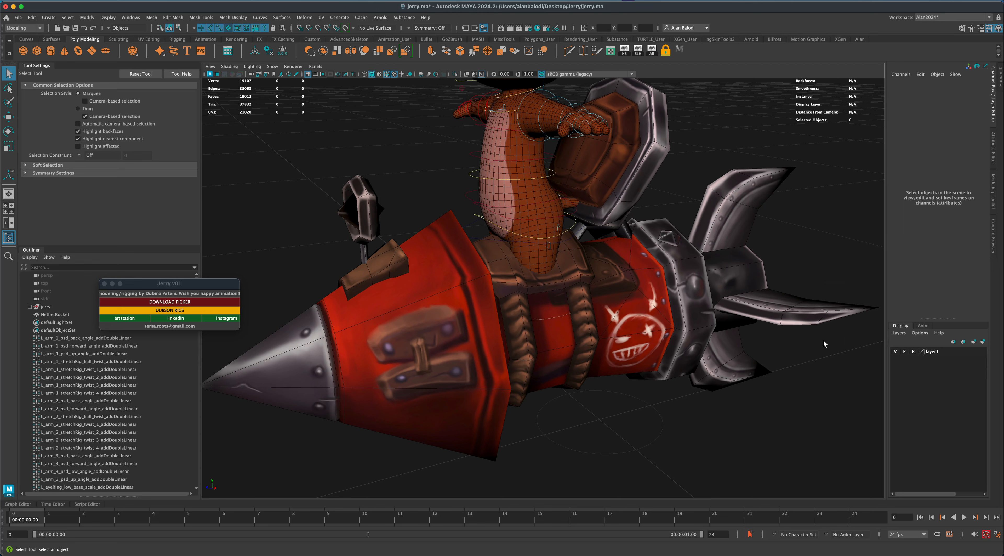
{"action": "left_click", "coordinate": [54, 314]}
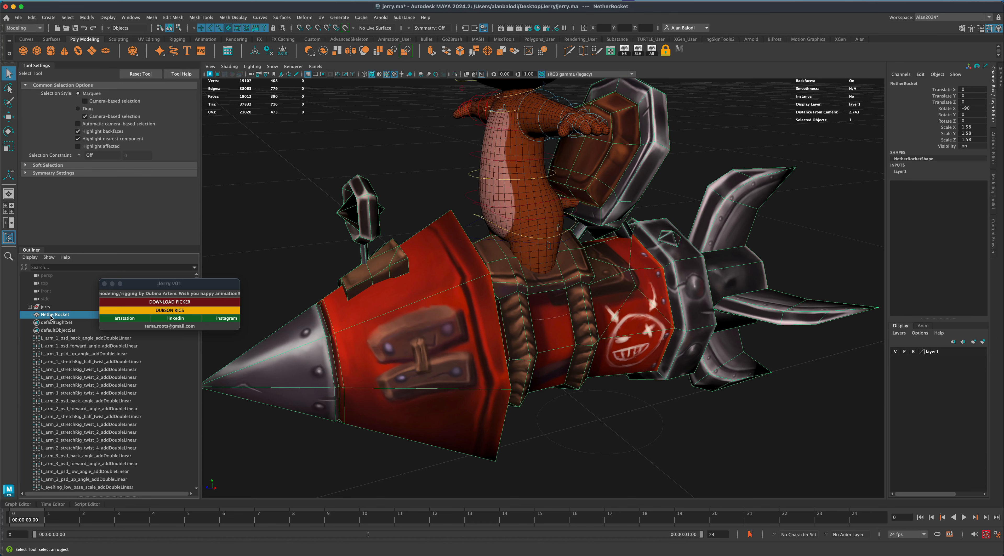
Raise the Transparency of the rocket's Phong material until it is semi-transparent and Jerry's feet show through.
{"action": "right_click_drag", "start_coordinate": [374, 331], "coordinate": [377, 514]}
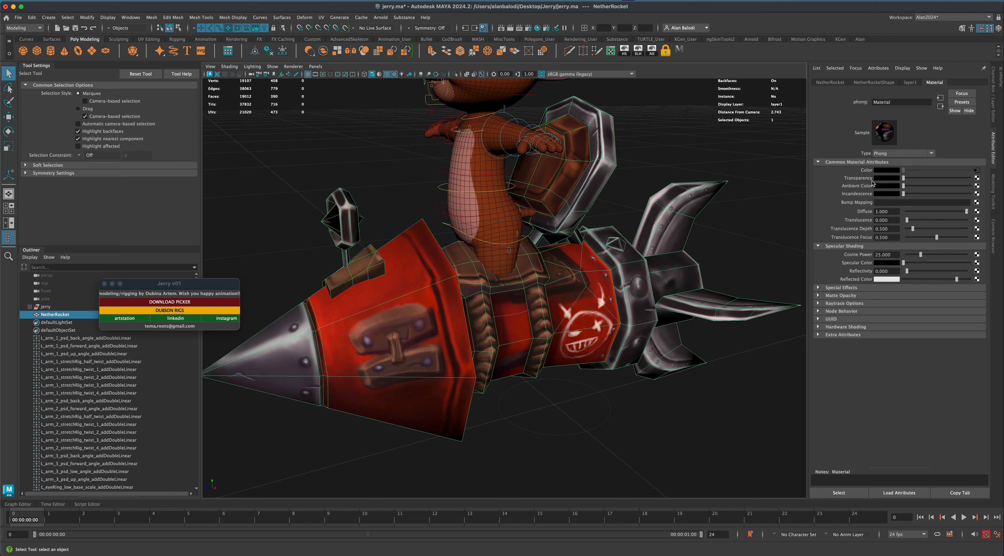
{"action": "left_click_drag", "start_coordinate": [903, 177], "coordinate": [983, 184]}
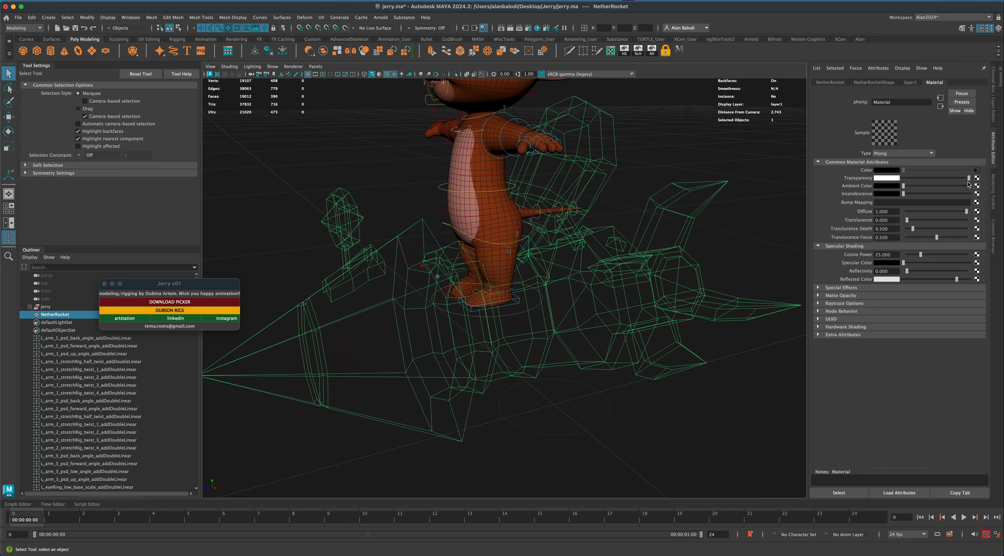
{"action": "left_click_drag", "start_coordinate": [969, 184], "coordinate": [947, 184]}
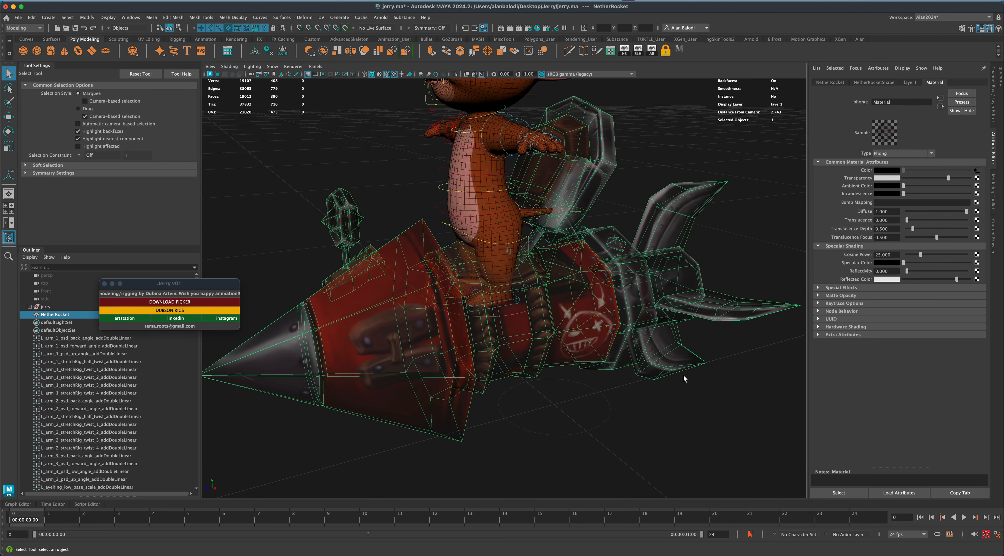
{"action": "left_click", "coordinate": [711, 396]}
{"action": "mouse_move", "coordinate": [710, 396]}
{"action": "left_mouse_down", "text": "alt"}
{"action": "mouse_move", "coordinate": [672, 396]}
{"action": "mouse_move", "coordinate": [709, 395]}
{"action": "left_mouse_up", "text": "alt"}
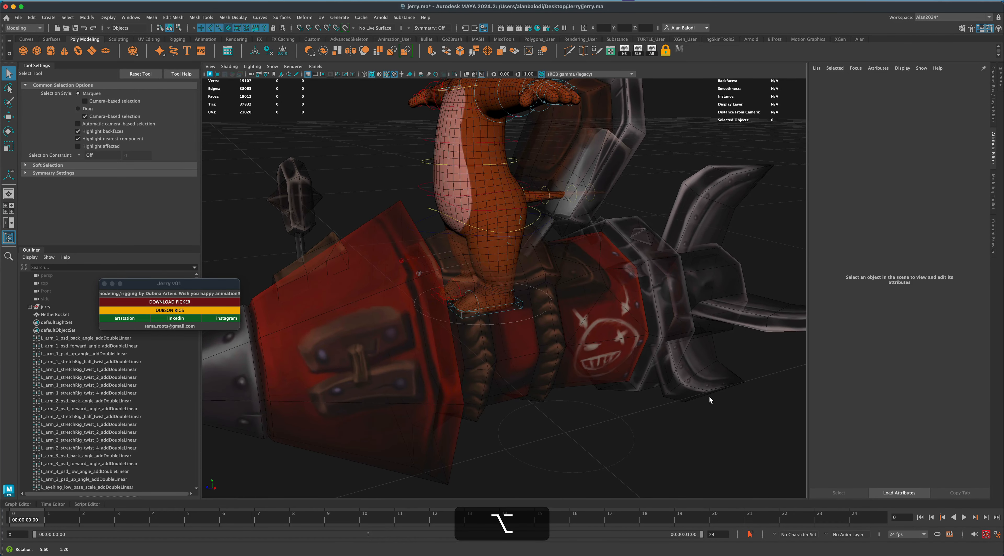
{"action": "left_click", "coordinate": [58, 315]}
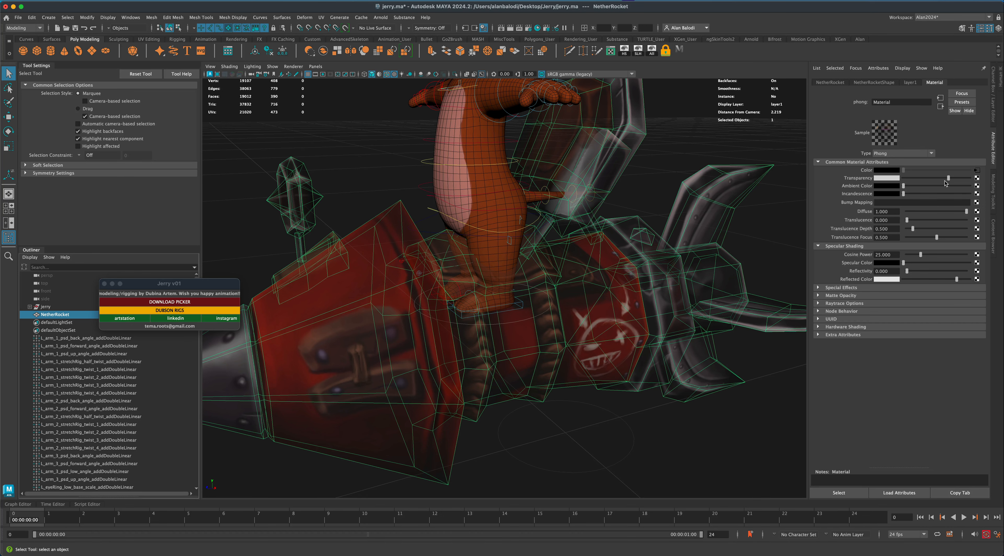
{"action": "left_click_drag", "start_coordinate": [944, 180], "coordinate": [935, 180]}
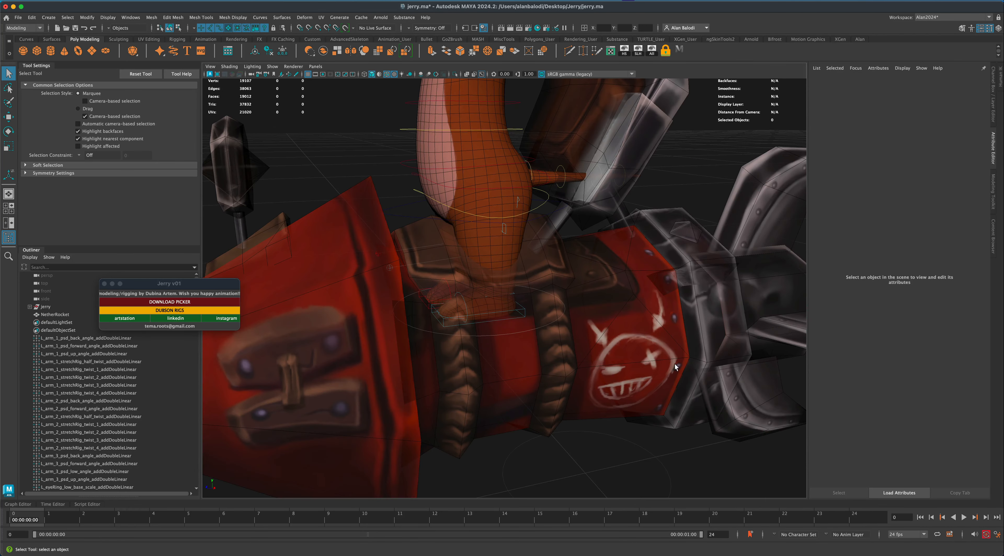
Select L_leg_ik_control at Jerry's left foot inside the rocket and activate the Move Tool.
{"action": "left_click_drag", "start_coordinate": [518, 283], "coordinate": [602, 336], "text": "alt"}
{"action": "left_click_drag", "start_coordinate": [603, 342], "coordinate": [537, 318], "text": "alt"}
{"action": "left_click", "coordinate": [523, 276]}
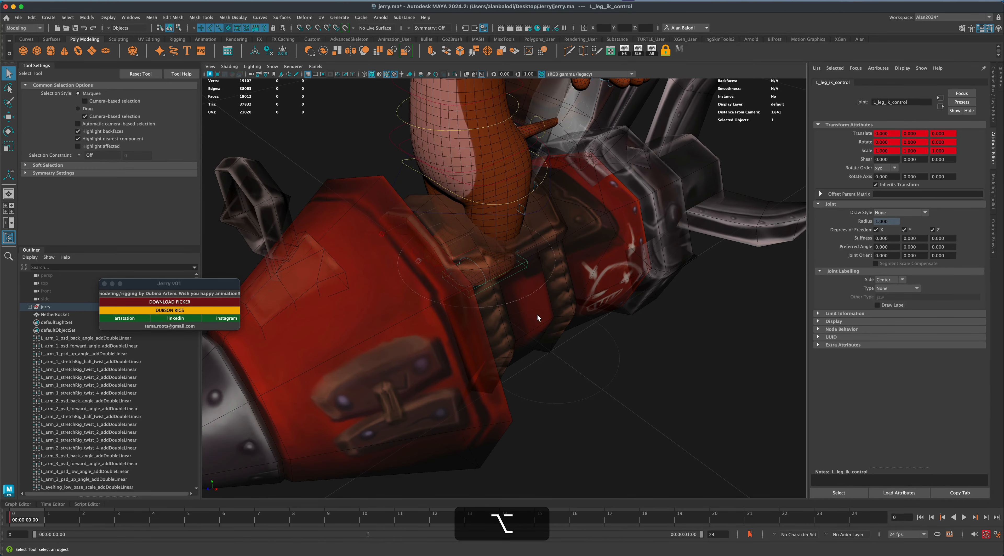
{"action": "left_click", "coordinate": [9, 117]}
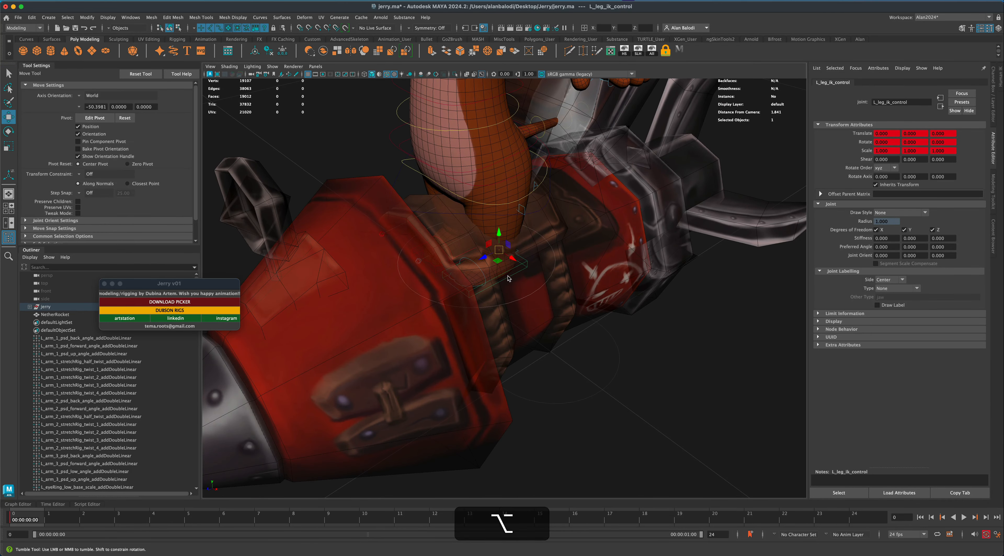
Try to place Jerry's left foot on the saddle by moving L_leg_ik_control up and forward and rotating it to -54.41 on X.
{"action": "left_click_drag", "start_coordinate": [504, 276], "coordinate": [394, 226], "text": "alt"}
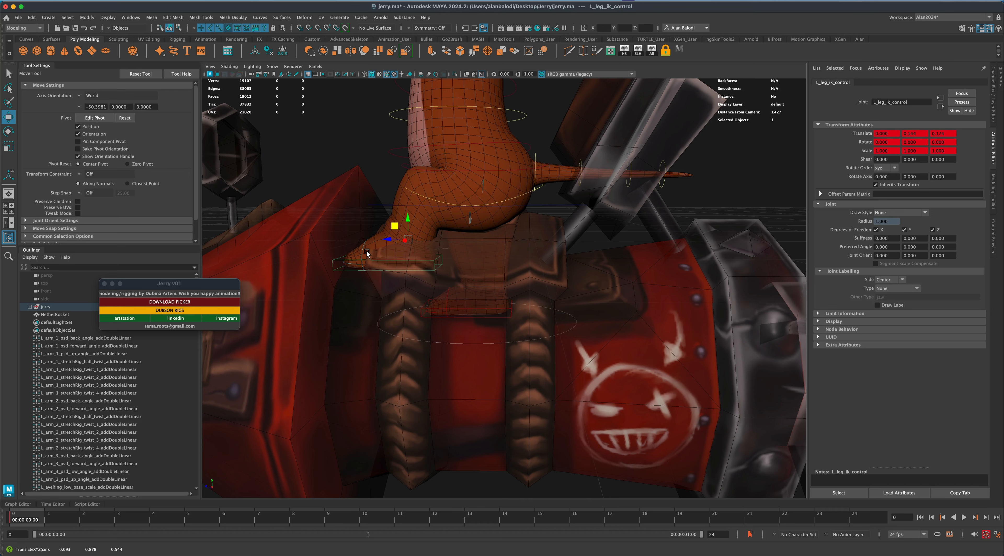
{"action": "key", "text": "e"}
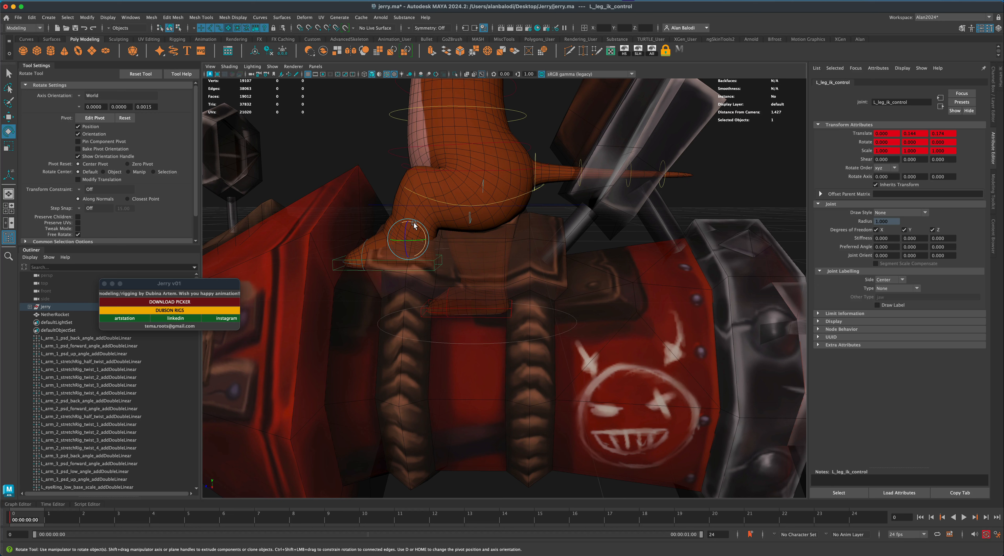
{"action": "left_click_drag", "start_coordinate": [414, 225], "coordinate": [390, 228]}
{"action": "key", "text": "w"}
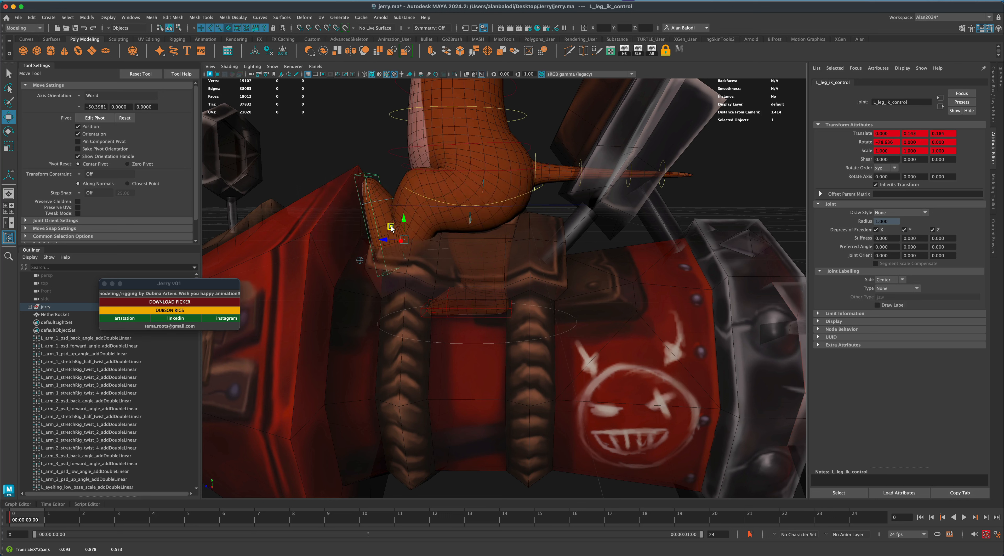
{"action": "key", "text": "e"}
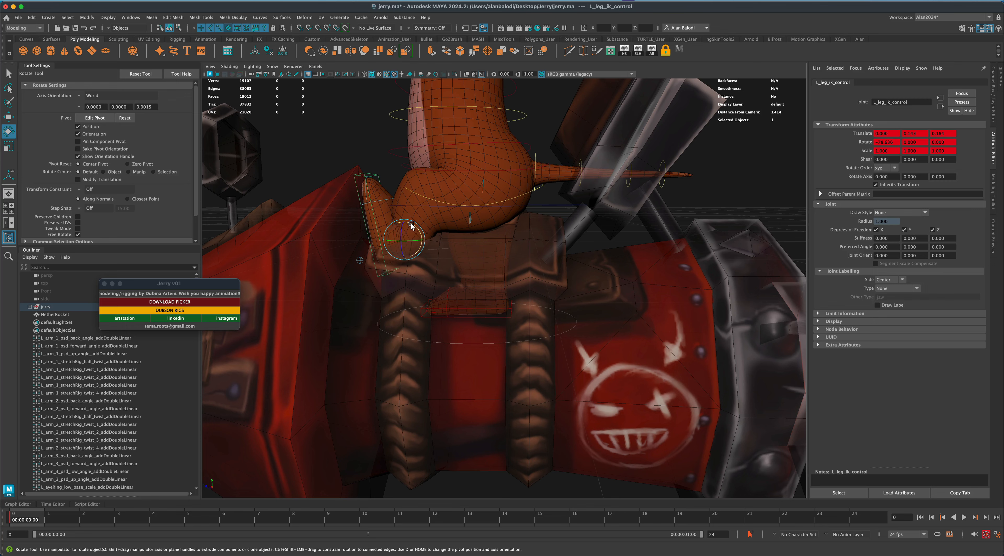
{"action": "left_click_drag", "start_coordinate": [408, 224], "coordinate": [406, 222]}
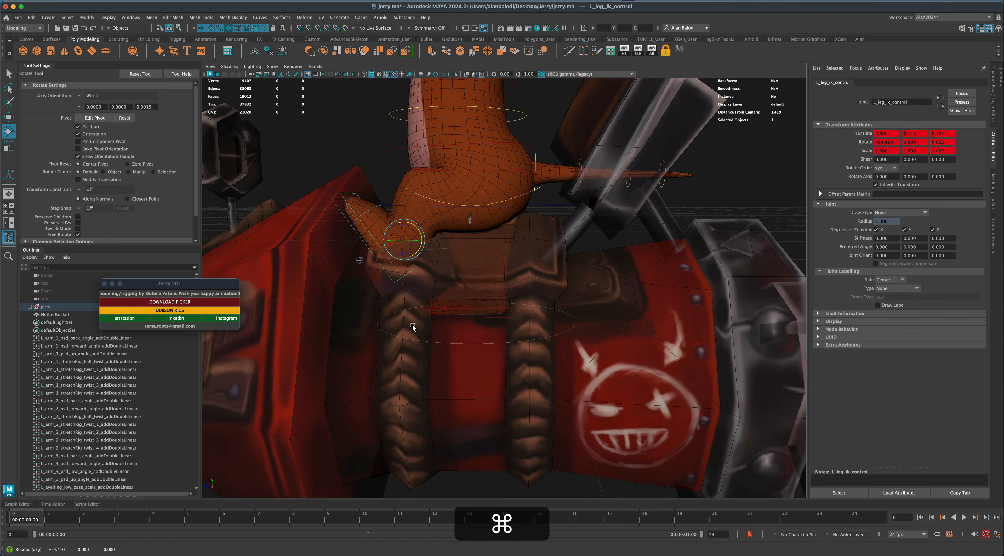
Undo the move and rotations of L_leg_ik_control.
{"action": "key", "text": "super+z"}
{"action": "key", "text": "super+z"}
{"action": "key", "text": "super+z"}
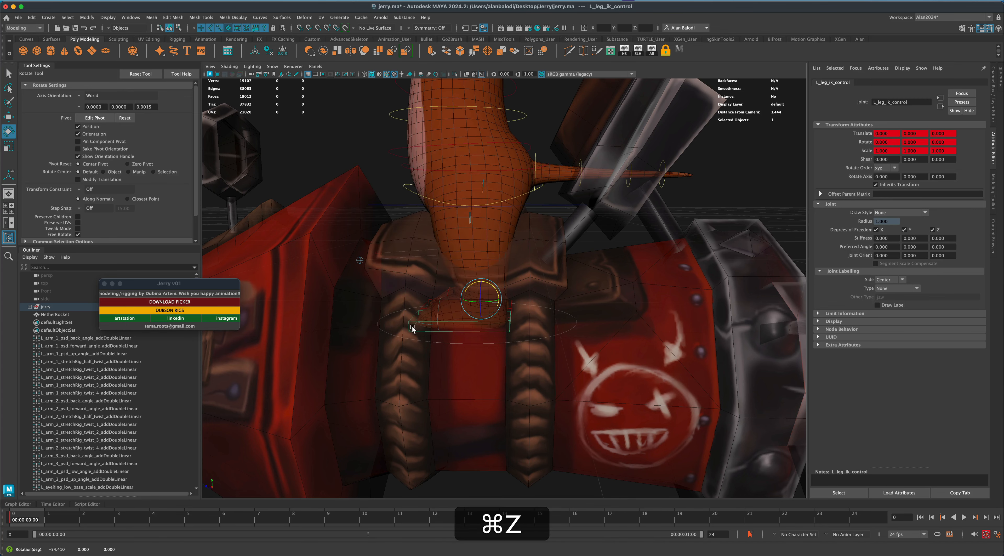
Move L_leg_ik_control sideways until the left foot is outside the rocket and rotate it to about 58.6 on X so the toes point down.
{"action": "left_click_drag", "start_coordinate": [413, 327], "coordinate": [446, 383], "text": "alt"}
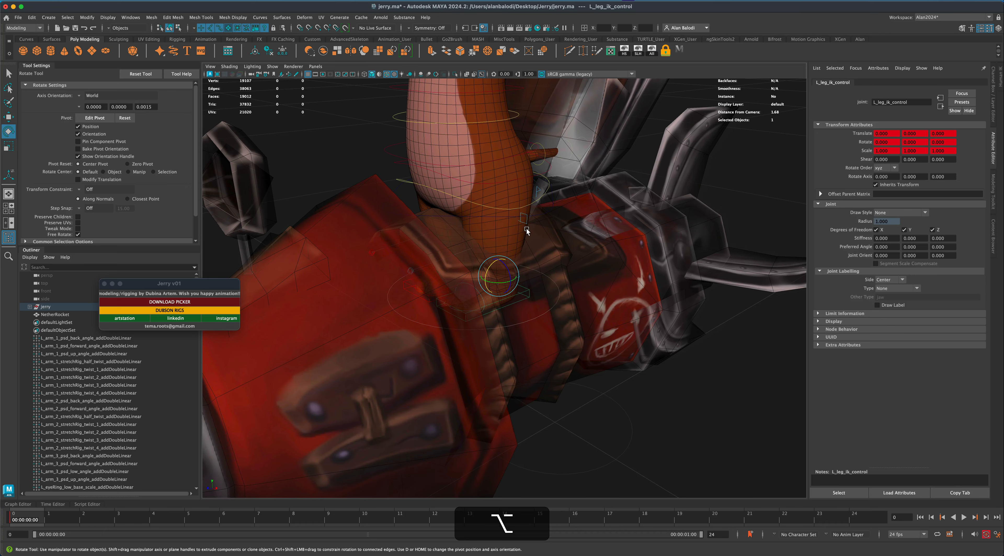
{"action": "left_click_drag", "start_coordinate": [526, 230], "coordinate": [510, 339], "text": "alt"}
{"action": "key", "text": "w"}
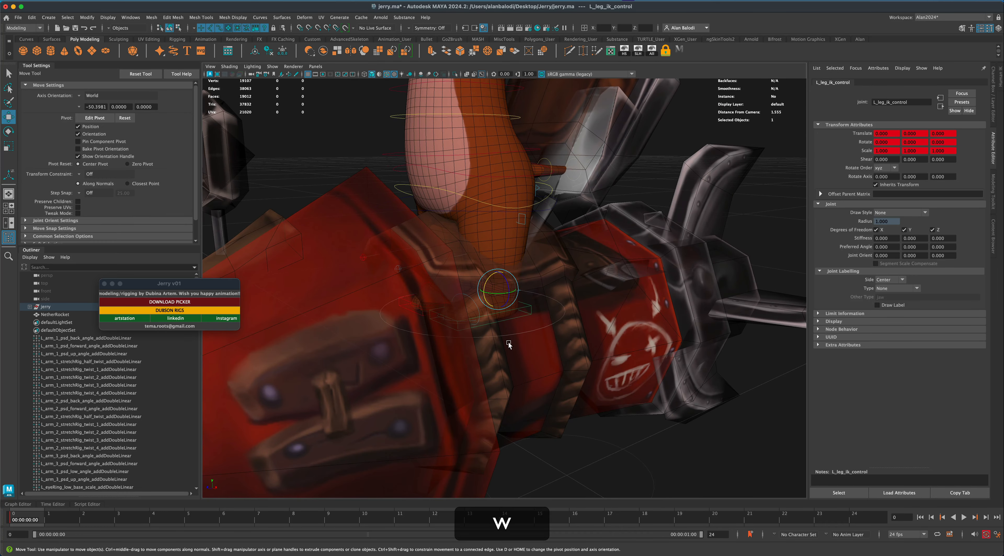
{"action": "left_click_drag", "start_coordinate": [511, 300], "coordinate": [550, 306]}
{"action": "key", "text": "e"}
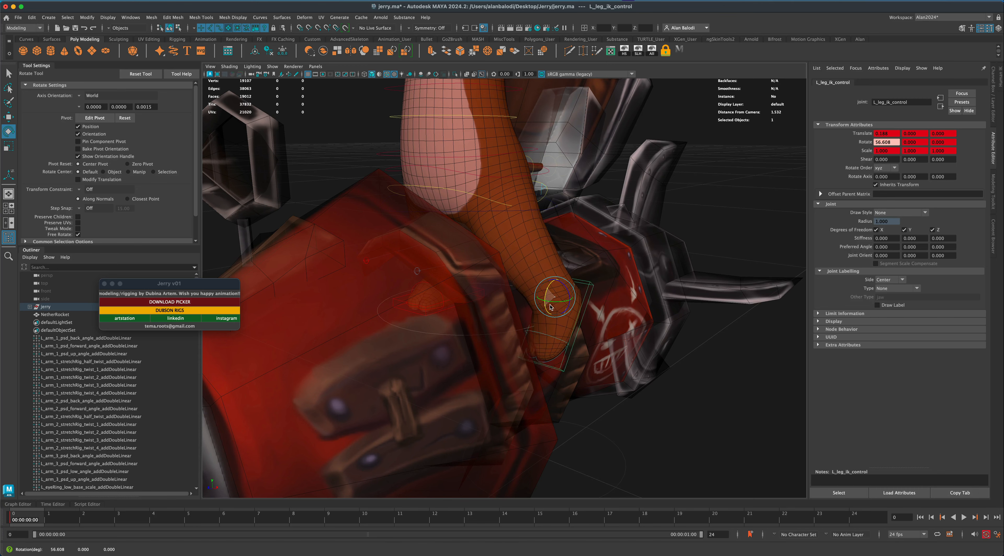
Shift L_leg_ik_control lower and farther outward until the left foot clears the rocket, and tilt the foot to follow the rocket's side.
{"action": "left_click_drag", "start_coordinate": [606, 342], "coordinate": [594, 348], "text": "alt"}
{"action": "key", "text": "w"}
{"action": "left_click_drag", "start_coordinate": [503, 308], "coordinate": [585, 367]}
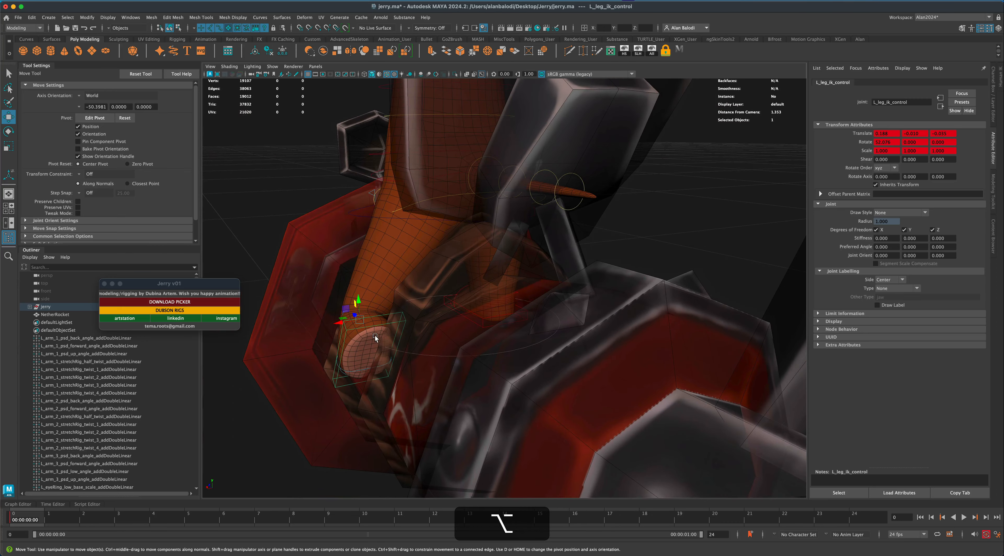
{"action": "left_click_drag", "start_coordinate": [341, 324], "coordinate": [326, 323]}
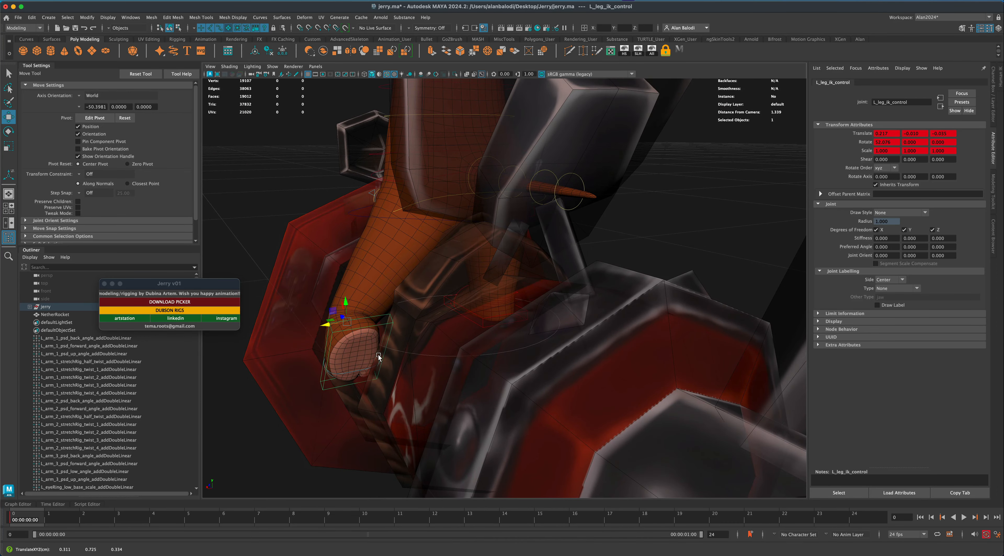
{"action": "left_click_drag", "start_coordinate": [378, 355], "coordinate": [415, 339], "text": "alt"}
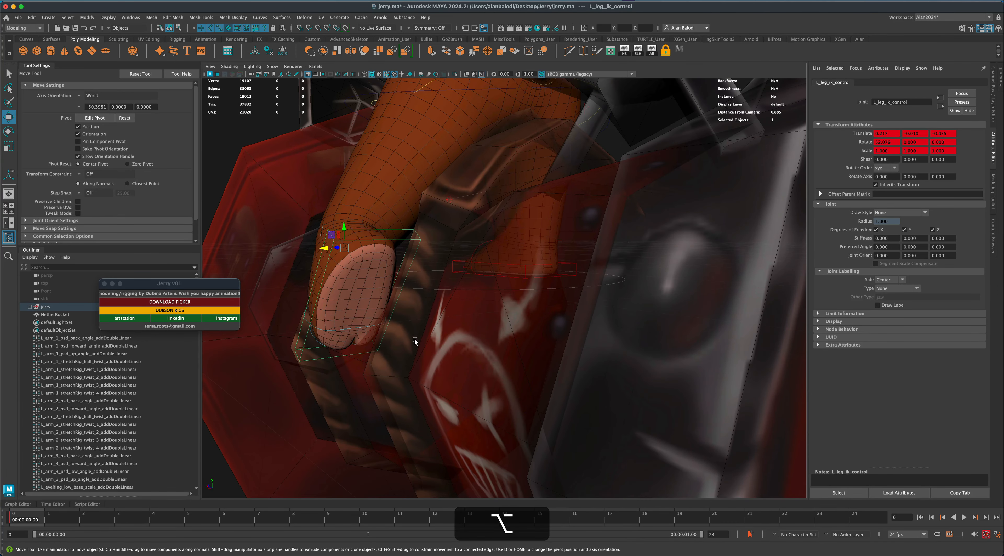
{"action": "key", "text": "e"}
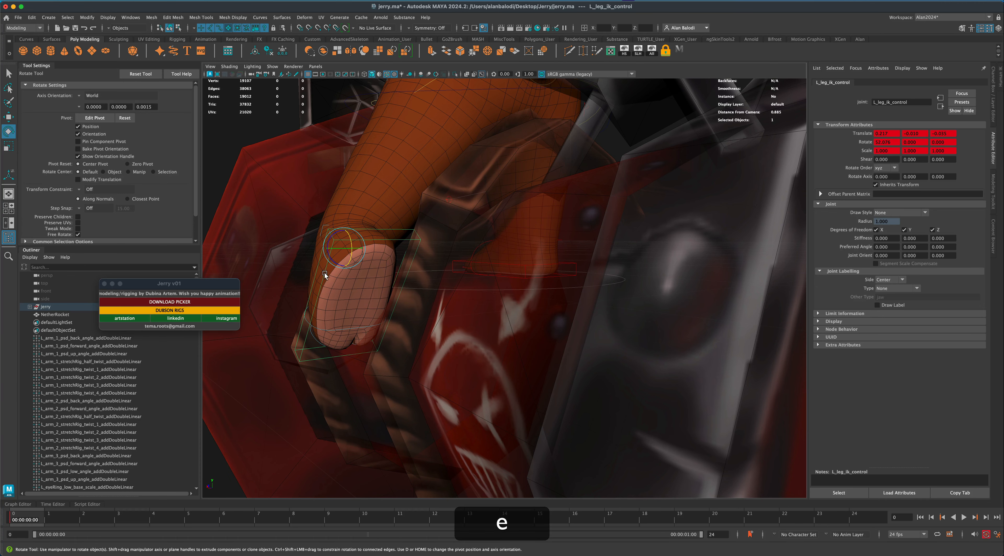
{"action": "left_click_drag", "start_coordinate": [327, 249], "coordinate": [328, 243]}
Move R_leg_ik_control outside the rocket, rotate it to 40.714 on X, and lower it slightly so the right foot hangs beside the saddle.
{"action": "left_click_drag", "start_coordinate": [494, 371], "coordinate": [592, 393], "text": "alt"}
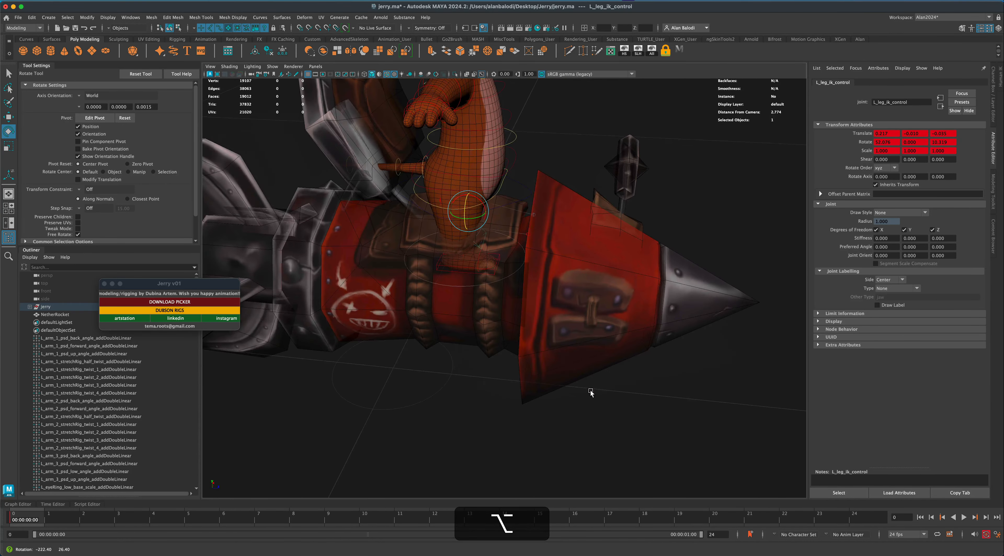
{"action": "scroll", "coordinate": [491, 392], "scroll_direction": "up", "scroll_amount": 3, "text": "alt"}
{"action": "left_click_drag", "start_coordinate": [491, 392], "coordinate": [470, 397], "text": "alt"}
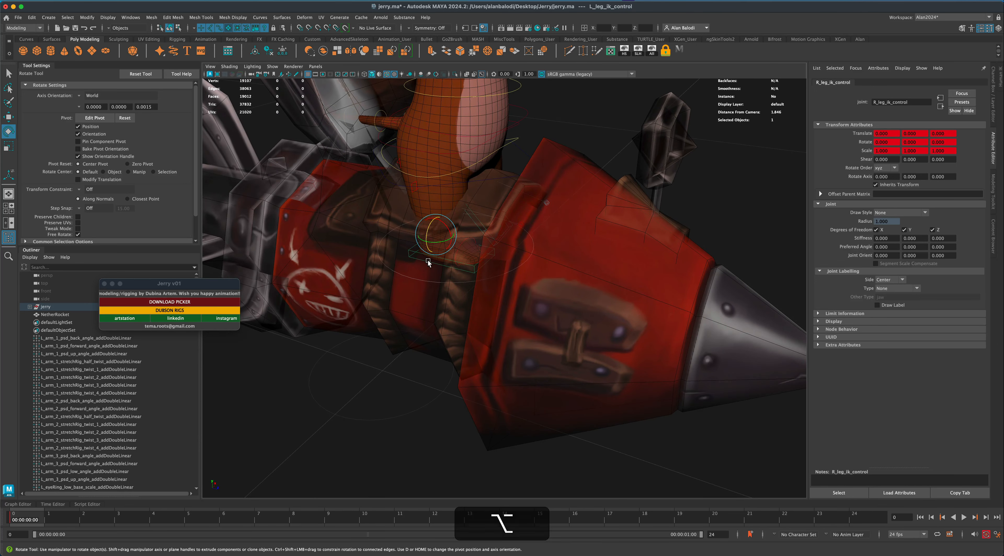
{"action": "key", "text": "w"}
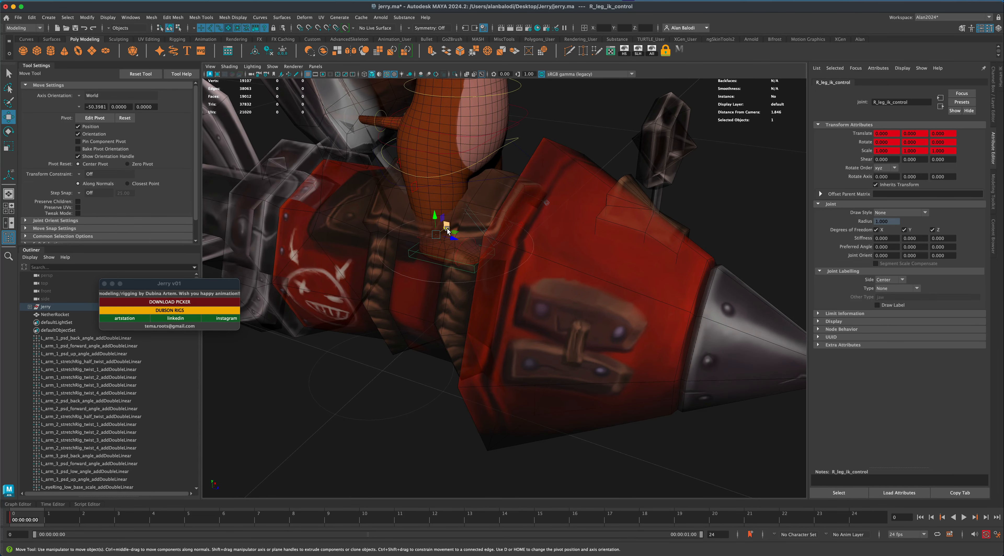
{"action": "left_click_drag", "start_coordinate": [447, 230], "coordinate": [424, 277]}
{"action": "key", "text": "alt+e"}
{"action": "key", "text": "w"}
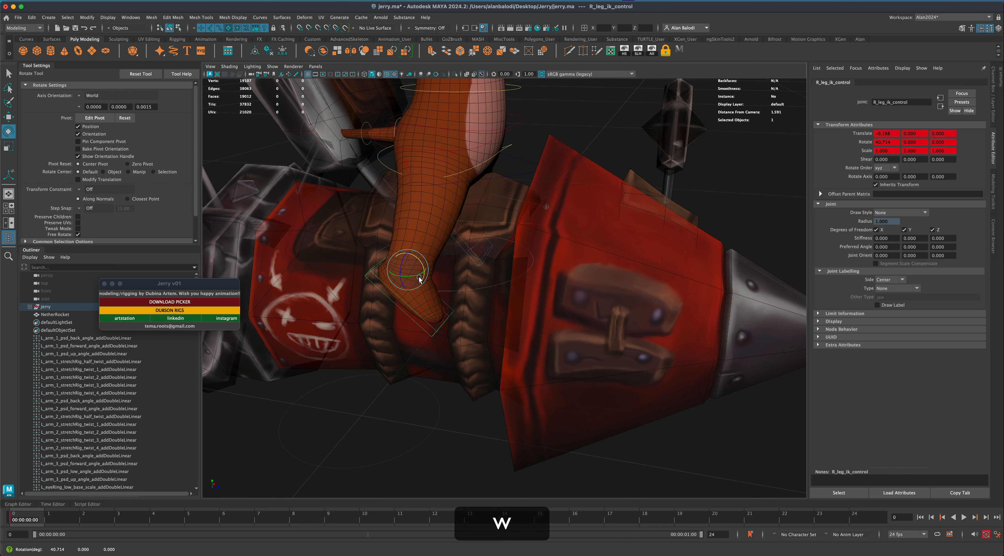
{"action": "left_click_drag", "start_coordinate": [418, 259], "coordinate": [414, 269]}
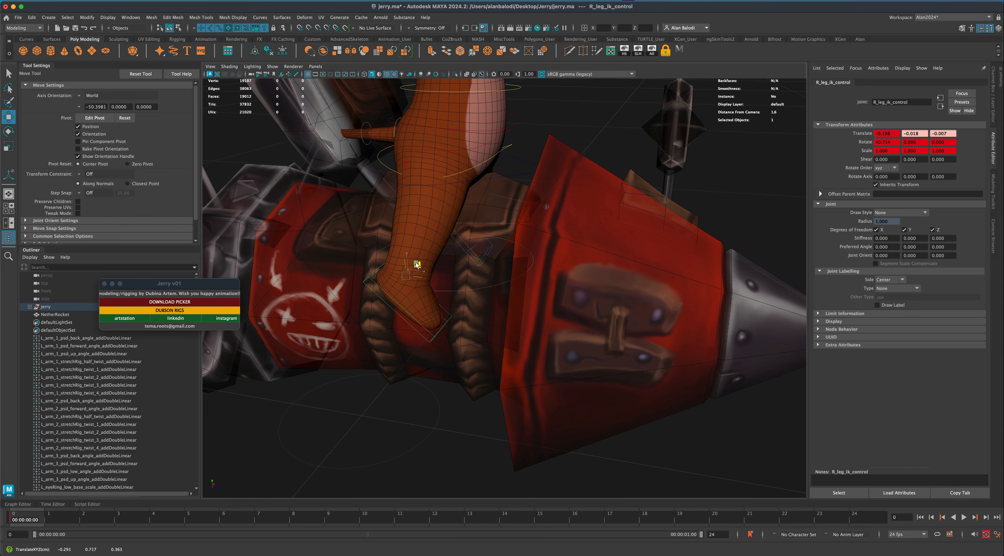
Reset R_leg_ik_control's Z translation to 0 and tilt the right foot on Z to follow the rocket's side.
{"action": "left_click_drag", "start_coordinate": [398, 369], "coordinate": [492, 338], "text": "alt"}
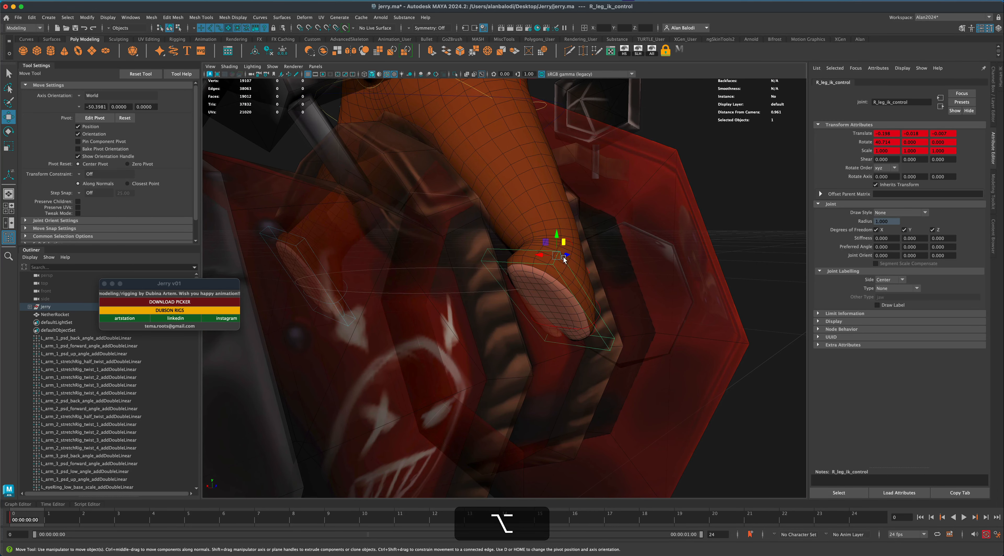
{"action": "left_click_drag", "start_coordinate": [564, 260], "coordinate": [568, 256]}
{"action": "key", "text": "e"}
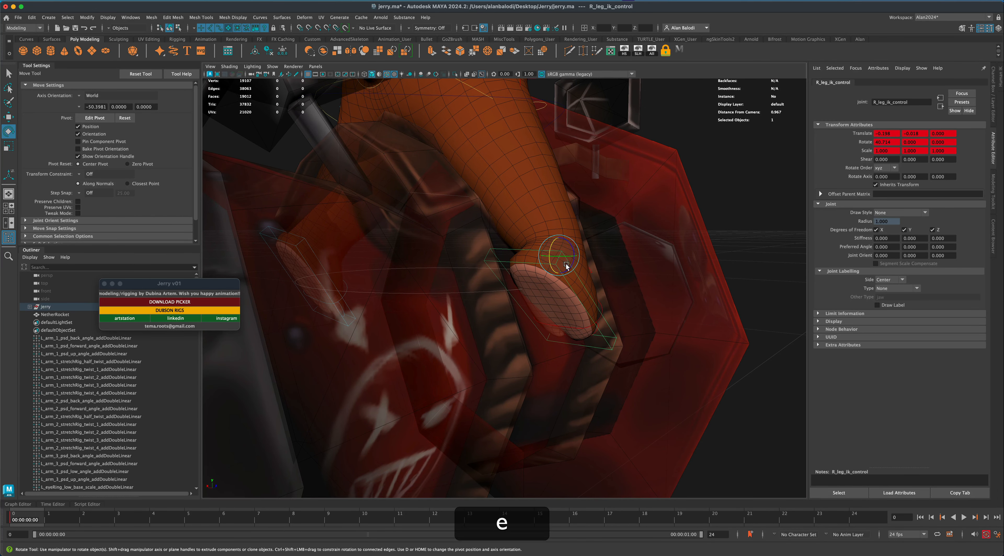
{"action": "left_click_drag", "start_coordinate": [569, 250], "coordinate": [567, 246]}
{"action": "left_click_drag", "start_coordinate": [627, 397], "coordinate": [564, 355], "text": "alt"}
{"action": "scroll", "coordinate": [521, 435], "scroll_direction": "up", "scroll_amount": 5, "text": "alt"}
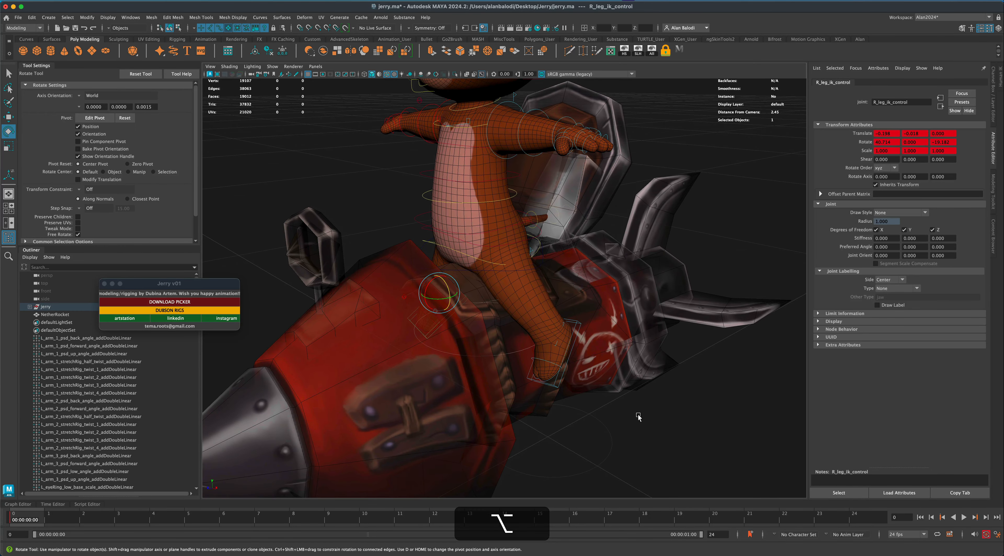
Select M_COG_control around Jerry's hips and display its transform values in the Channel Box.
{"action": "scroll", "coordinate": [467, 241], "scroll_direction": "down", "scroll_amount": 3}
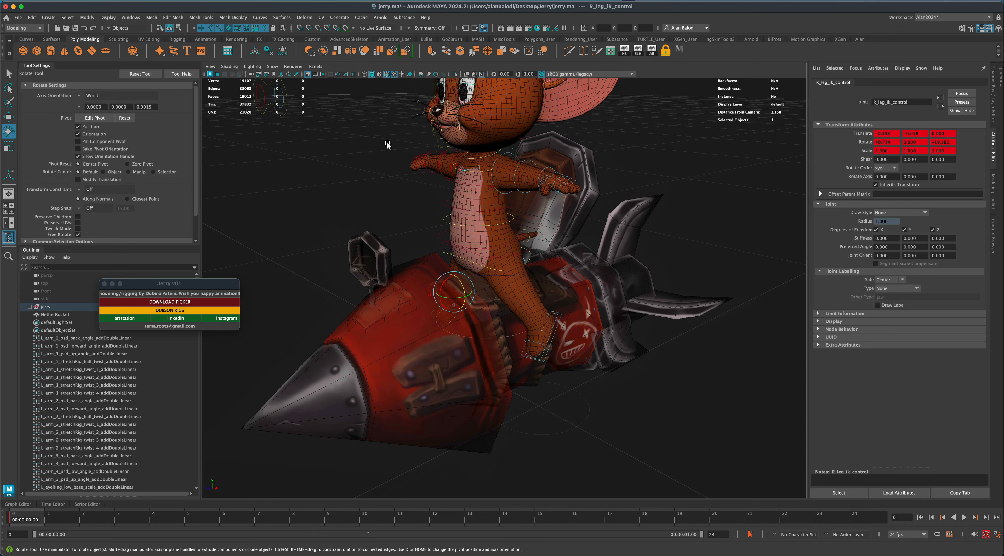
{"action": "left_click_drag", "start_coordinate": [388, 145], "coordinate": [414, 144], "text": "alt"}
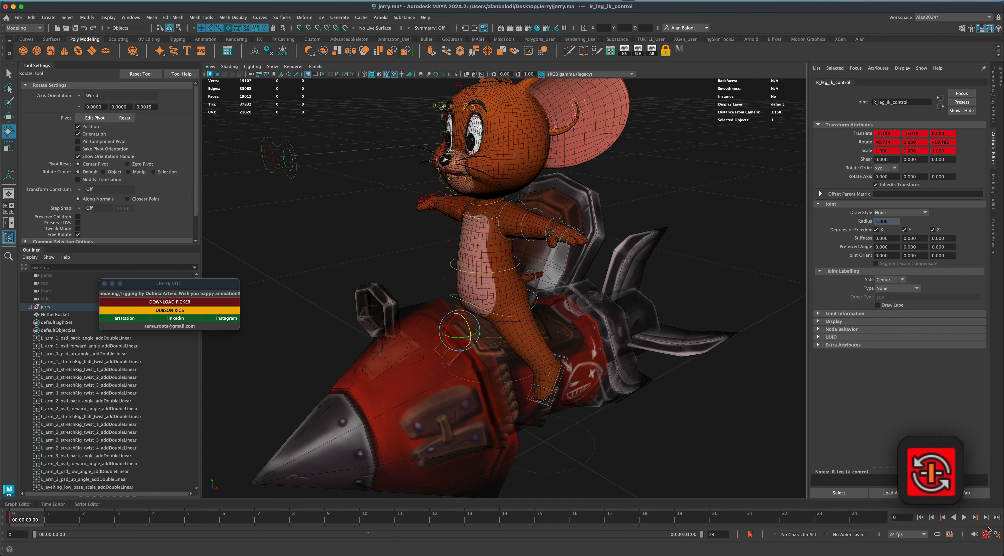
{"action": "mouse_move", "coordinate": [647, 389]}
{"action": "left_mouse_down", "text": "alt"}
{"action": "mouse_move", "coordinate": [668, 380]}
{"action": "mouse_move", "coordinate": [628, 386]}
{"action": "left_mouse_up", "text": "alt"}
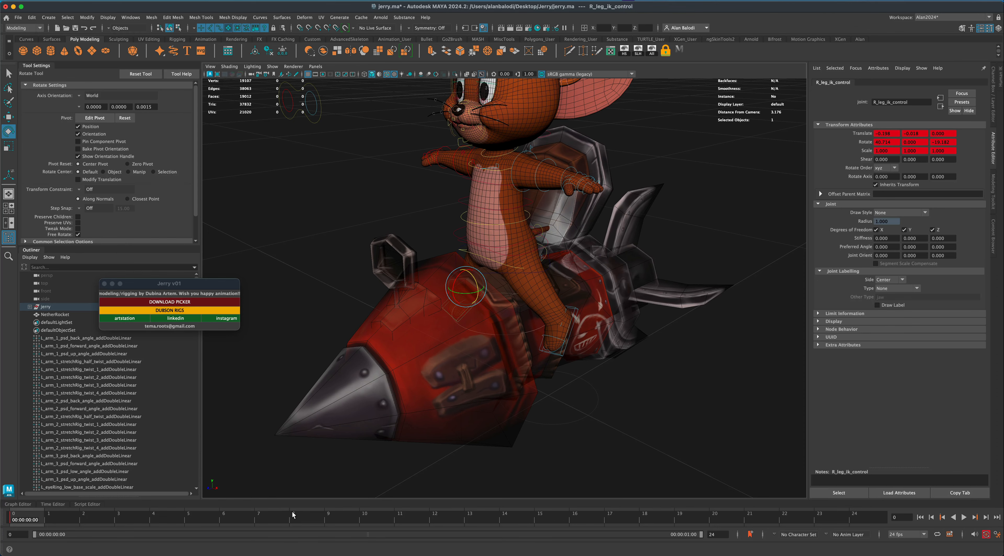
{"action": "left_click_drag", "start_coordinate": [493, 489], "coordinate": [634, 375], "text": "alt"}
{"action": "scroll", "coordinate": [607, 382], "scroll_direction": "up", "scroll_amount": 5}
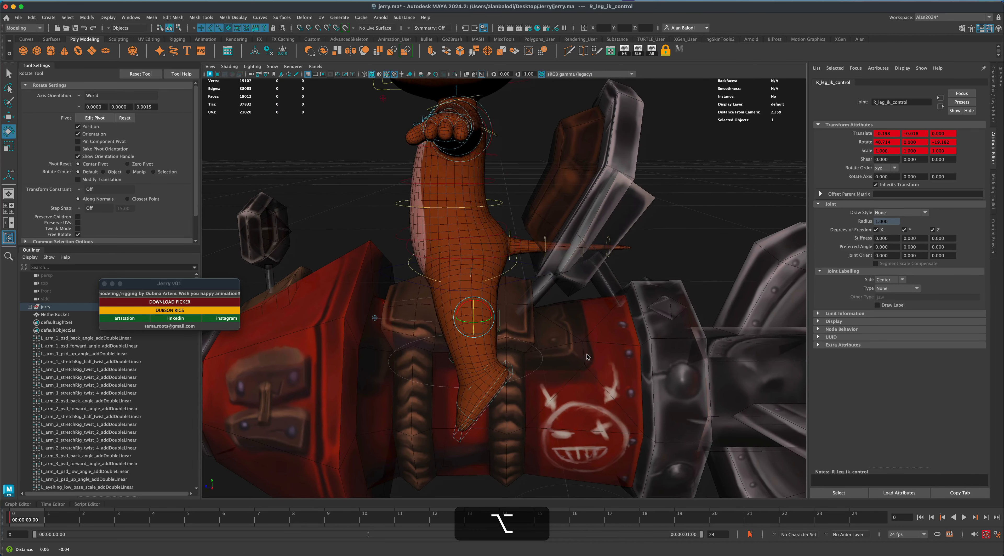
{"action": "left_click", "coordinate": [517, 280]}
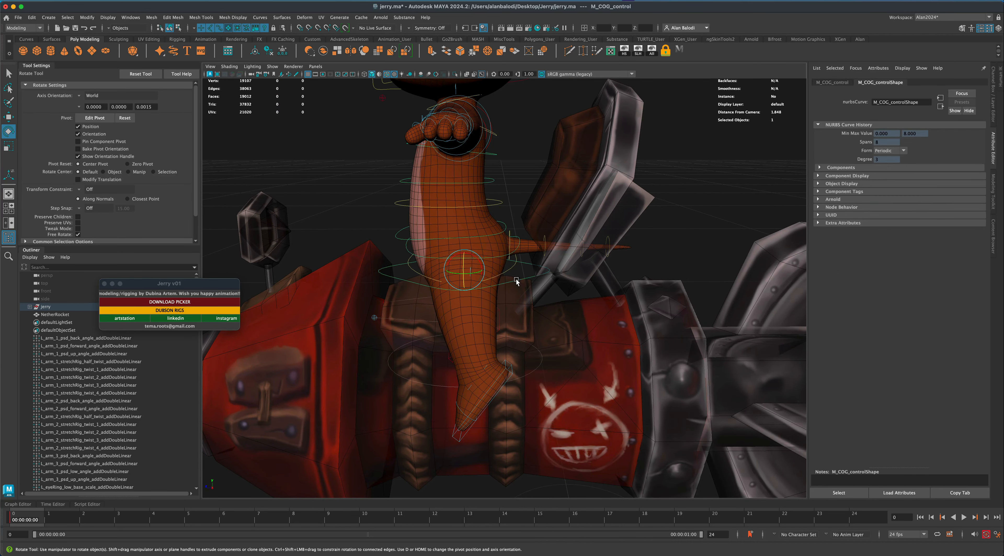
{"action": "left_click", "coordinate": [994, 115]}
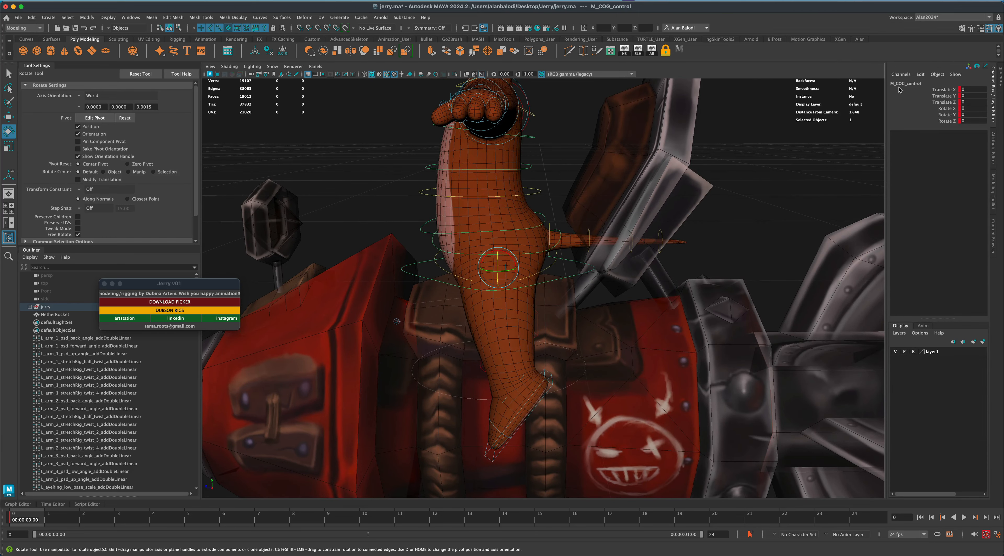
Move M_COG_control to Translate Y 0.032 and Translate Z -0.065, shifting Jerry's body up and back over the saddle.
{"action": "middle_click_drag", "start_coordinate": [721, 310], "coordinate": [713, 300], "text": "alt"}
{"action": "key", "text": "alt+w"}
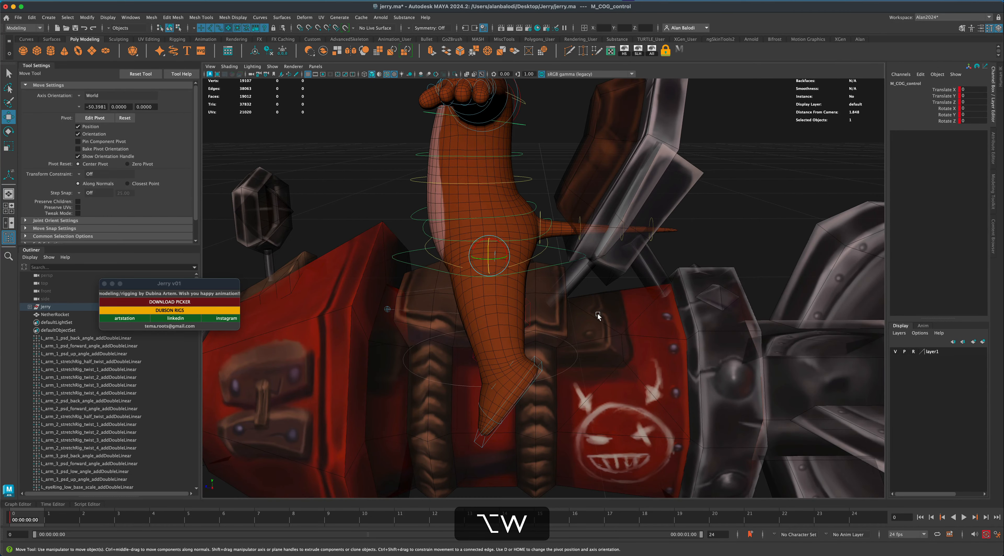
{"action": "left_click_drag", "start_coordinate": [469, 257], "coordinate": [513, 243]}
{"action": "left_click_drag", "start_coordinate": [463, 288], "coordinate": [596, 284], "text": "alt"}
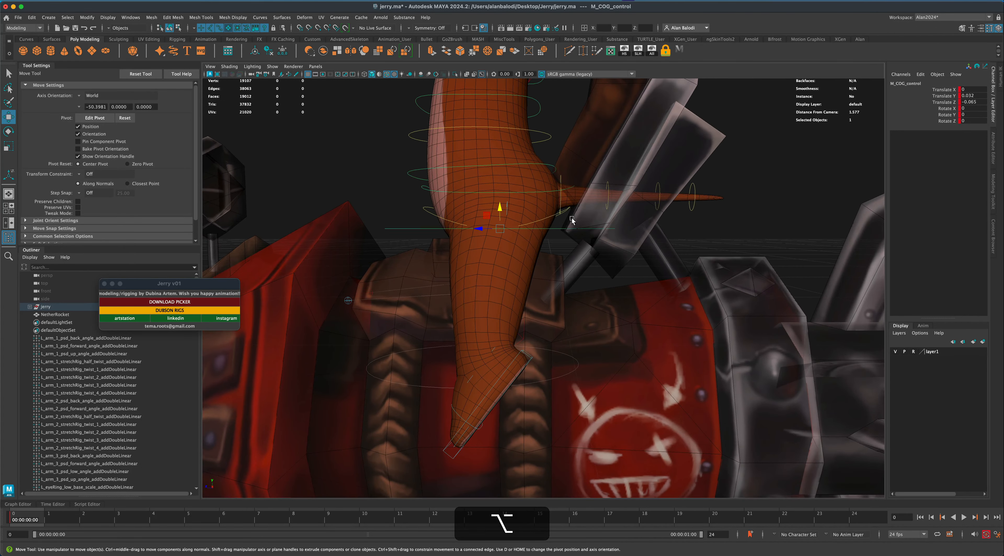
Rotate M_tail_fk_1_control at the tail base to -84.739, -3.628, 42.856 so the tail hangs down behind Jerry.
{"action": "left_click", "coordinate": [559, 204]}
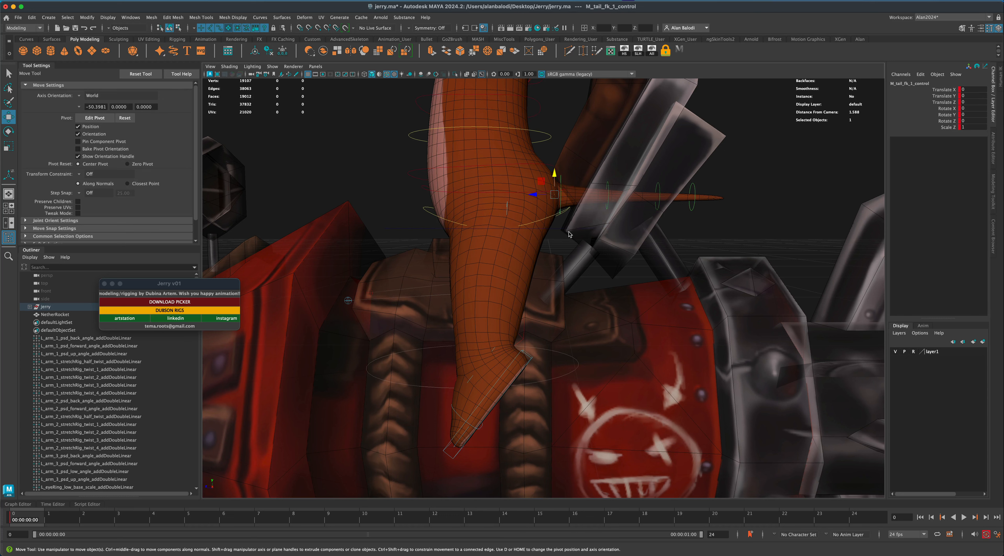
{"action": "key", "text": "e"}
{"action": "left_click_drag", "start_coordinate": [566, 205], "coordinate": [529, 227]}
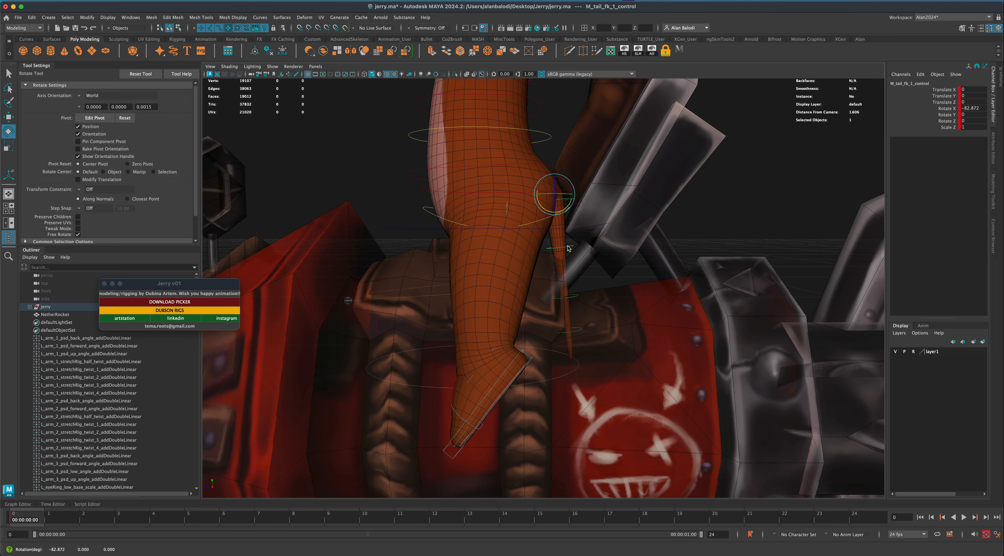
{"action": "left_click_drag", "start_coordinate": [612, 260], "coordinate": [639, 273], "text": "alt"}
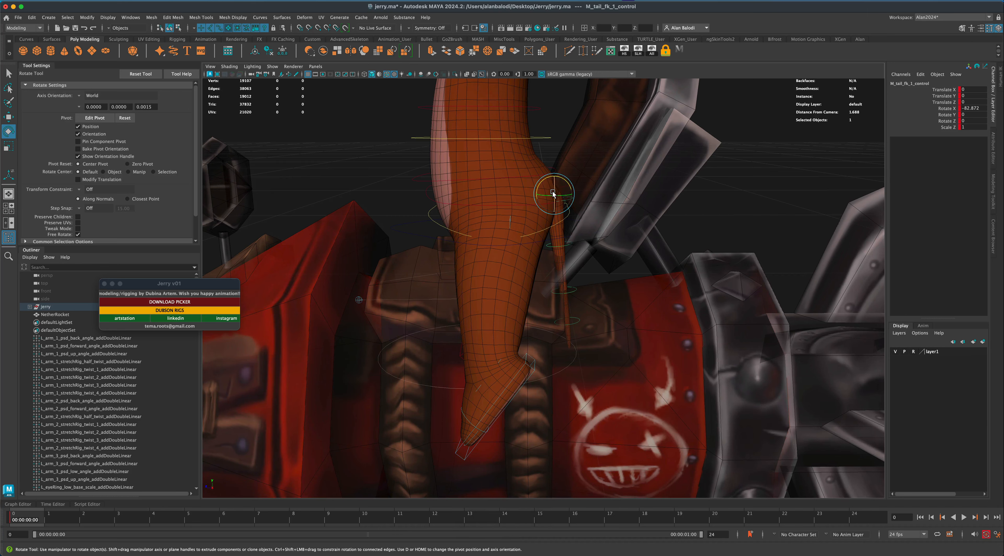
{"action": "mouse_move", "coordinate": [553, 193]}
{"action": "left_mouse_down"}
{"action": "mouse_move", "coordinate": [582, 209]}
{"action": "mouse_move", "coordinate": [563, 205]}
{"action": "left_mouse_up"}
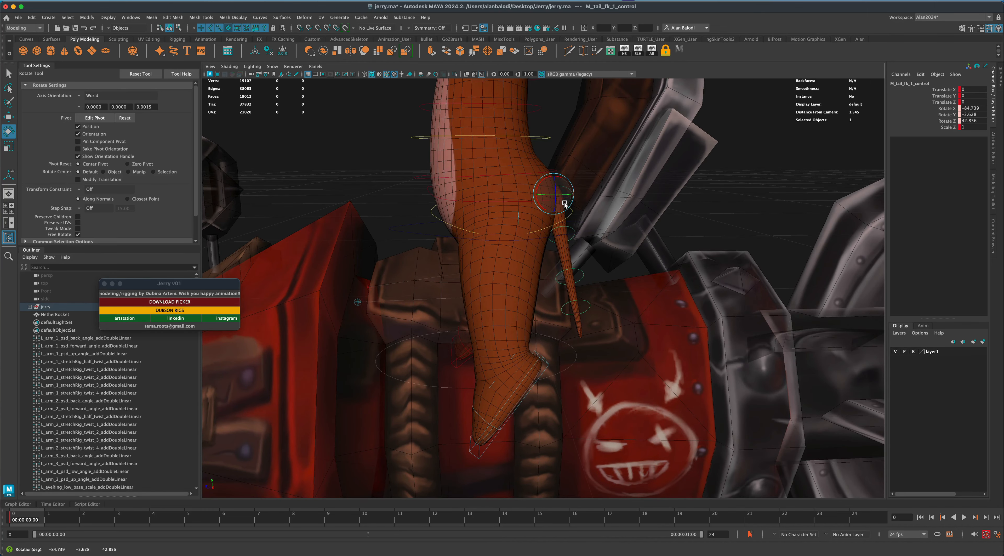
Bend the rest of the tail backward along the rocket, rotating M_tail_fk_3_control to 68.142, -31.778, -16.101.
{"action": "left_click_drag", "start_coordinate": [605, 236], "coordinate": [605, 302], "text": "alt"}
{"action": "left_click", "coordinate": [545, 278]}
{"action": "left_click_drag", "start_coordinate": [596, 299], "coordinate": [586, 295], "text": "alt"}
{"action": "right_click_drag", "start_coordinate": [658, 331], "coordinate": [605, 277], "text": "alt"}
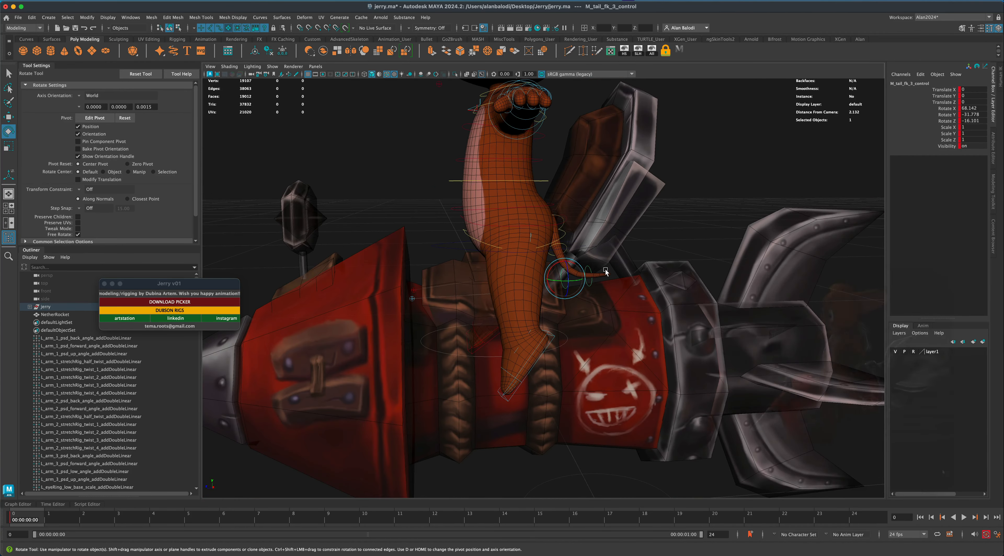
{"action": "left_click_drag", "start_coordinate": [605, 274], "coordinate": [607, 264], "text": "alt"}
{"action": "left_click_drag", "start_coordinate": [632, 305], "coordinate": [579, 303], "text": "alt"}
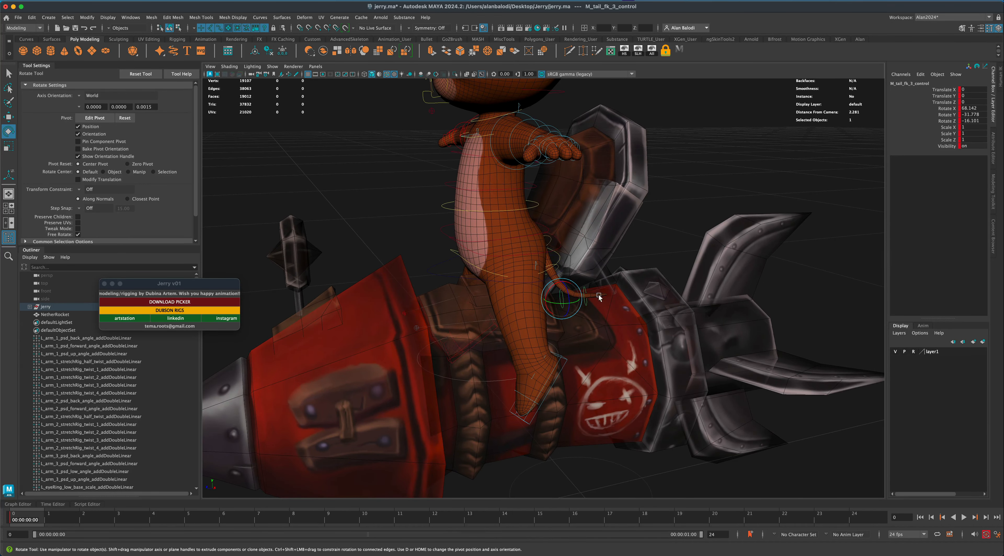
Lean Jerry's whole body back by rotating M_COG_control to -22.327 on X.
{"action": "left_click_drag", "start_coordinate": [650, 309], "coordinate": [574, 277], "text": "alt"}
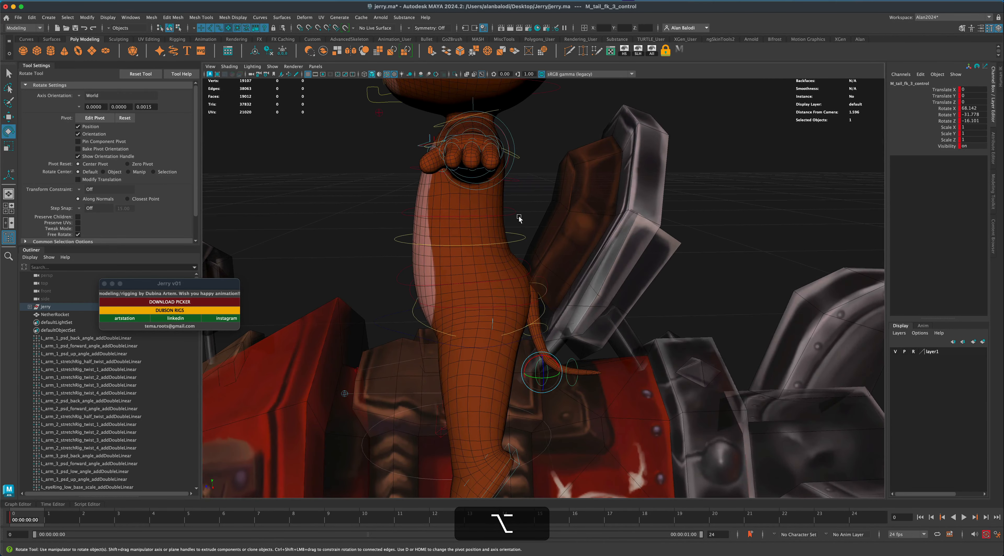
{"action": "left_click_drag", "start_coordinate": [521, 223], "coordinate": [528, 227], "text": "alt"}
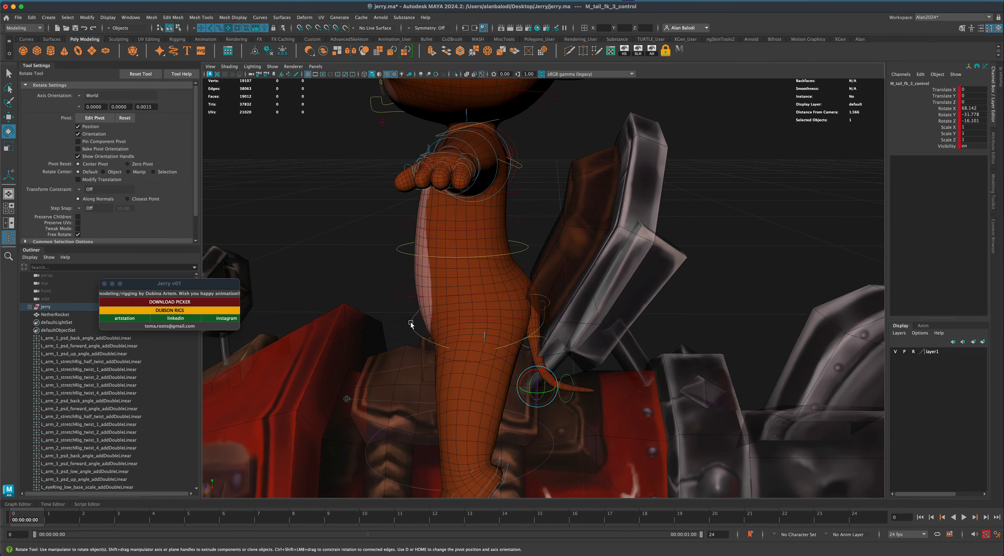
{"action": "left_click", "coordinate": [497, 312]}
{"action": "left_click_drag", "start_coordinate": [499, 310], "coordinate": [508, 309], "text": "alt"}
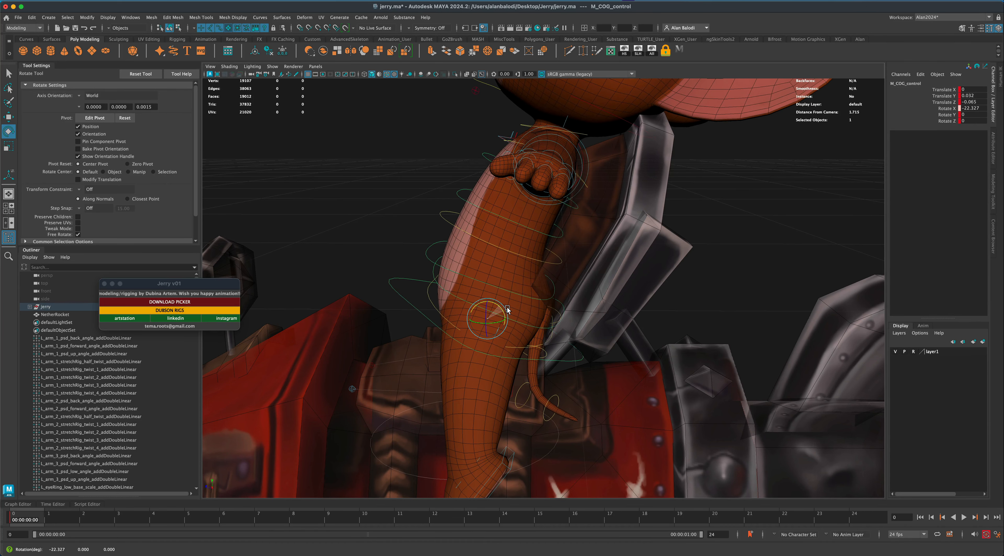
Rotate M_spine_fk_low_control at Jerry's lower spine to 1.945 on X and review the riding pose from both sides.
{"action": "scroll", "coordinate": [453, 361], "scroll_direction": "down", "scroll_amount": 10}
{"action": "left_click_drag", "start_coordinate": [443, 342], "coordinate": [525, 325], "text": "alt"}
{"action": "middle_click_drag", "start_coordinate": [526, 324], "coordinate": [522, 332], "text": "alt"}
{"action": "scroll", "coordinate": [520, 326], "scroll_direction": "up", "scroll_amount": 5, "text": "alt"}
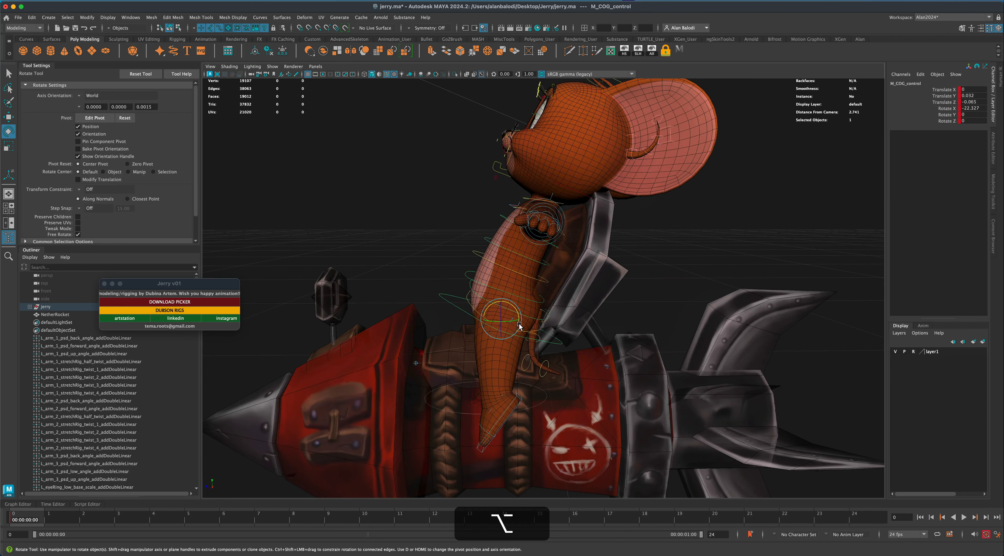
{"action": "left_click", "coordinate": [445, 269]}
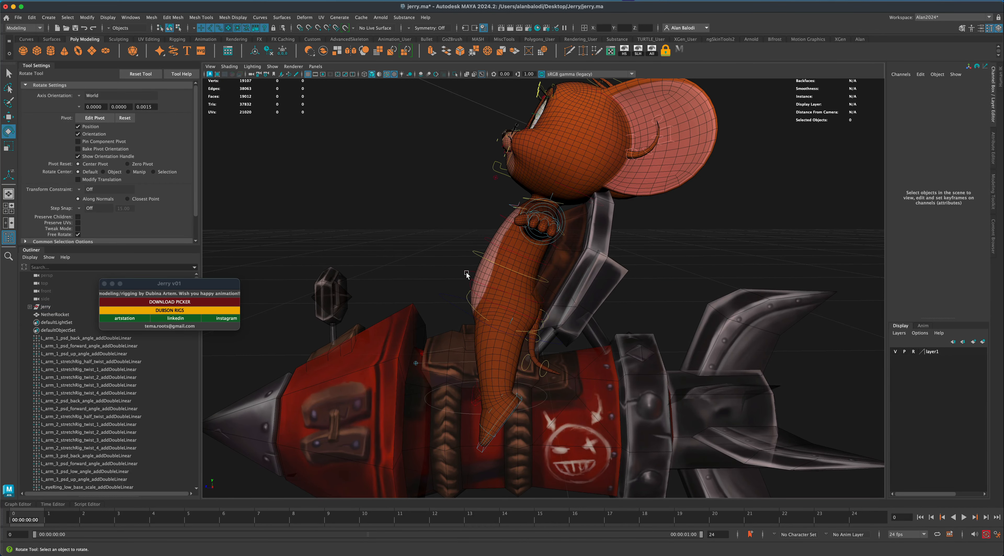
{"action": "left_click", "coordinate": [512, 275]}
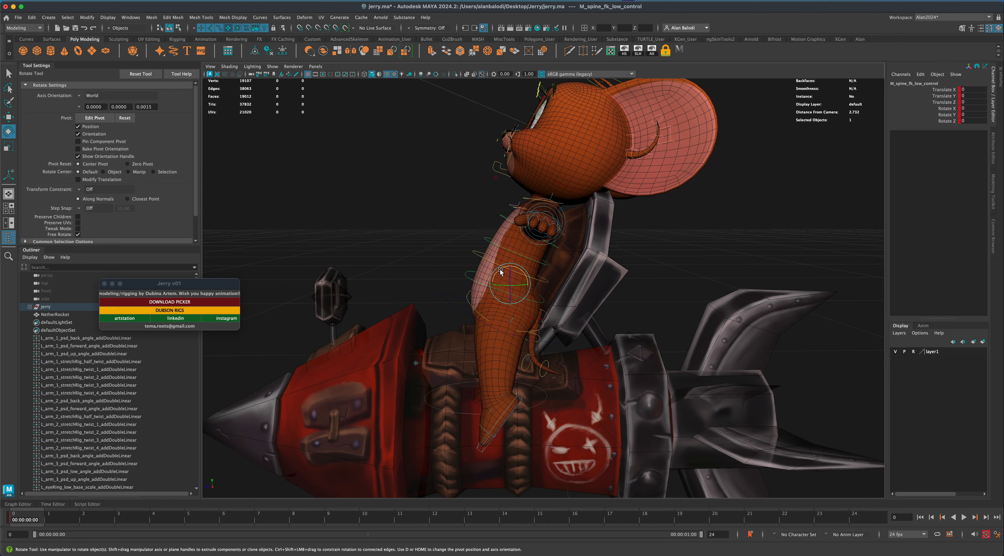
{"action": "left_click_drag", "start_coordinate": [500, 272], "coordinate": [584, 337]}
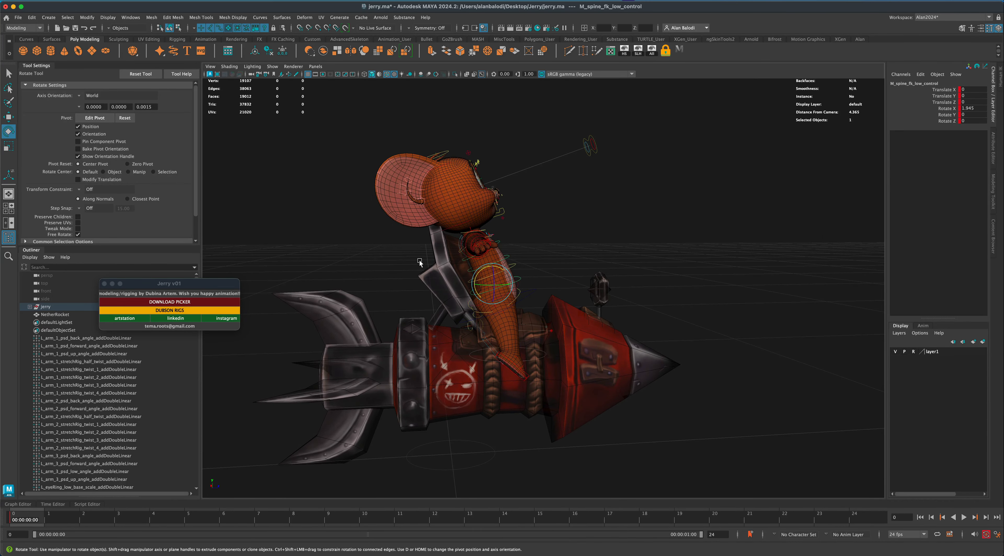
{"action": "left_click_drag", "start_coordinate": [427, 244], "coordinate": [513, 335], "text": "alt"}
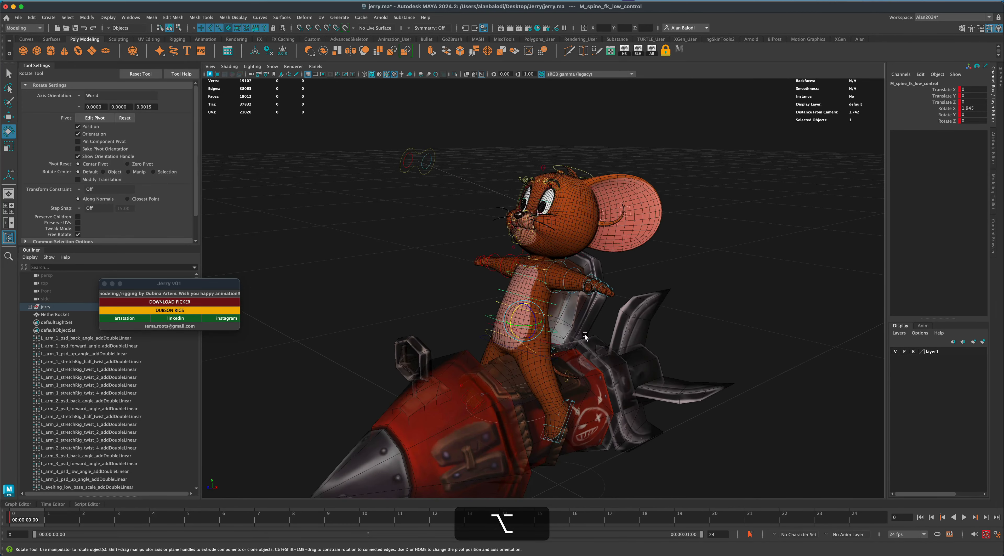
{"action": "scroll", "coordinate": [585, 337], "scroll_direction": "up", "scroll_amount": 5}
{"action": "mouse_move", "coordinate": [585, 337]}
{"action": "left_mouse_down", "text": "alt"}
{"action": "mouse_move", "coordinate": [605, 349]}
{"action": "mouse_move", "coordinate": [586, 348]}
{"action": "left_mouse_up", "text": "alt"}
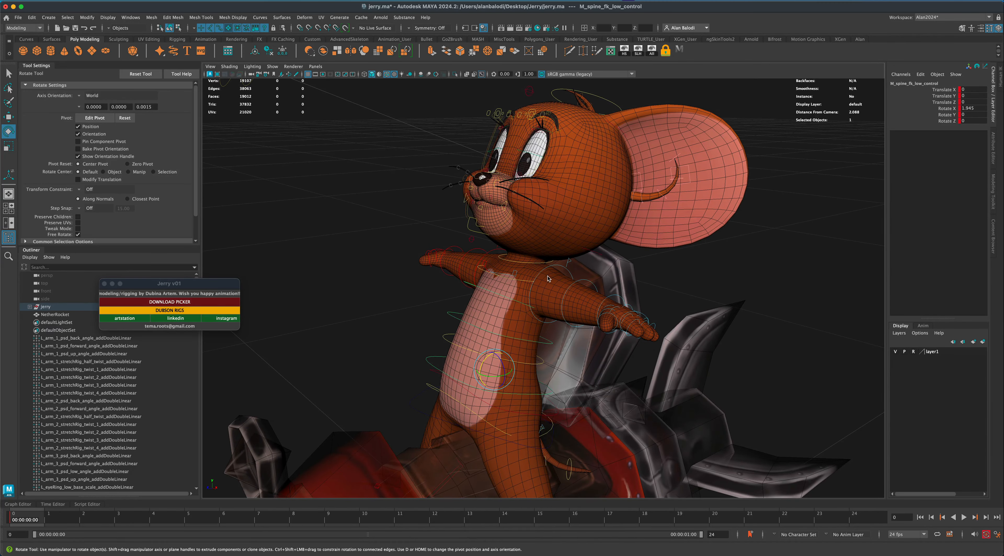
{"action": "left_click_drag", "start_coordinate": [413, 380], "coordinate": [544, 316], "text": "alt"}
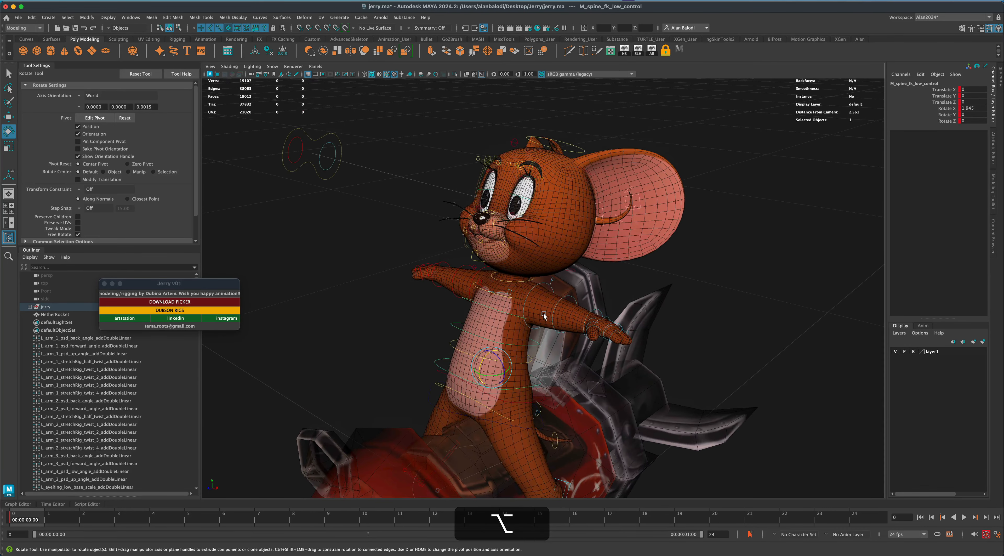
{"action": "left_click", "coordinate": [543, 286]}
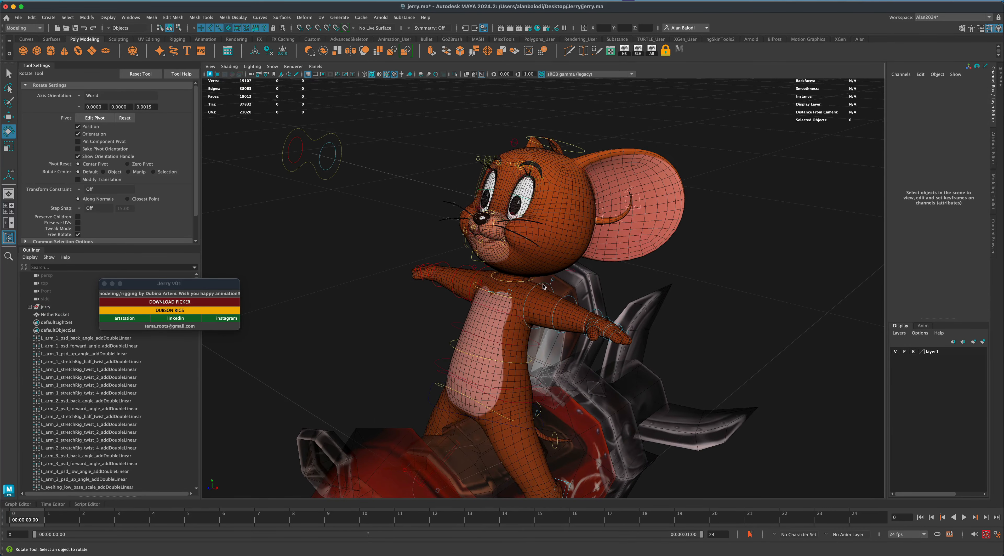
{"action": "left_click_drag", "start_coordinate": [547, 375], "coordinate": [554, 379], "text": "alt"}
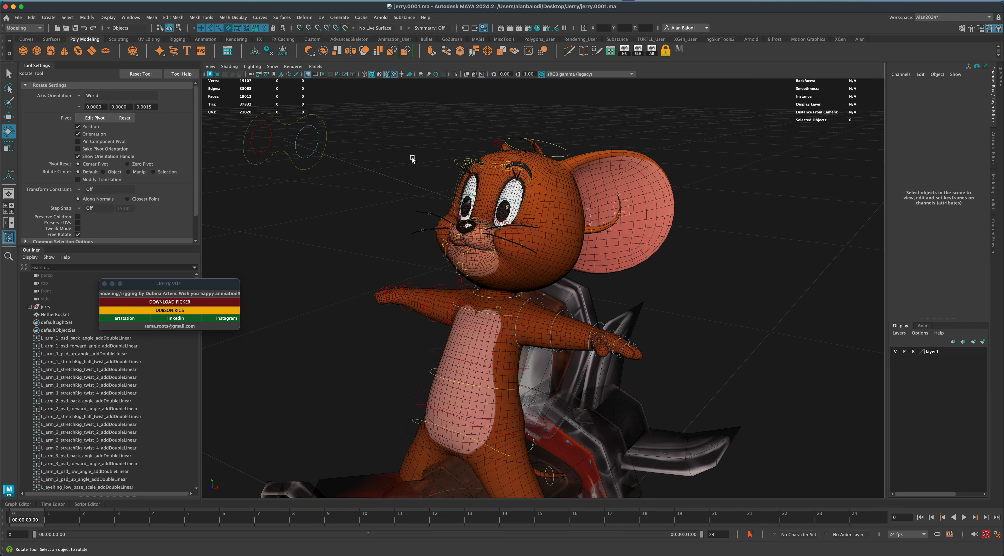
Raise both arms by rotating the left and right shoulder FK controls together to about 21 degrees in Z, using Object axis orientation.
{"action": "key", "text": "e"}
{"action": "left_click", "coordinate": [533, 301]}
{"action": "left_click_drag", "start_coordinate": [532, 301], "coordinate": [535, 299]}
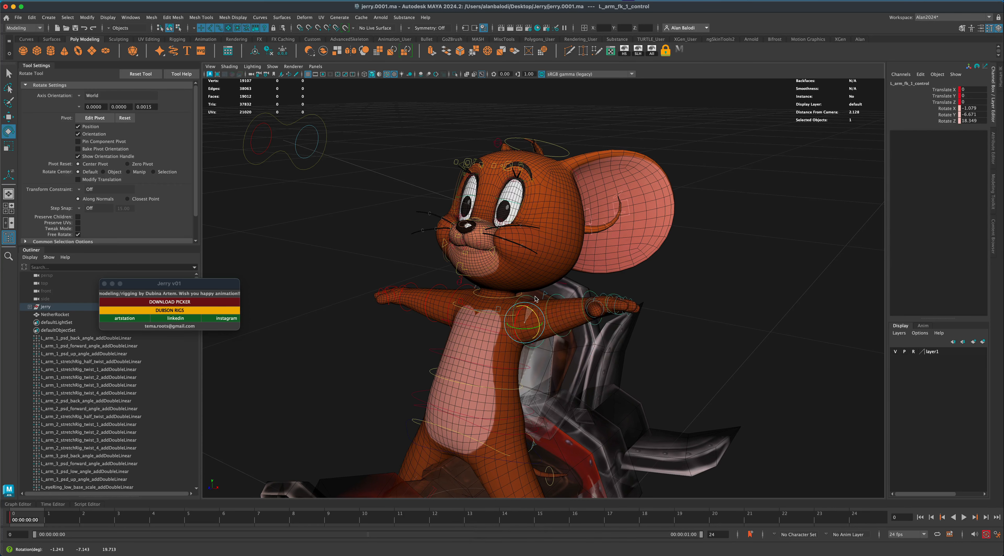
{"action": "key", "text": "super+z"}
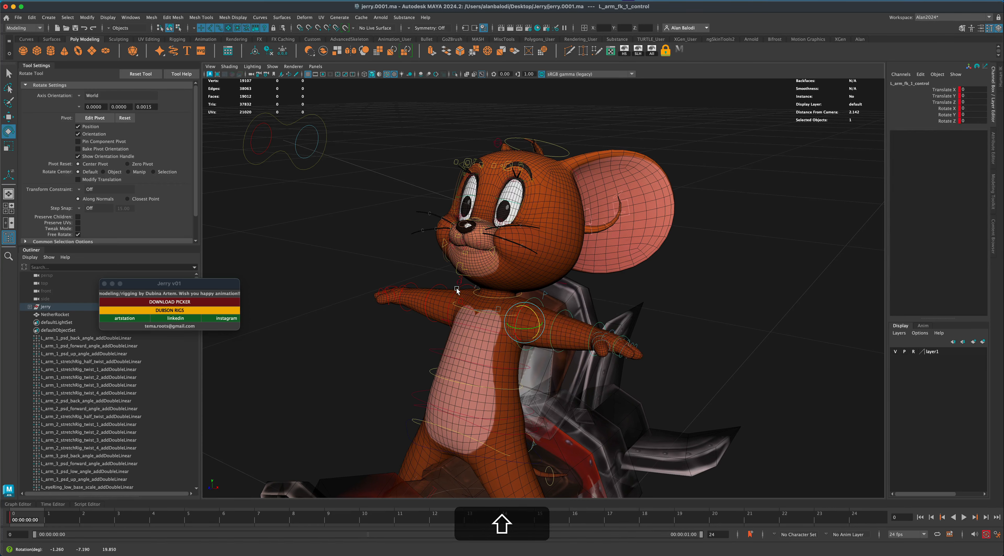
{"action": "left_click", "coordinate": [457, 292], "text": "shift"}
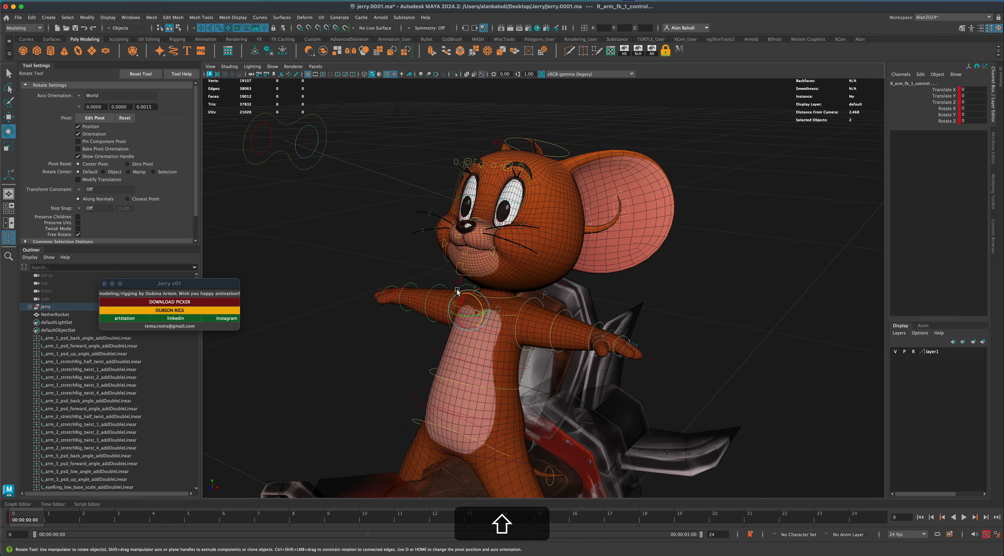
{"action": "left_click", "coordinate": [78, 97]}
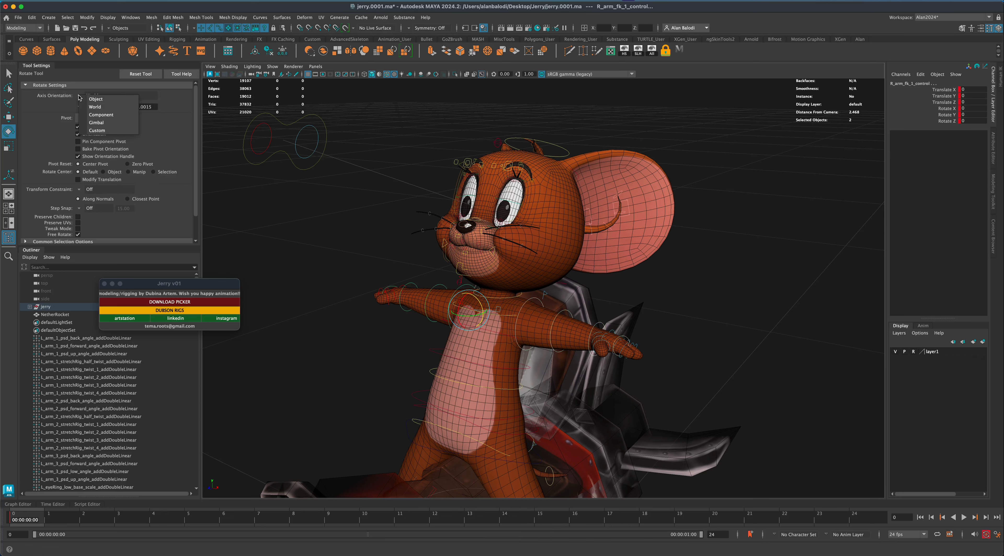
{"action": "left_click", "coordinate": [103, 100]}
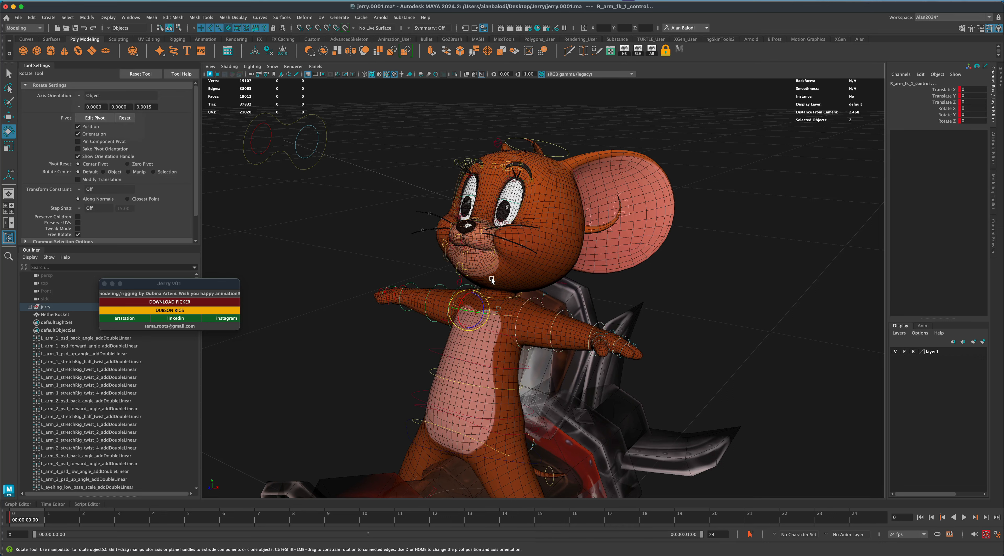
{"action": "mouse_move", "coordinate": [482, 304]}
{"action": "left_mouse_down"}
{"action": "mouse_move", "coordinate": [486, 315]}
{"action": "mouse_move", "coordinate": [481, 295]}
{"action": "mouse_move", "coordinate": [488, 306]}
{"action": "left_mouse_up"}
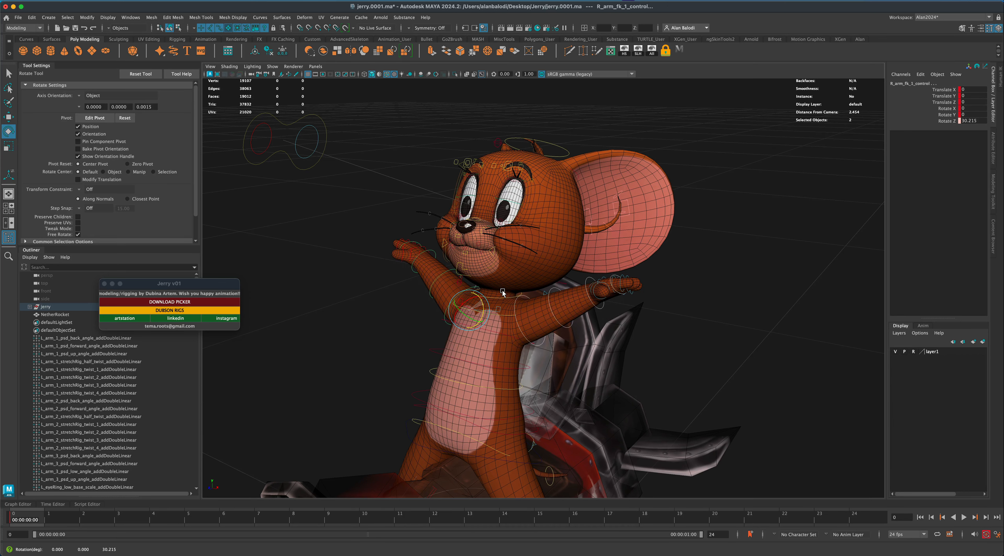
Tilt the mouse's head back by rotating the neck control to about -17.5 degrees in X.
{"action": "scroll", "coordinate": [783, 376], "scroll_direction": "down", "scroll_amount": 5}
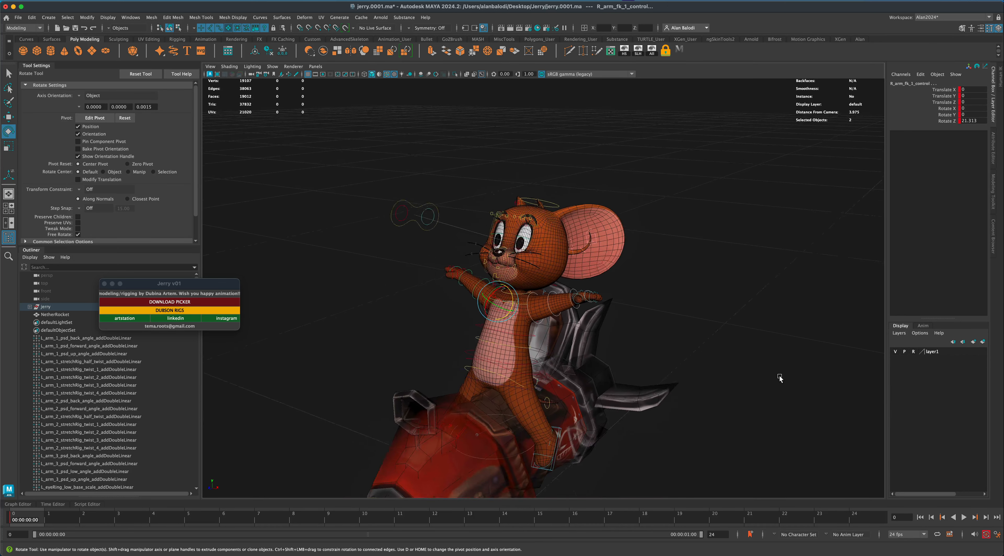
{"action": "left_click_drag", "start_coordinate": [783, 376], "coordinate": [601, 291], "text": "alt"}
{"action": "left_click_drag", "start_coordinate": [450, 266], "coordinate": [532, 250], "text": "alt"}
{"action": "left_click", "coordinate": [524, 264]}
{"action": "left_click_drag", "start_coordinate": [471, 269], "coordinate": [448, 272], "text": "alt"}
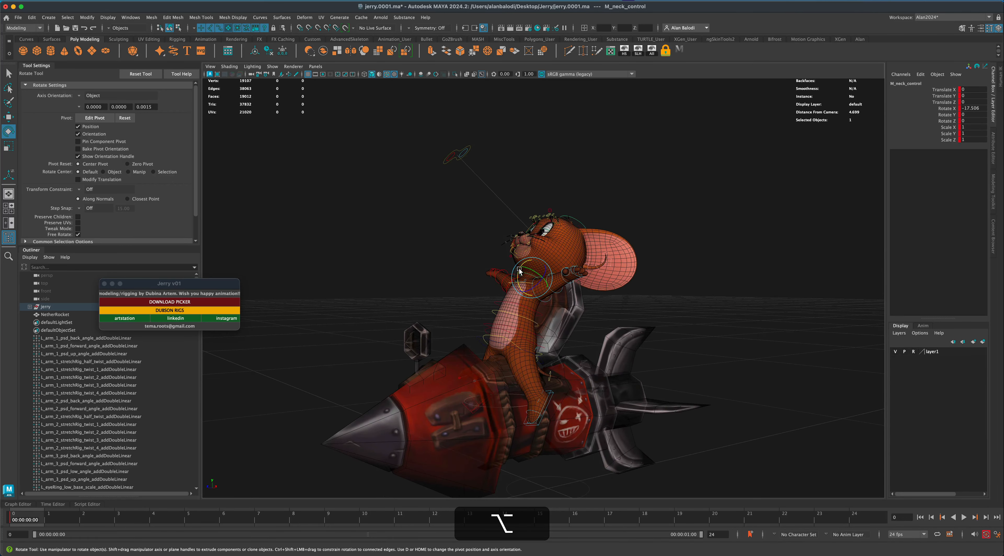
Move the central eye aim control to about 0.19 in Y and -0.08 in Z to redirect the gaze.
{"action": "left_click_drag", "start_coordinate": [520, 272], "coordinate": [359, 248]}
{"action": "key", "text": "w"}
{"action": "left_click_drag", "start_coordinate": [359, 248], "coordinate": [424, 297]}
Open the mouth by rotating the jaw control to about 13.8 degrees in X.
{"action": "right_click_drag", "start_coordinate": [424, 296], "coordinate": [690, 356], "text": "alt"}
{"action": "middle_click_drag", "start_coordinate": [689, 353], "coordinate": [694, 351], "text": "alt"}
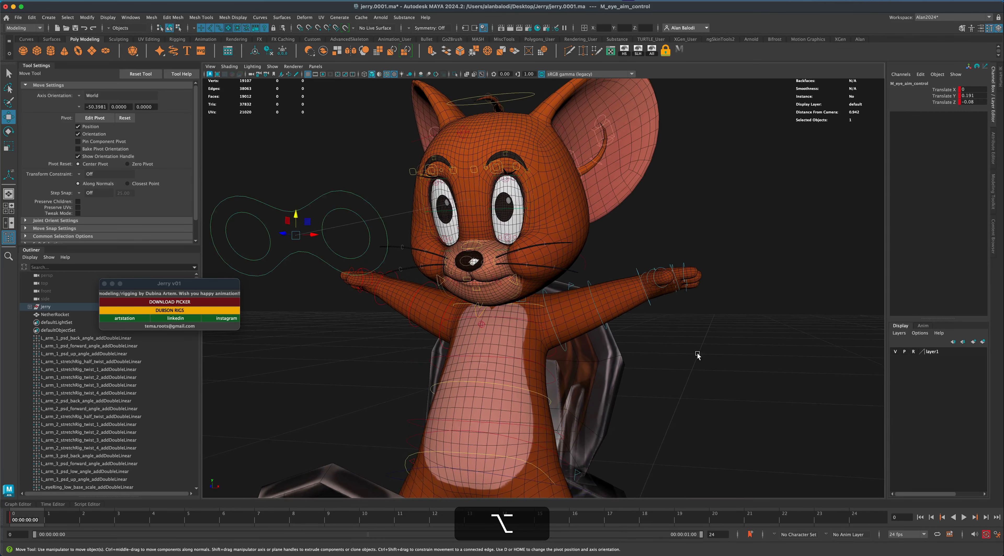
{"action": "scroll", "coordinate": [694, 351], "scroll_direction": "down", "scroll_amount": 1}
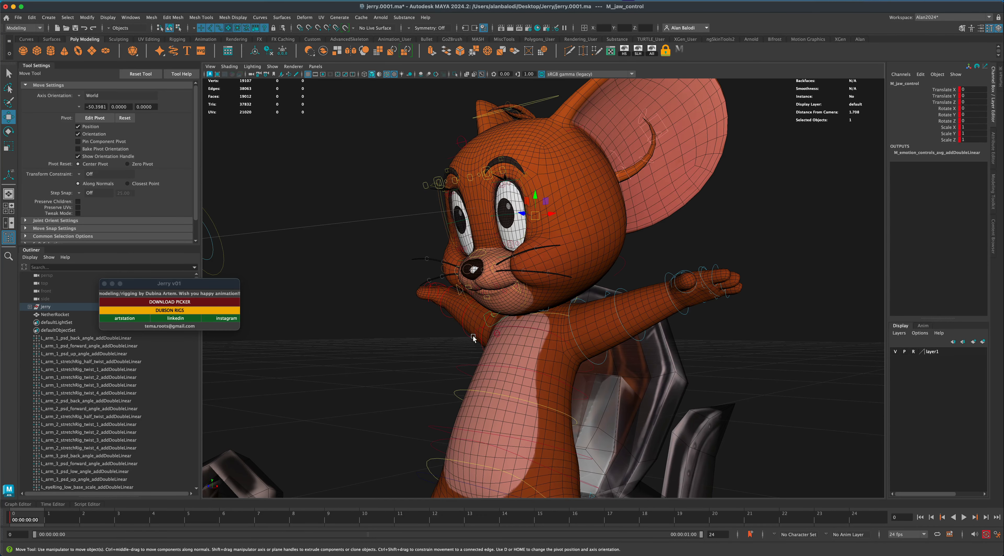
{"action": "key", "text": "e"}
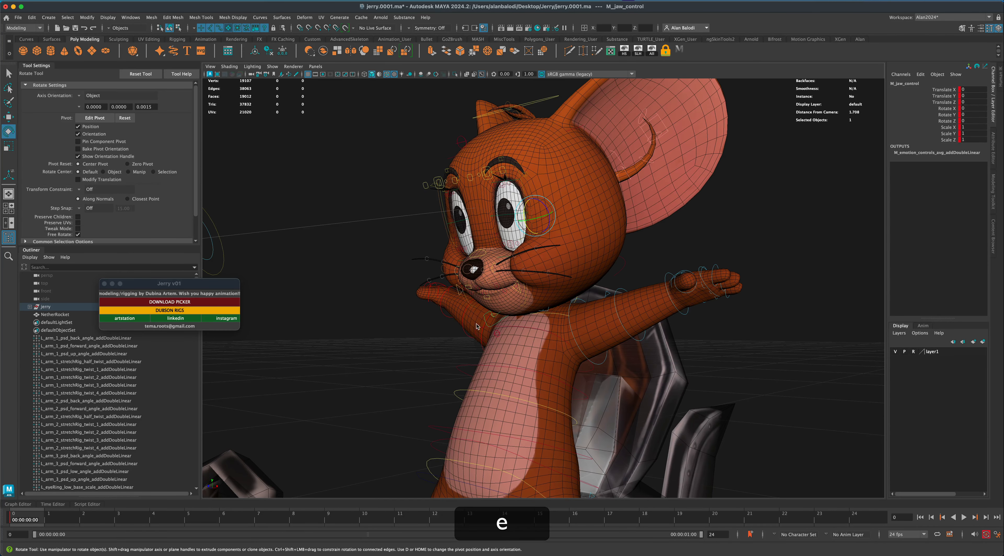
{"action": "left_click_drag", "start_coordinate": [525, 227], "coordinate": [528, 233]}
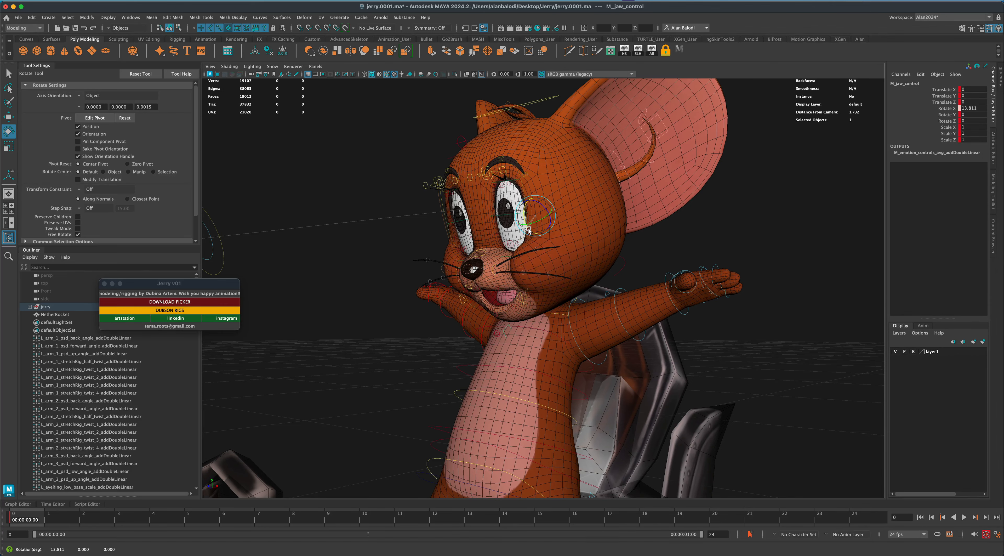
Shape a wide smile by moving the mouth-corner emotion controls outward and up, left to about 0.53, 0.72 and right to about 0.46, 0.79.
{"action": "left_click_drag", "start_coordinate": [752, 417], "coordinate": [760, 382], "text": "alt"}
{"action": "right_click_drag", "start_coordinate": [760, 381], "coordinate": [738, 384], "text": "alt"}
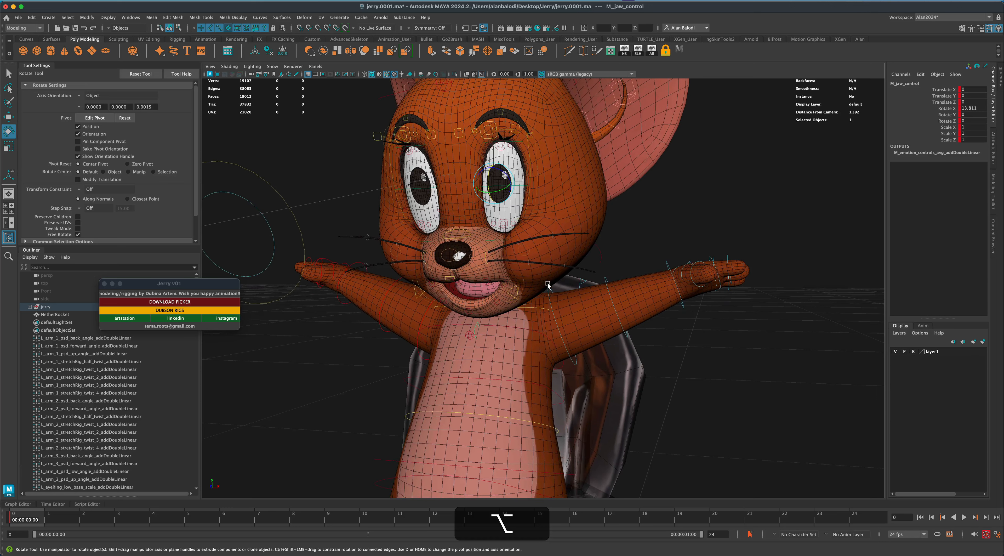
{"action": "left_click_drag", "start_coordinate": [653, 261], "coordinate": [571, 270], "text": "alt"}
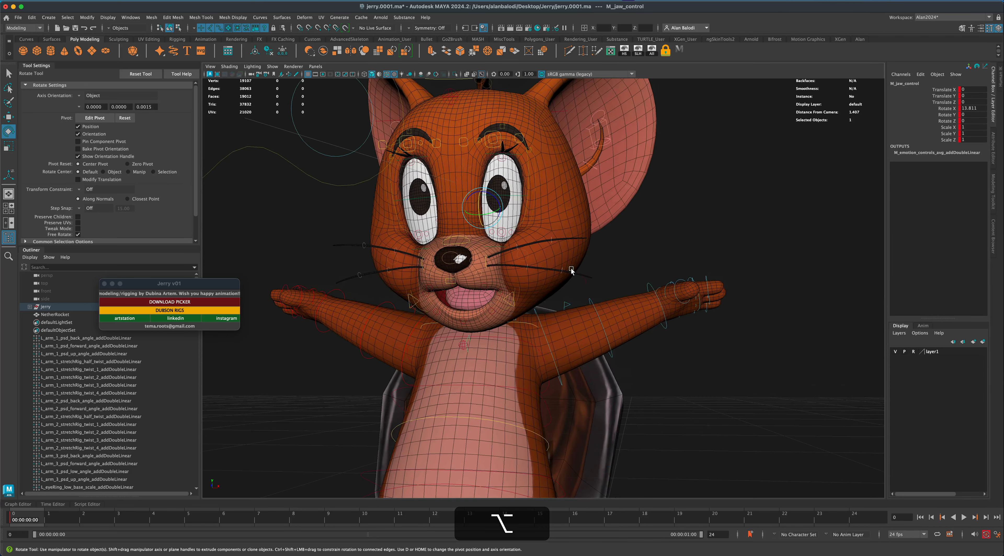
{"action": "left_click", "coordinate": [511, 297]}
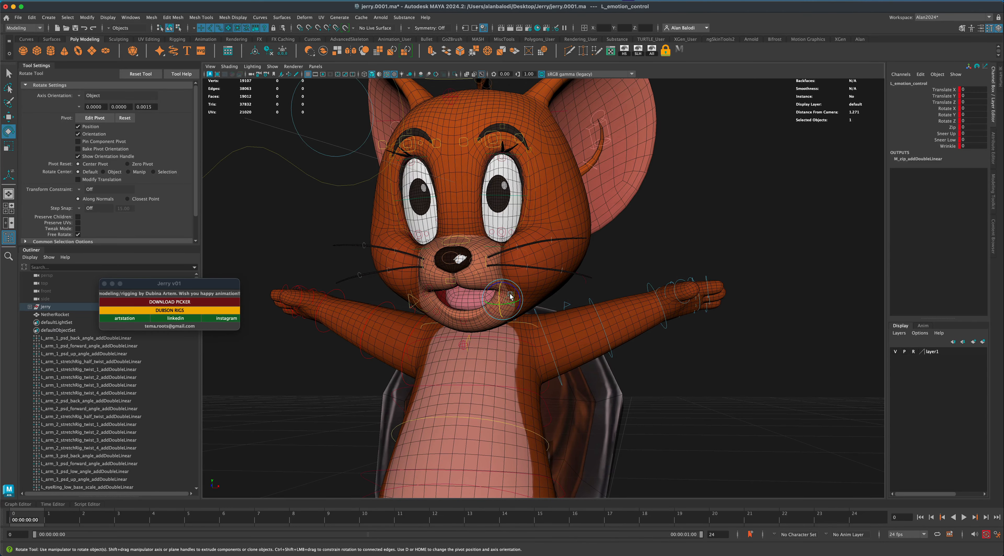
{"action": "key", "text": "w"}
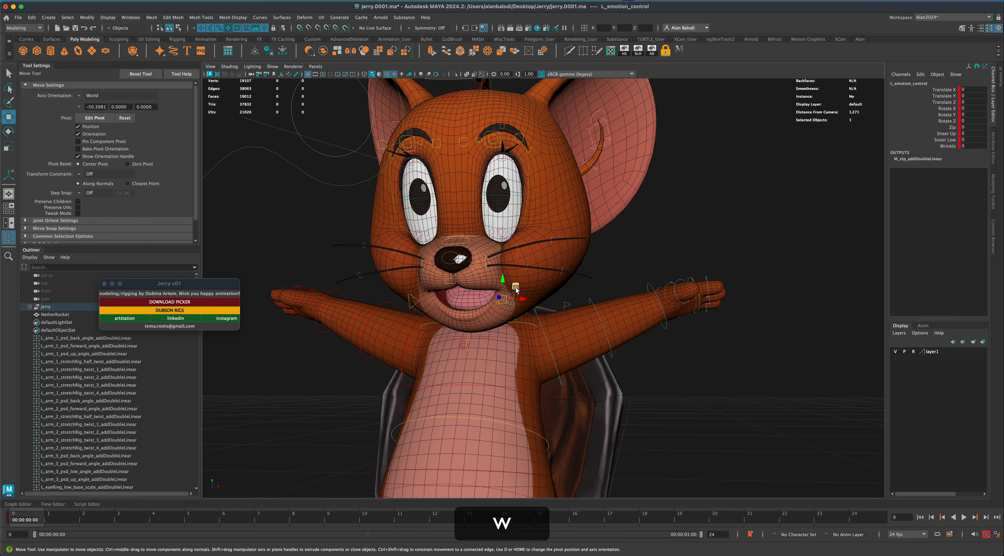
{"action": "left_click_drag", "start_coordinate": [516, 290], "coordinate": [534, 257]}
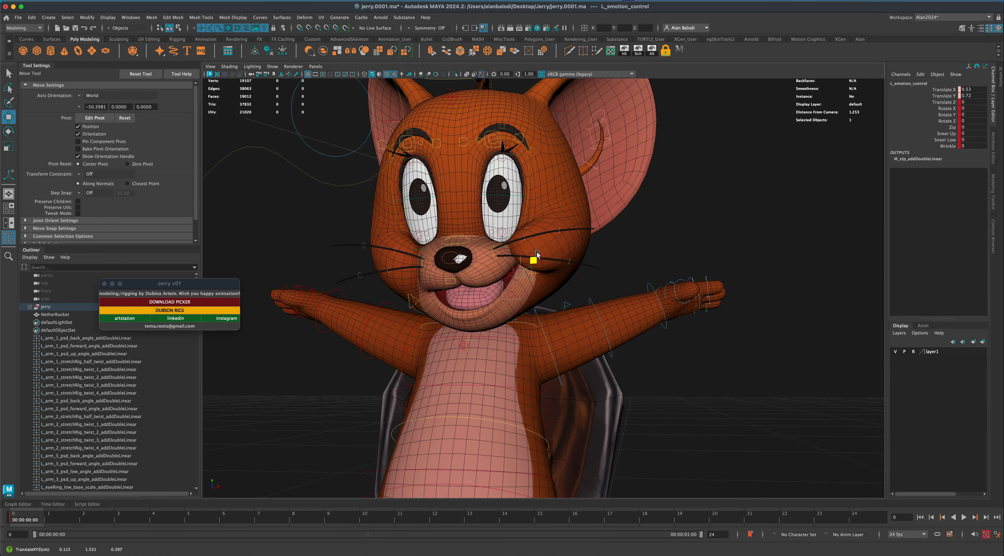
{"action": "left_click", "coordinate": [409, 296]}
{"action": "left_click_drag", "start_coordinate": [430, 289], "coordinate": [413, 263]}
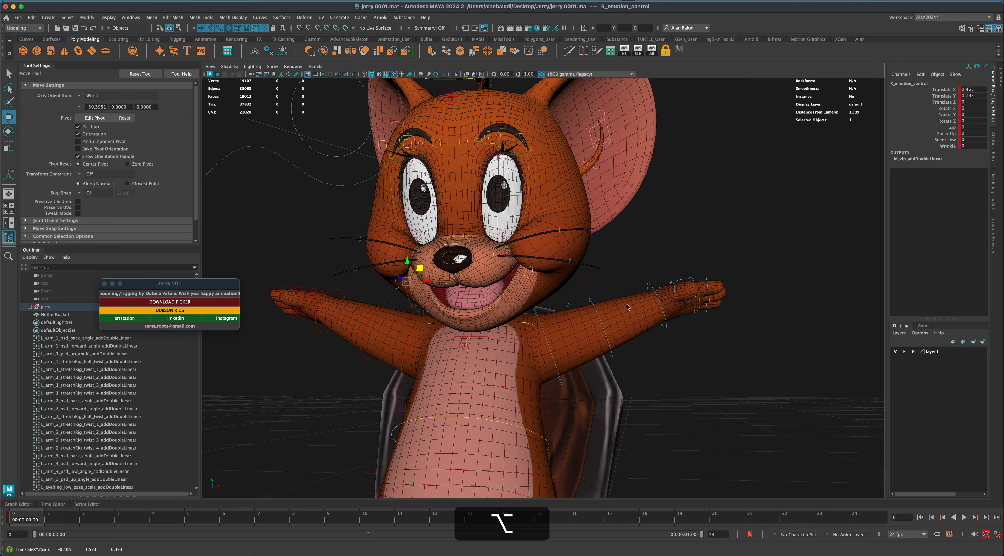
Raise the middle brow hair controls of both eyebrows together by about 0.02 in Y.
{"action": "left_click_drag", "start_coordinate": [405, 335], "coordinate": [545, 331], "text": "alt"}
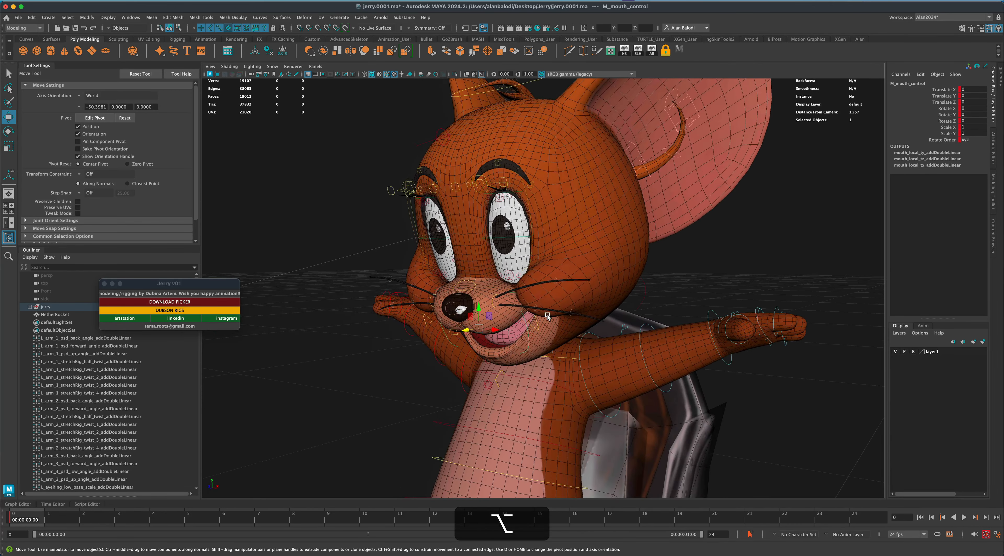
{"action": "left_click", "coordinate": [499, 163]}
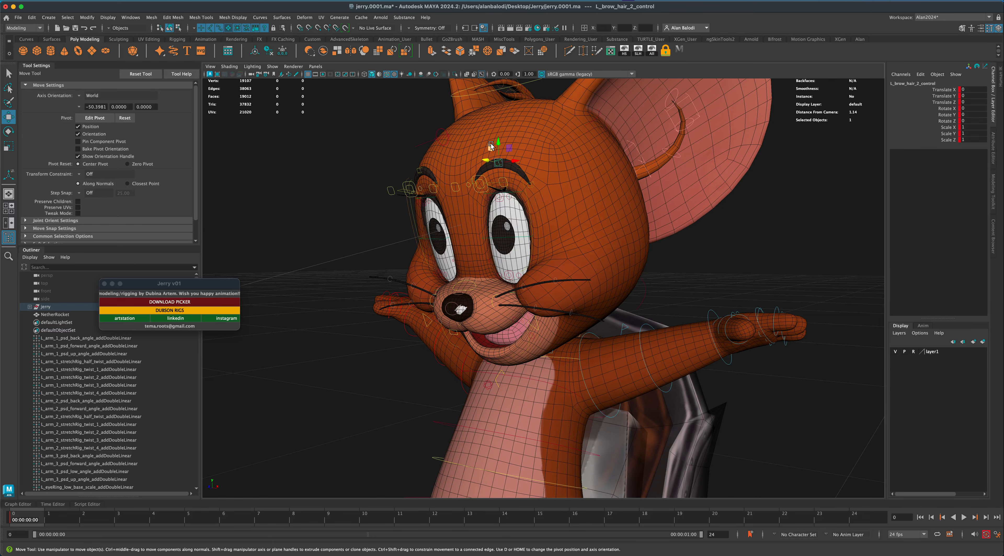
{"action": "key", "text": "super+z"}
{"action": "key", "text": "alt+super+z"}
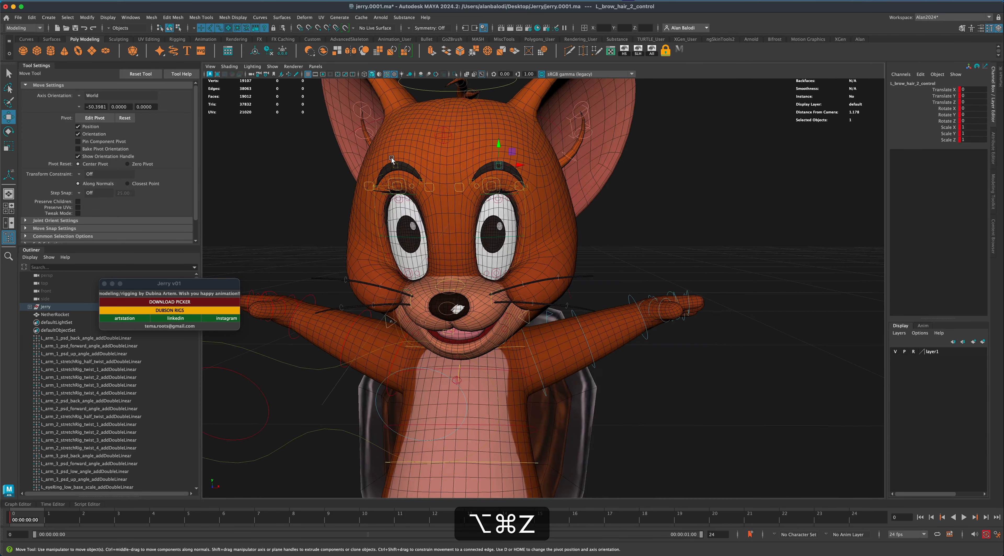
{"action": "left_click_drag", "start_coordinate": [396, 145], "coordinate": [396, 124]}
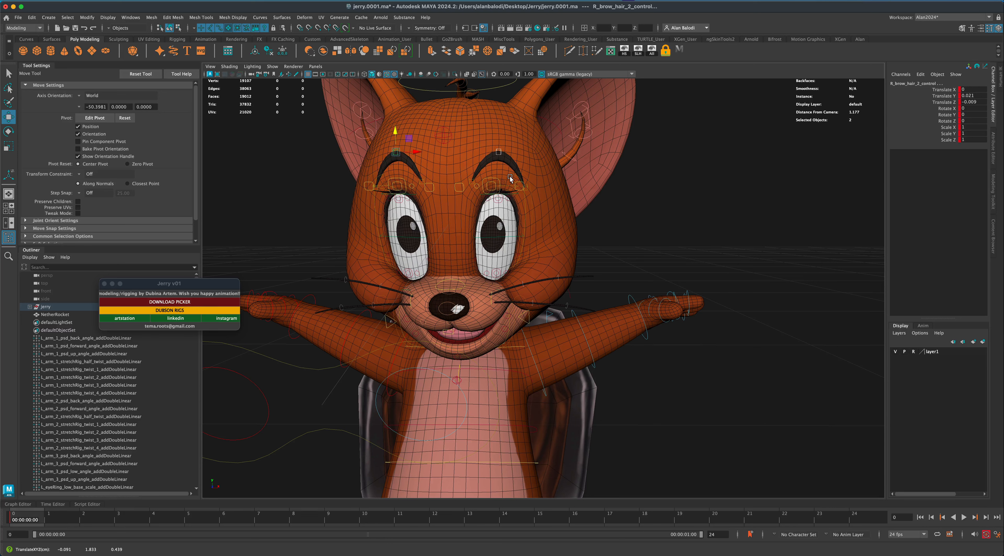
Raise the middle brow controls above both eyes together to about 0.2 in Y.
{"action": "left_click", "coordinate": [496, 183]}
{"action": "left_click_drag", "start_coordinate": [492, 170], "coordinate": [492, 153]}
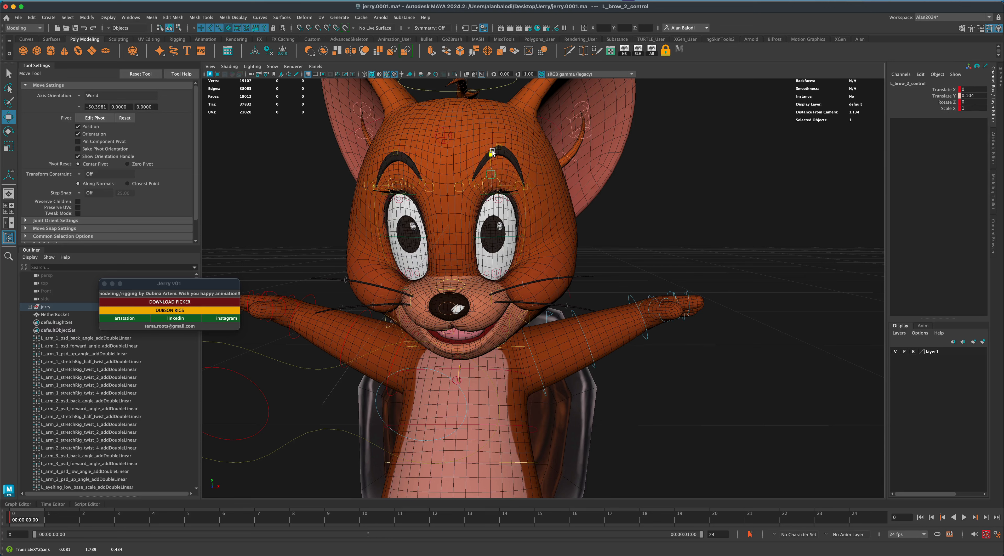
{"action": "key", "text": "super+z"}
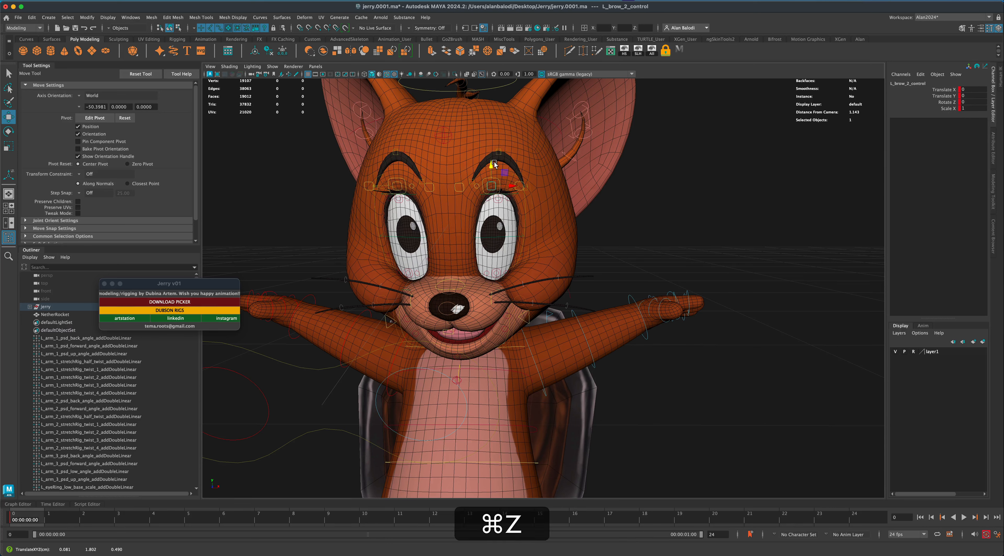
{"action": "left_click", "coordinate": [398, 183], "text": "shift"}
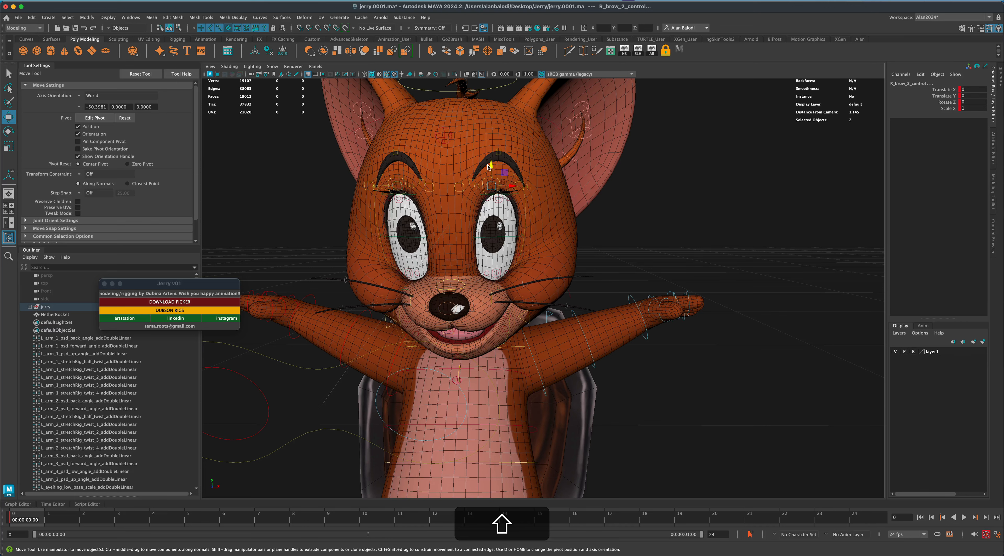
{"action": "left_click_drag", "start_coordinate": [490, 166], "coordinate": [507, 152]}
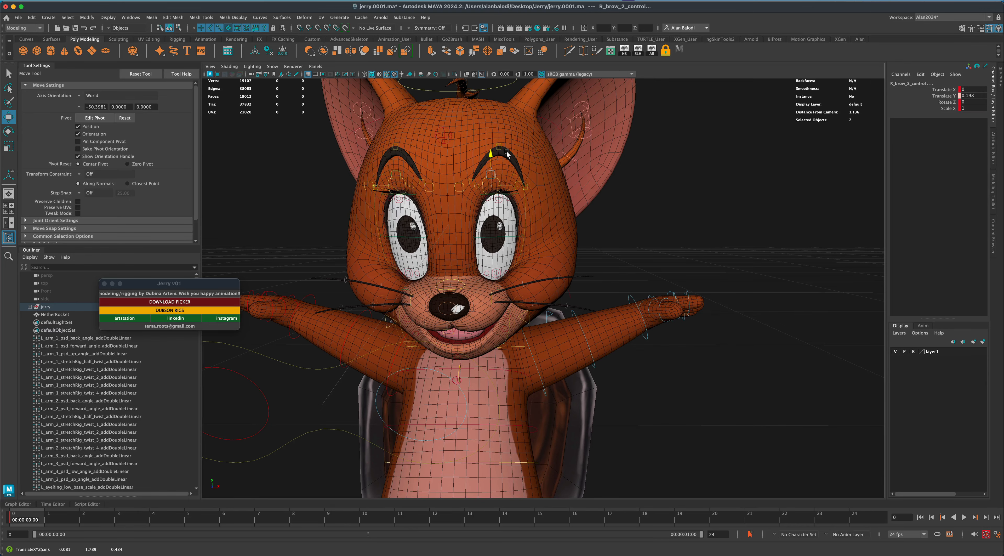
Rotate both base ear controls backwards together with object axis orientation, to about -17 in X, 28 in Y and -59 degrees in Z.
{"action": "left_click_drag", "start_coordinate": [556, 204], "coordinate": [577, 213], "text": "alt"}
{"action": "left_click", "coordinate": [531, 183]}
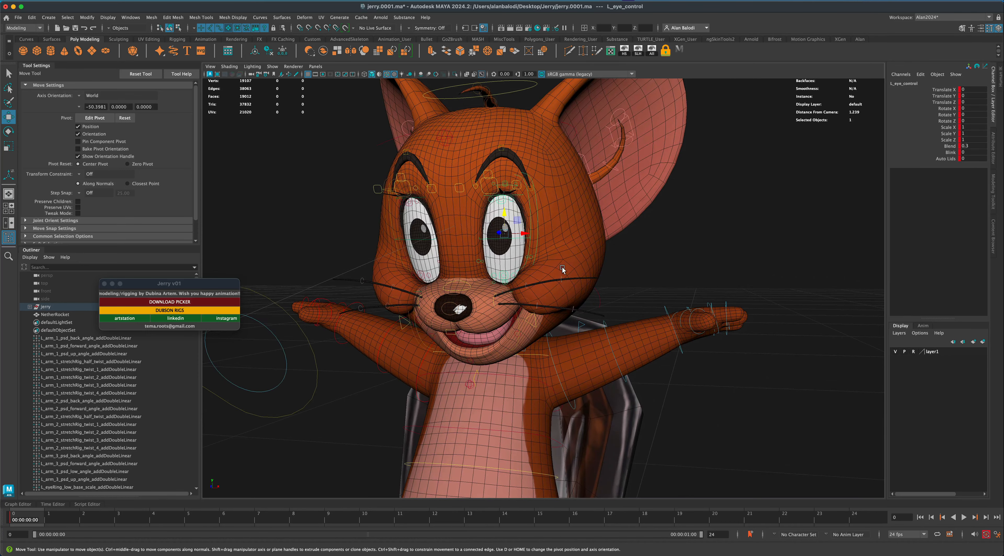
{"action": "left_click_drag", "start_coordinate": [563, 267], "coordinate": [613, 199], "text": "alt"}
{"action": "left_click", "coordinate": [611, 194]}
{"action": "middle_click_drag", "start_coordinate": [692, 276], "coordinate": [674, 279], "text": "alt"}
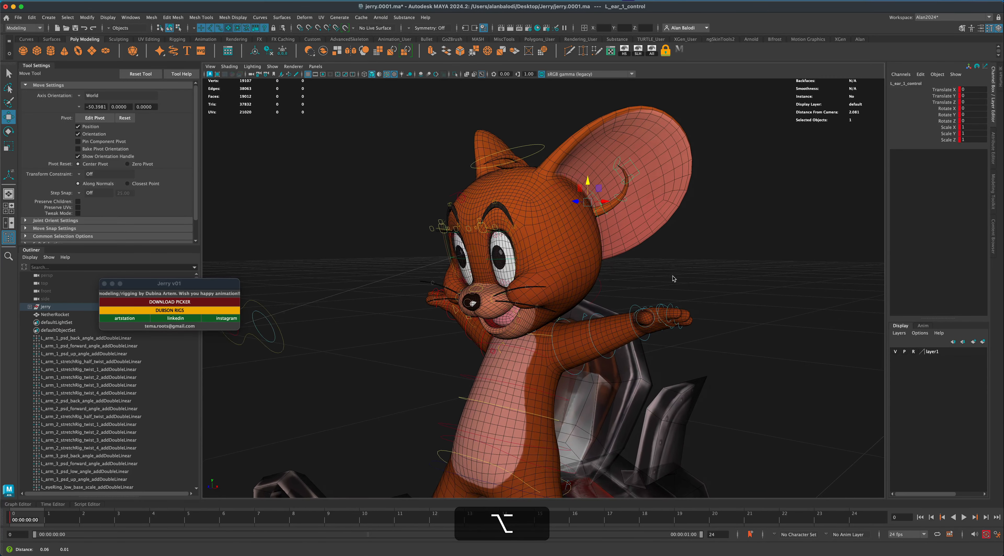
{"action": "left_click_drag", "start_coordinate": [343, 218], "coordinate": [296, 197], "text": "alt"}
{"action": "left_click", "coordinate": [294, 194], "text": "shift"}
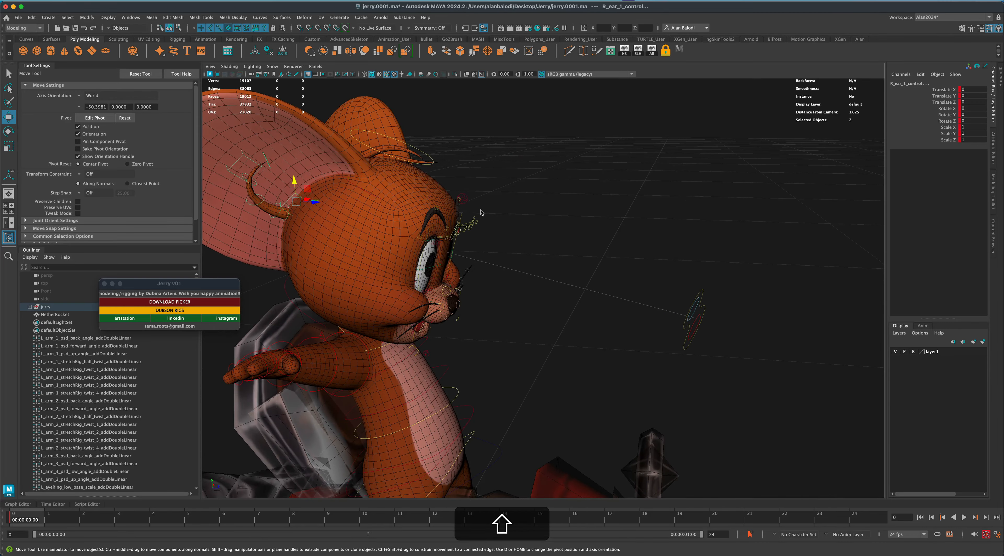
{"action": "left_click_drag", "start_coordinate": [618, 231], "coordinate": [562, 229], "text": "alt+shift"}
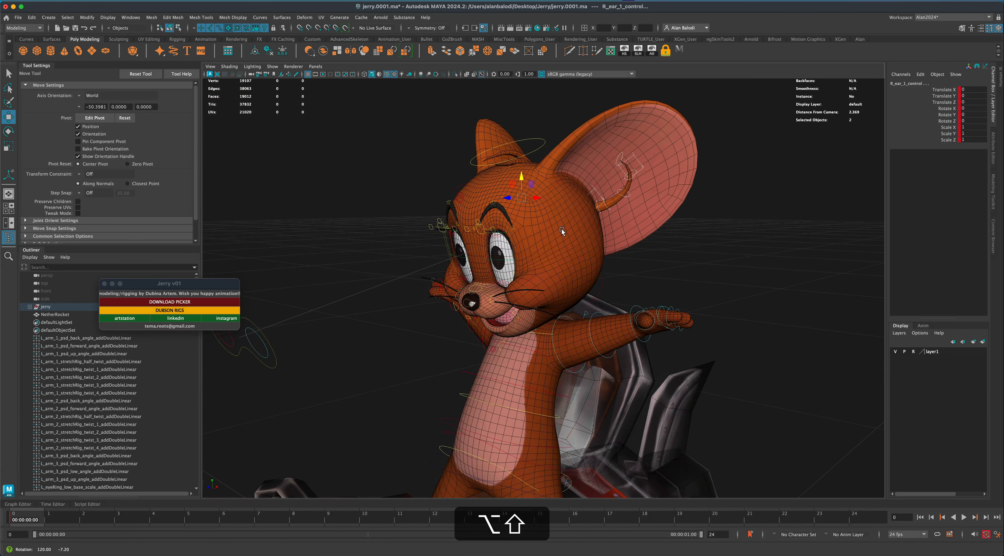
{"action": "left_click", "coordinate": [84, 100]}
{"action": "left_click", "coordinate": [93, 99]}
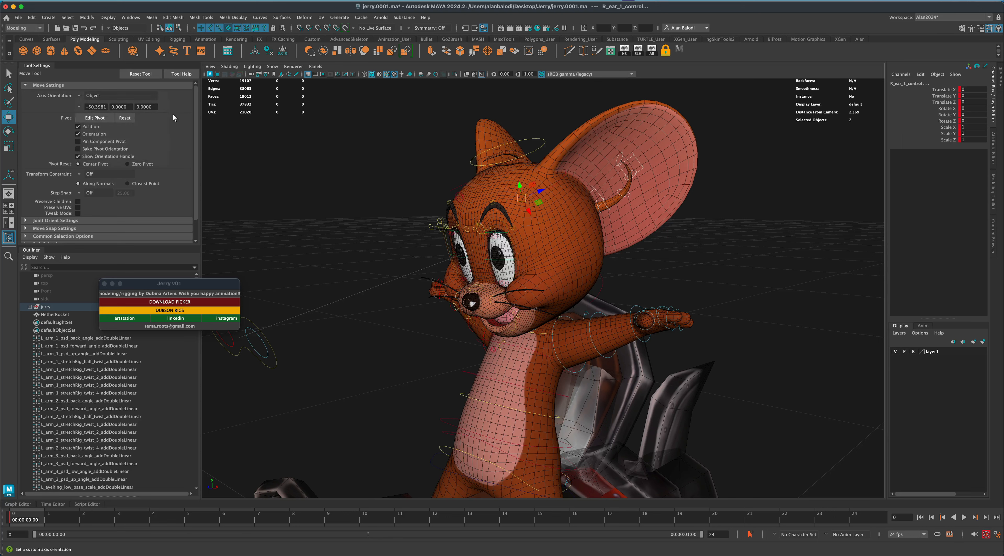
{"action": "key", "text": "e"}
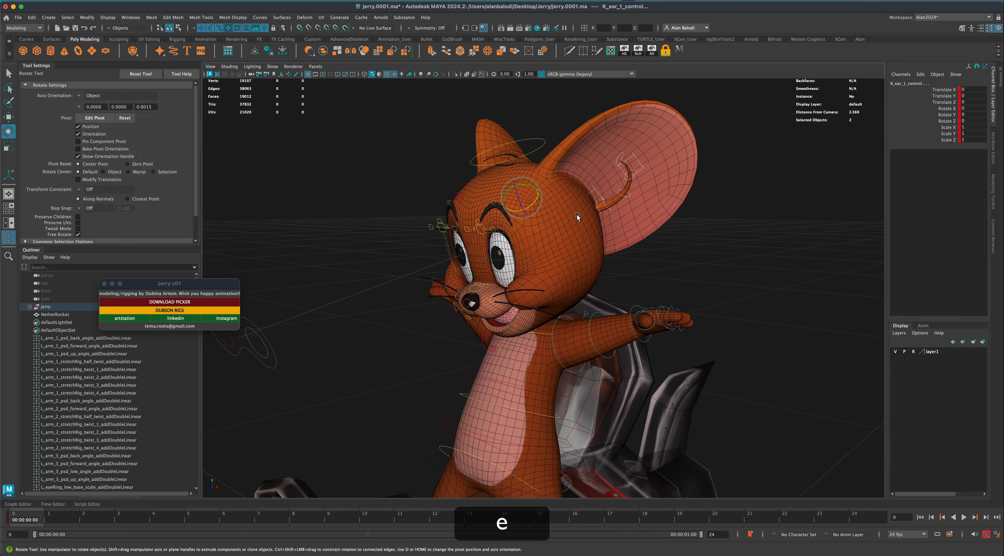
{"action": "left_click_drag", "start_coordinate": [528, 197], "coordinate": [530, 299]}
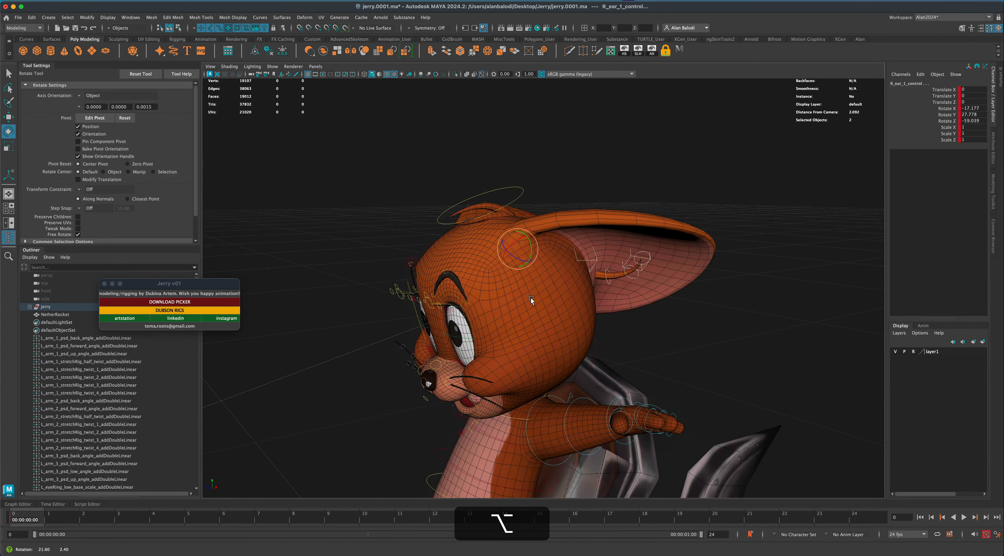
Flip the right head hair control backwards by rotating it to about -171 degrees in X.
{"action": "left_click_drag", "start_coordinate": [558, 198], "coordinate": [540, 173], "text": "alt"}
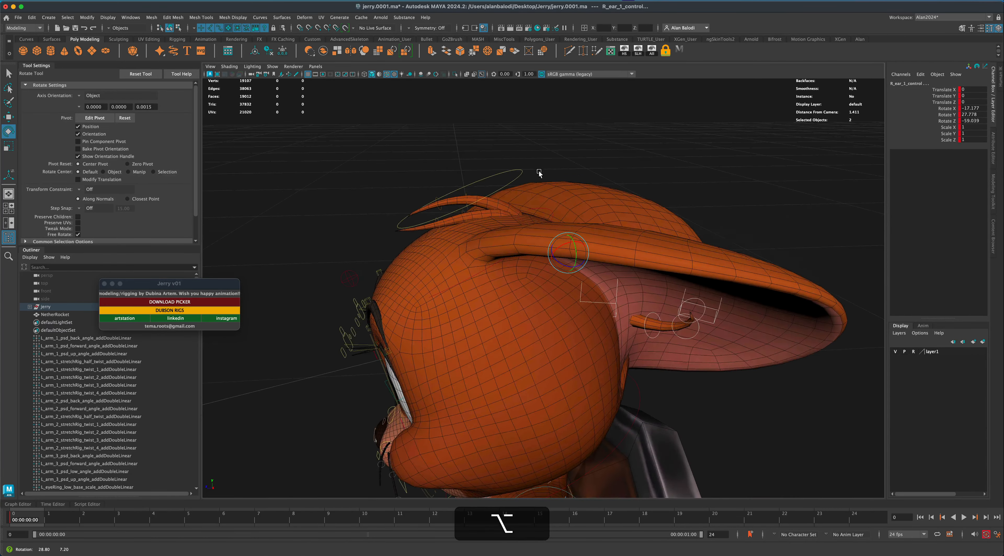
{"action": "left_click", "coordinate": [493, 211]}
{"action": "left_click_drag", "start_coordinate": [491, 205], "coordinate": [499, 191]}
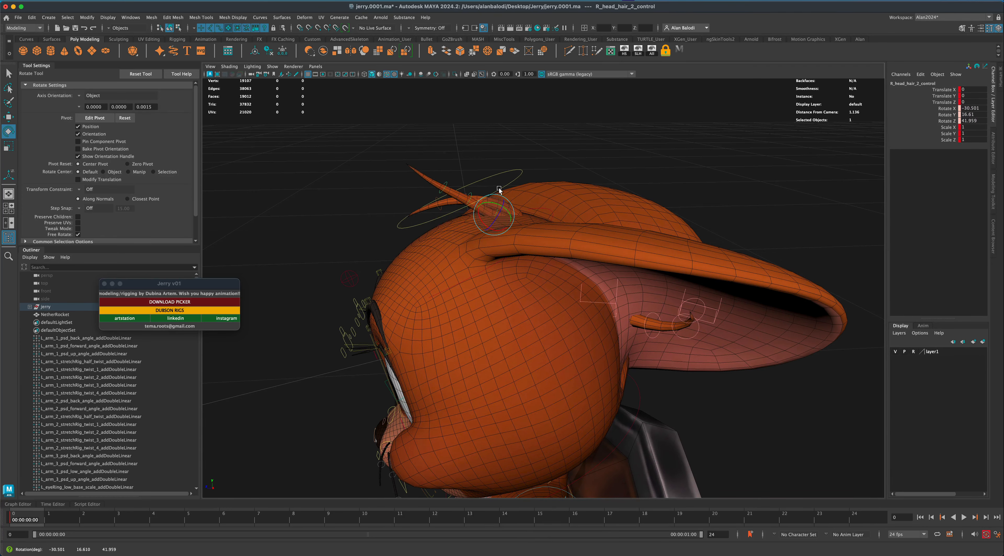
{"action": "key", "text": "super+z"}
{"action": "scroll", "coordinate": [514, 305], "scroll_direction": "down", "scroll_amount": 5}
{"action": "scroll", "coordinate": [515, 305], "scroll_direction": "up", "scroll_amount": 3}
{"action": "mouse_move", "coordinate": [465, 283]}
{"action": "left_mouse_down", "text": "alt"}
{"action": "mouse_move", "coordinate": [488, 274]}
{"action": "mouse_move", "coordinate": [474, 280]}
{"action": "left_mouse_up", "text": "alt"}
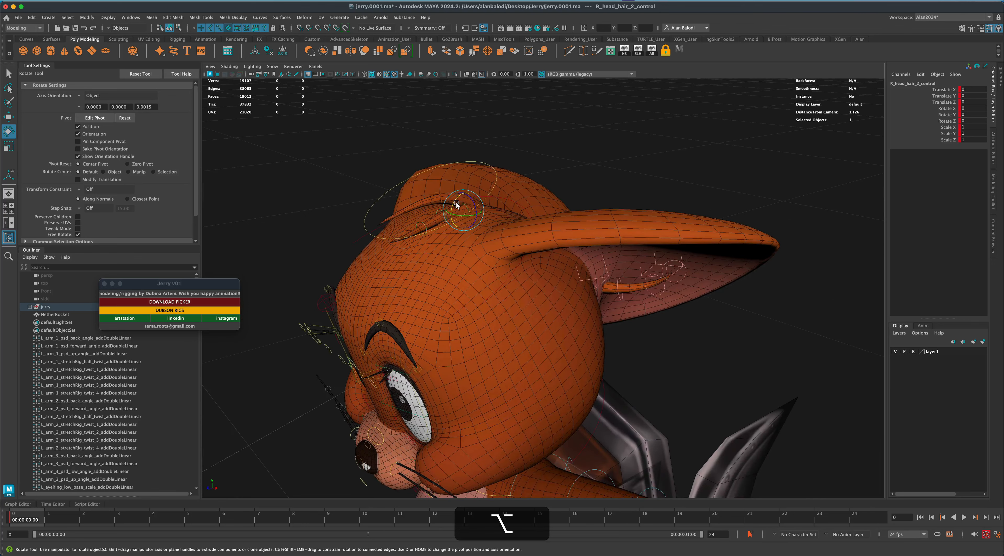
{"action": "left_click_drag", "start_coordinate": [455, 201], "coordinate": [486, 160]}
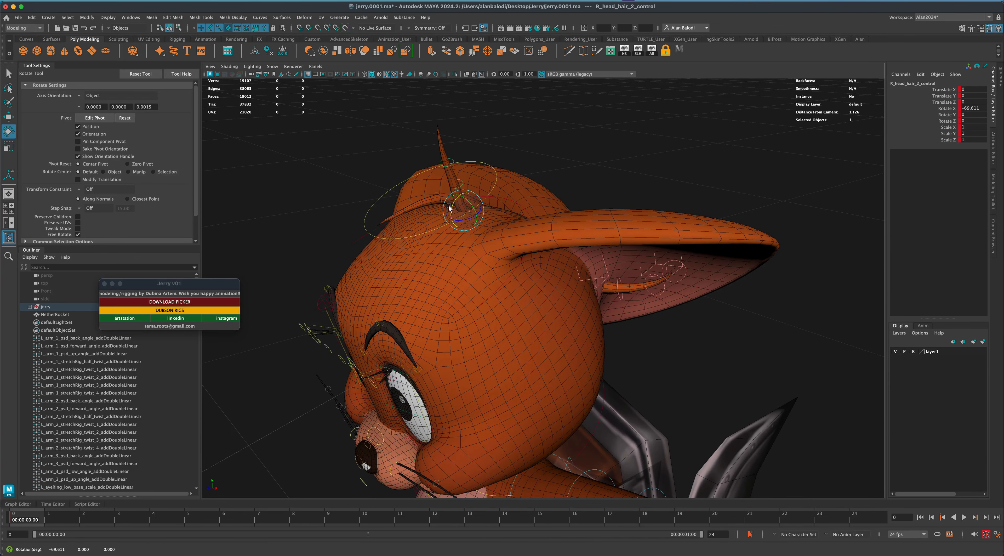
{"action": "left_click_drag", "start_coordinate": [449, 209], "coordinate": [470, 167]}
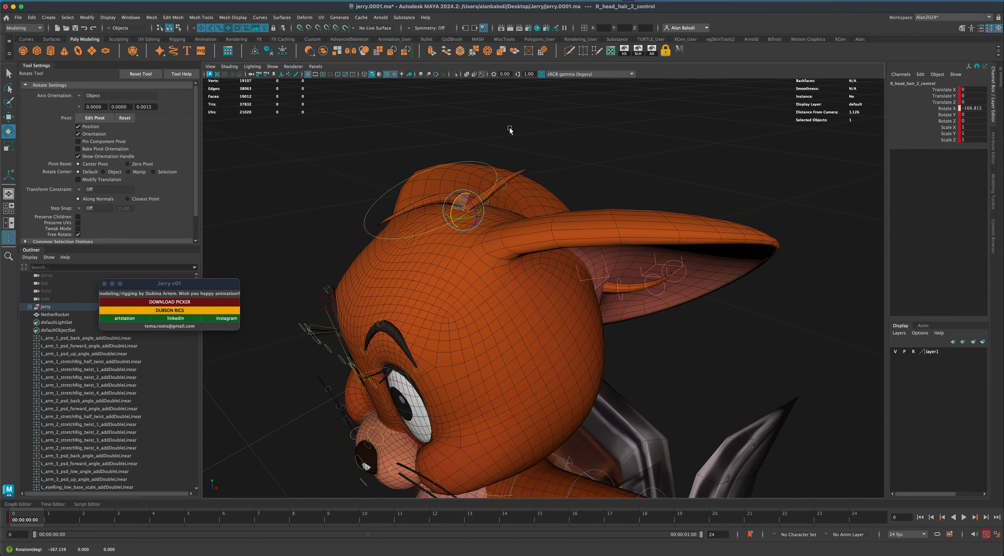
{"action": "left_click_drag", "start_coordinate": [518, 136], "coordinate": [526, 358], "text": "alt"}
{"action": "middle_click_drag", "start_coordinate": [435, 385], "coordinate": [521, 286], "text": "alt"}
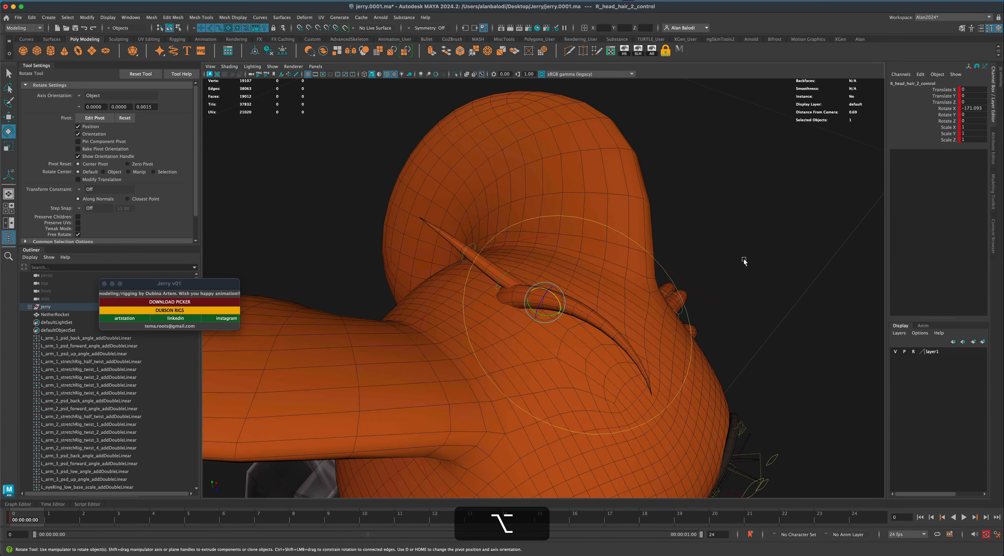
{"action": "left_click", "coordinate": [743, 259]}
Rotate the left head hair control to about -151, -21, 50 degrees and move it to about -0.027, -0.013, -0.035.
{"action": "left_click_drag", "start_coordinate": [533, 293], "coordinate": [527, 291], "text": "alt"}
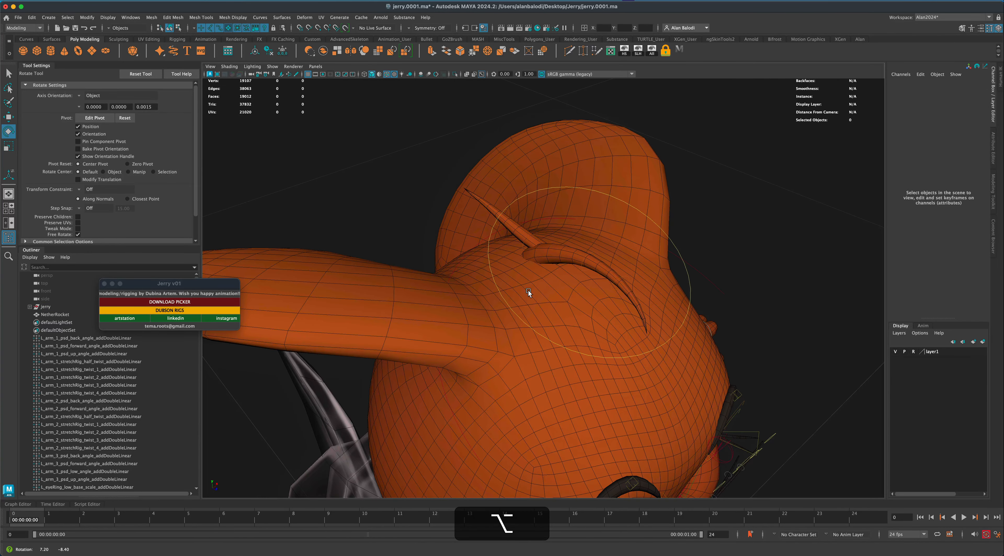
{"action": "left_click", "coordinate": [549, 251]}
{"action": "left_click_drag", "start_coordinate": [548, 248], "coordinate": [638, 239]}
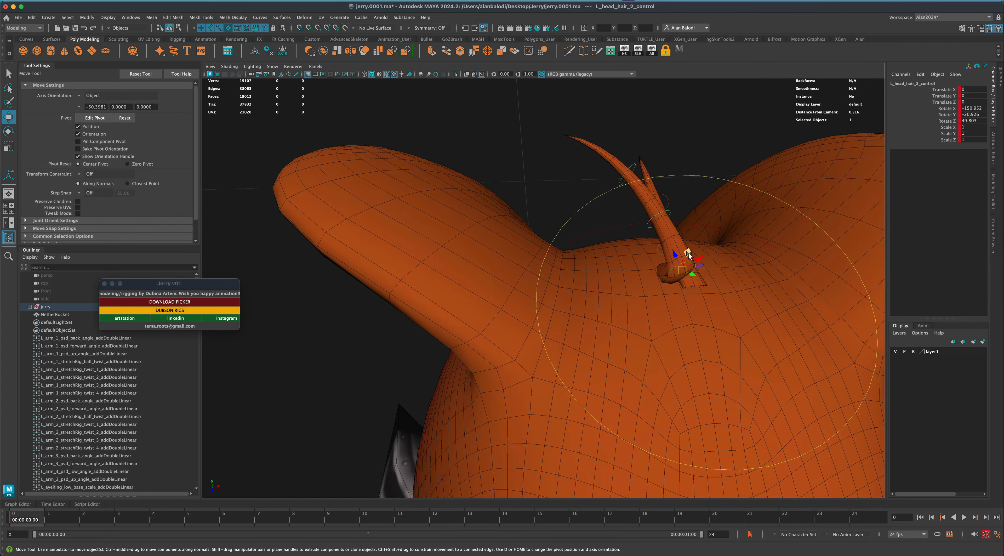
{"action": "left_click_drag", "start_coordinate": [689, 256], "coordinate": [640, 256]}
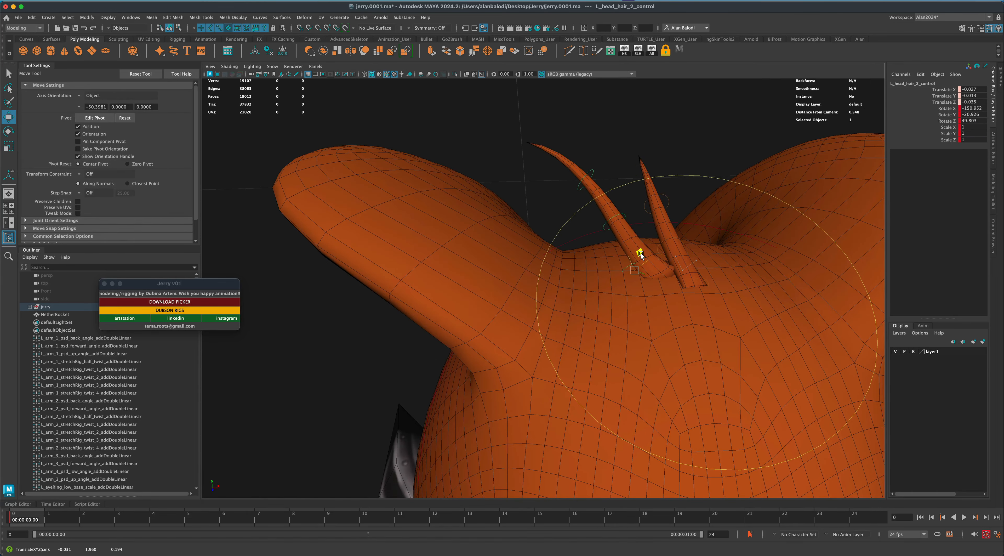
Examine Jerry's full pose on the rocket from several angles with nothing selected.
{"action": "scroll", "coordinate": [655, 322], "scroll_direction": "down", "scroll_amount": 10}
{"action": "left_click_drag", "start_coordinate": [651, 333], "coordinate": [627, 384], "text": "alt"}
{"action": "scroll", "coordinate": [576, 335], "scroll_direction": "down", "scroll_amount": 5}
{"action": "middle_click_drag", "start_coordinate": [627, 384], "coordinate": [574, 274], "text": "alt"}
{"action": "scroll", "coordinate": [575, 355], "scroll_direction": "down", "scroll_amount": 6}
{"action": "scroll", "coordinate": [574, 275], "scroll_direction": "down", "scroll_amount": 3}
{"action": "left_click_drag", "start_coordinate": [574, 300], "coordinate": [571, 332], "text": "alt"}
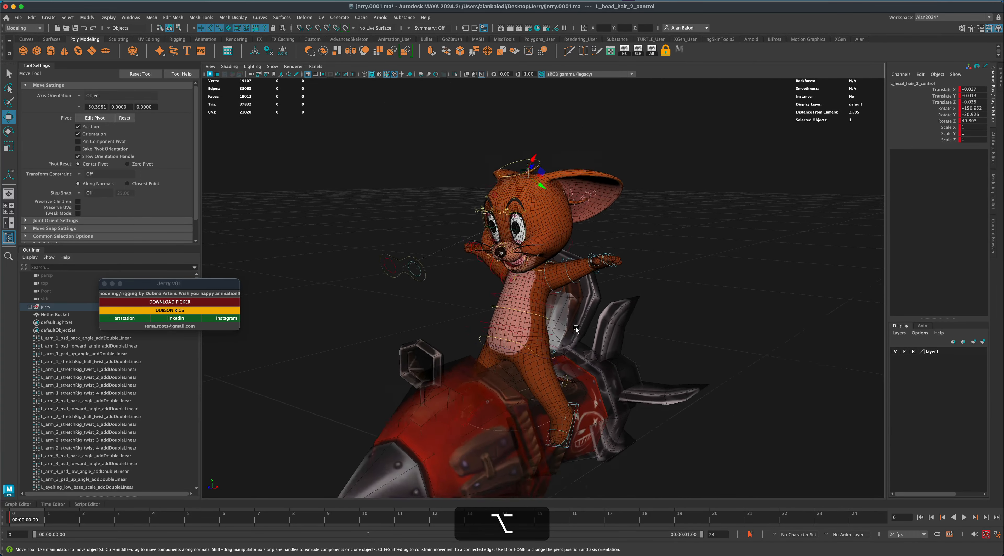
{"action": "scroll", "coordinate": [571, 334], "scroll_direction": "down", "scroll_amount": 1}
{"action": "middle_click_drag", "start_coordinate": [571, 334], "coordinate": [570, 307], "text": "alt"}
{"action": "left_click_drag", "start_coordinate": [571, 308], "coordinate": [515, 310], "text": "alt"}
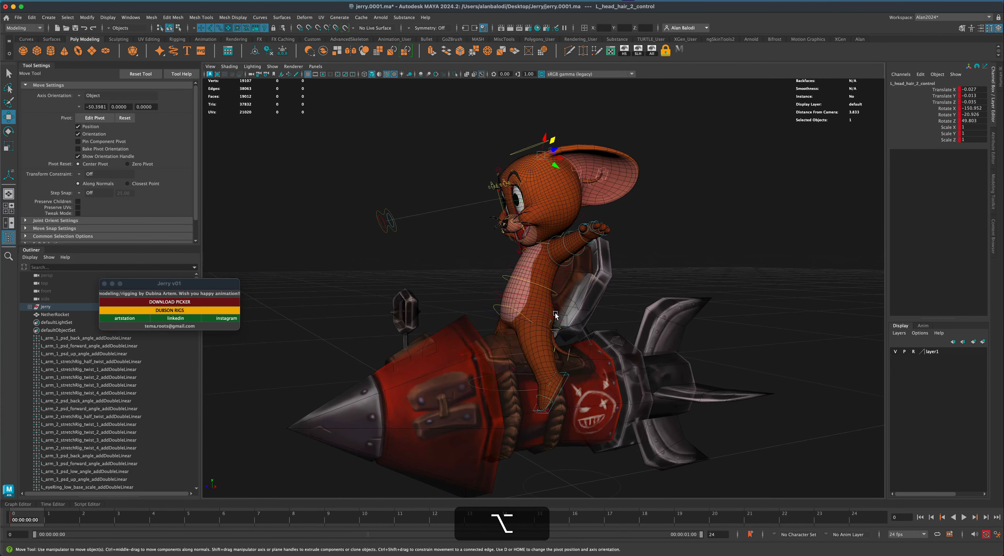
{"action": "left_click", "coordinate": [8, 73]}
{"action": "left_click", "coordinate": [348, 242]}
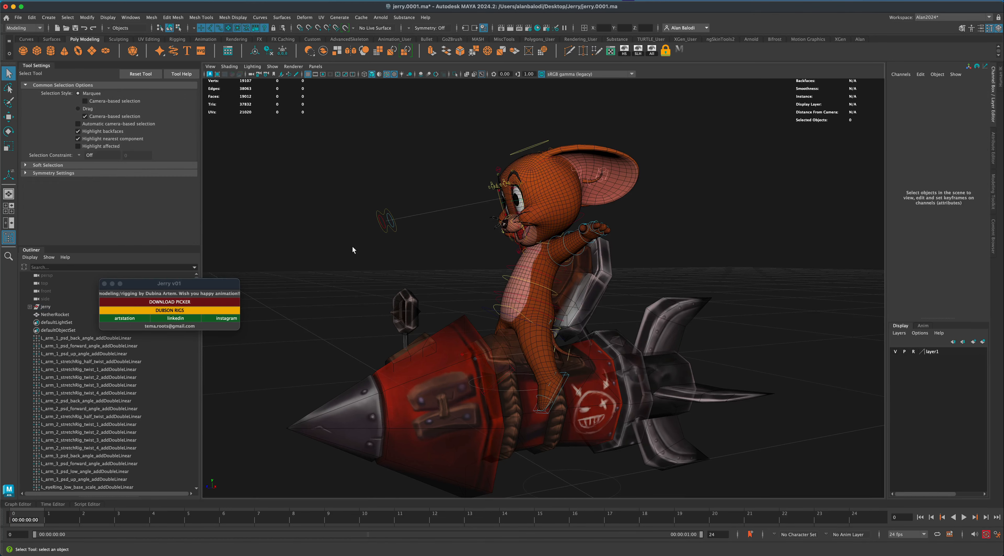
{"action": "left_click_drag", "start_coordinate": [347, 242], "coordinate": [591, 249], "text": "alt"}
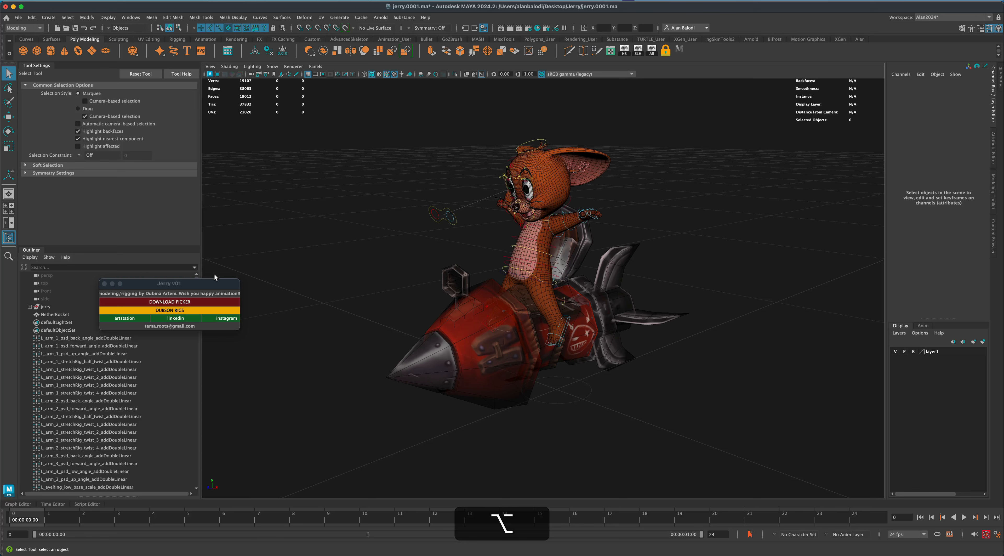
Select all of Jerry's rig controls and paste their frame 0 keys at frame 24.
{"action": "left_click_drag", "start_coordinate": [215, 281], "coordinate": [230, 194]}
{"action": "scroll", "coordinate": [325, 269], "scroll_direction": "down", "scroll_amount": 1}
{"action": "middle_click_drag", "start_coordinate": [325, 269], "coordinate": [323, 291], "text": "alt"}
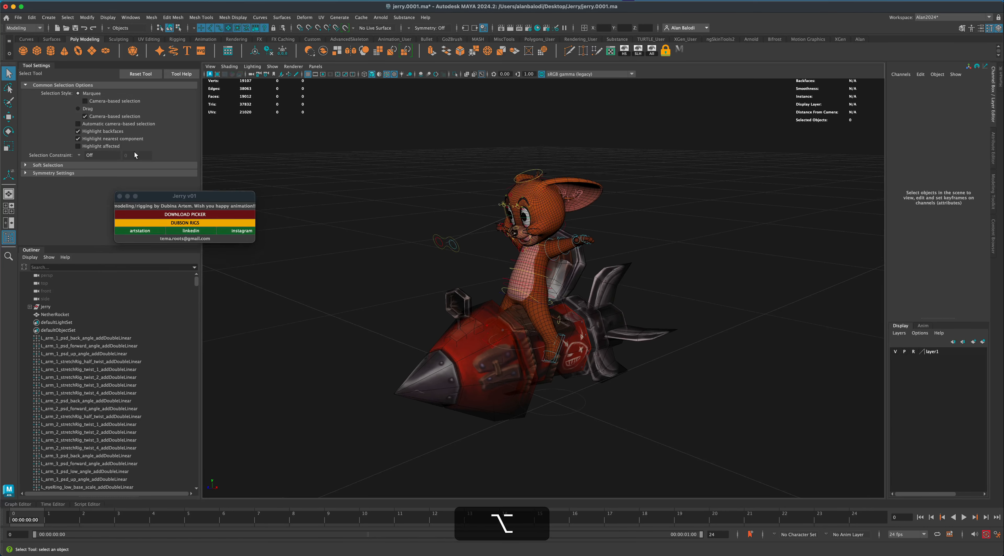
{"action": "left_click_drag", "start_coordinate": [377, 191], "coordinate": [710, 434], "text": "alt"}
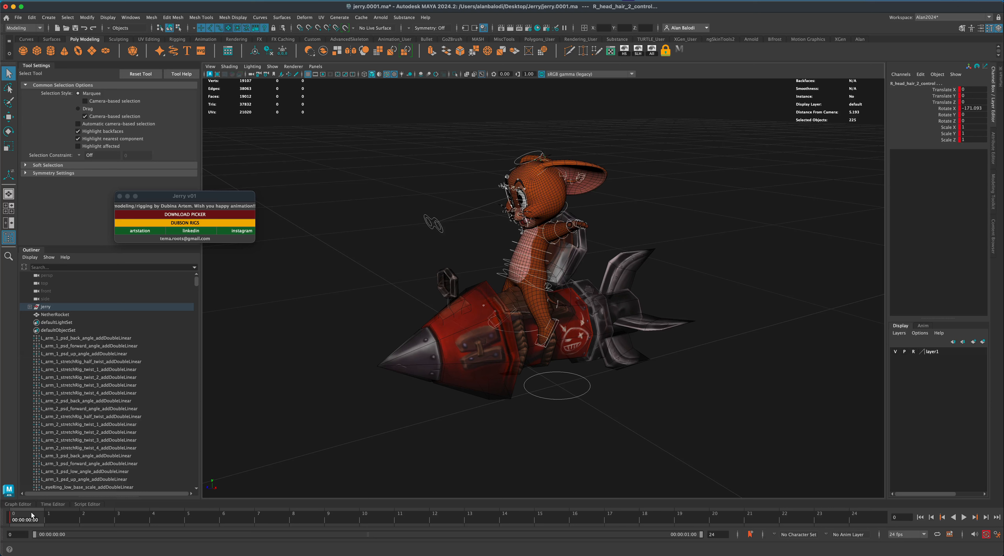
{"action": "left_click_drag", "start_coordinate": [28, 521], "coordinate": [899, 530]}
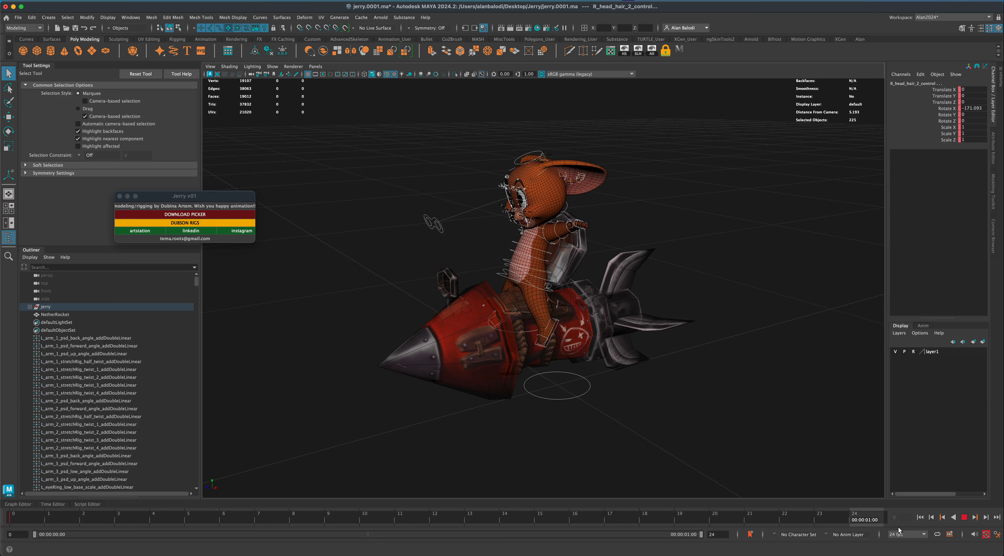
{"action": "right_click", "coordinate": [874, 519]}
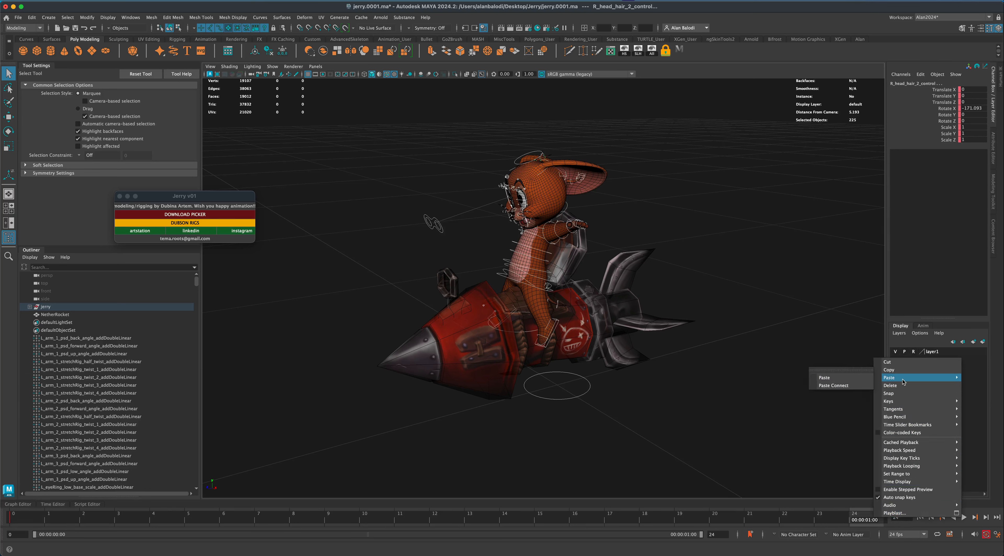
{"action": "left_click", "coordinate": [861, 378]}
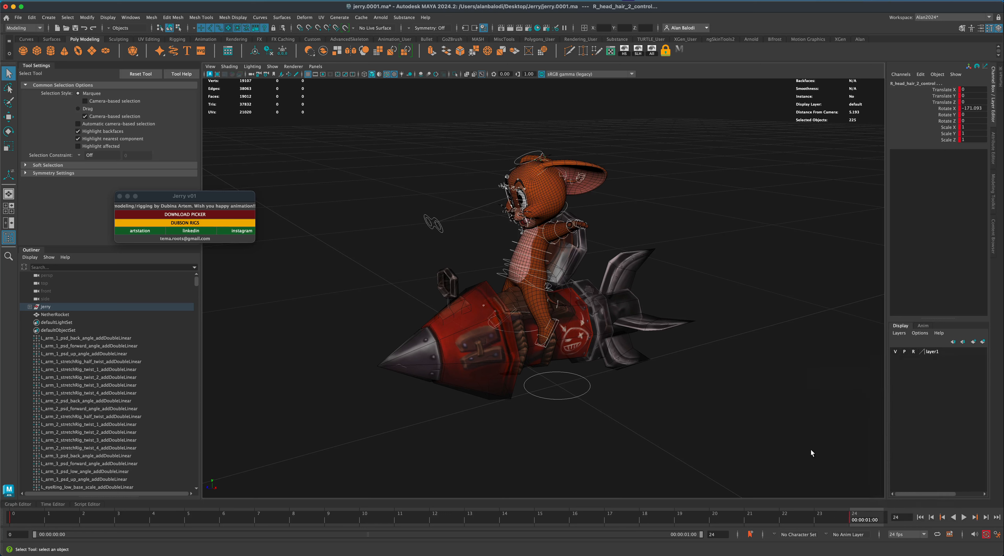
Scrub and play the animation between frames 0 and 24 to check the keyed pose.
{"action": "left_click_drag", "start_coordinate": [47, 517], "coordinate": [145, 519]}
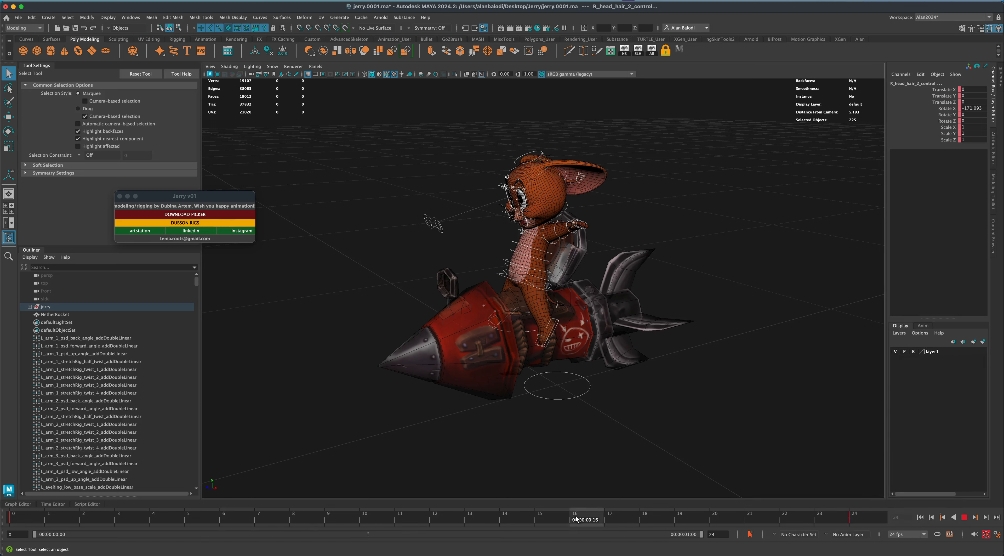
{"action": "mouse_move", "coordinate": [577, 519]}
{"action": "left_mouse_down"}
{"action": "mouse_move", "coordinate": [23, 519]}
{"action": "mouse_move", "coordinate": [49, 519]}
{"action": "left_mouse_up"}
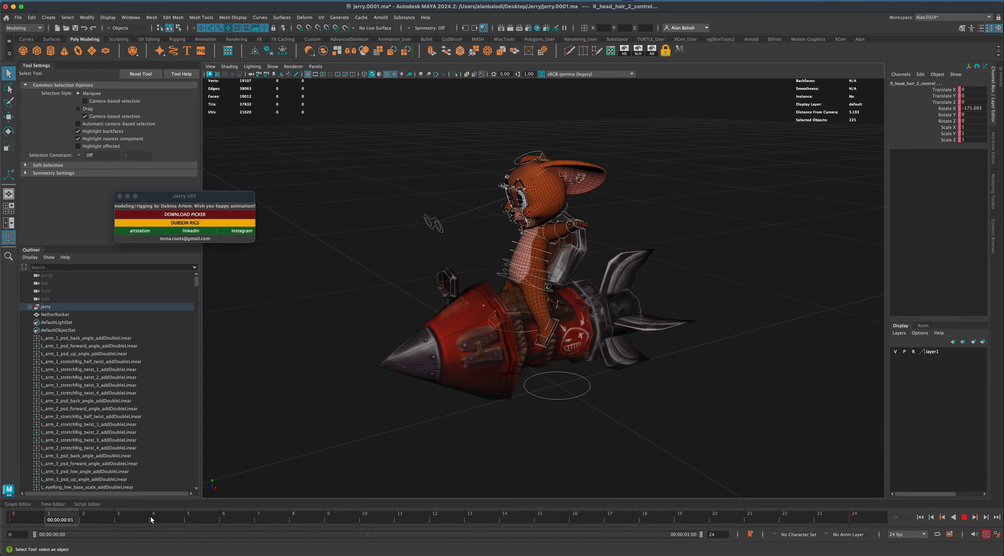
{"action": "left_click_drag", "start_coordinate": [152, 519], "coordinate": [853, 520]}
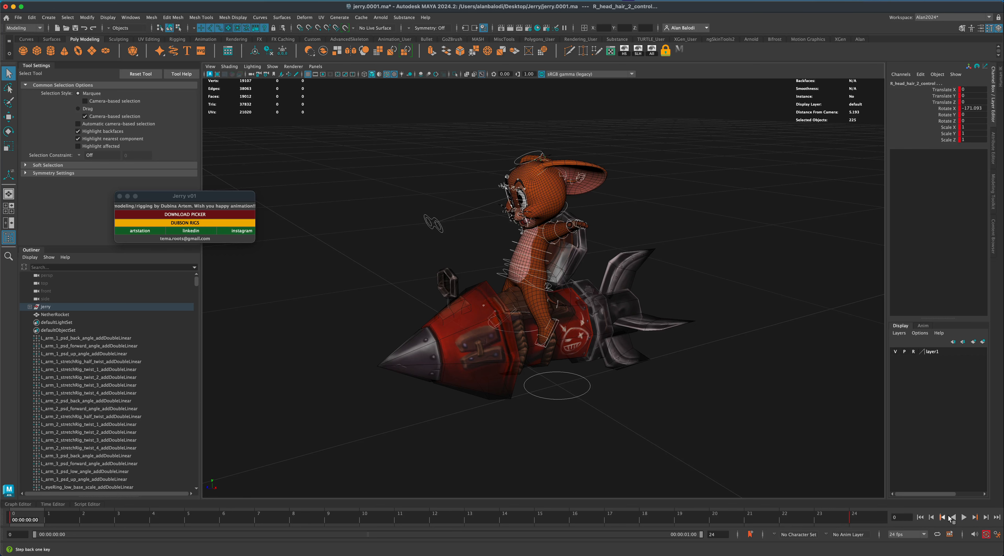
{"action": "left_click", "coordinate": [963, 517]}
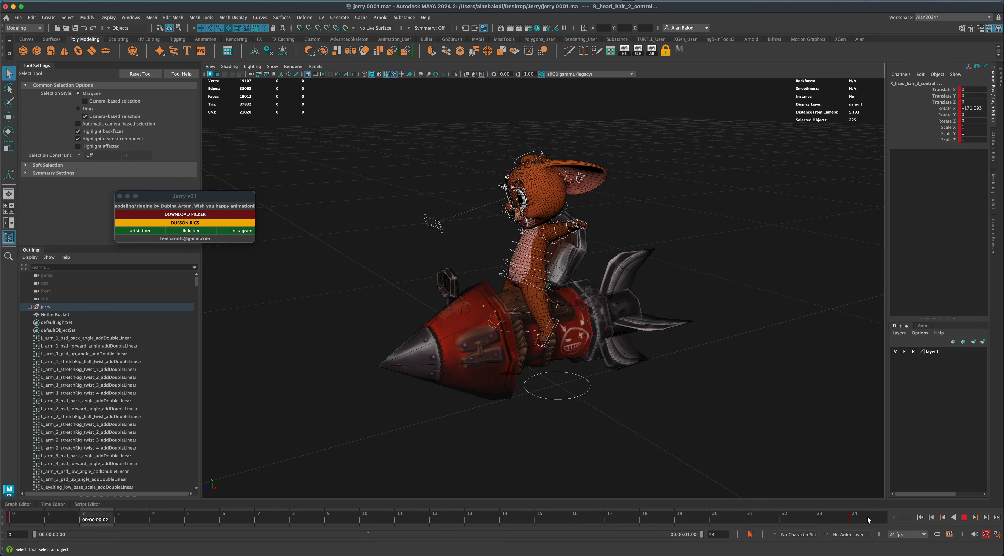
{"action": "left_click", "coordinate": [964, 518]}
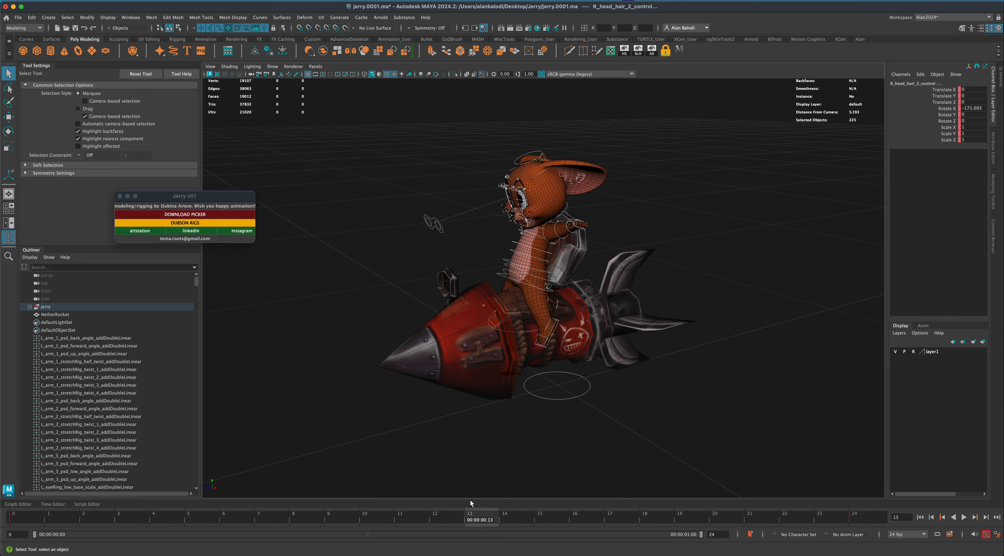
{"action": "key", "text": "alt+v"}
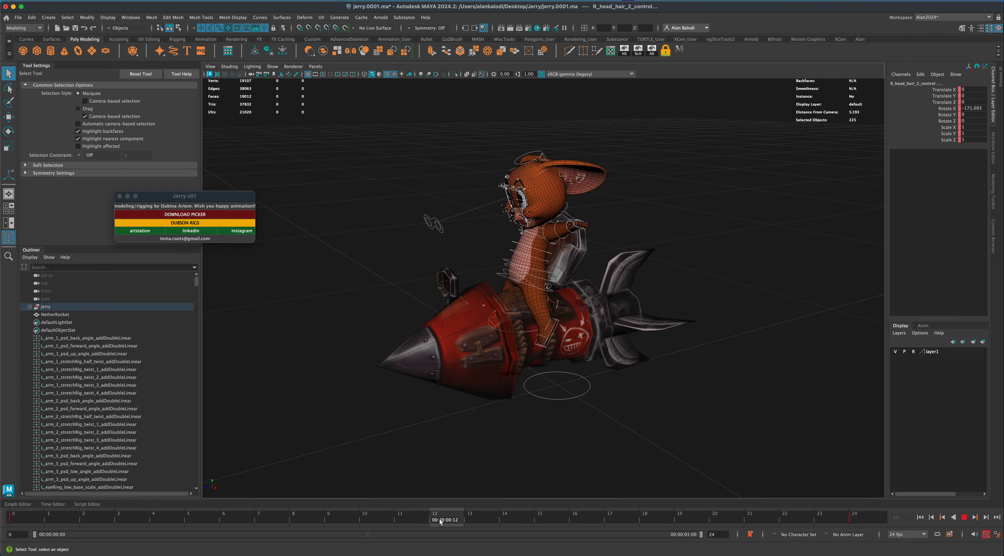
{"action": "key", "text": "alt+v"}
Select Jerry's main control and examine the frame 12 pose on the rocket from several angles, briefly starting and stopping playback.
{"action": "right_click_drag", "start_coordinate": [455, 464], "coordinate": [560, 478], "text": "alt"}
{"action": "left_click_drag", "start_coordinate": [560, 479], "coordinate": [530, 456], "text": "alt"}
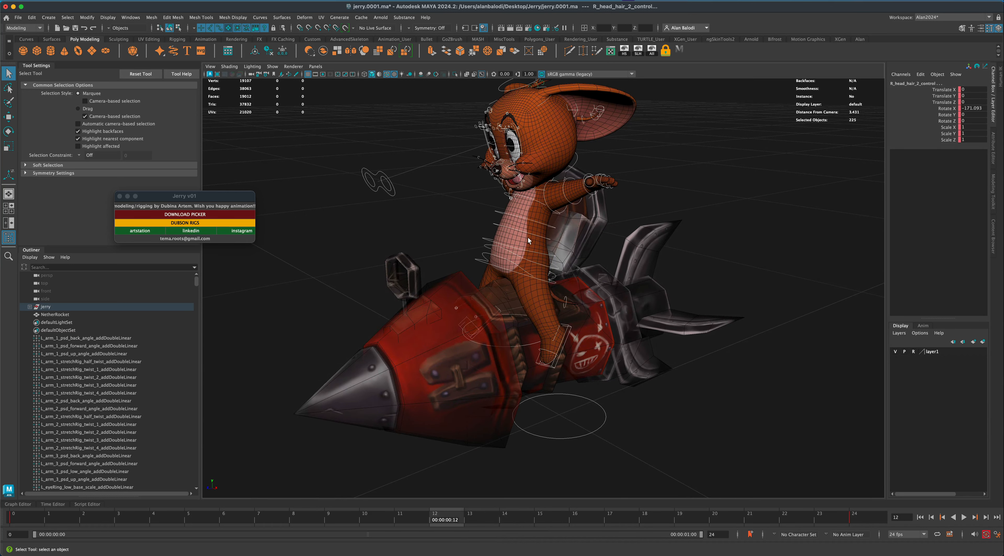
{"action": "left_click_drag", "start_coordinate": [679, 392], "coordinate": [685, 414], "text": "alt"}
{"action": "left_click", "coordinate": [562, 386]}
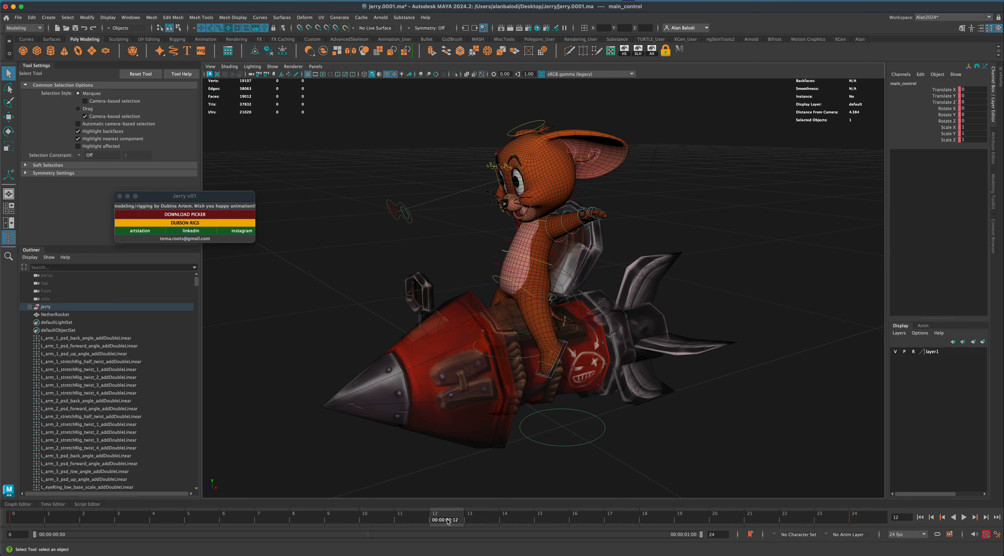
{"action": "key", "text": "alt+v"}
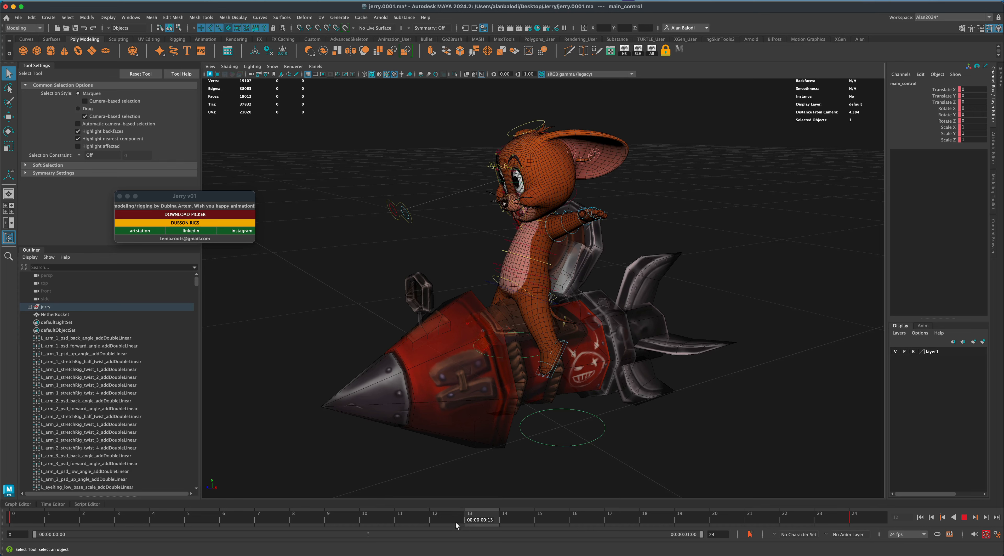
{"action": "left_click", "coordinate": [437, 523]}
{"action": "right_click_drag", "start_coordinate": [597, 468], "coordinate": [595, 485], "text": "alt"}
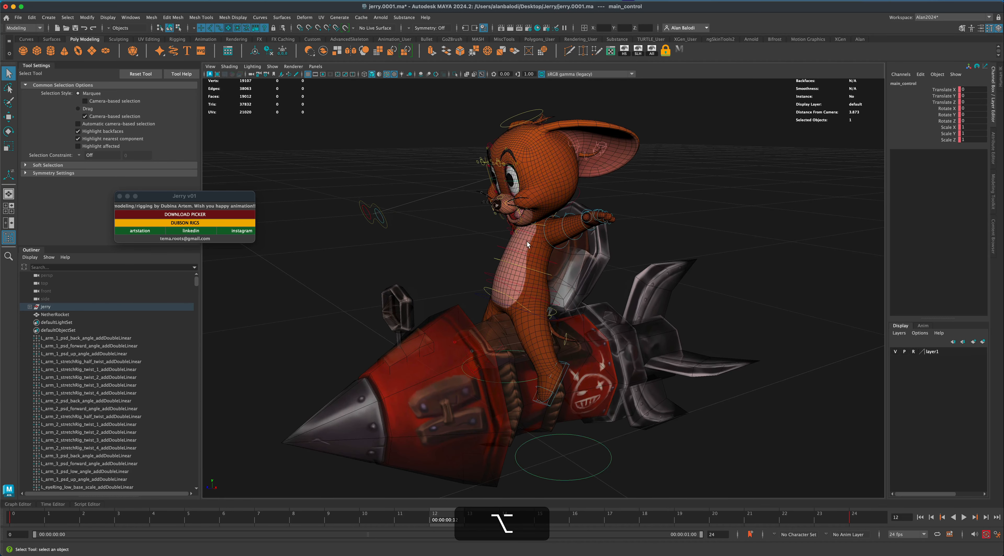
{"action": "left_click_drag", "start_coordinate": [613, 279], "coordinate": [615, 280], "text": "alt"}
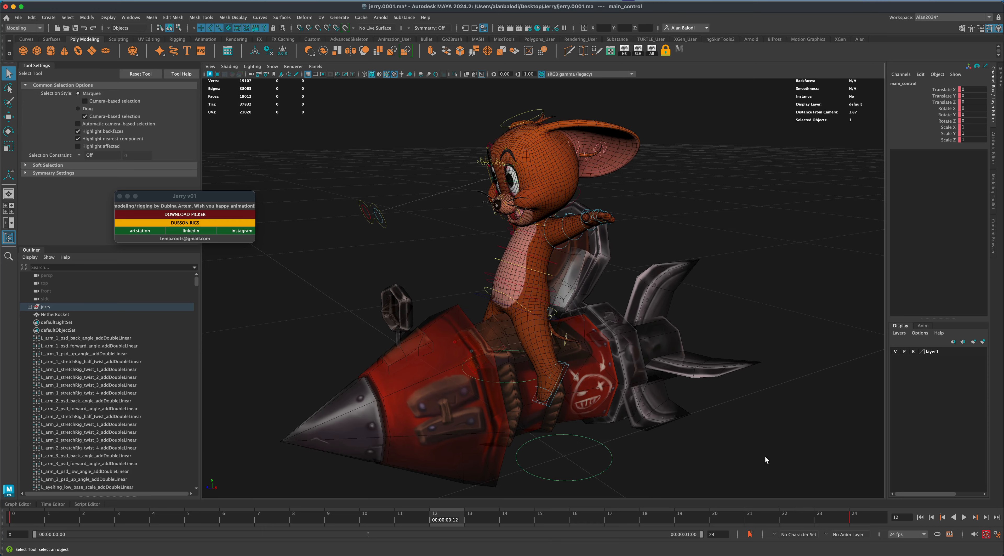
{"action": "left_click_drag", "start_coordinate": [765, 457], "coordinate": [750, 424], "text": "alt"}
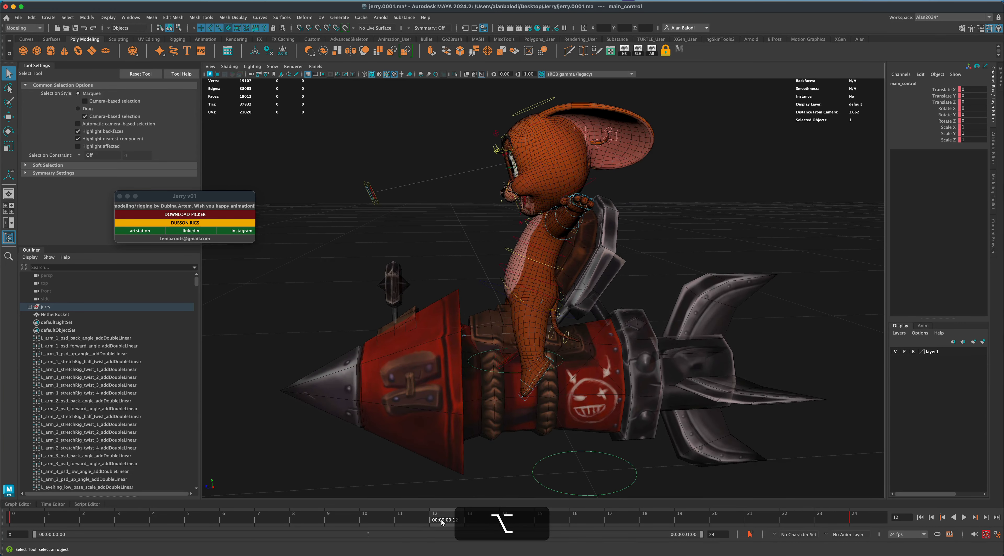
{"action": "key", "text": "alt+v"}
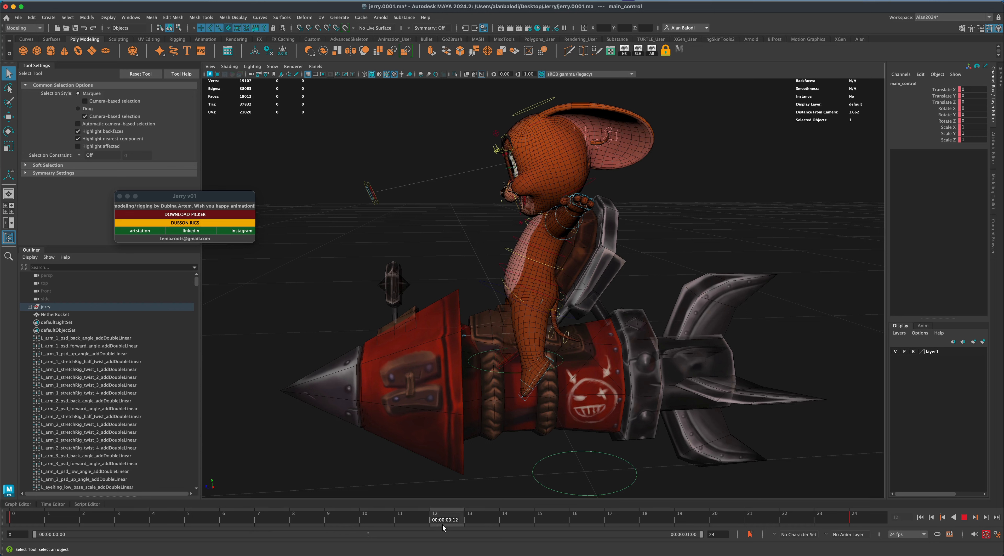
{"action": "left_click_drag", "start_coordinate": [442, 524], "coordinate": [442, 524]}
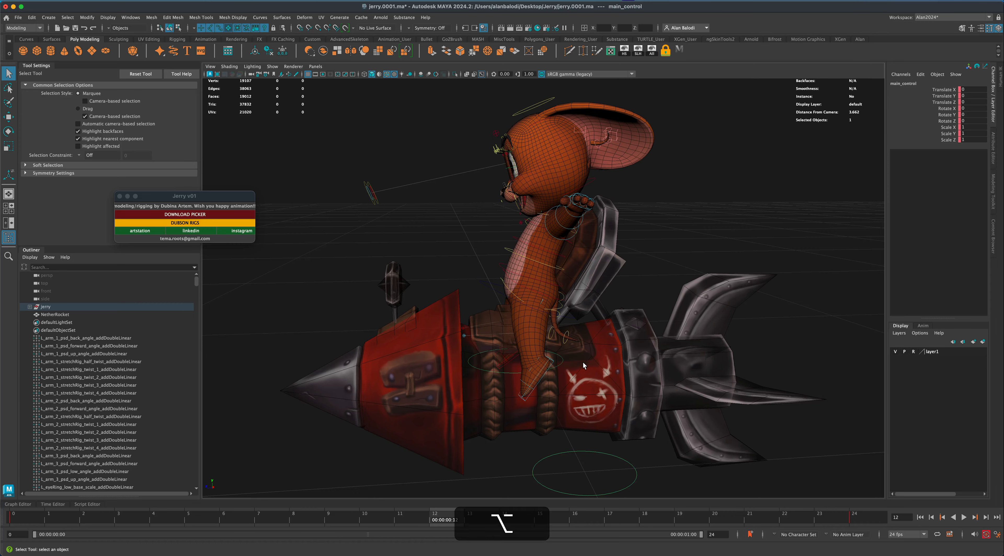
{"action": "left_click_drag", "start_coordinate": [545, 375], "coordinate": [558, 376], "text": "alt"}
{"action": "left_click_drag", "start_coordinate": [638, 207], "coordinate": [551, 135], "text": "alt"}
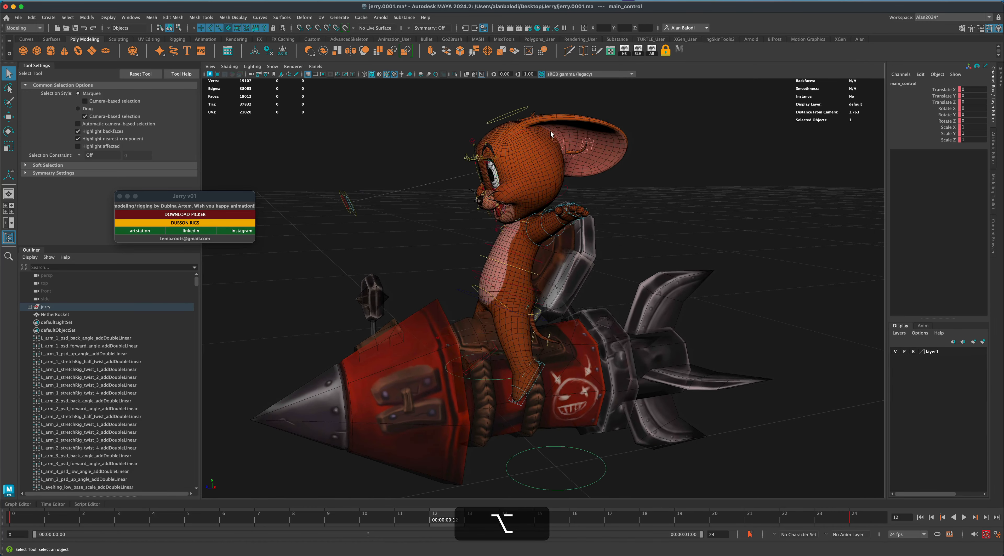
{"action": "left_click_drag", "start_coordinate": [551, 305], "coordinate": [475, 380], "text": "alt"}
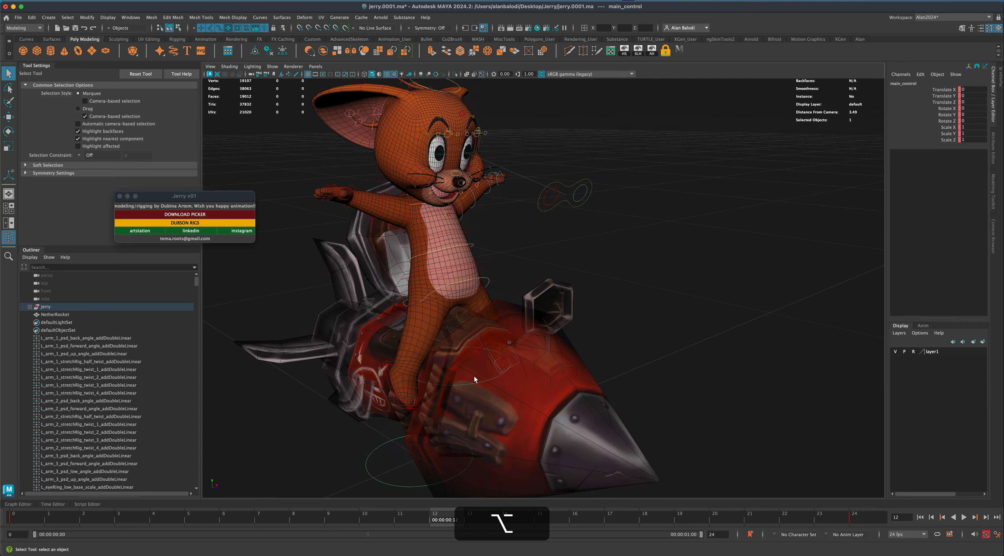
Select both leg IK controls and, with the Move tool's axis orientation set to World, shift the feet backward to Translate Z about -0.075 at frame 12.
{"action": "left_click", "coordinate": [387, 367], "text": "shift"}
{"action": "left_click_drag", "start_coordinate": [387, 368], "coordinate": [522, 372], "text": "alt+shift"}
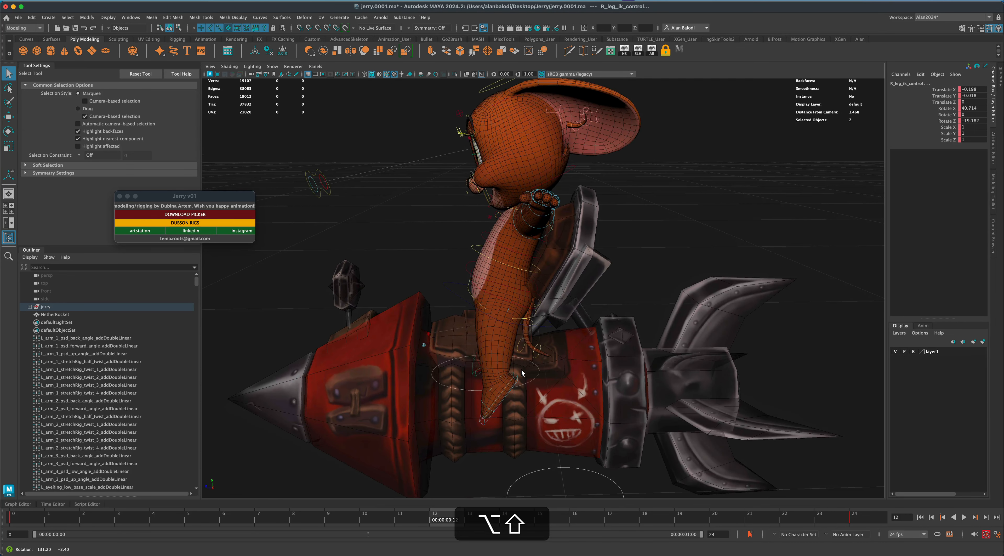
{"action": "key", "text": "w"}
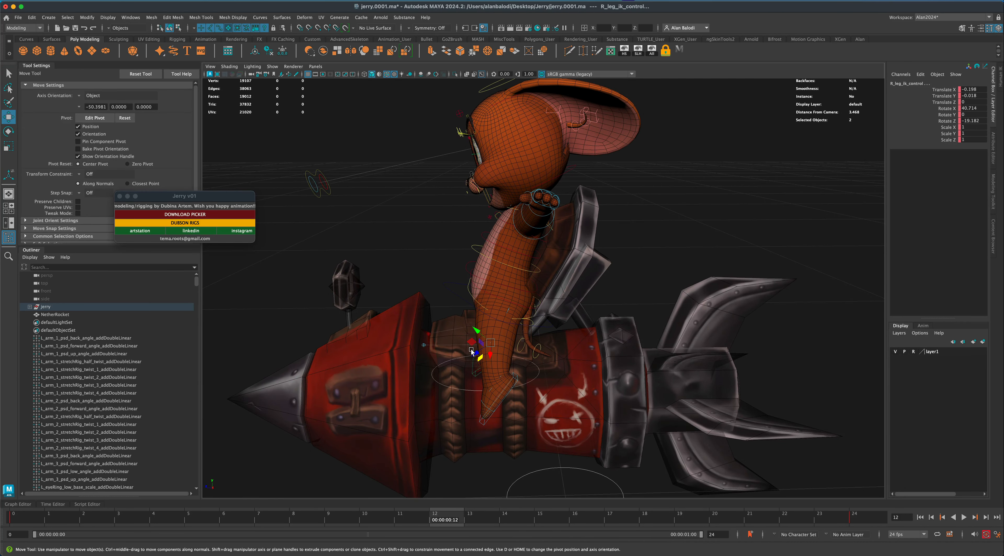
{"action": "left_click", "coordinate": [96, 95]}
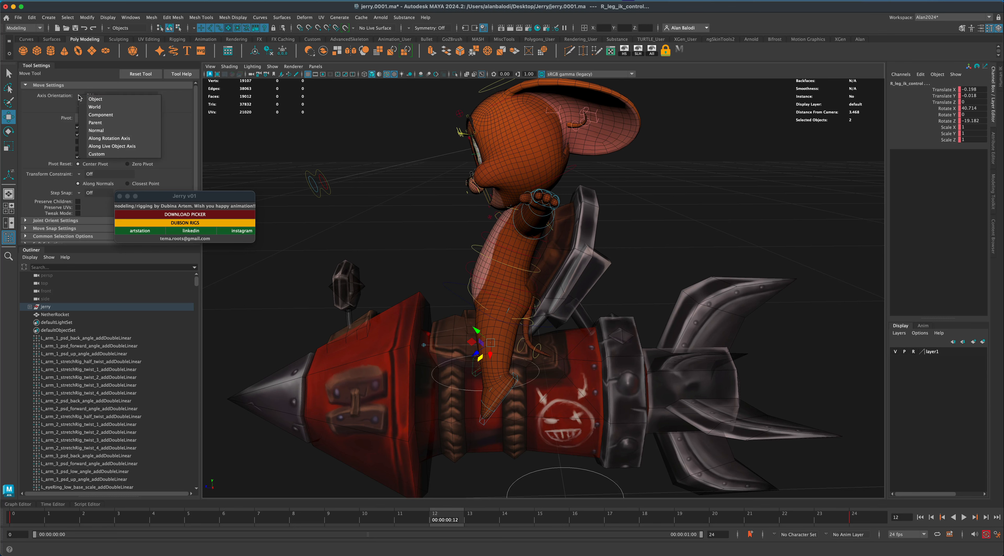
{"action": "left_click", "coordinate": [104, 110]}
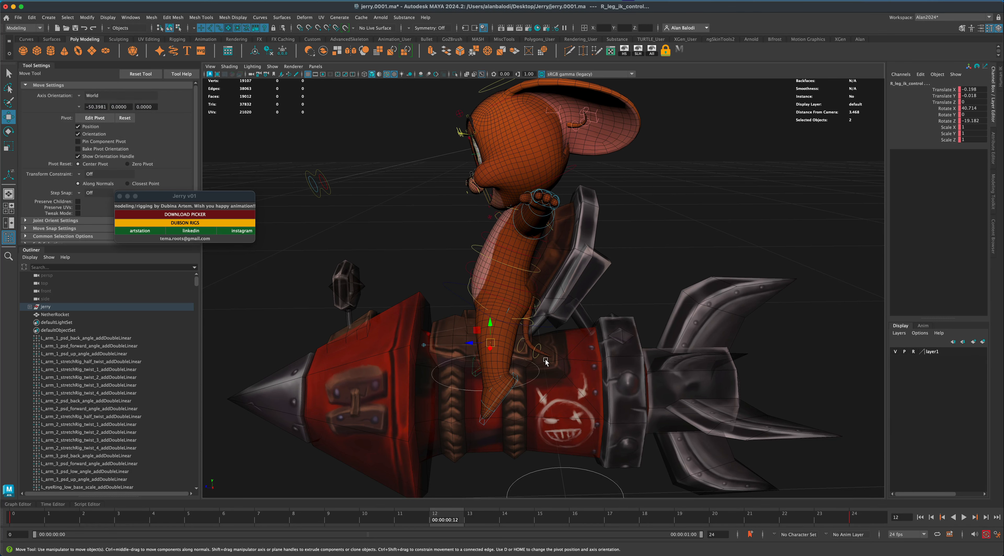
{"action": "left_click_drag", "start_coordinate": [545, 362], "coordinate": [517, 323], "text": "alt"}
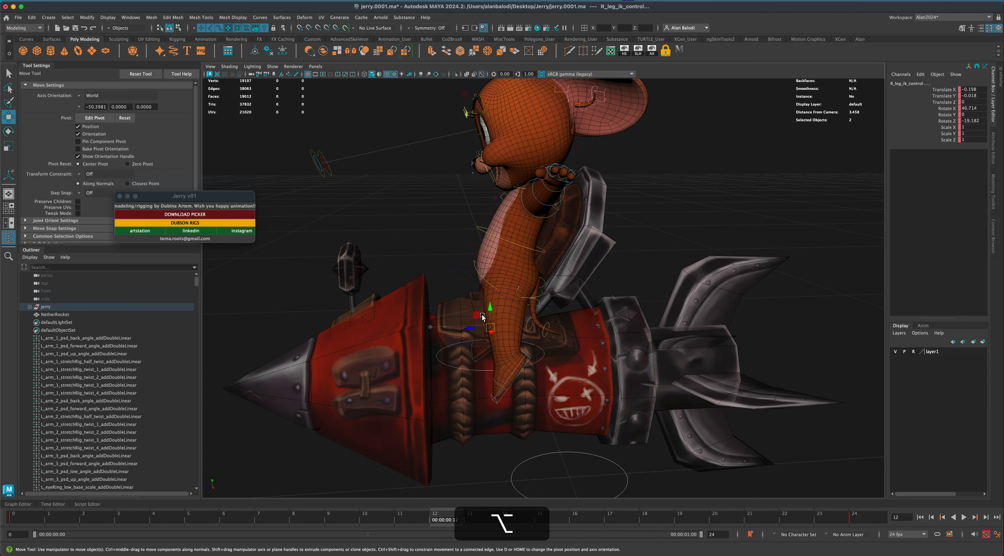
{"action": "left_click_drag", "start_coordinate": [470, 329], "coordinate": [486, 329]}
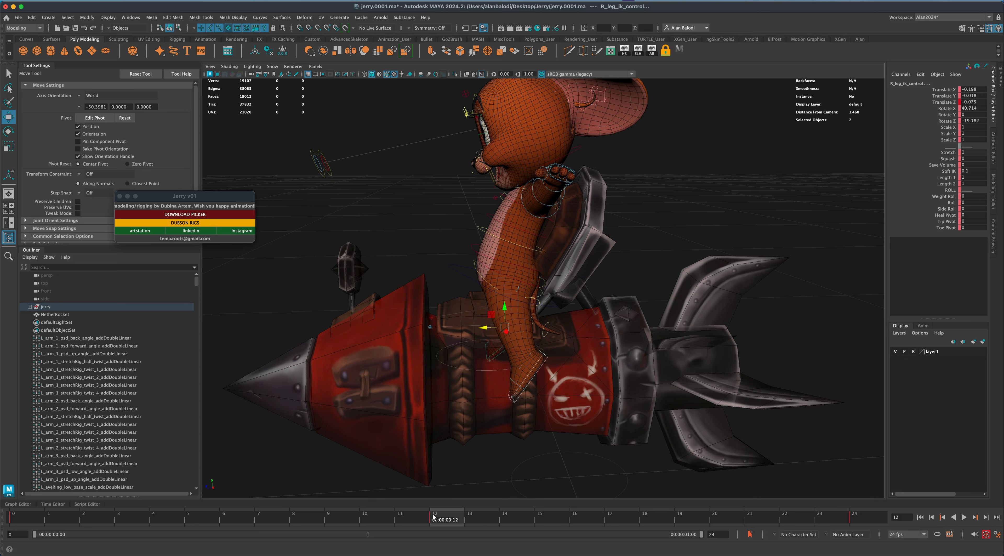
Play the animation to check the leg swing, stop it, and view the motion from the rocket's side.
{"action": "left_click", "coordinate": [965, 518]}
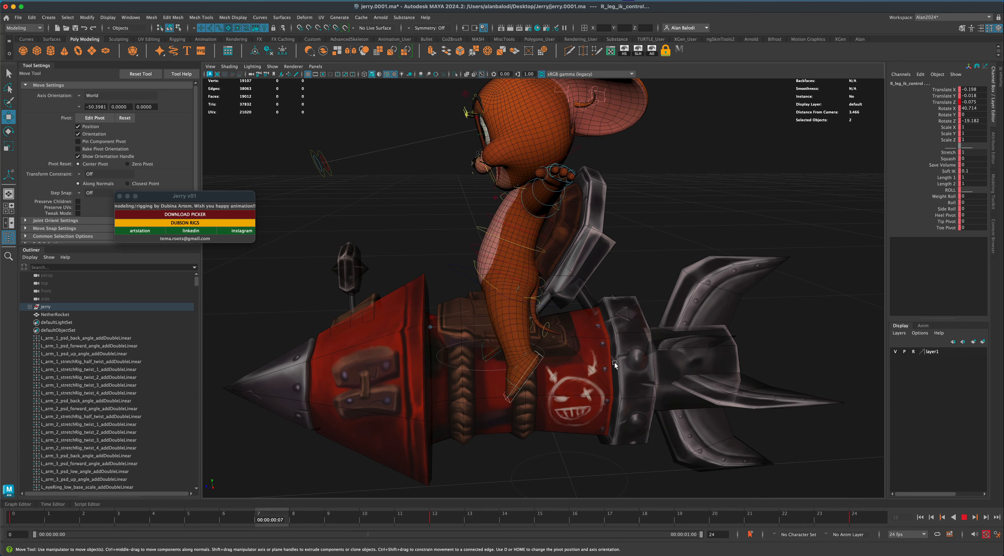
{"action": "left_click", "coordinate": [964, 517]}
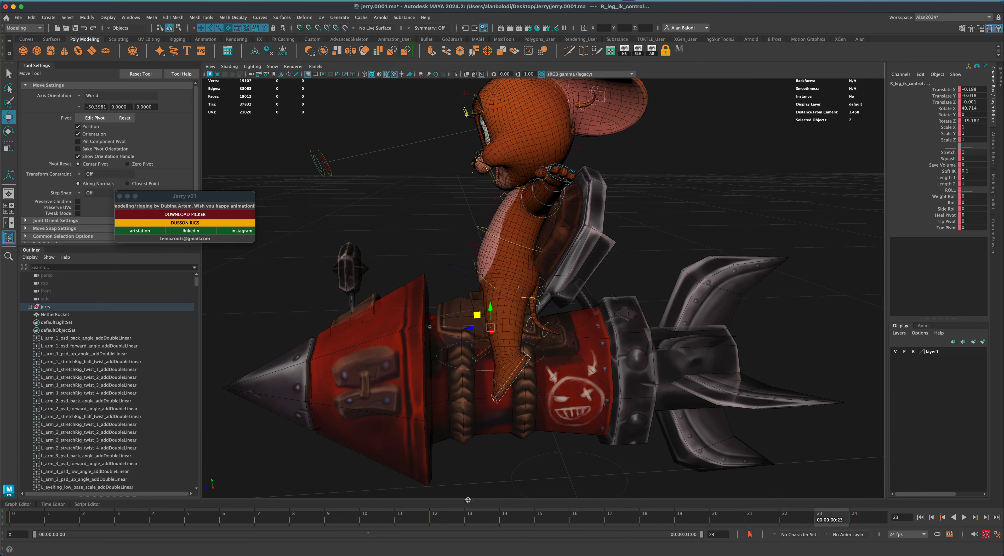
{"action": "left_click_drag", "start_coordinate": [464, 440], "coordinate": [582, 439], "text": "alt"}
{"action": "left_click_drag", "start_coordinate": [854, 517], "coordinate": [822, 512], "text": "alt"}
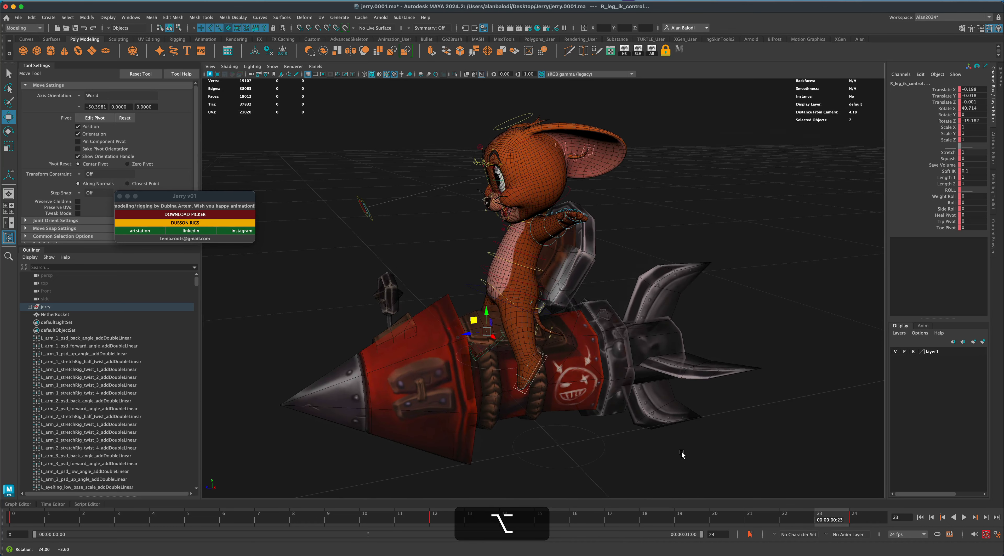
{"action": "left_click_drag", "start_coordinate": [577, 408], "coordinate": [632, 425], "text": "alt"}
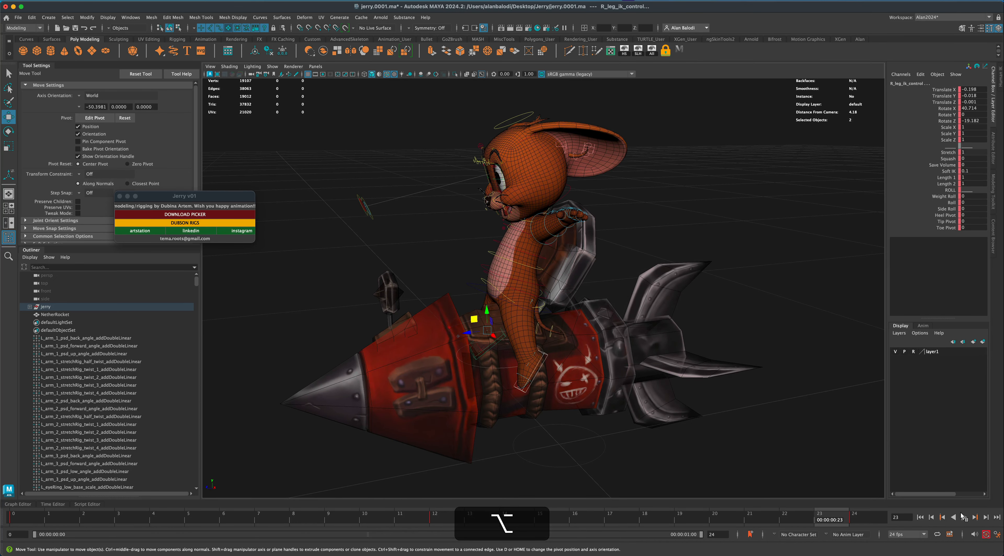
{"action": "scroll", "coordinate": [691, 434], "scroll_direction": "up", "scroll_amount": 3, "text": "alt"}
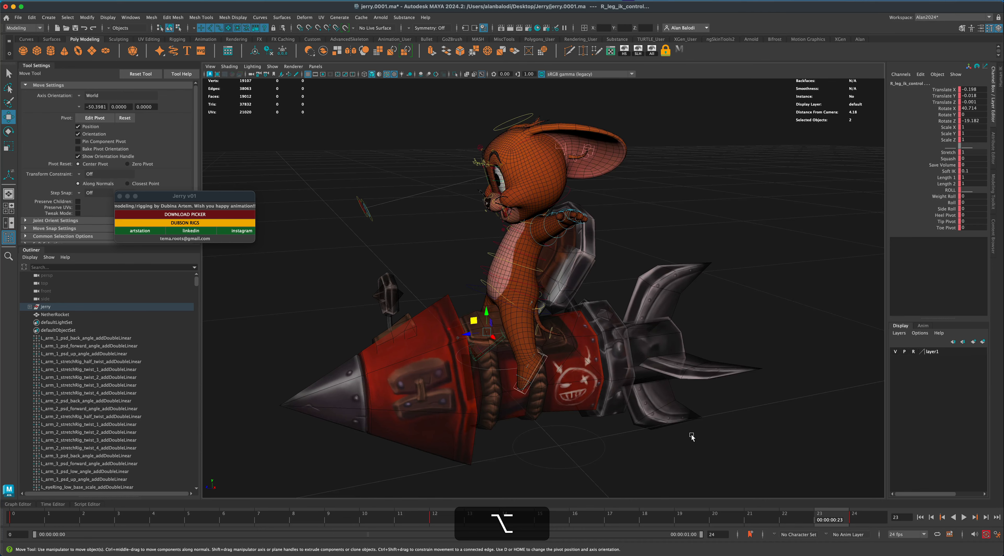
{"action": "left_click_drag", "start_coordinate": [669, 435], "coordinate": [531, 476], "text": "alt"}
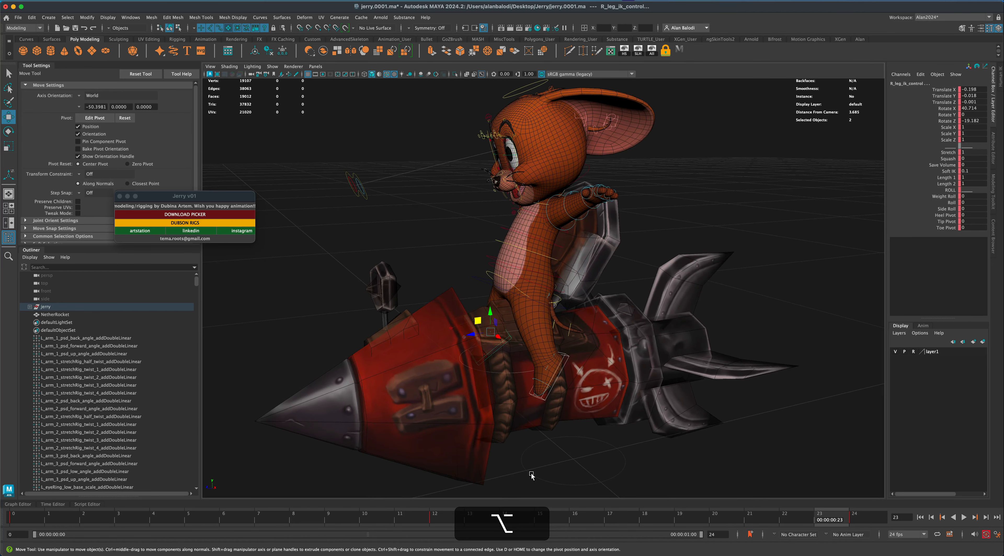
Move the leg IK controls' key from frame 12 to frame 6.
{"action": "left_click", "coordinate": [440, 521]}
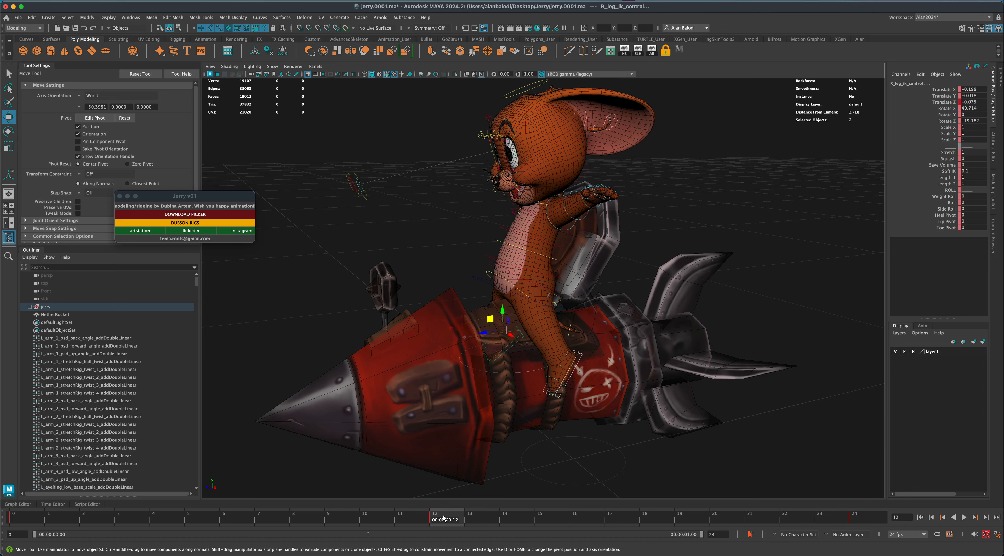
{"action": "key", "text": "shift"}
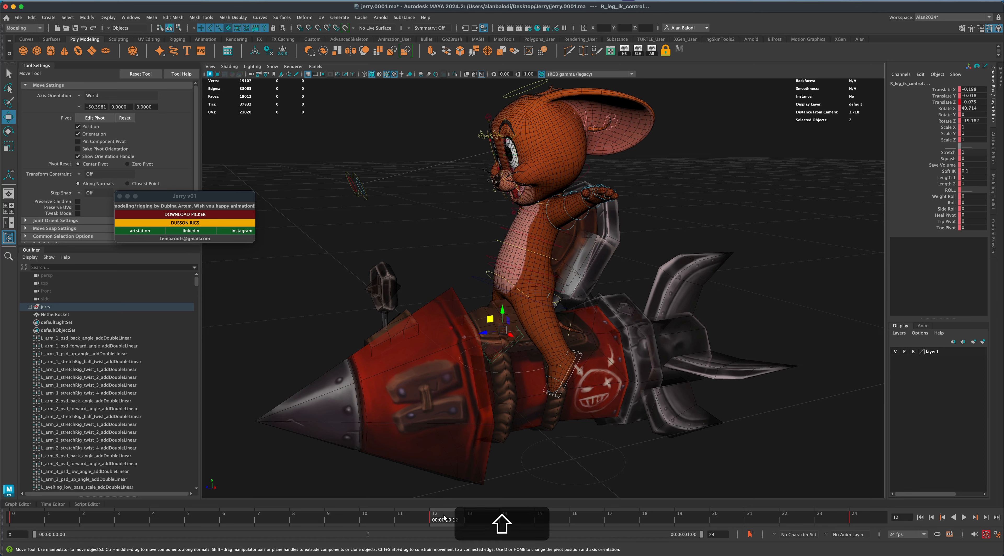
{"action": "left_click", "coordinate": [444, 517], "text": "shift"}
{"action": "left_click_drag", "start_coordinate": [451, 519], "coordinate": [230, 518]}
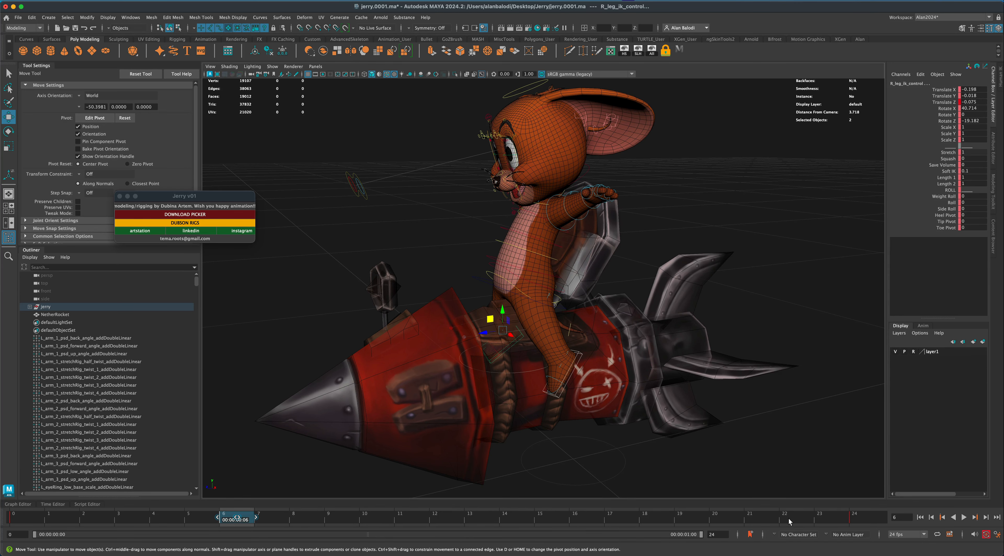
Select all of Jerry's rig controls and move their frame 24 keys to frame 12.
{"action": "scroll", "coordinate": [676, 433], "scroll_direction": "down", "scroll_amount": 2}
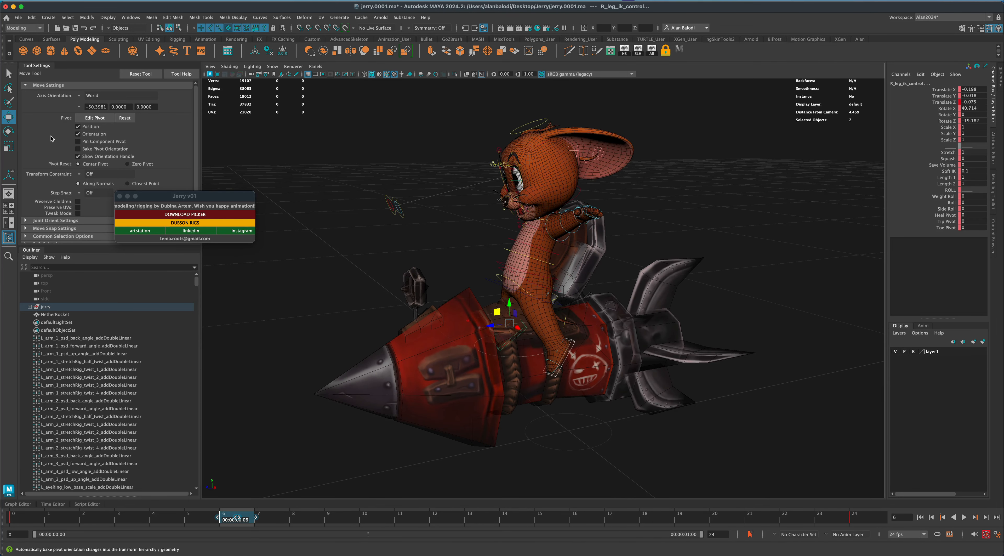
{"action": "left_click", "coordinate": [10, 74]}
{"action": "left_click_drag", "start_coordinate": [318, 89], "coordinate": [801, 476]}
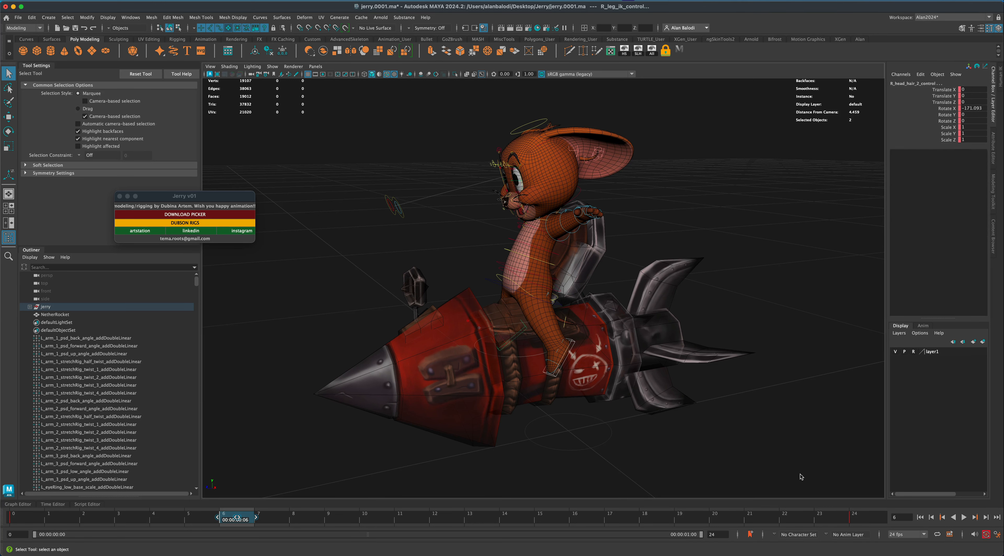
{"action": "left_click", "coordinate": [863, 519], "text": "shift"}
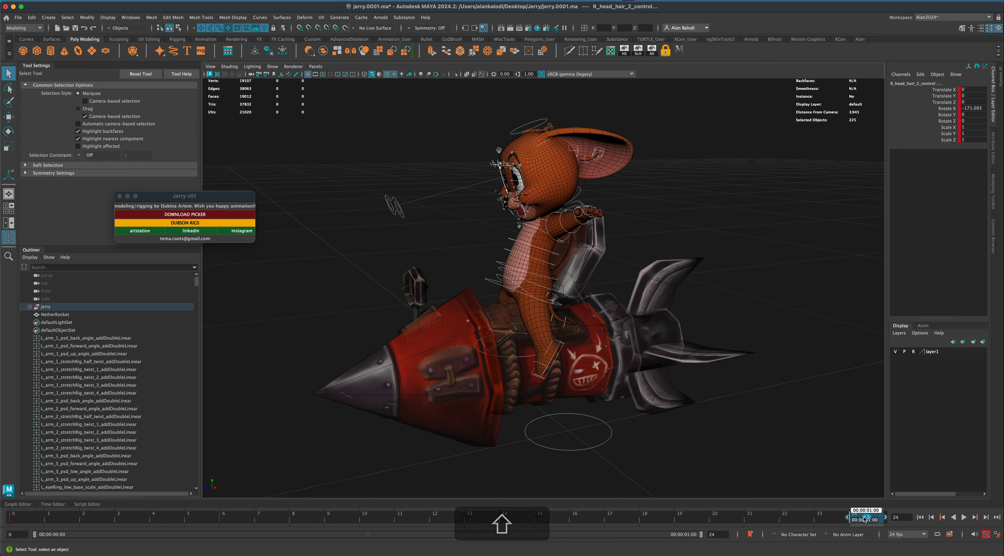
{"action": "left_click_drag", "start_coordinate": [866, 518], "coordinate": [533, 520]}
{"action": "left_click_drag", "start_coordinate": [451, 520], "coordinate": [448, 520]}
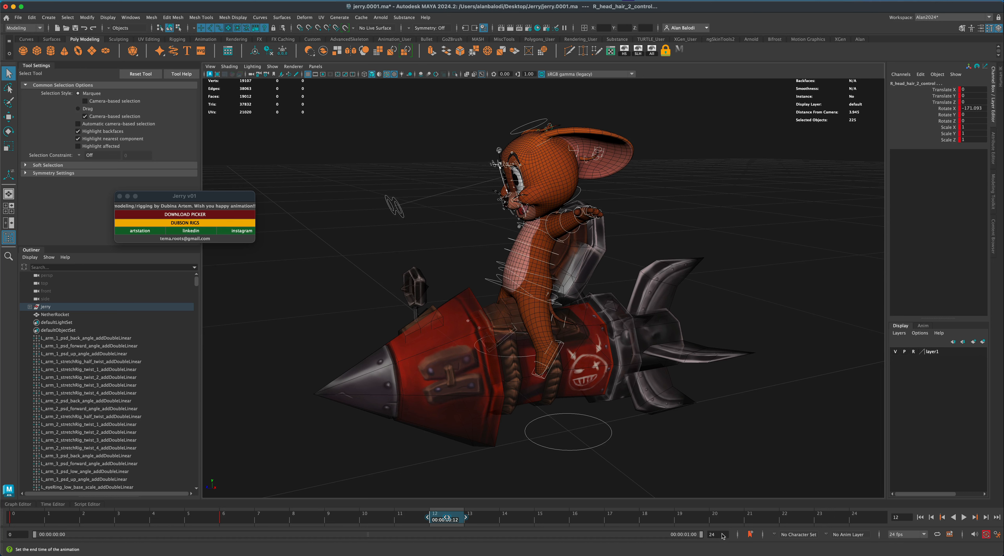
Set the animation end time to frame 12 and play the shortened loop.
{"action": "left_click_drag", "start_coordinate": [701, 534], "coordinate": [704, 540]}
{"action": "type", "text": "12"}
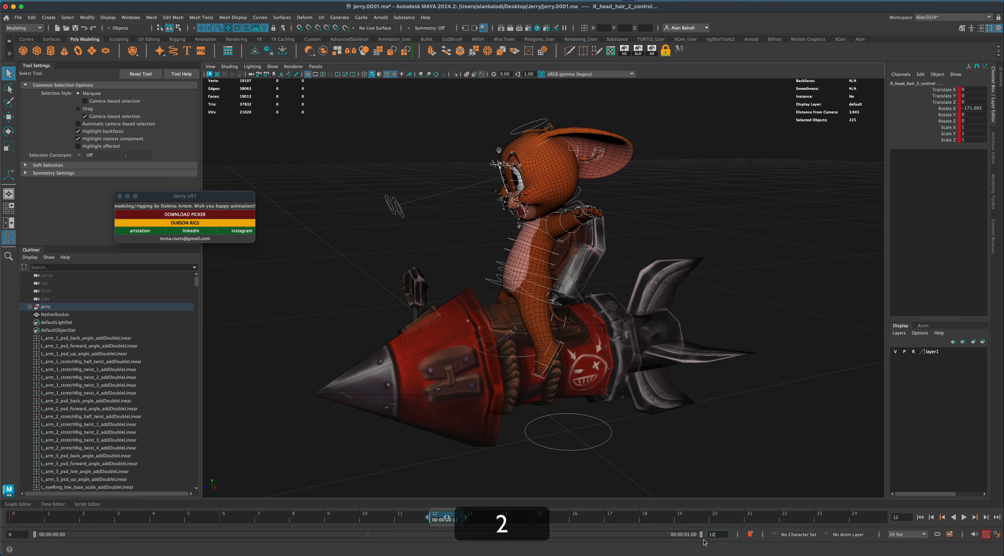
{"action": "key", "text": "Return"}
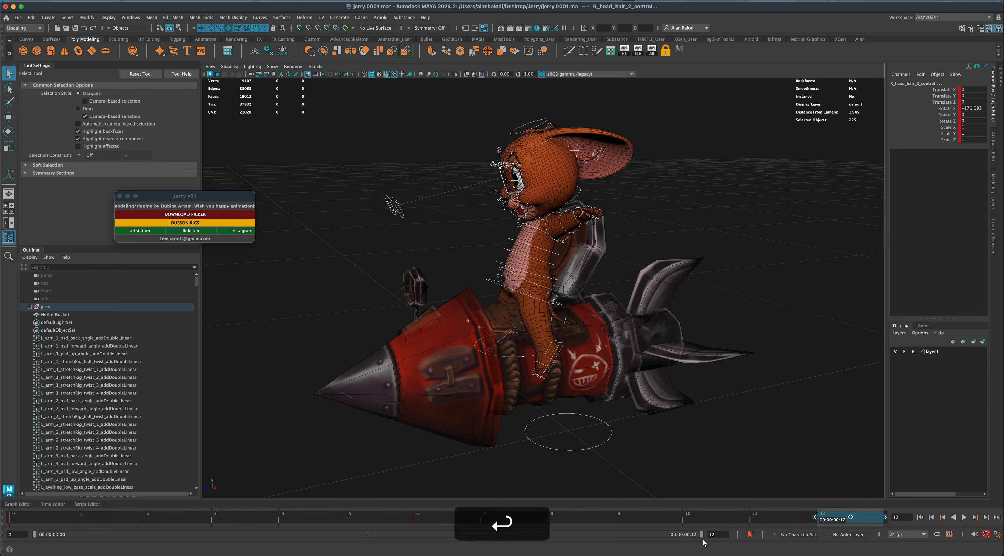
{"action": "left_click", "coordinate": [964, 517]}
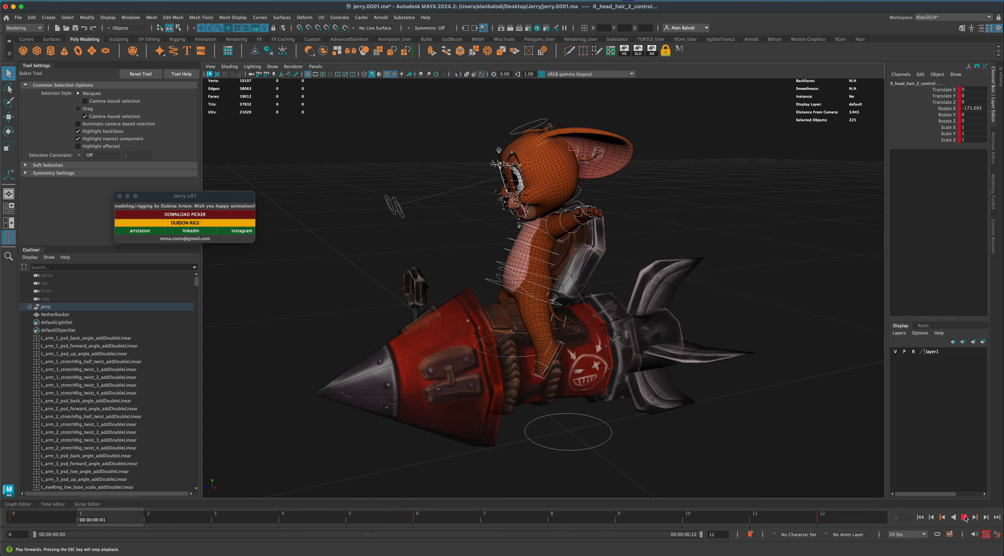
{"action": "left_click", "coordinate": [964, 517]}
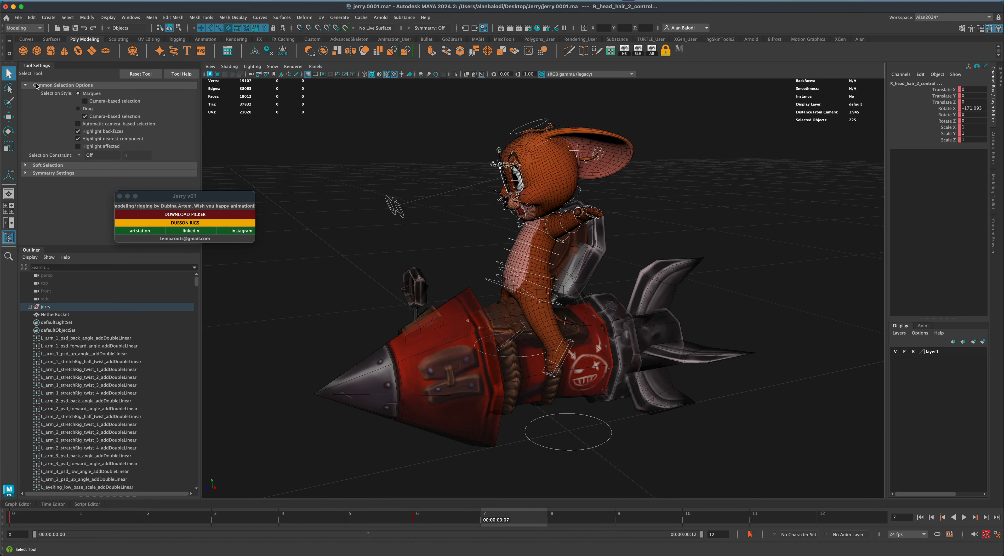
At frame 6, rotate Jerry's second tail FK control to about 9.4, -37.9 and -6.1 degrees in X, Y and Z.
{"action": "left_click", "coordinate": [353, 246]}
{"action": "left_click_drag", "start_coordinate": [354, 246], "coordinate": [419, 319], "text": "alt"}
{"action": "left_click_drag", "start_coordinate": [579, 364], "coordinate": [537, 354], "text": "alt"}
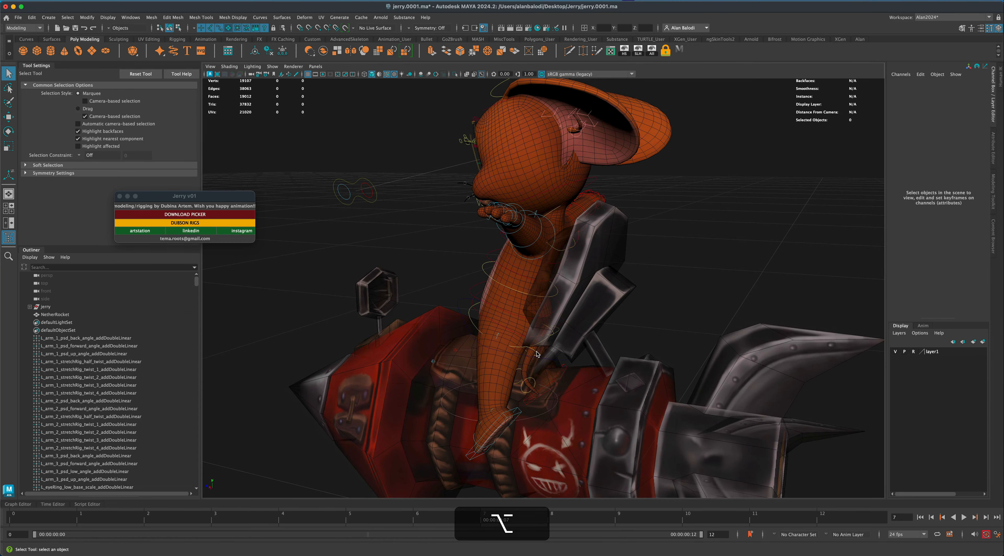
{"action": "left_click", "coordinate": [537, 353]}
{"action": "middle_click_drag", "start_coordinate": [566, 377], "coordinate": [567, 362], "text": "alt"}
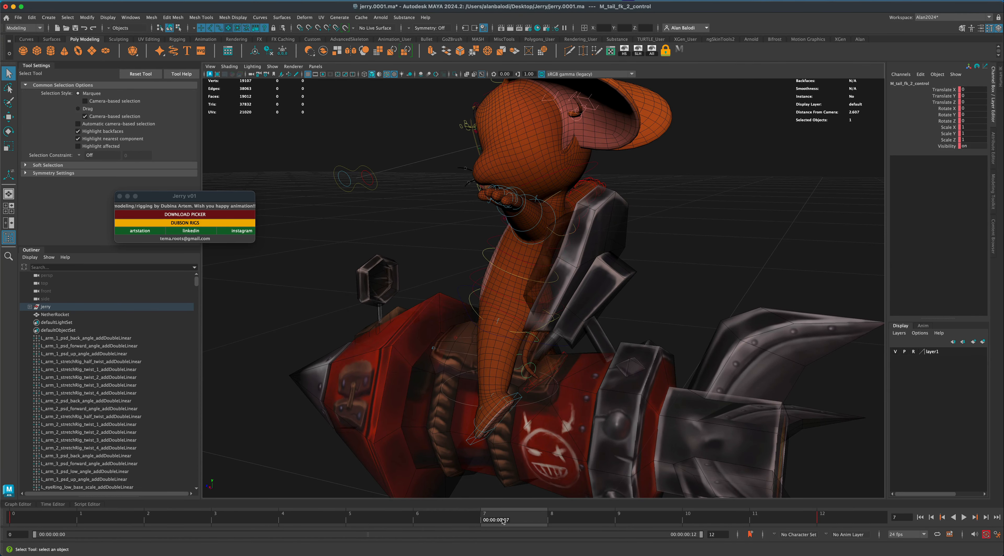
{"action": "left_click_drag", "start_coordinate": [482, 519], "coordinate": [458, 518]}
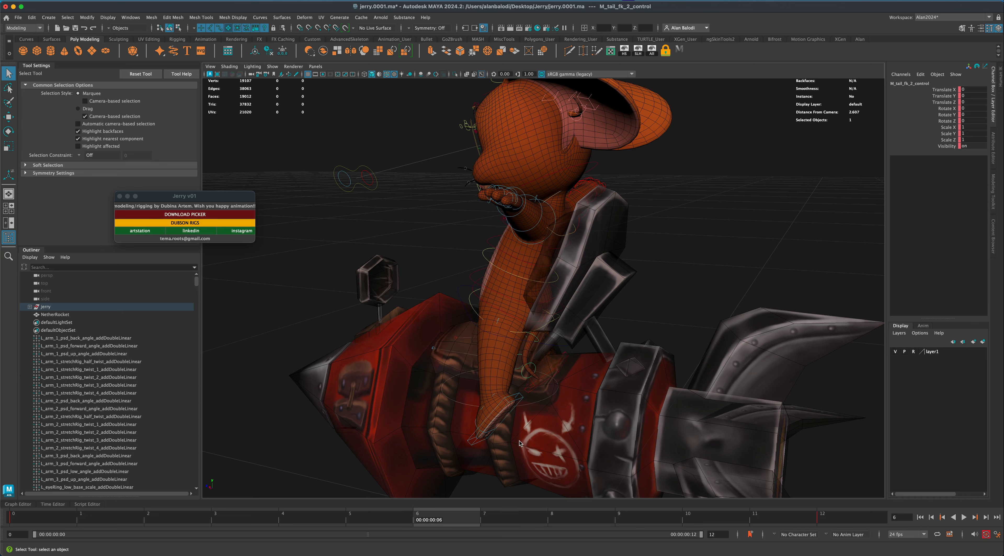
{"action": "left_click", "coordinate": [7, 132]}
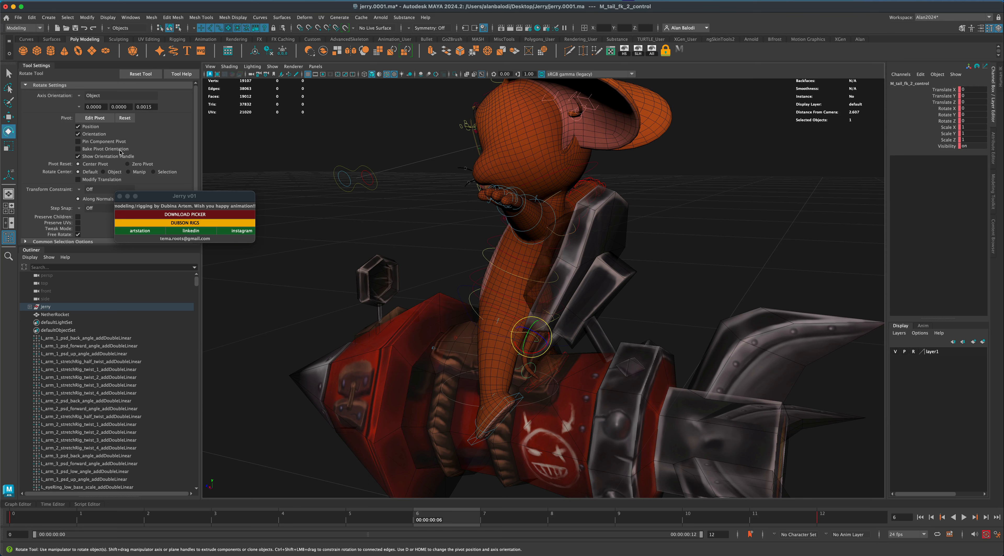
{"action": "mouse_move", "coordinate": [540, 335]}
{"action": "left_mouse_down"}
{"action": "mouse_move", "coordinate": [524, 342]}
{"action": "mouse_move", "coordinate": [536, 332]}
{"action": "left_mouse_up"}
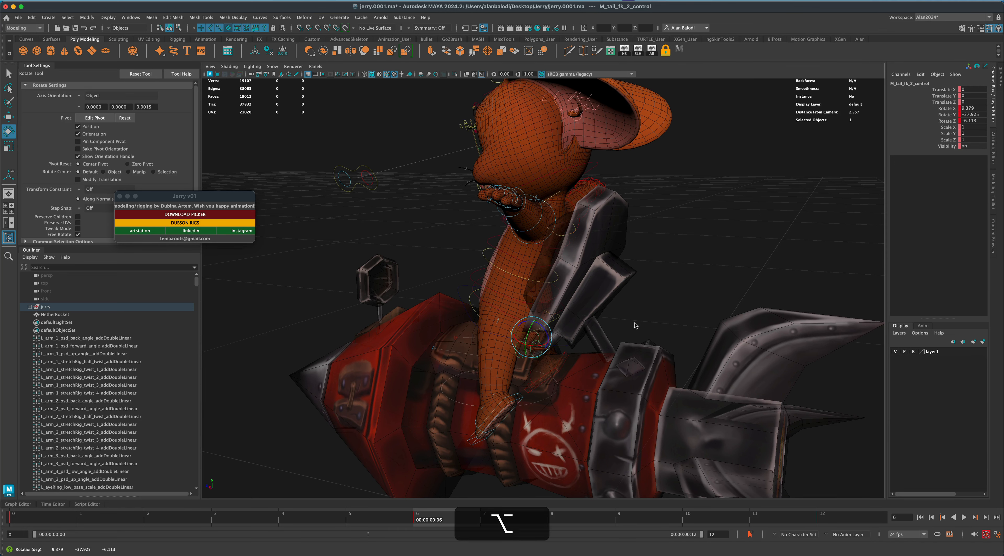
Move the fourth tail FK control at frame 6 to about -0.011, 0.041, -0.108 in X, Y and Z.
{"action": "left_click_drag", "start_coordinate": [644, 330], "coordinate": [613, 330], "text": "alt"}
{"action": "scroll", "coordinate": [612, 330], "scroll_direction": "up", "scroll_amount": 2}
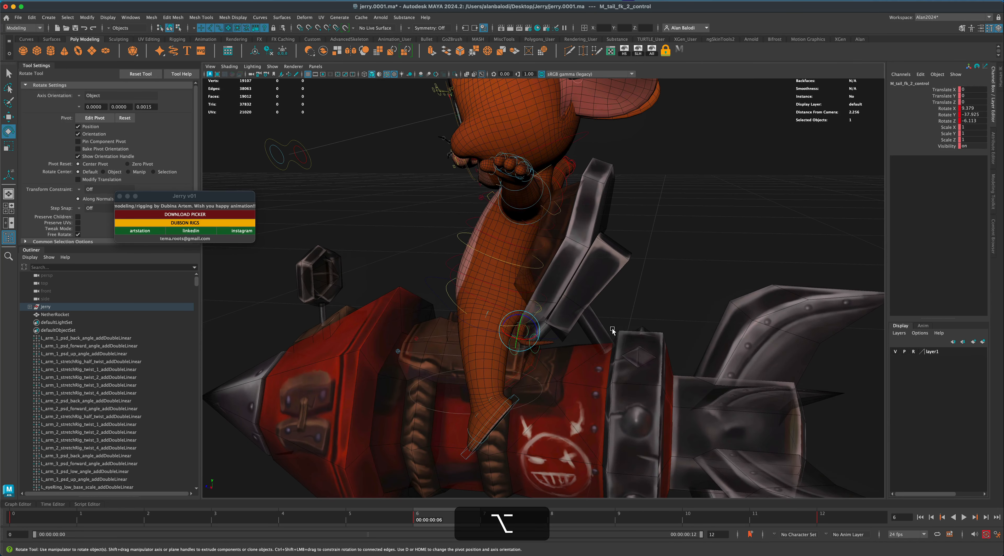
{"action": "left_click", "coordinate": [538, 351]}
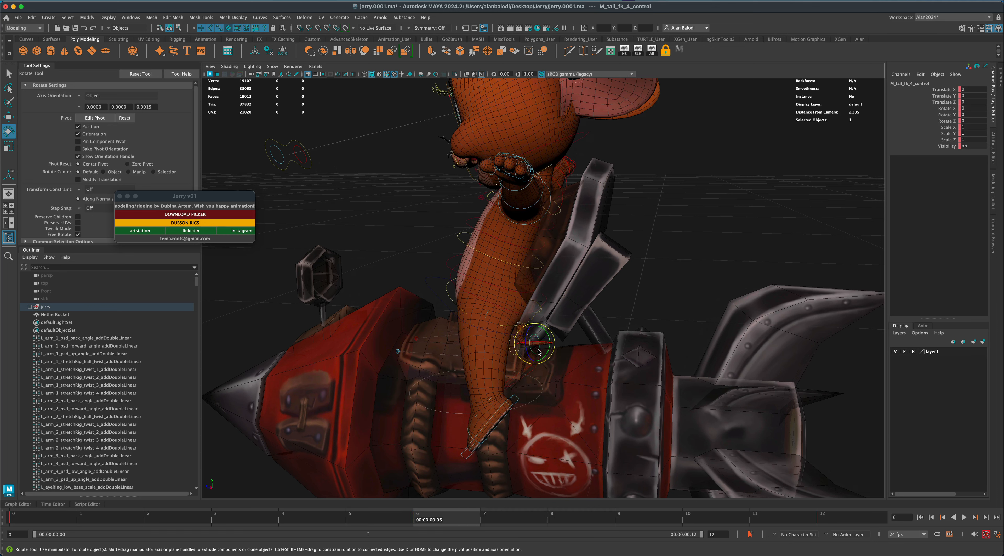
{"action": "key", "text": "w"}
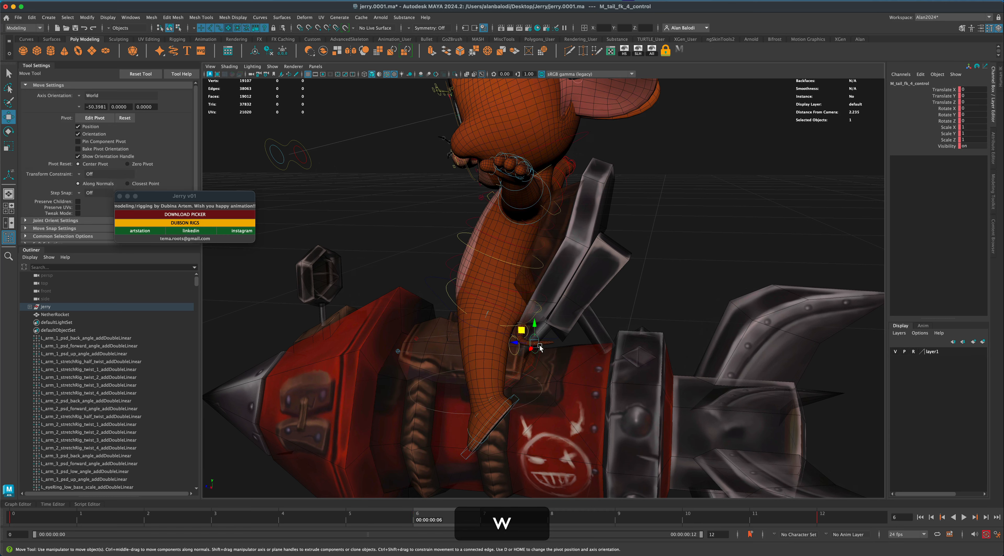
{"action": "left_click", "coordinate": [522, 343]}
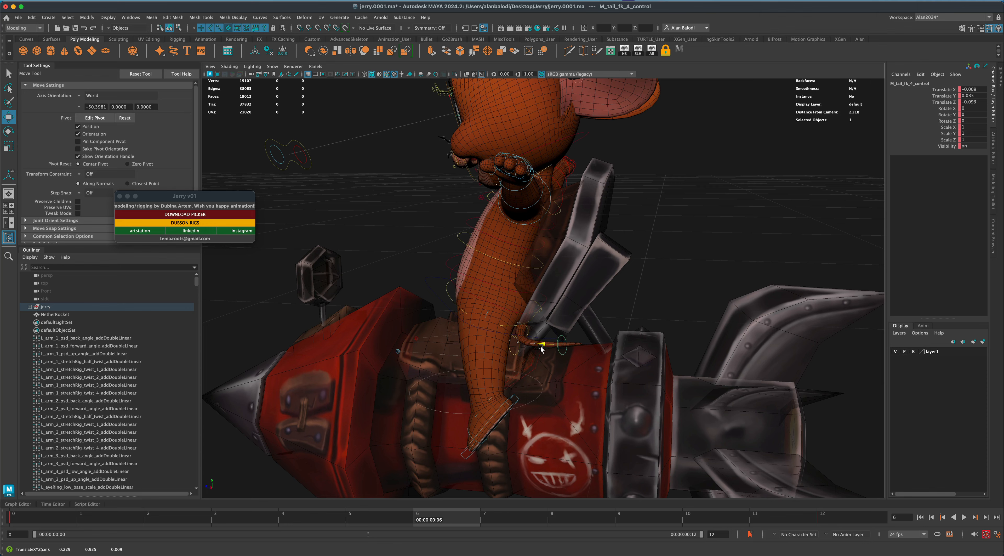
Deselect the tail control, play the loop from the rocket's side to check the tail movement, and stop it.
{"action": "scroll", "coordinate": [690, 281], "scroll_direction": "down", "scroll_amount": 4}
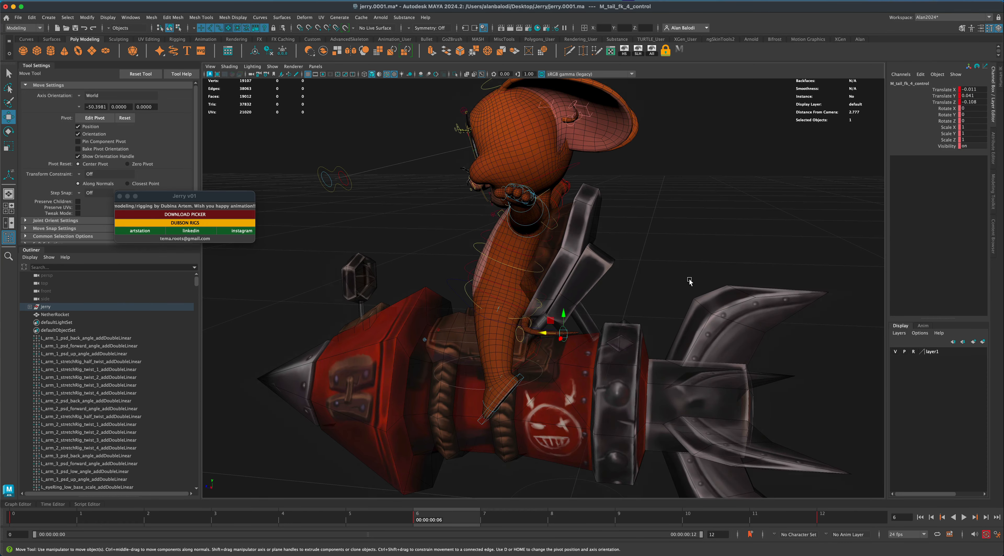
{"action": "left_click", "coordinate": [690, 280]}
{"action": "mouse_move", "coordinate": [690, 281]}
{"action": "left_mouse_down", "text": "alt"}
{"action": "mouse_move", "coordinate": [654, 281]}
{"action": "mouse_move", "coordinate": [689, 300]}
{"action": "left_mouse_up", "text": "alt"}
{"action": "left_click", "coordinate": [964, 517]}
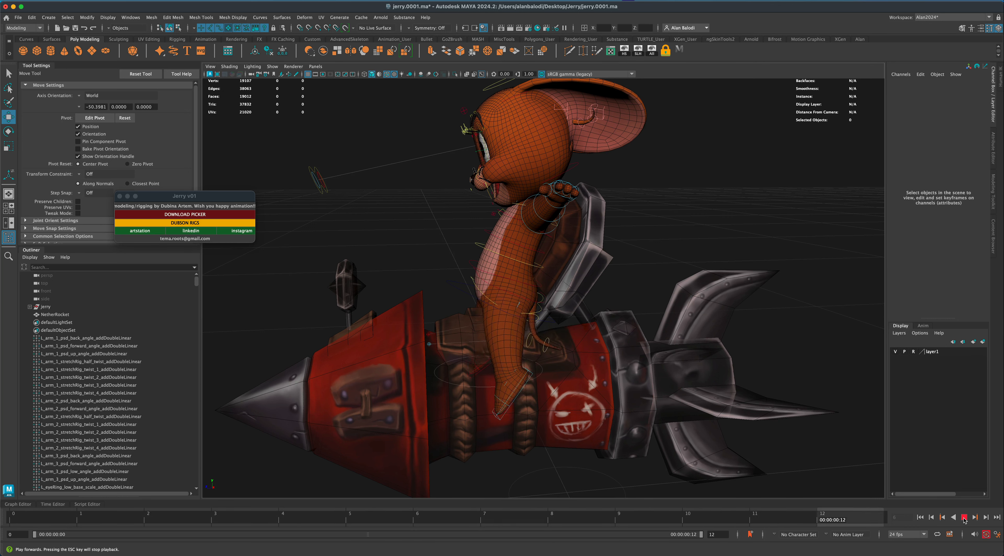
{"action": "key", "text": "Escape"}
Key the fourth tail FK control at frame 3 and rotate it to about 7.7, -52.2 and -16.2 degrees.
{"action": "left_click", "coordinate": [246, 516]}
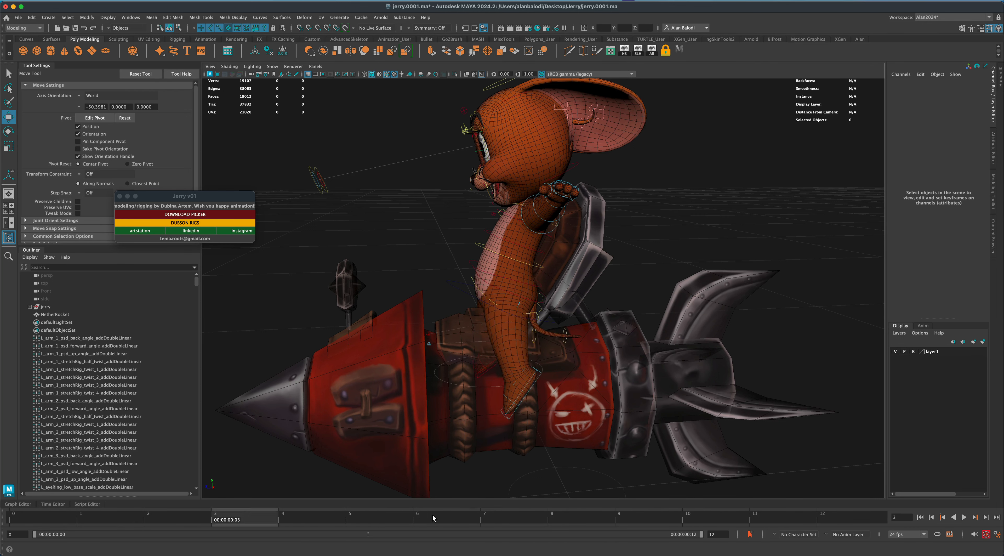
{"action": "left_click", "coordinate": [435, 518]}
{"action": "left_click", "coordinate": [10, 77]}
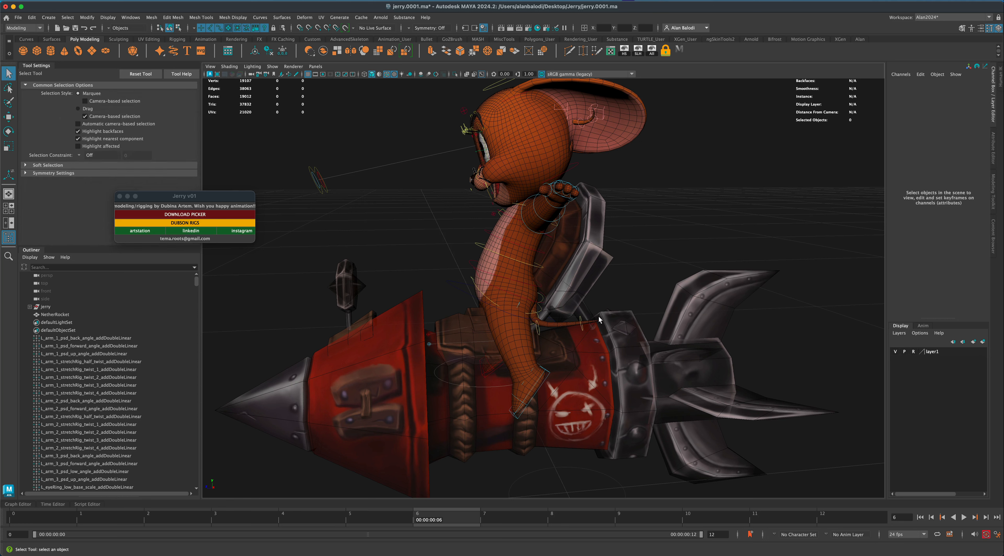
{"action": "left_click", "coordinate": [582, 329]}
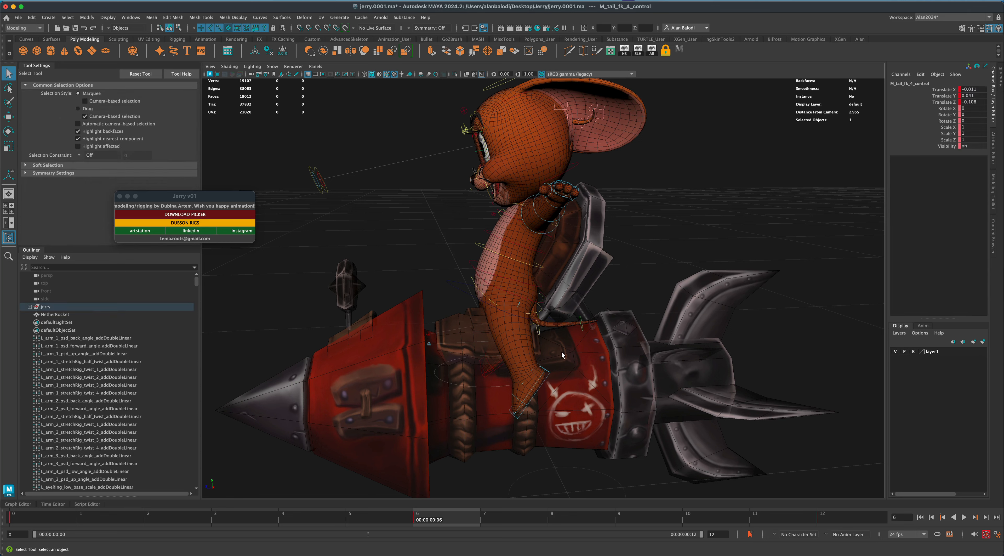
{"action": "left_click_drag", "start_coordinate": [430, 515], "coordinate": [213, 512]}
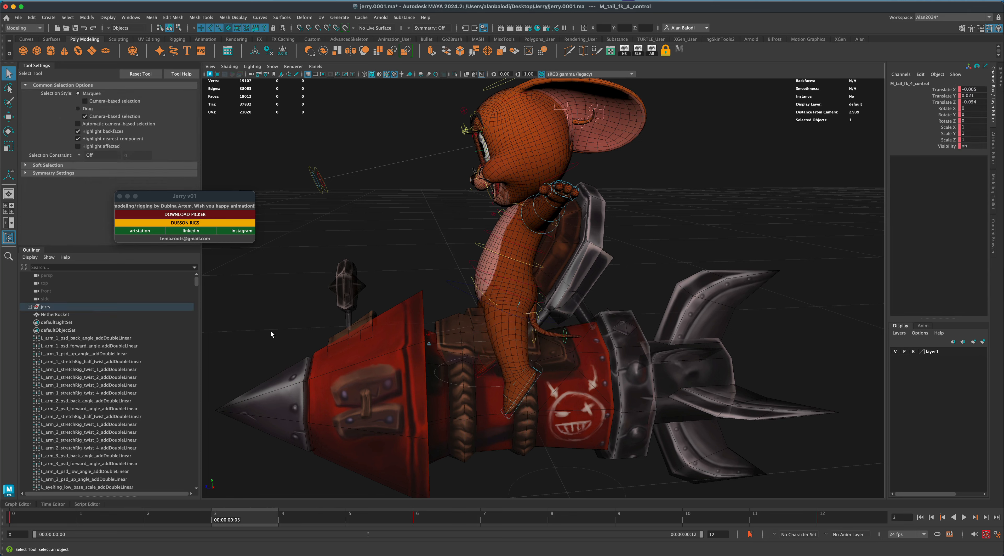
{"action": "key", "text": "s"}
{"action": "key", "text": "e"}
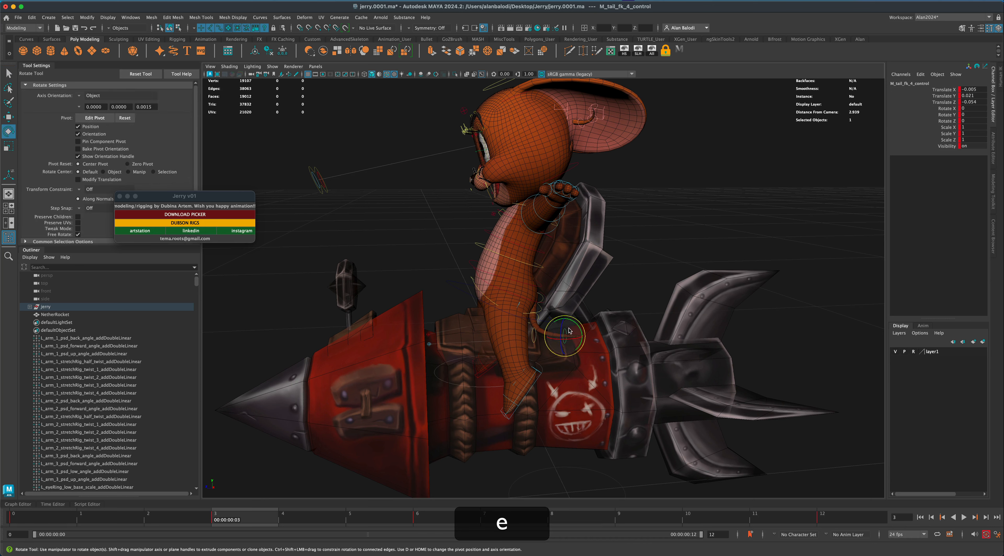
{"action": "mouse_move", "coordinate": [570, 329]}
{"action": "left_mouse_down"}
{"action": "mouse_move", "coordinate": [579, 325]}
{"action": "mouse_move", "coordinate": [571, 317]}
{"action": "left_mouse_up"}
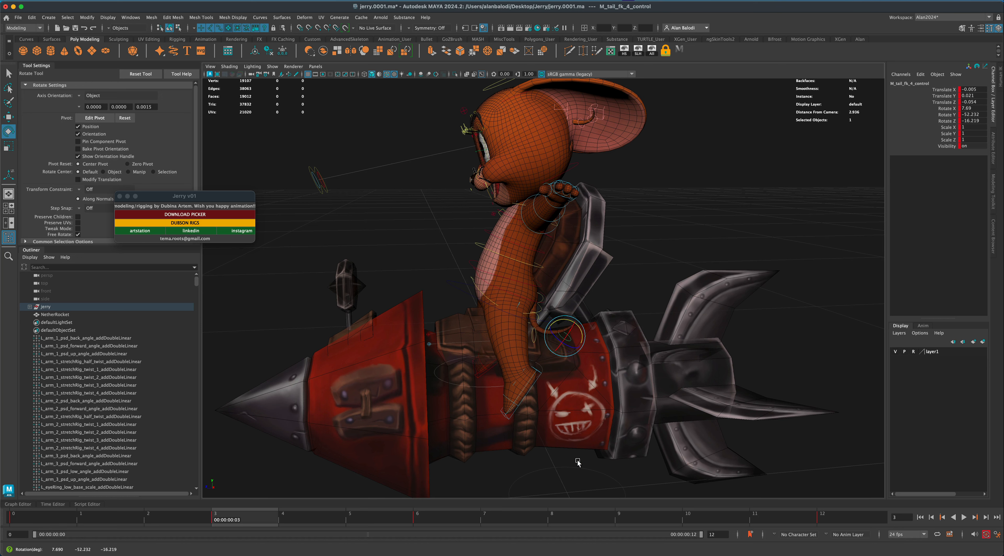
Rotate the fourth tail FK control at frame 9 to about 3.2, 53.2 and -1.1 degrees, and start playback.
{"action": "left_click", "coordinate": [640, 520]}
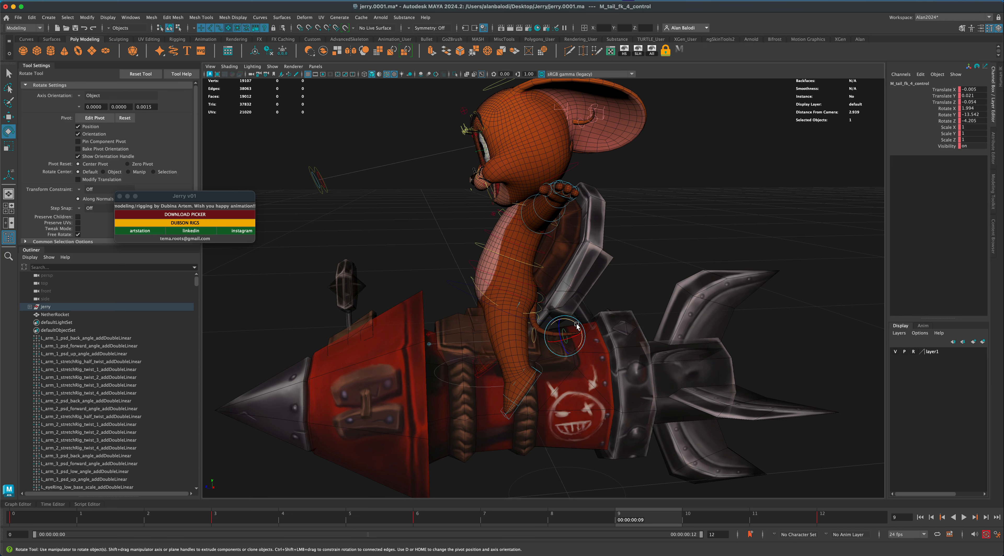
{"action": "left_click_drag", "start_coordinate": [576, 325], "coordinate": [587, 346]}
{"action": "left_click", "coordinate": [964, 516]}
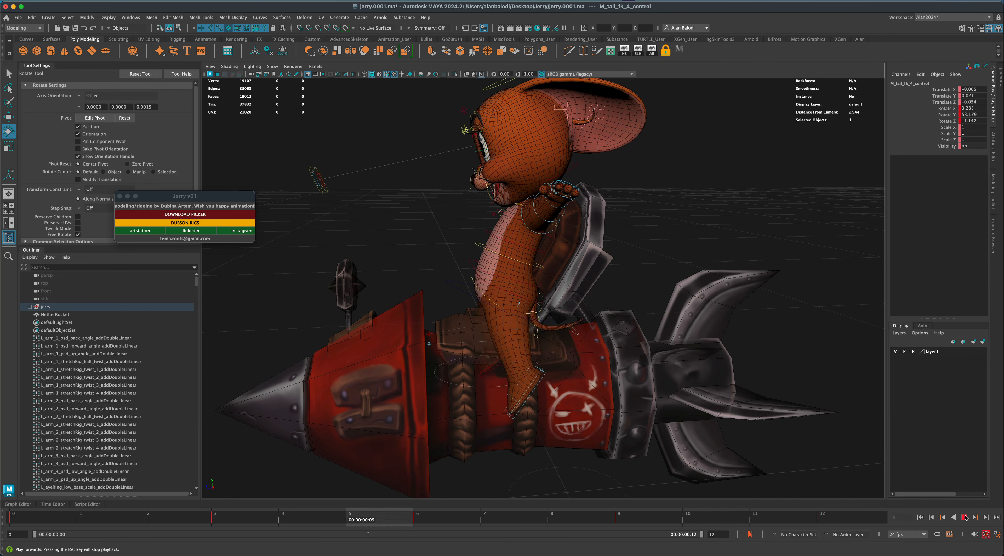
Examine the playing tail and leg motion from several angles and distances, and stop the playback.
{"action": "scroll", "coordinate": [666, 403], "scroll_direction": "down", "scroll_amount": 5}
{"action": "left_click_drag", "start_coordinate": [665, 404], "coordinate": [623, 406], "text": "alt"}
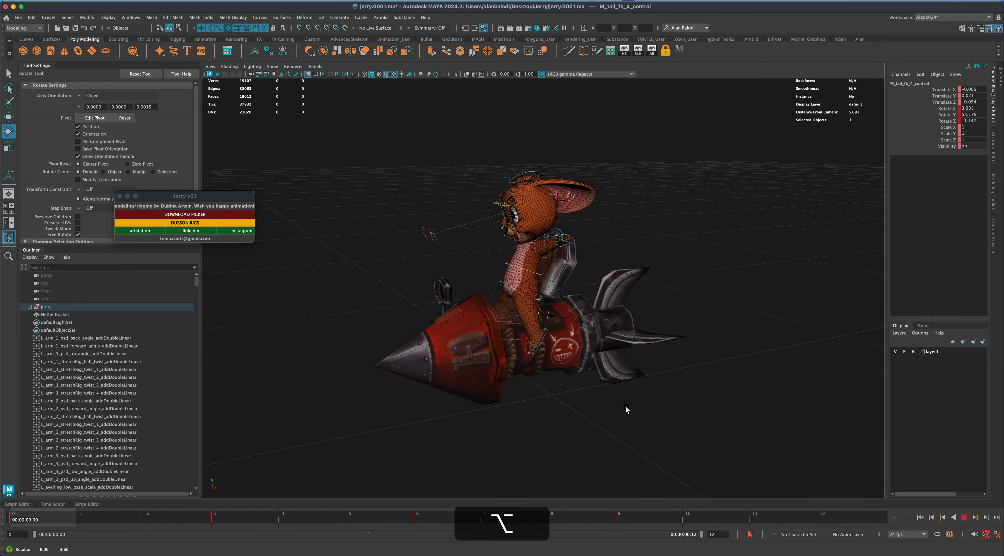
{"action": "scroll", "coordinate": [570, 337], "scroll_direction": "up", "scroll_amount": 3}
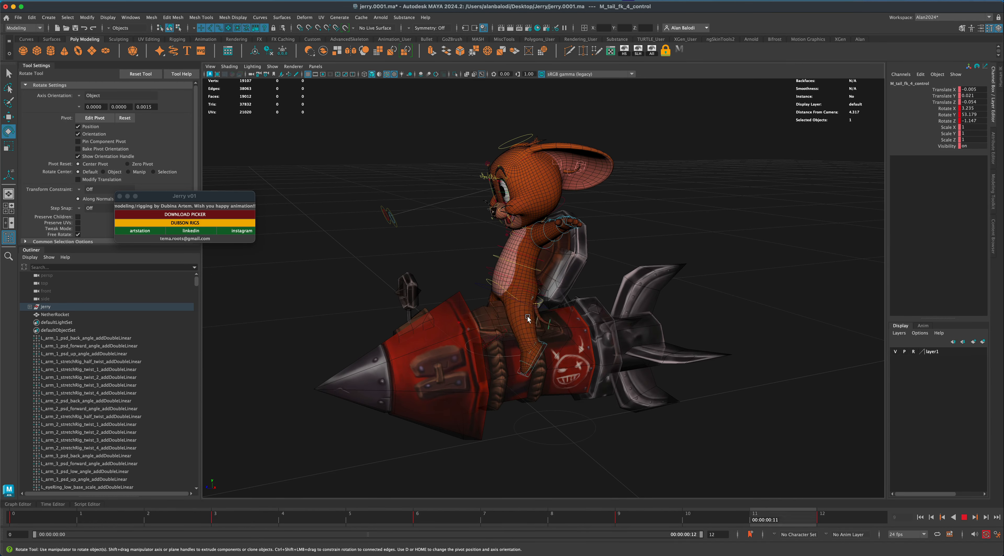
{"action": "left_click_drag", "start_coordinate": [570, 338], "coordinate": [705, 398], "text": "alt"}
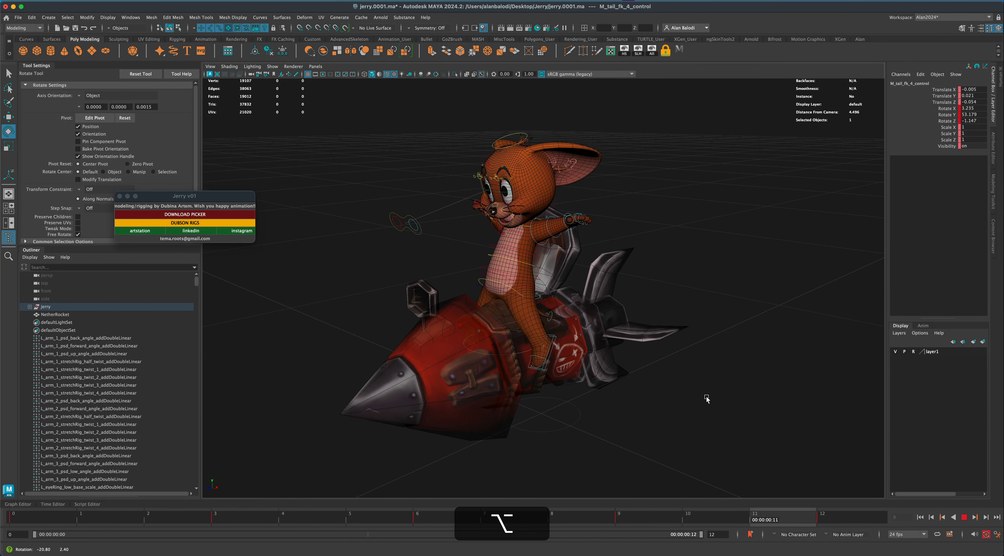
{"action": "scroll", "coordinate": [710, 411], "scroll_direction": "up", "scroll_amount": 3}
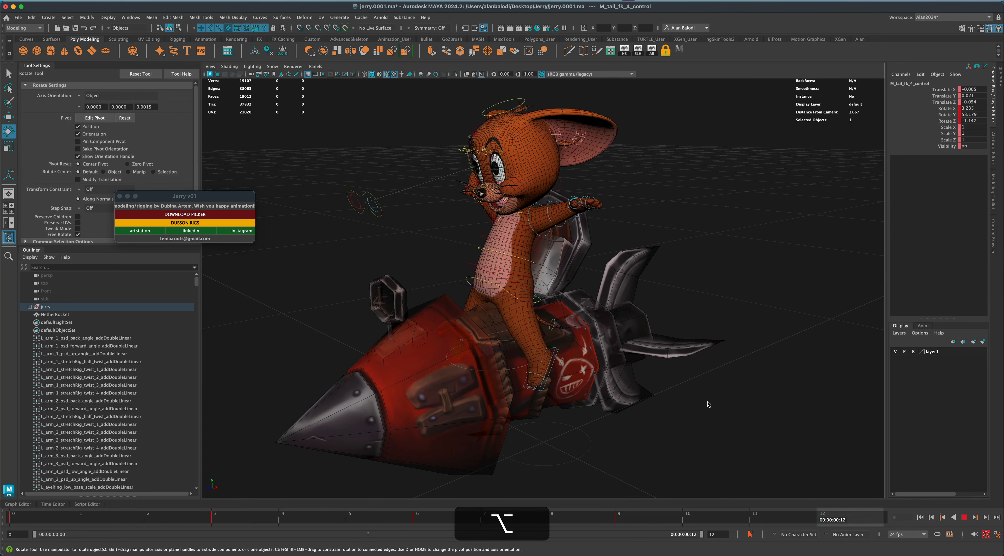
{"action": "scroll", "coordinate": [707, 419], "scroll_direction": "up", "scroll_amount": 1}
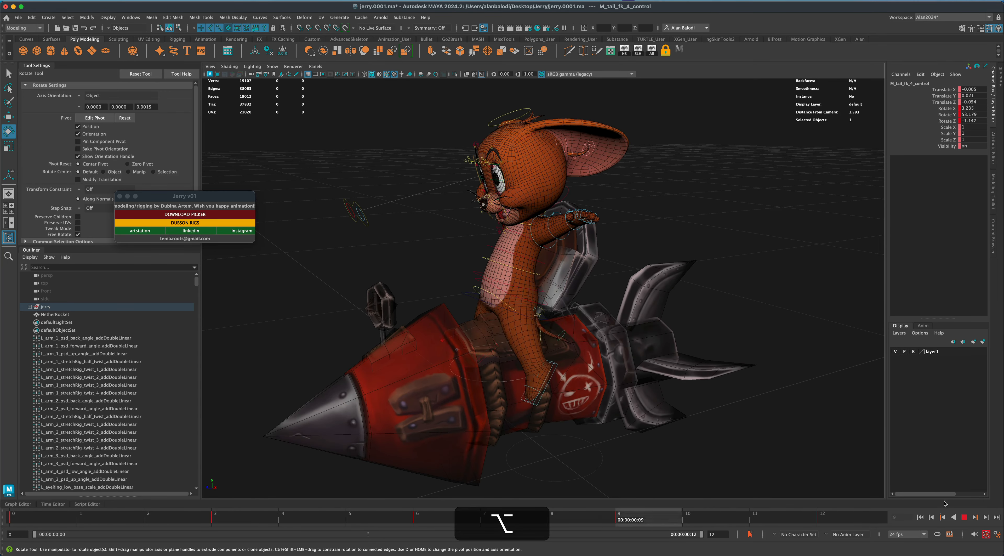
{"action": "left_click", "coordinate": [962, 516]}
Select both upper arm FK controls and lower the arms at frame 6 by rotating them to -11.55 degrees in Z.
{"action": "middle_click_drag", "start_coordinate": [720, 402], "coordinate": [721, 418], "text": "alt"}
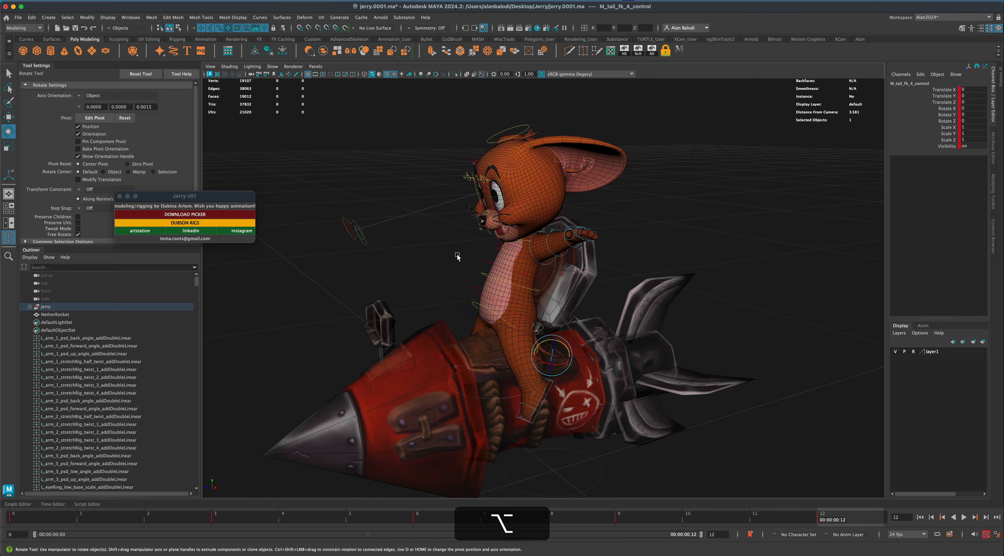
{"action": "middle_click_drag", "start_coordinate": [431, 248], "coordinate": [433, 271], "text": "alt"}
{"action": "scroll", "coordinate": [433, 273], "scroll_direction": "up", "scroll_amount": 3}
{"action": "mouse_move", "coordinate": [432, 273]}
{"action": "left_mouse_down", "text": "alt"}
{"action": "mouse_move", "coordinate": [479, 274]}
{"action": "mouse_move", "coordinate": [427, 265]}
{"action": "left_mouse_up", "text": "alt"}
{"action": "left_click", "coordinate": [530, 271]}
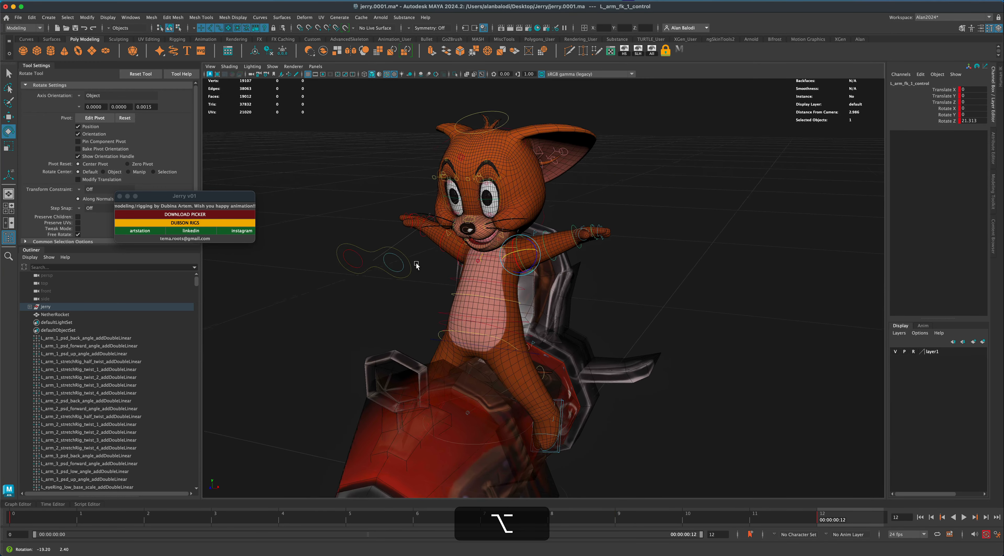
{"action": "left_click", "coordinate": [459, 252], "text": "shift"}
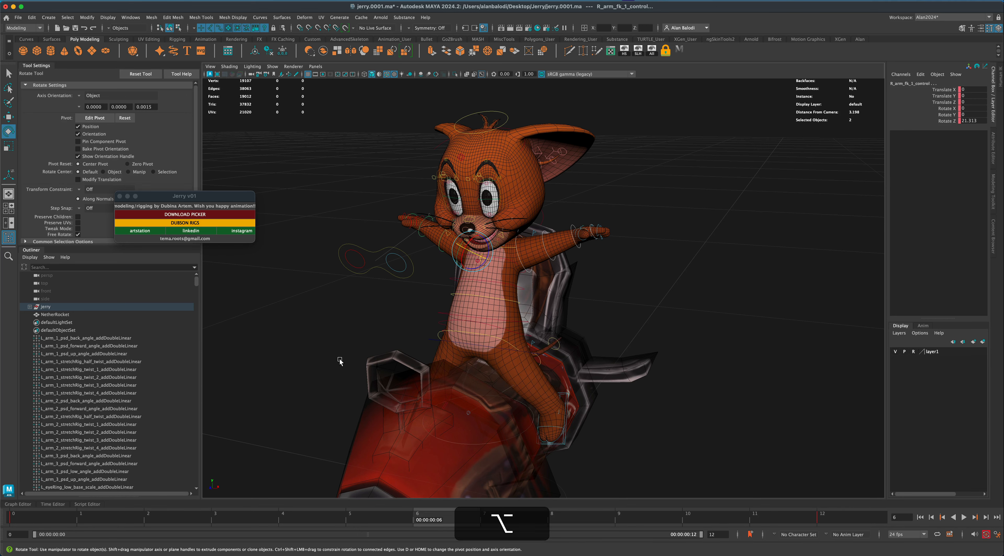
{"action": "left_click_drag", "start_coordinate": [341, 361], "coordinate": [269, 351], "text": "alt"}
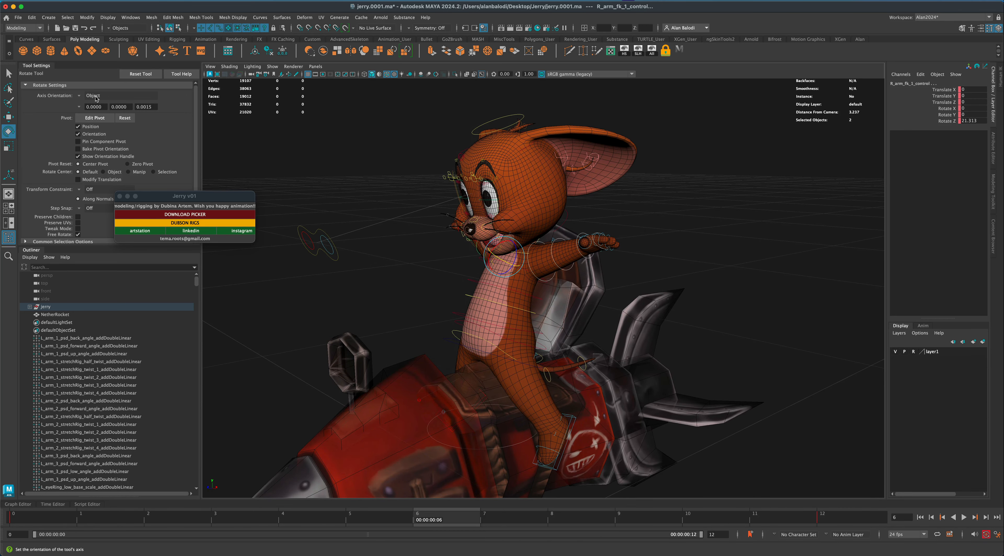
{"action": "key", "text": "e"}
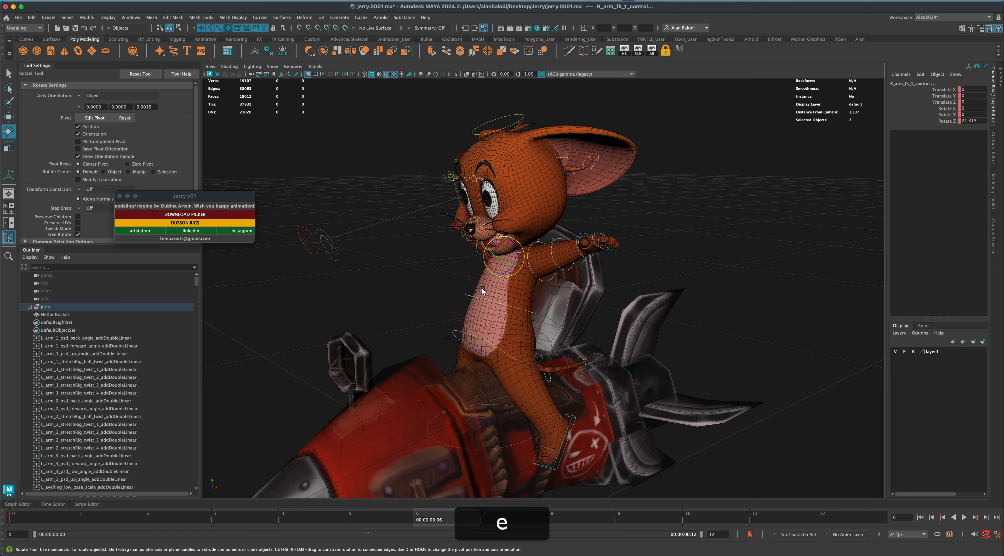
{"action": "left_click_drag", "start_coordinate": [515, 261], "coordinate": [514, 252]}
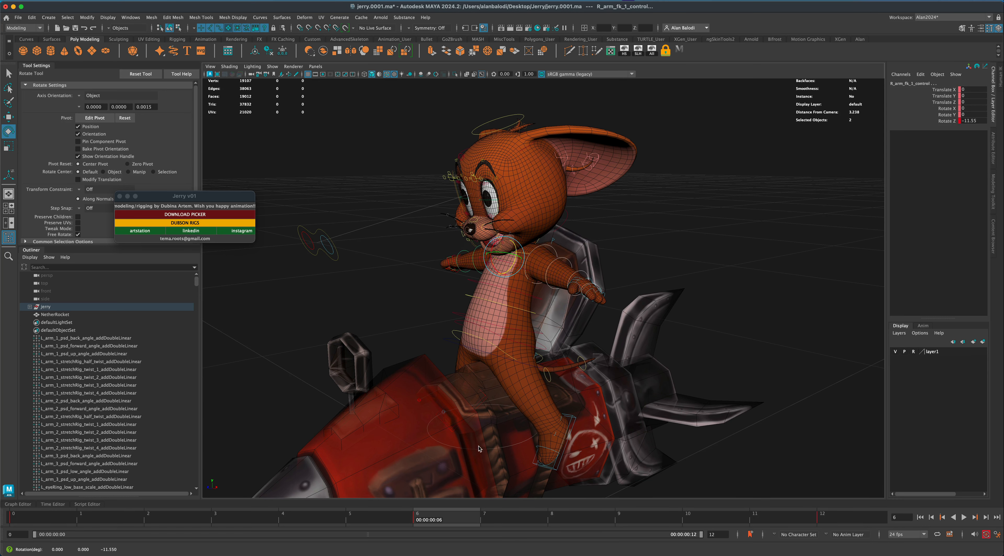
Play the loop to check the arm swing, stop it, return to frame 6, and clear the arm control selection.
{"action": "key", "text": "alt+v"}
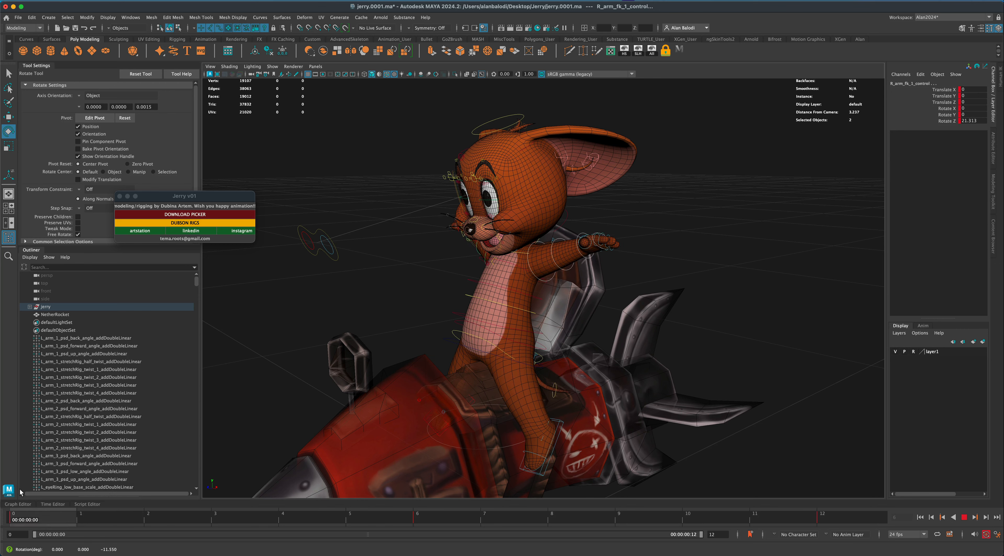
{"action": "left_click", "coordinate": [964, 517]}
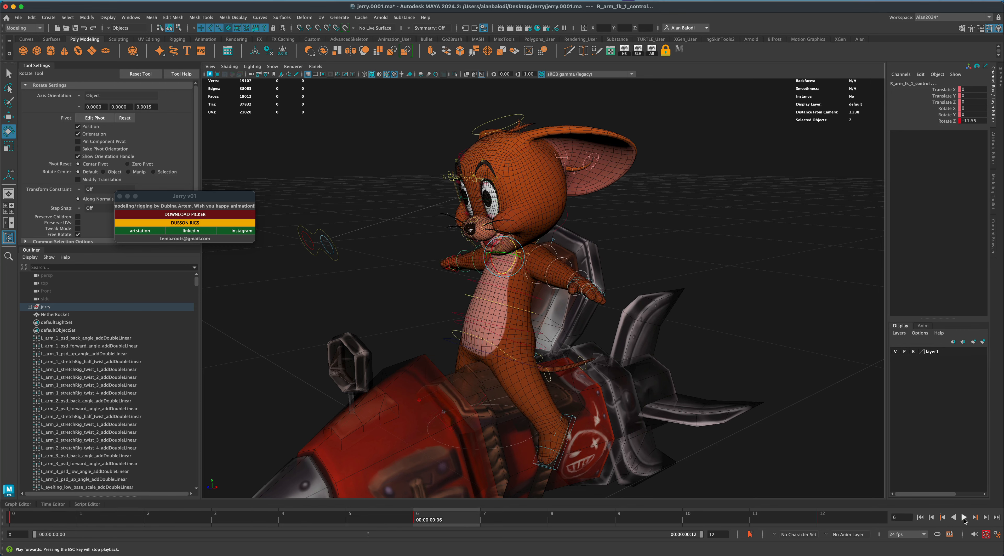
{"action": "left_click", "coordinate": [965, 518]}
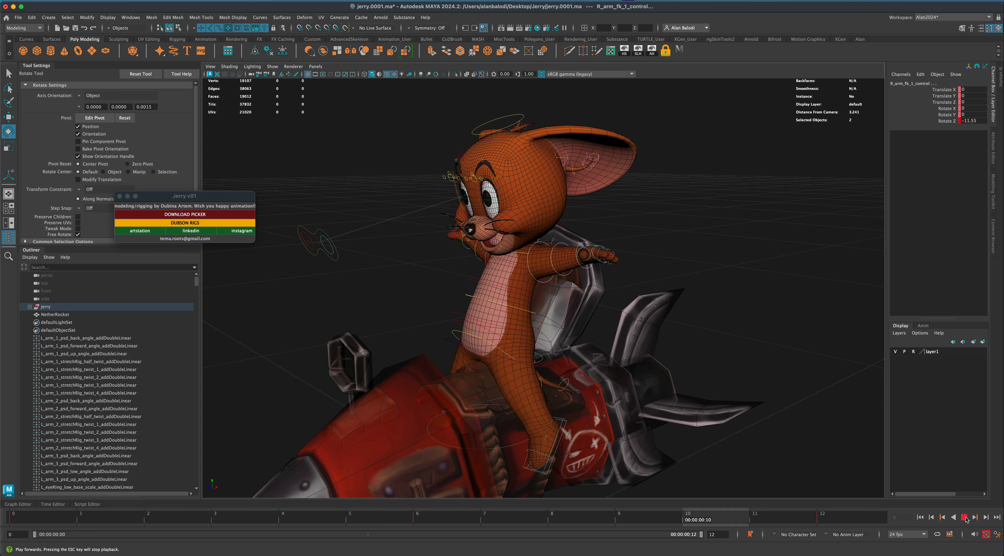
{"action": "left_click", "coordinate": [964, 518]}
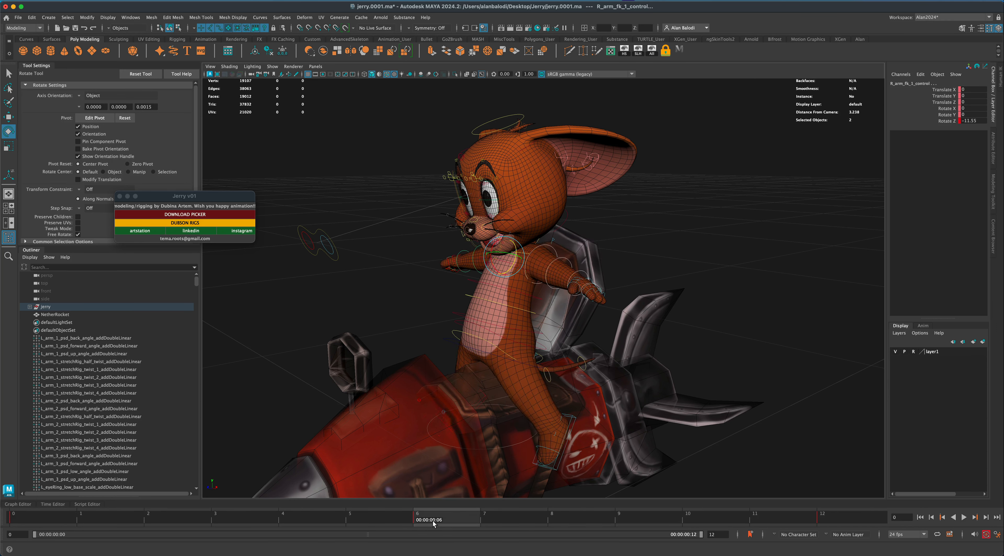
{"action": "left_click", "coordinate": [580, 274]}
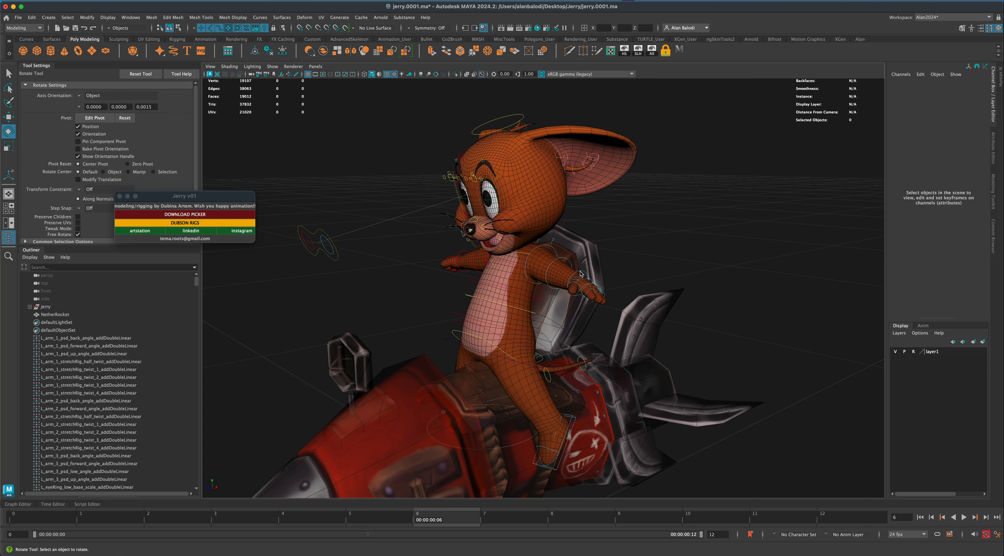
At frame 6, bend the wrist FK controls downward in Z, to -22.239 degrees on L_arm_fk_3_control and -29.719 degrees on R_arm_fk_3_control.
{"action": "scroll", "coordinate": [581, 273], "scroll_direction": "up", "scroll_amount": 3}
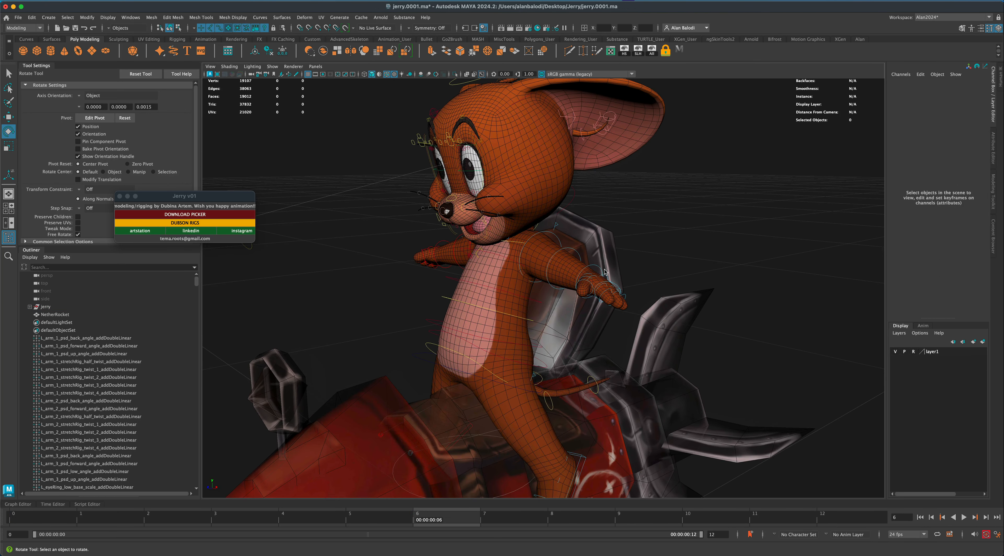
{"action": "left_click", "coordinate": [599, 270]}
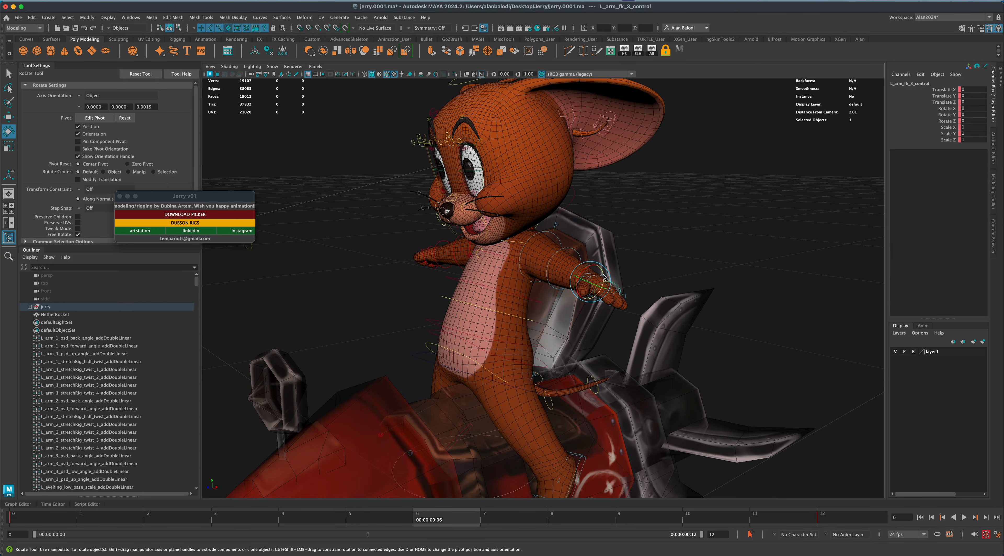
{"action": "mouse_move", "coordinate": [604, 276]}
{"action": "left_mouse_down"}
{"action": "mouse_move", "coordinate": [607, 252]}
{"action": "mouse_move", "coordinate": [609, 286]}
{"action": "left_mouse_up"}
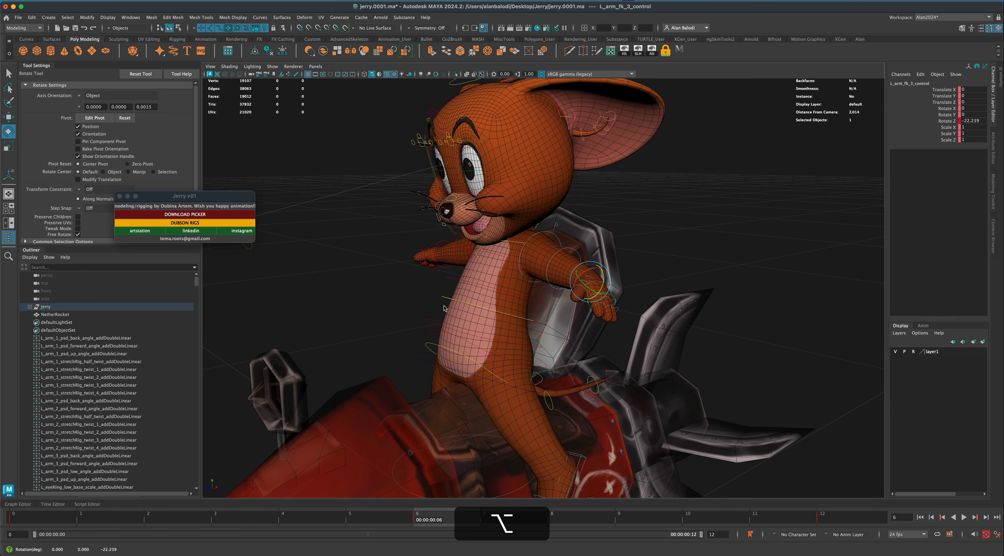
{"action": "left_click_drag", "start_coordinate": [446, 309], "coordinate": [481, 308], "text": "alt"}
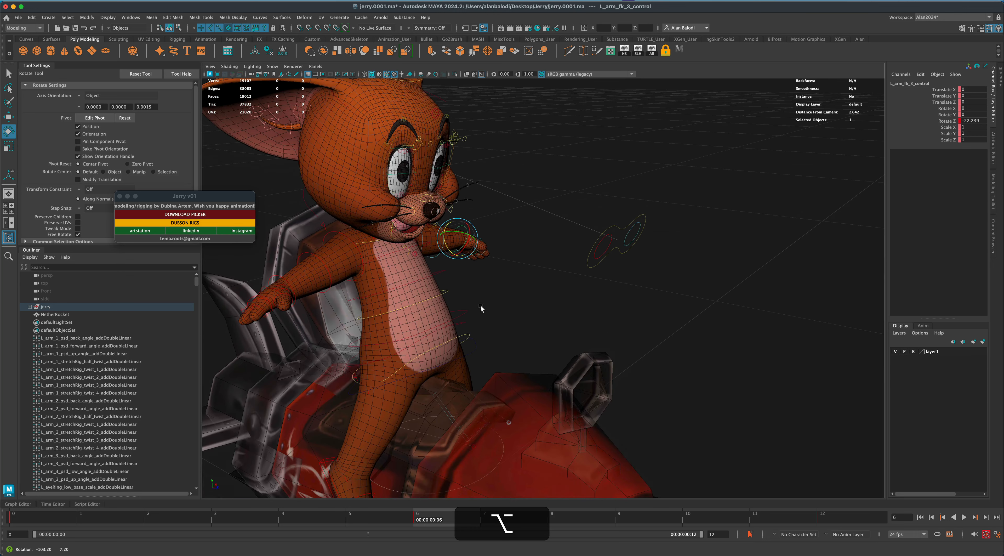
{"action": "left_click", "coordinate": [272, 277]}
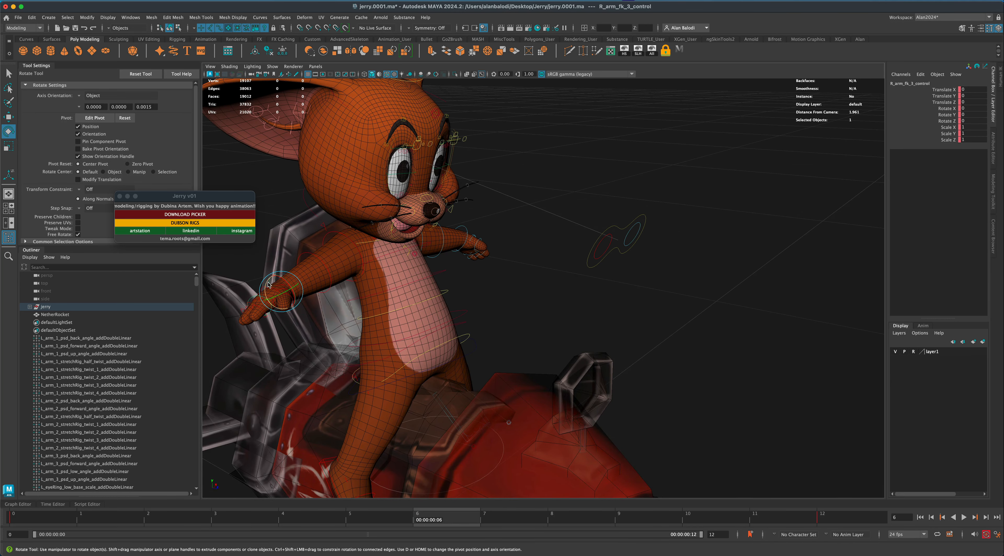
{"action": "left_click_drag", "start_coordinate": [267, 284], "coordinate": [268, 293]}
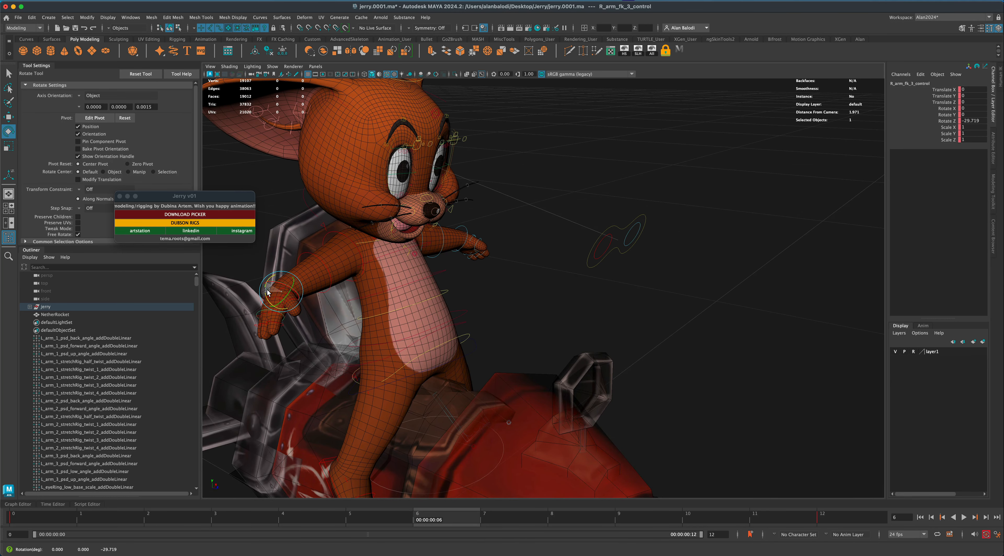
{"action": "left_click_drag", "start_coordinate": [560, 337], "coordinate": [549, 335], "text": "alt"}
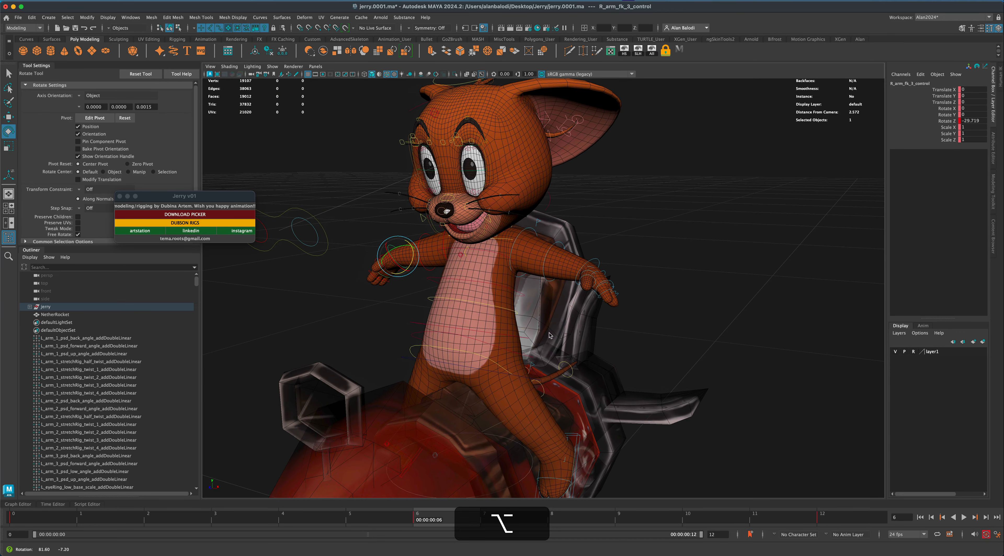
At frame 0, raise both hands by rotating the left wrist FK control to 43.124 and the right to 45.285 degrees in Z.
{"action": "left_click_drag", "start_coordinate": [449, 520], "coordinate": [13, 518]}
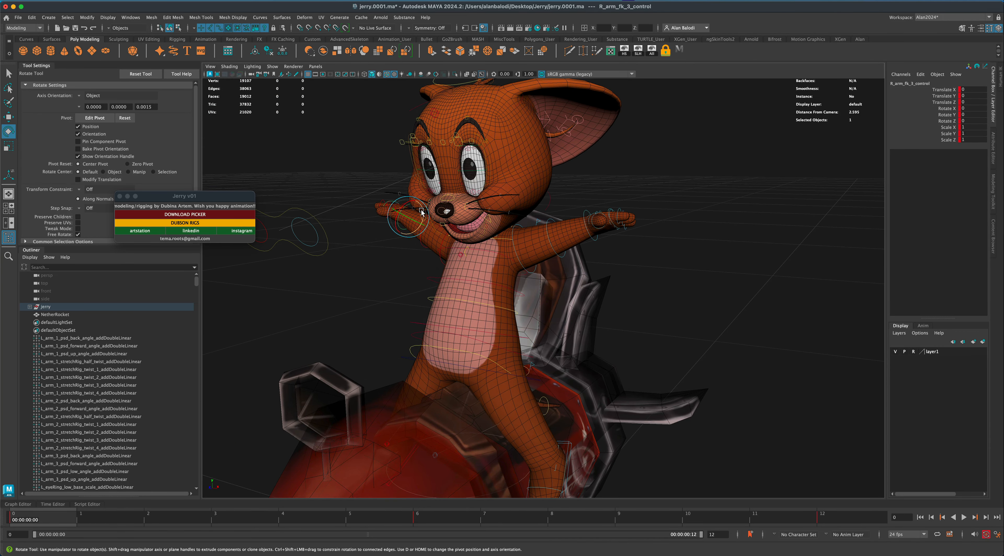
{"action": "left_click_drag", "start_coordinate": [421, 211], "coordinate": [424, 221]}
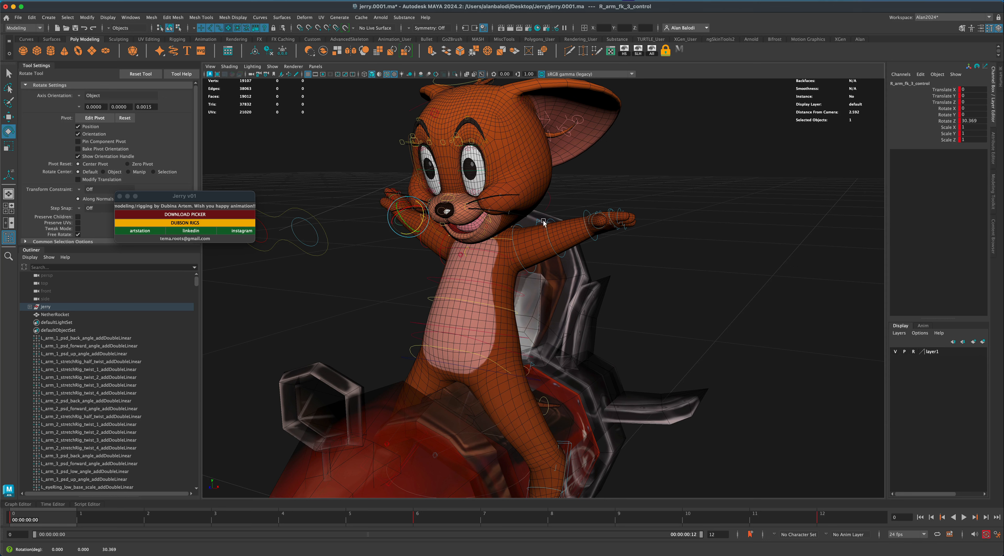
{"action": "left_click", "coordinate": [595, 239]}
{"action": "left_click_drag", "start_coordinate": [600, 238], "coordinate": [398, 238]}
{"action": "left_click", "coordinate": [398, 235]}
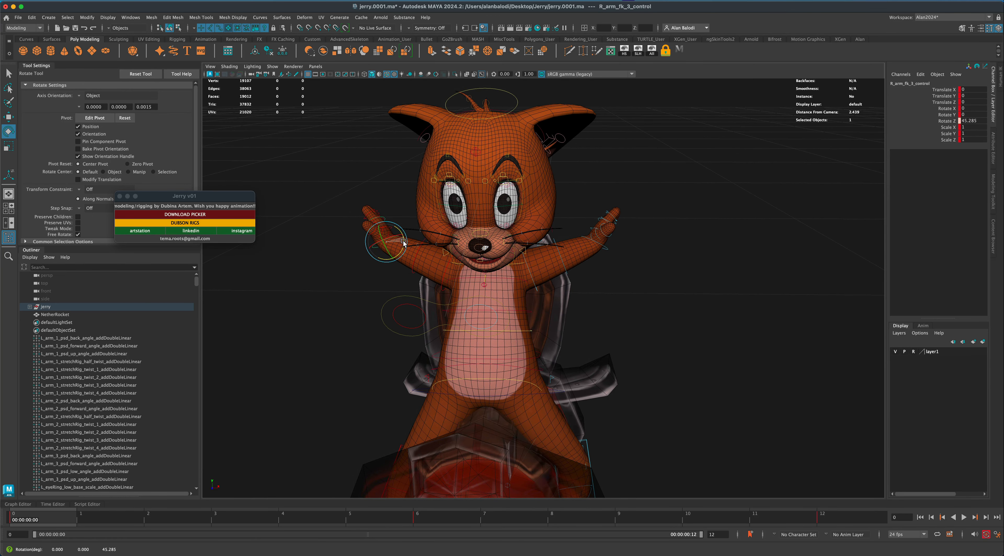
Select both wrist FK controls and copy their frame 0 keys to frame 12.
{"action": "left_click", "coordinate": [11, 78]}
{"action": "left_click_drag", "start_coordinate": [678, 306], "coordinate": [604, 314], "text": "alt"}
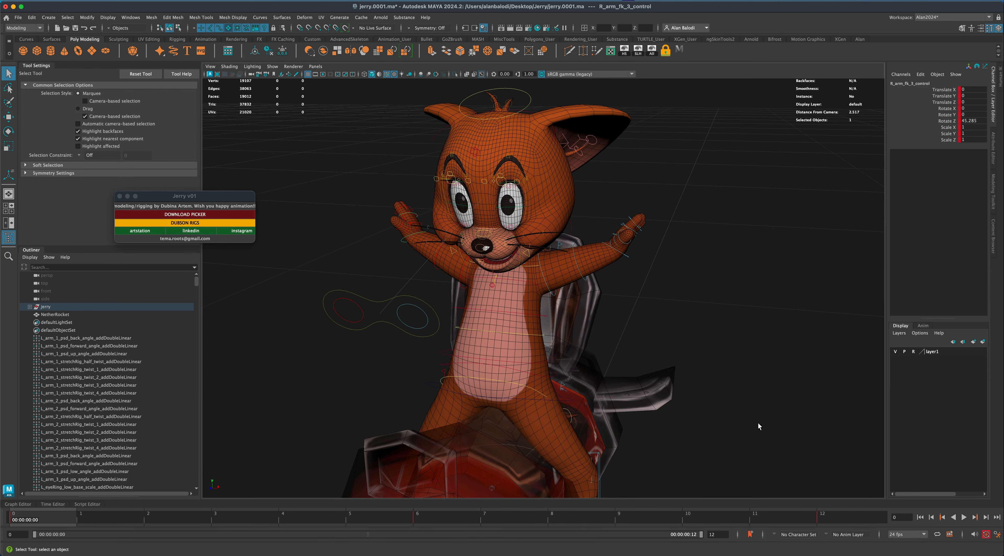
{"action": "key", "text": "shift"}
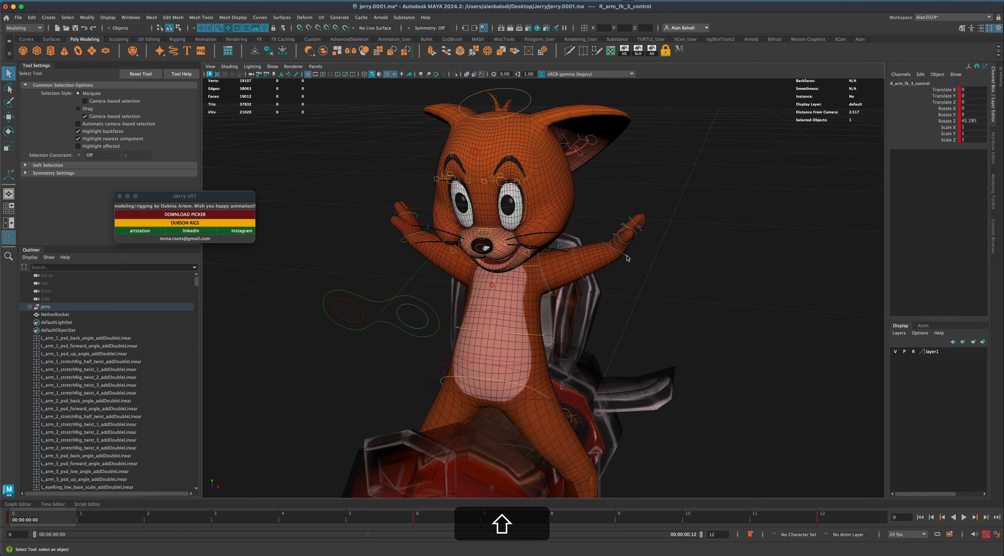
{"action": "left_click", "coordinate": [605, 258], "text": "shift"}
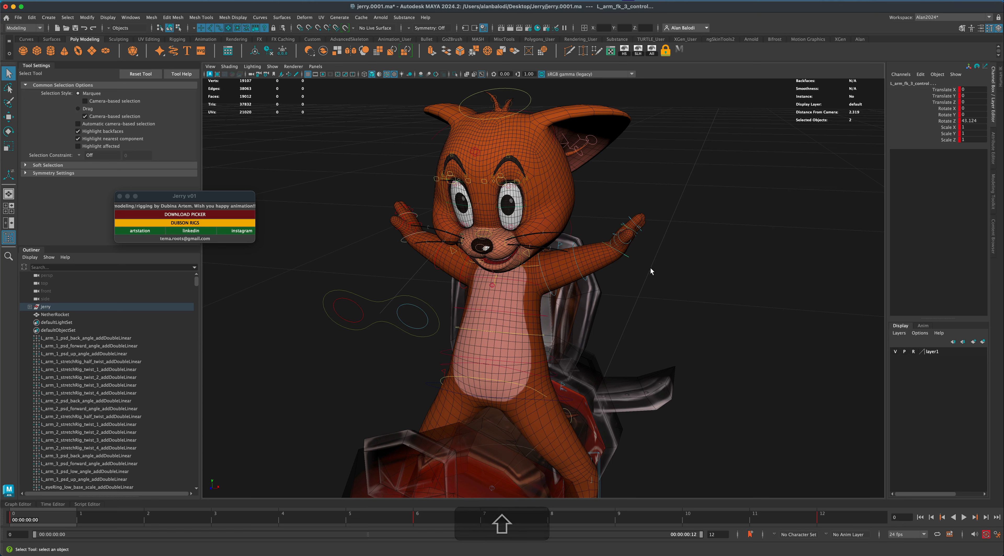
{"action": "right_click", "coordinate": [41, 517]}
{"action": "left_click", "coordinate": [67, 370]}
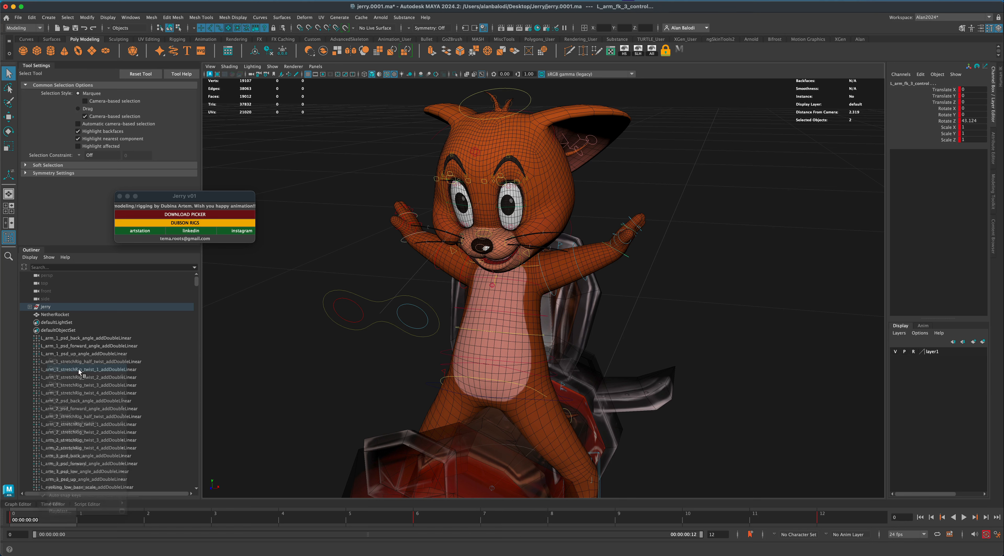
{"action": "left_click", "coordinate": [856, 518]}
{"action": "right_click", "coordinate": [856, 519]}
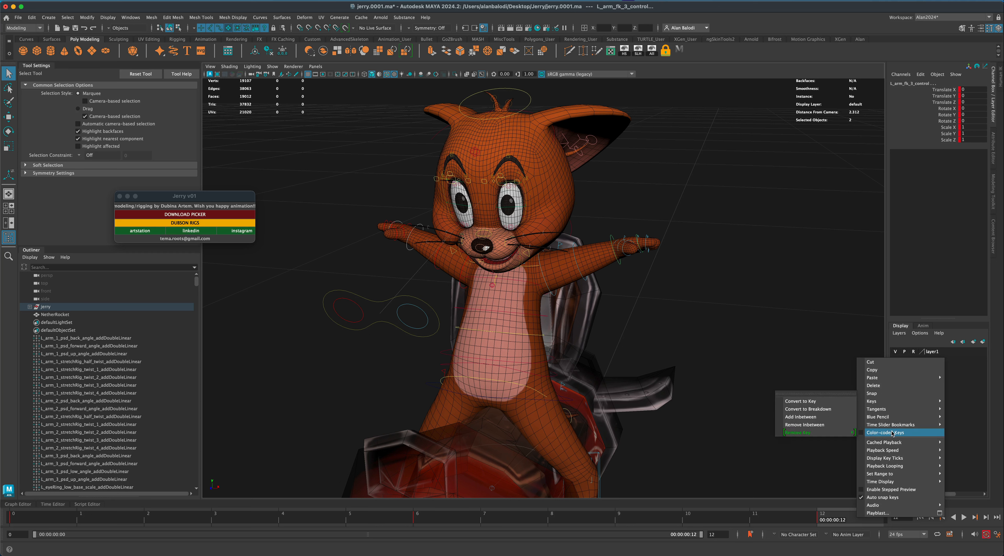
{"action": "mouse_move", "coordinate": [873, 377]}
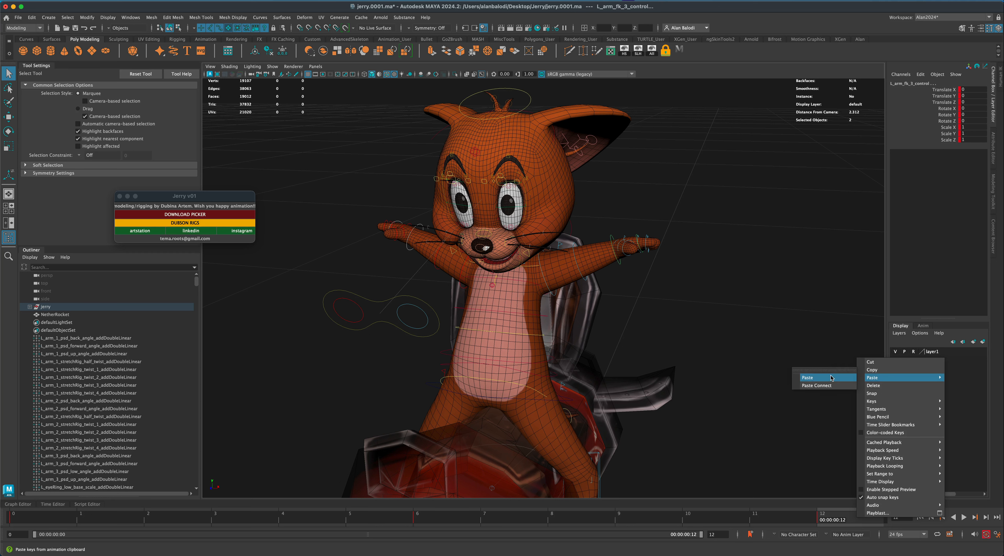
{"action": "left_click", "coordinate": [818, 377]}
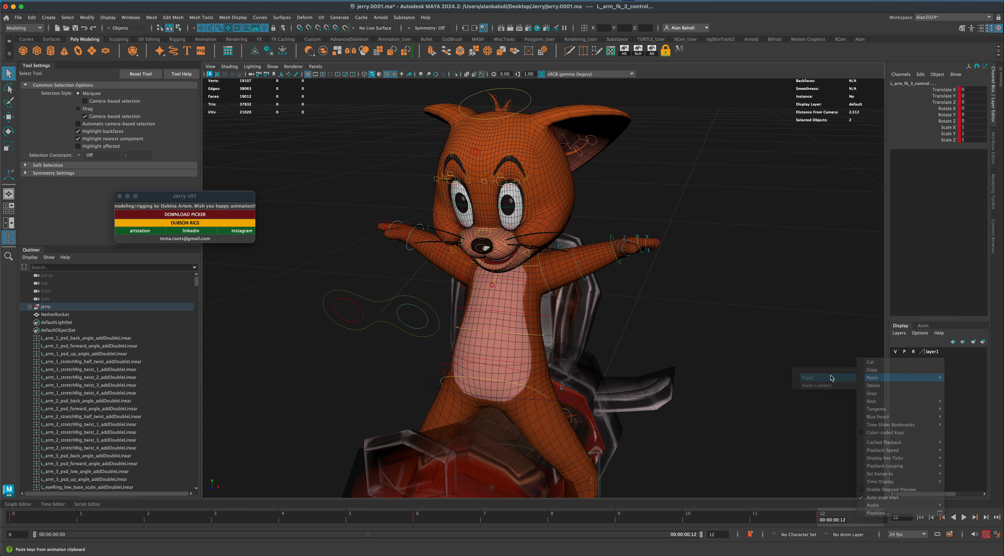
Compare the wrist poses at frames 6, 0 and 12, clear the selection, then play the loop and stop it.
{"action": "left_click", "coordinate": [441, 518]}
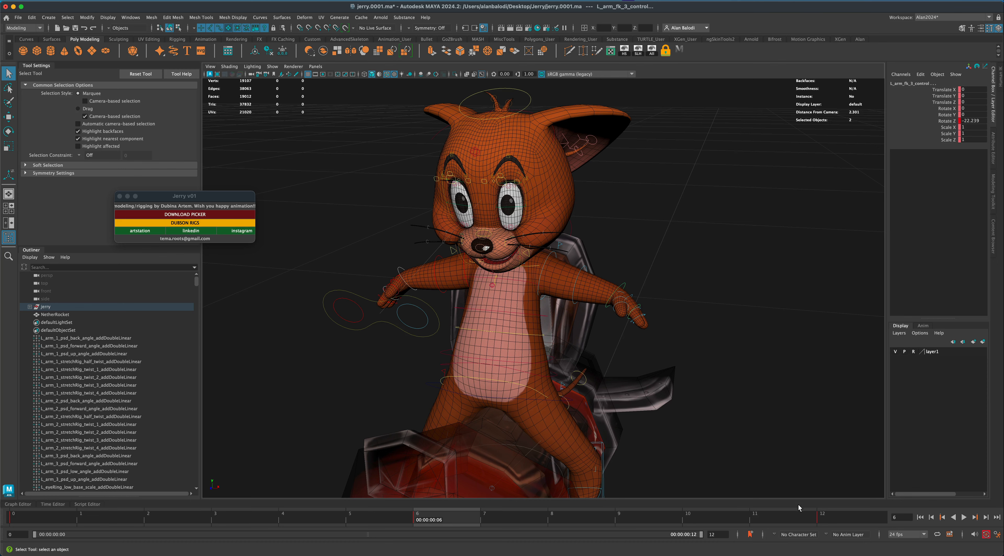
{"action": "left_click", "coordinate": [44, 519]}
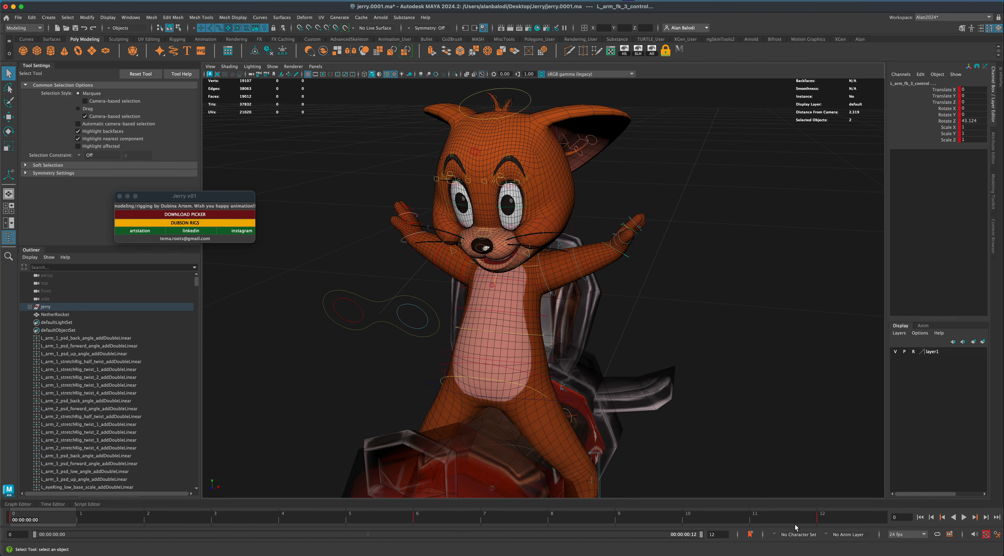
{"action": "left_click", "coordinate": [839, 521]}
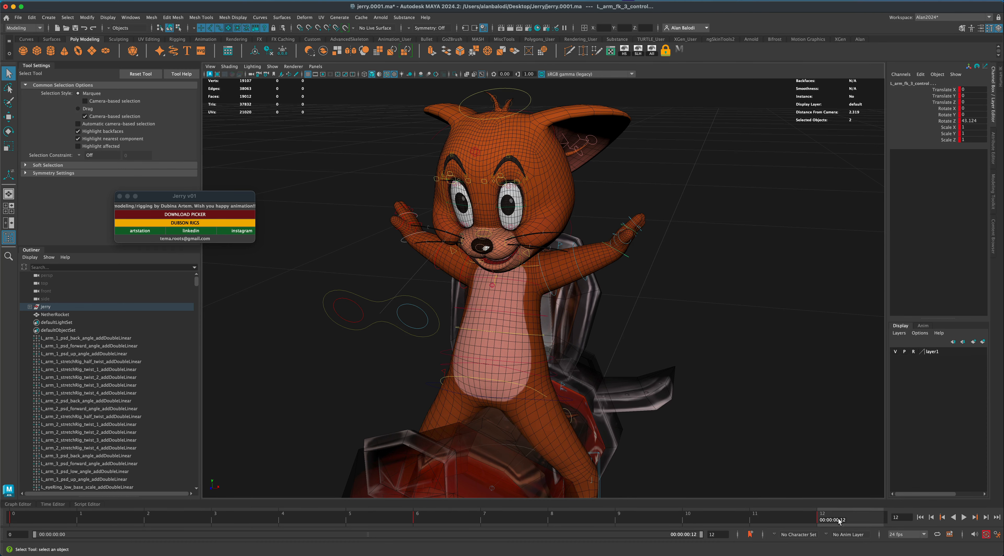
{"action": "left_click", "coordinate": [739, 340]}
{"action": "left_click_drag", "start_coordinate": [739, 341], "coordinate": [761, 351], "text": "alt"}
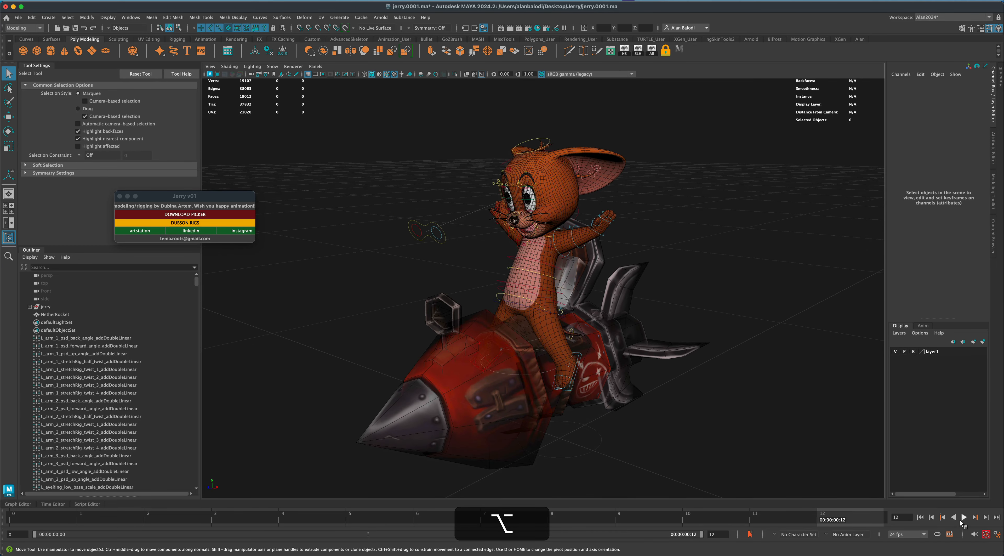
{"action": "left_click", "coordinate": [963, 517]}
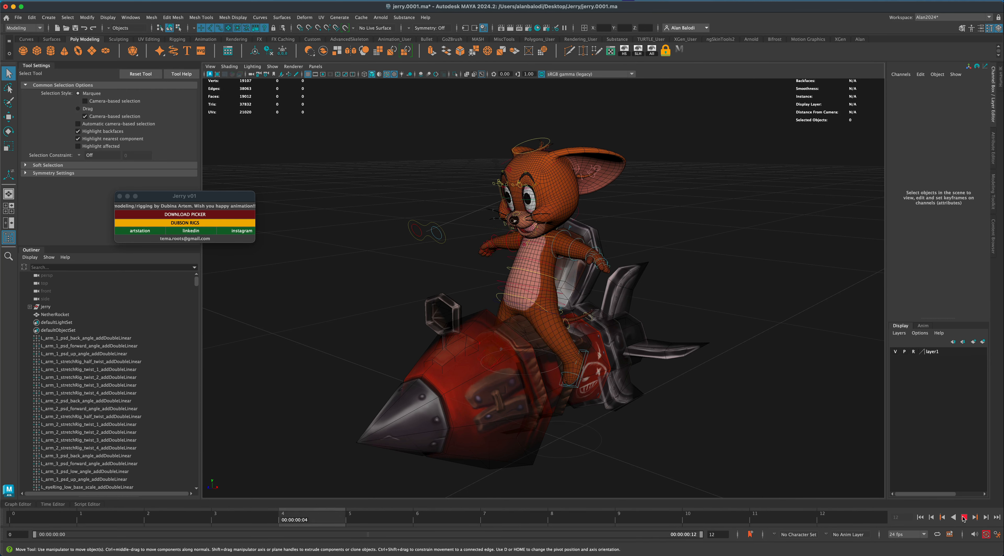
{"action": "left_click", "coordinate": [963, 517]}
At frame 6, move the middle spine IK control forward to Translate Y -0.016 and Translate Z 0.042.
{"action": "left_click", "coordinate": [436, 520]}
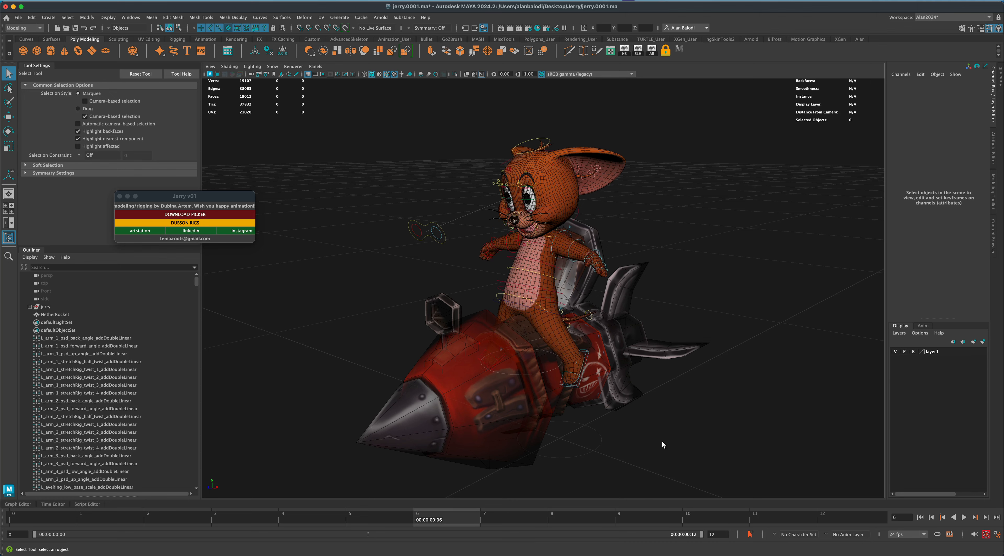
{"action": "scroll", "coordinate": [658, 450], "scroll_direction": "up", "scroll_amount": 5, "text": "alt"}
{"action": "left_click_drag", "start_coordinate": [664, 450], "coordinate": [502, 325], "text": "alt"}
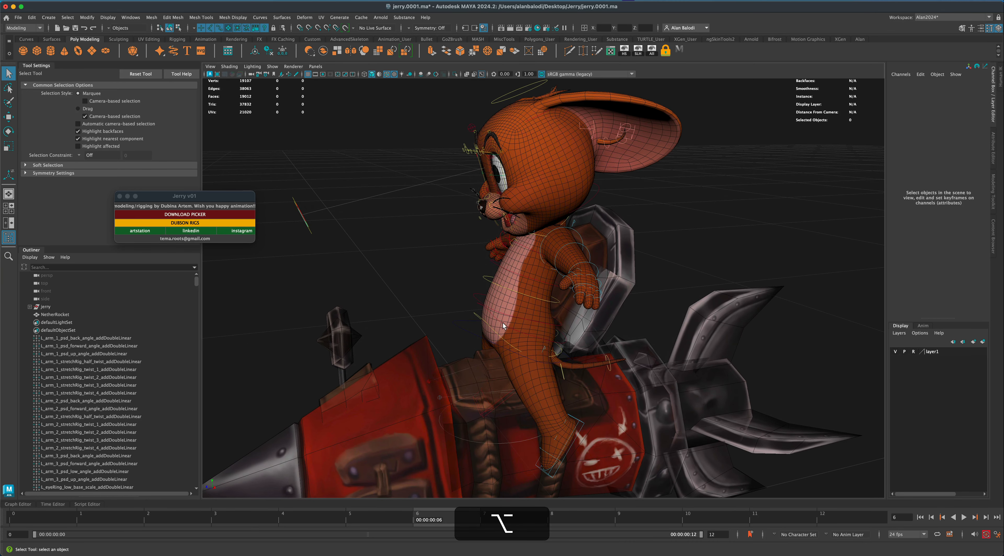
{"action": "left_click", "coordinate": [502, 290]}
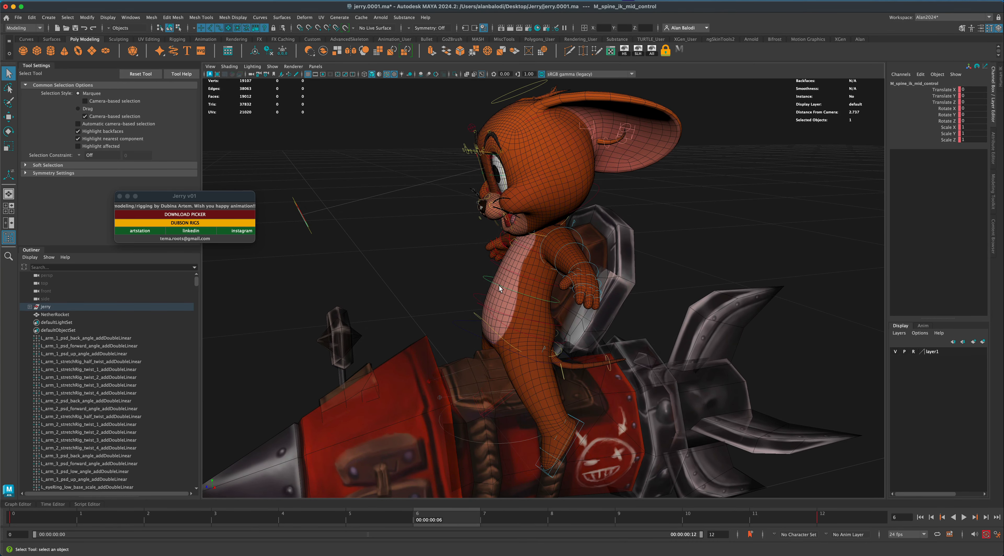
{"action": "key", "text": "w"}
{"action": "left_click_drag", "start_coordinate": [508, 295], "coordinate": [502, 293]}
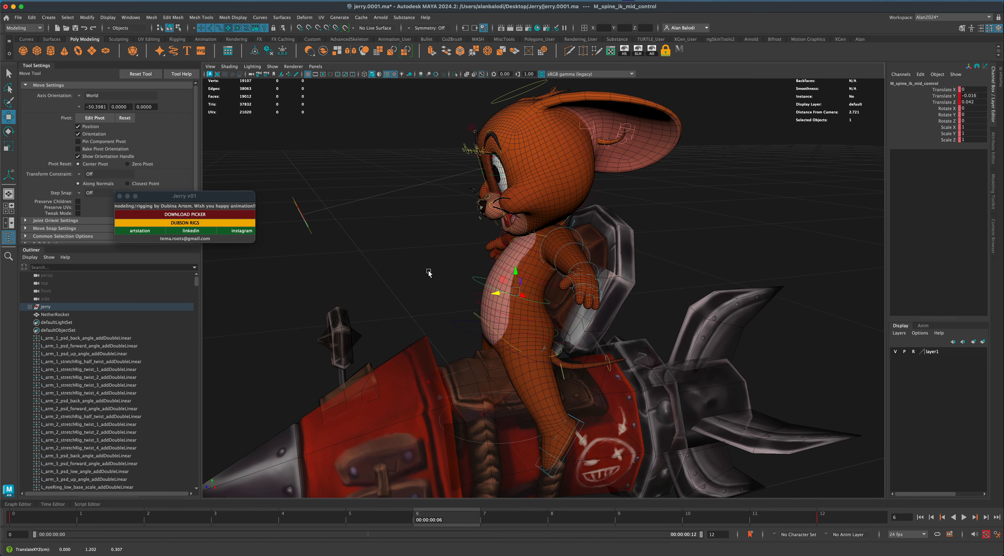
Play the loop from a wider view to check the torso movement, and stop the playback.
{"action": "scroll", "coordinate": [420, 285], "scroll_direction": "down", "scroll_amount": 3}
{"action": "left_click_drag", "start_coordinate": [420, 283], "coordinate": [434, 277], "text": "alt"}
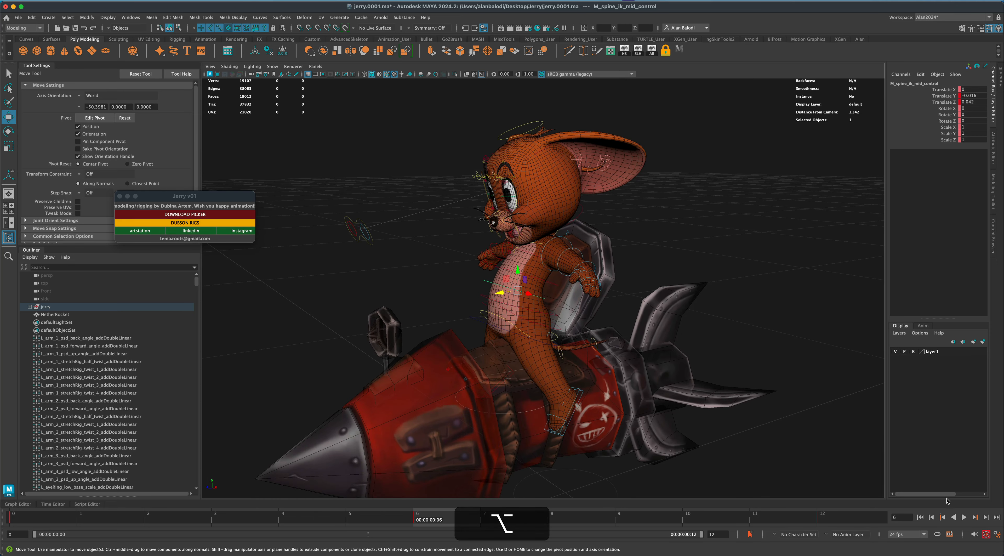
{"action": "left_click", "coordinate": [961, 517]}
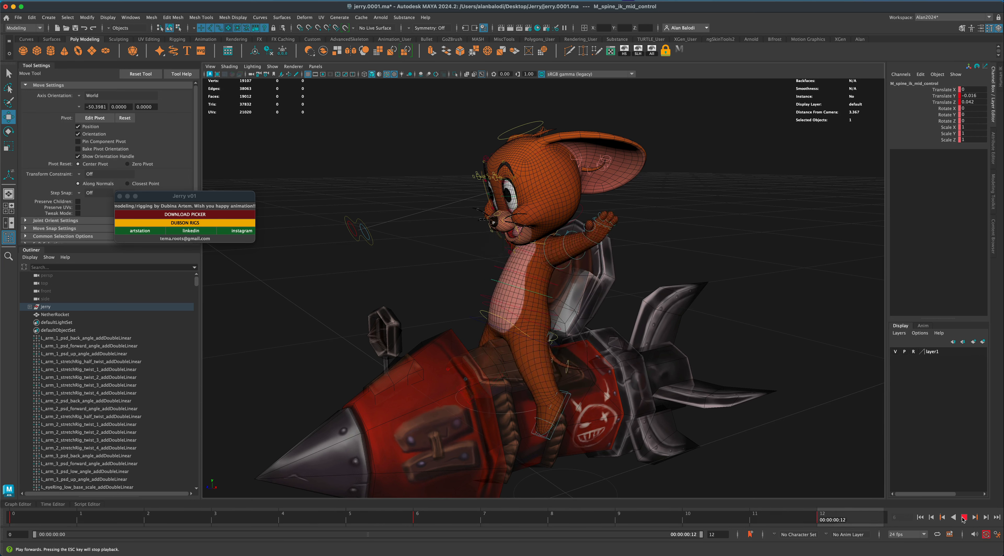
{"action": "left_click", "coordinate": [963, 518]}
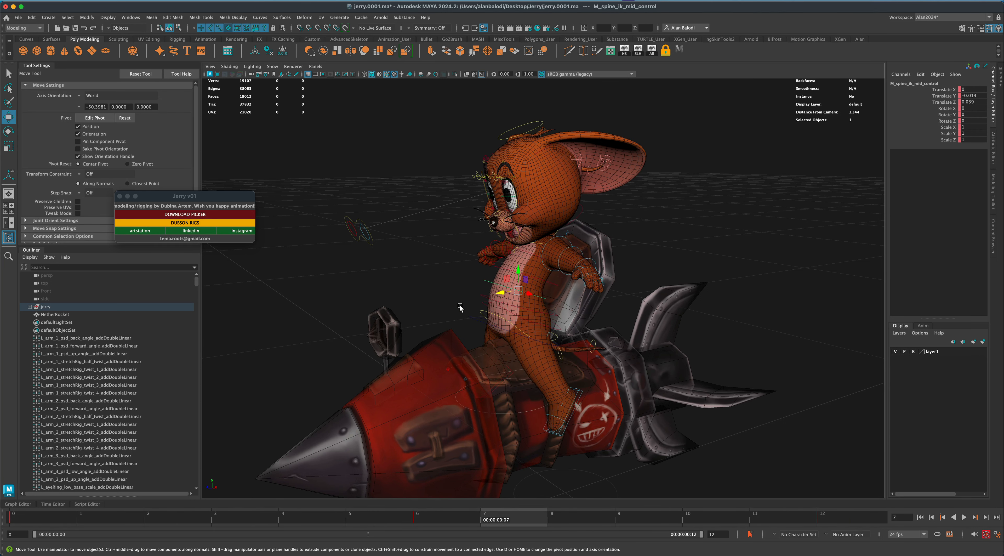
Examine the body pose from several angles and distances, replay the loop, stop it, and go to frame 0.
{"action": "mouse_move", "coordinate": [460, 308]}
{"action": "left_mouse_down", "text": "alt"}
{"action": "mouse_move", "coordinate": [493, 318]}
{"action": "mouse_move", "coordinate": [487, 304]}
{"action": "mouse_move", "coordinate": [448, 307]}
{"action": "mouse_move", "coordinate": [507, 310]}
{"action": "mouse_move", "coordinate": [472, 314]}
{"action": "left_mouse_up", "text": "alt"}
{"action": "middle_click_drag", "start_coordinate": [452, 306], "coordinate": [452, 309], "text": "alt"}
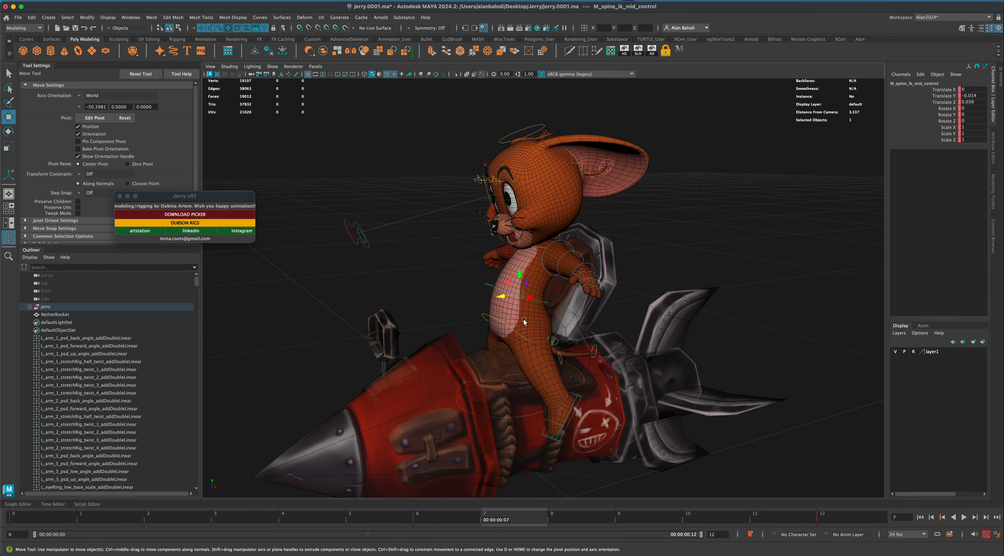
{"action": "left_click_drag", "start_coordinate": [582, 280], "coordinate": [637, 293], "text": "alt"}
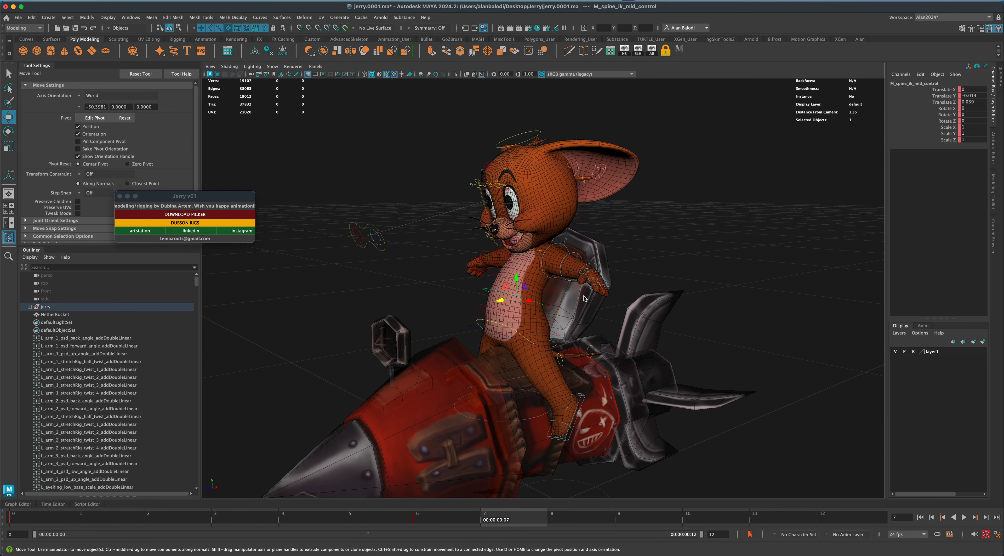
{"action": "scroll", "coordinate": [560, 318], "scroll_direction": "up", "scroll_amount": 3}
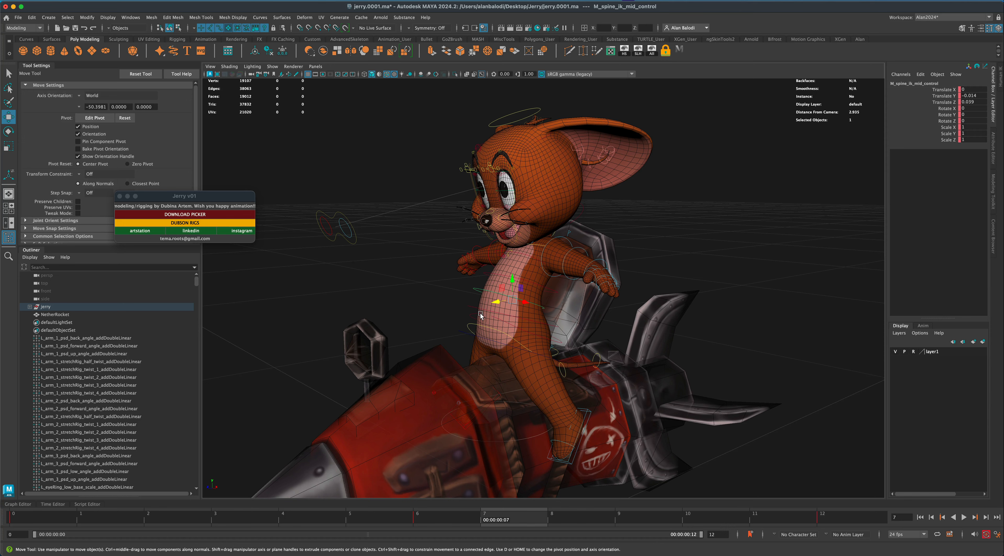
{"action": "scroll", "coordinate": [463, 310], "scroll_direction": "down", "scroll_amount": 2}
{"action": "left_click_drag", "start_coordinate": [463, 310], "coordinate": [449, 365], "text": "alt"}
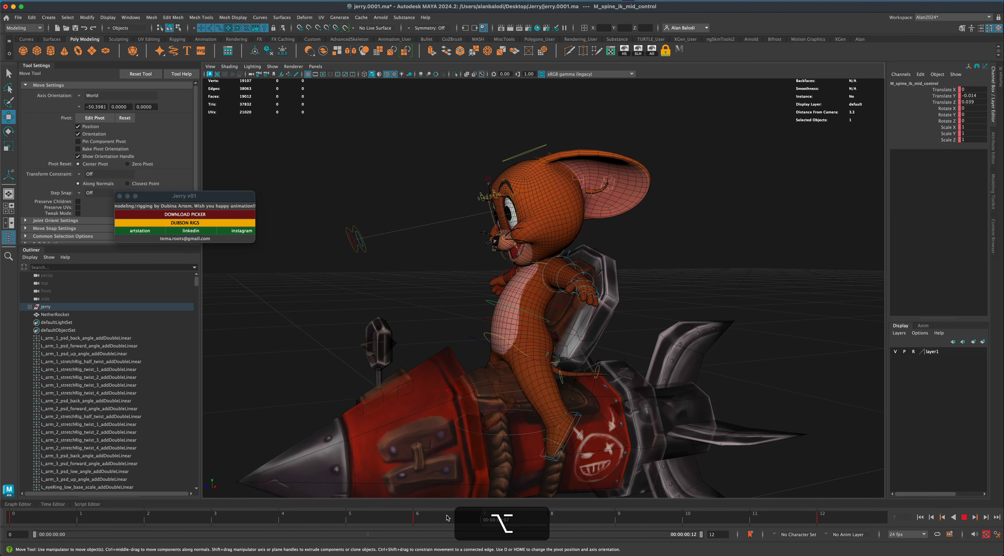
{"action": "key", "text": "alt+v"}
{"action": "left_click_drag", "start_coordinate": [439, 296], "coordinate": [431, 299], "text": "alt"}
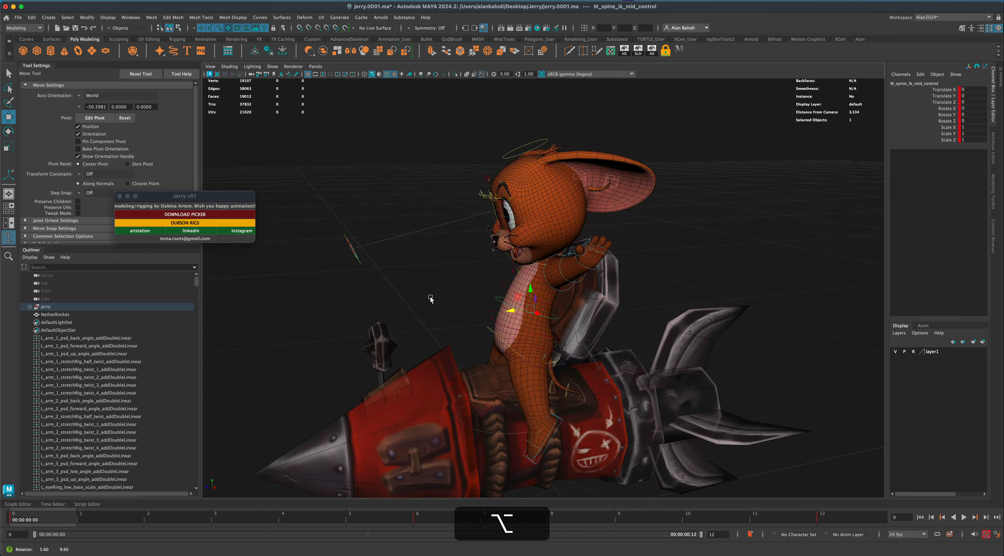
{"action": "scroll", "coordinate": [451, 293], "scroll_direction": "up", "scroll_amount": 4}
{"action": "scroll", "coordinate": [691, 296], "scroll_direction": "up", "scroll_amount": 4}
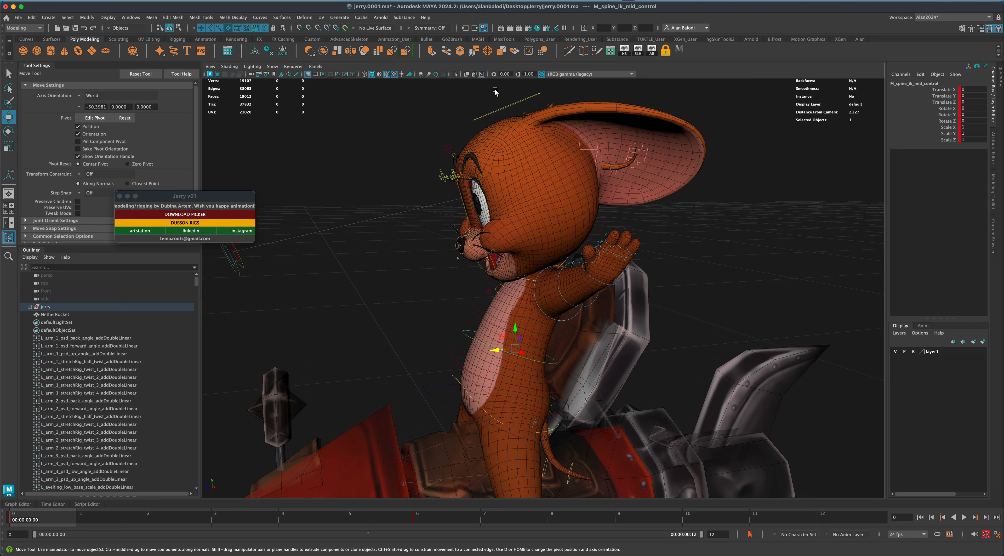
At frame 6, rotate the head control forward to Rotate X -14.701.
{"action": "left_click_drag", "start_coordinate": [518, 114], "coordinate": [518, 114]}
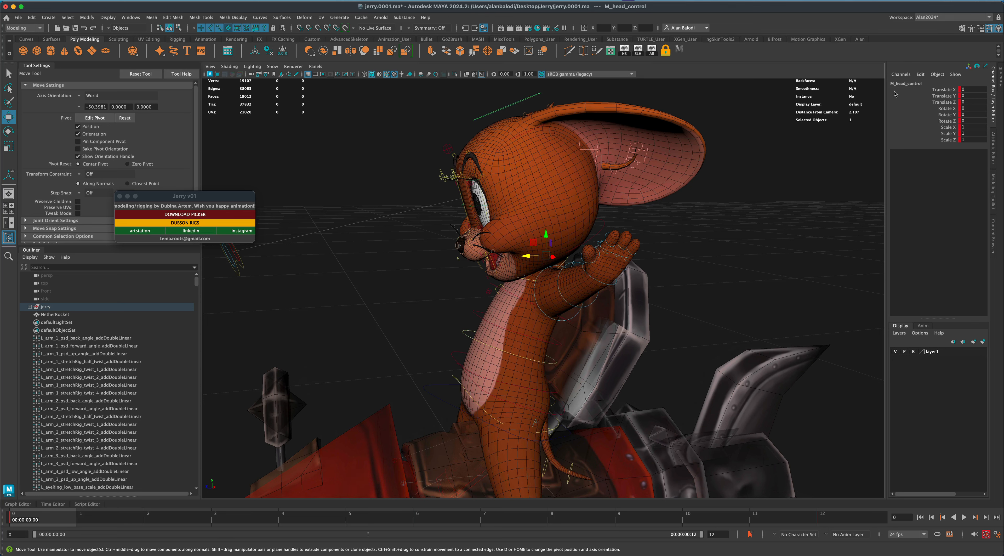
{"action": "left_click", "coordinate": [440, 515]}
{"action": "right_click_drag", "start_coordinate": [433, 374], "coordinate": [418, 358], "text": "alt"}
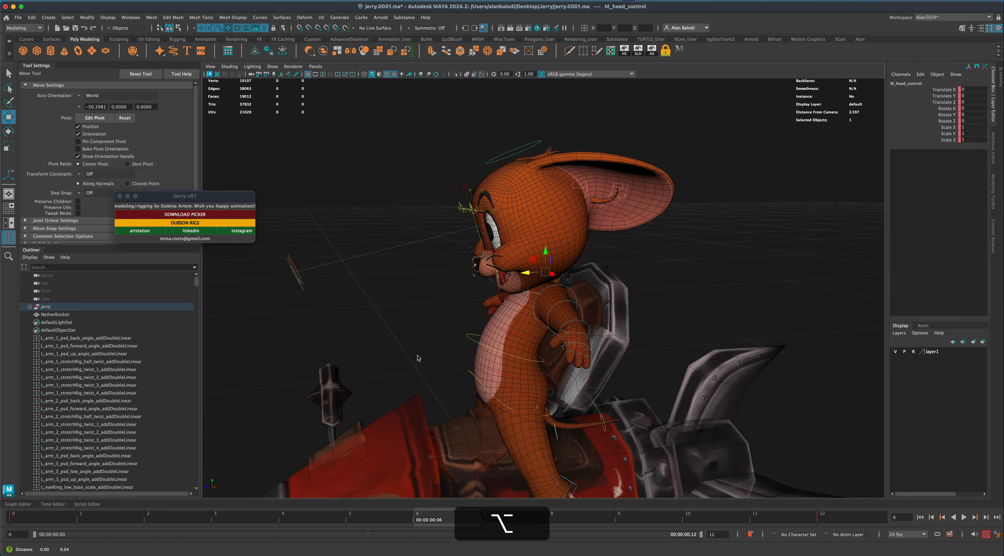
{"action": "left_click_drag", "start_coordinate": [418, 358], "coordinate": [422, 351], "text": "alt"}
{"action": "key", "text": "alt+e"}
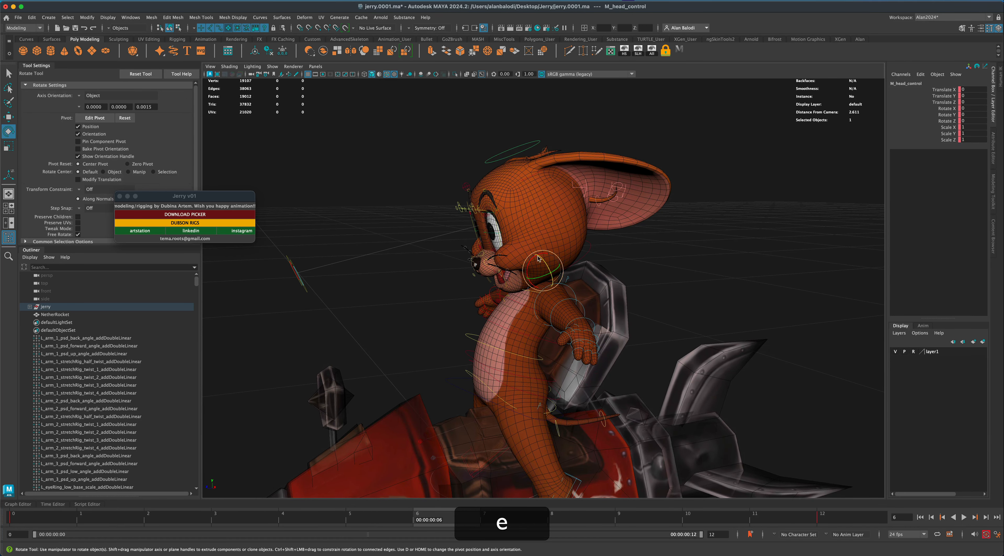
{"action": "left_click_drag", "start_coordinate": [531, 263], "coordinate": [533, 258]}
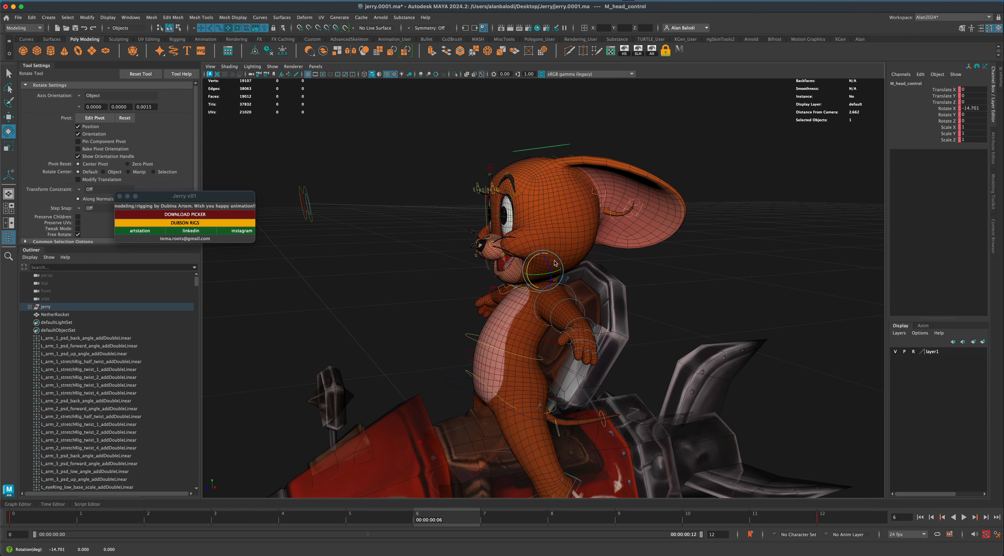
Play the loop from a wider view to check the head movement, and stop the playback.
{"action": "scroll", "coordinate": [734, 321], "scroll_direction": "down", "scroll_amount": 5}
{"action": "left_click_drag", "start_coordinate": [740, 327], "coordinate": [856, 419], "text": "alt"}
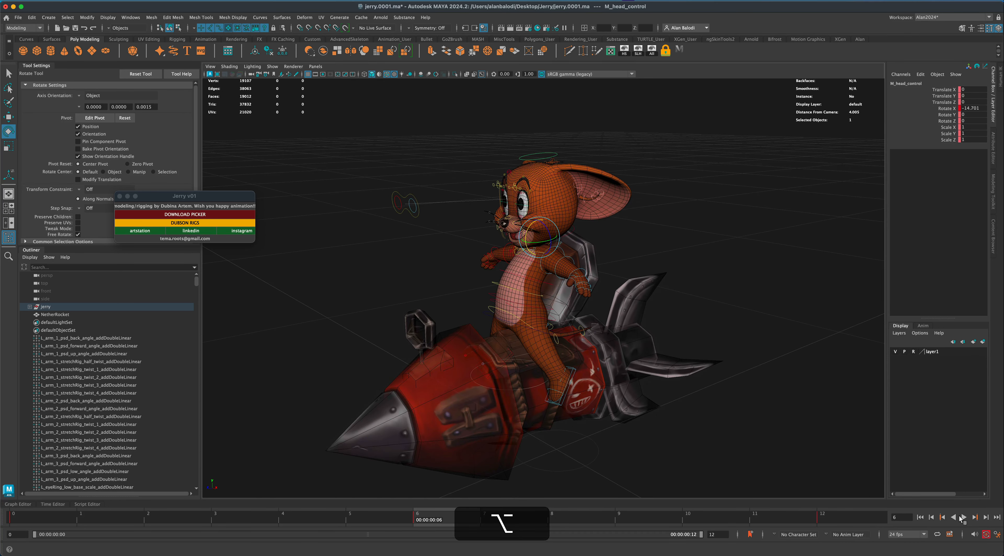
{"action": "left_click", "coordinate": [962, 518]}
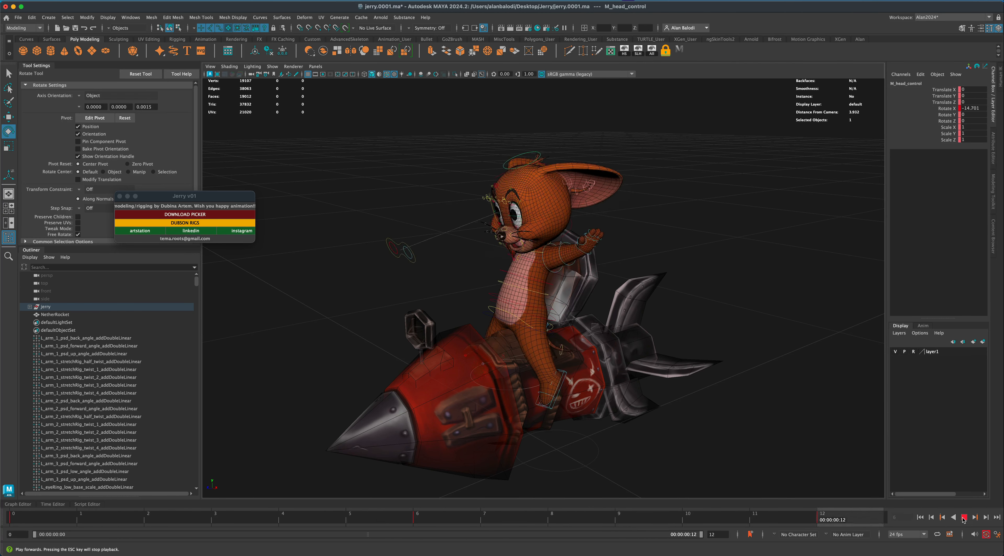
{"action": "mouse_move", "coordinate": [741, 401]}
{"action": "left_mouse_down", "text": "alt"}
{"action": "mouse_move", "coordinate": [814, 398]}
{"action": "mouse_move", "coordinate": [750, 403]}
{"action": "left_mouse_up", "text": "alt"}
{"action": "key", "text": "alt+v"}
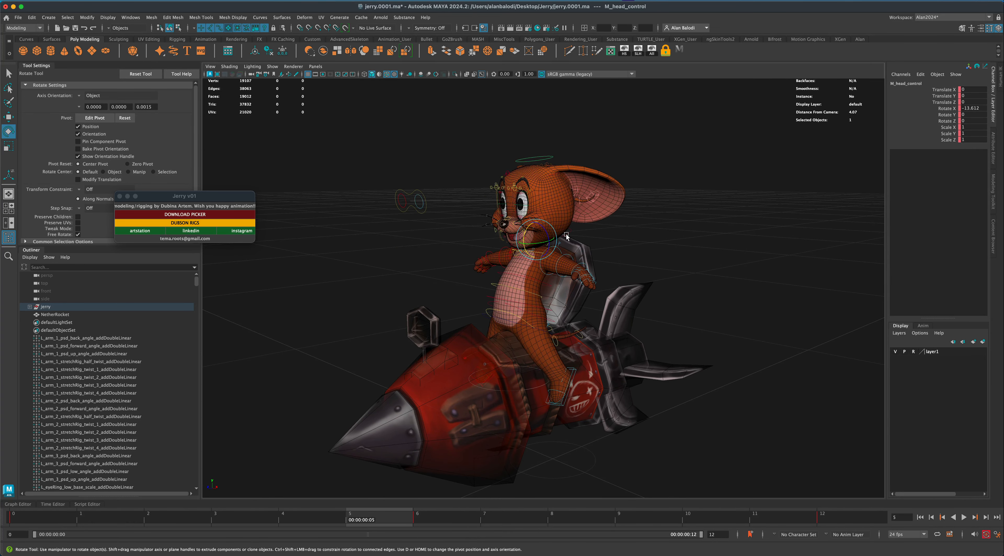
Select the base controls of both ears and key their current pose at frame 6.
{"action": "left_click_drag", "start_coordinate": [617, 239], "coordinate": [379, 200], "text": "alt"}
{"action": "left_click", "coordinate": [571, 215]}
{"action": "left_click", "coordinate": [569, 212]}
{"action": "left_click", "coordinate": [374, 204], "text": "shift"}
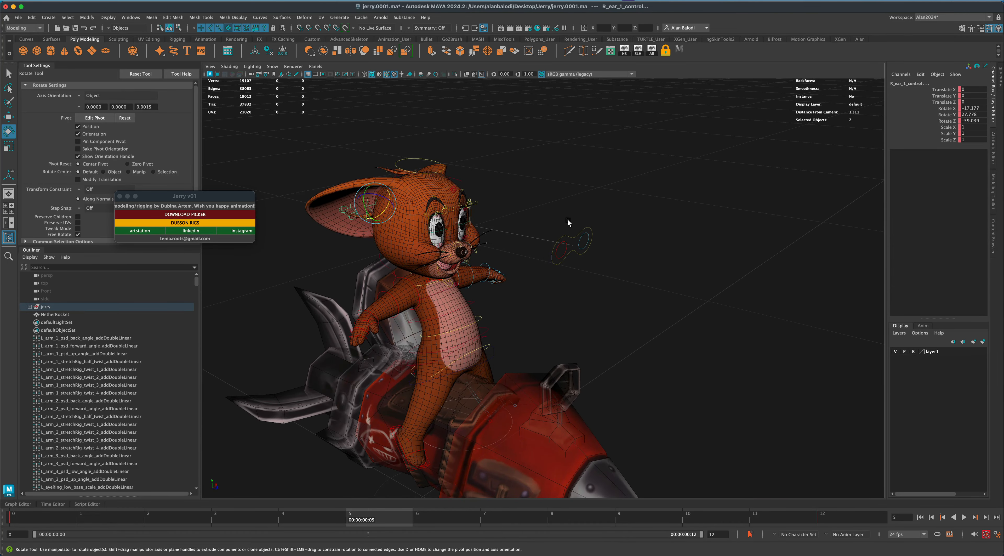
{"action": "left_click_drag", "start_coordinate": [567, 219], "coordinate": [512, 215], "text": "alt"}
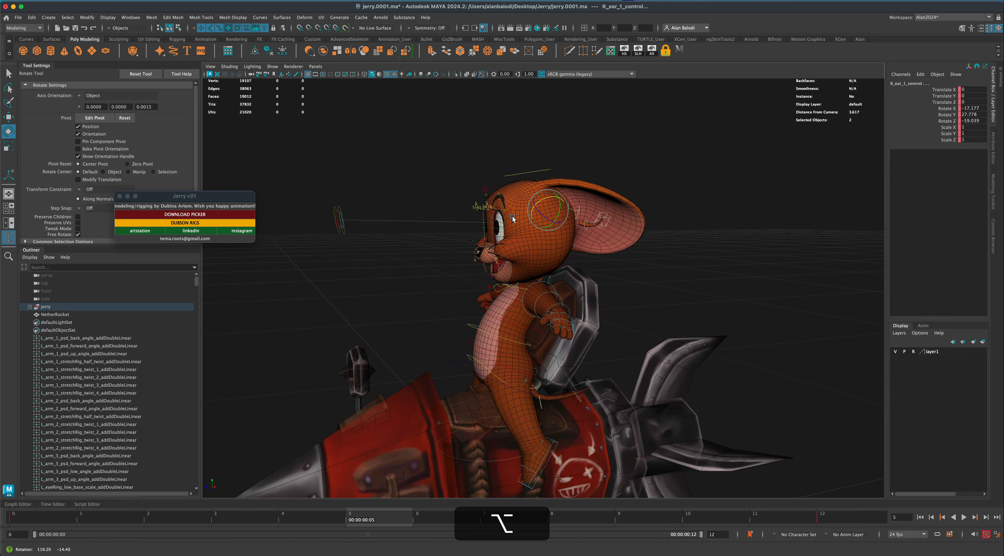
{"action": "left_click", "coordinate": [438, 519]}
{"action": "key", "text": "s"}
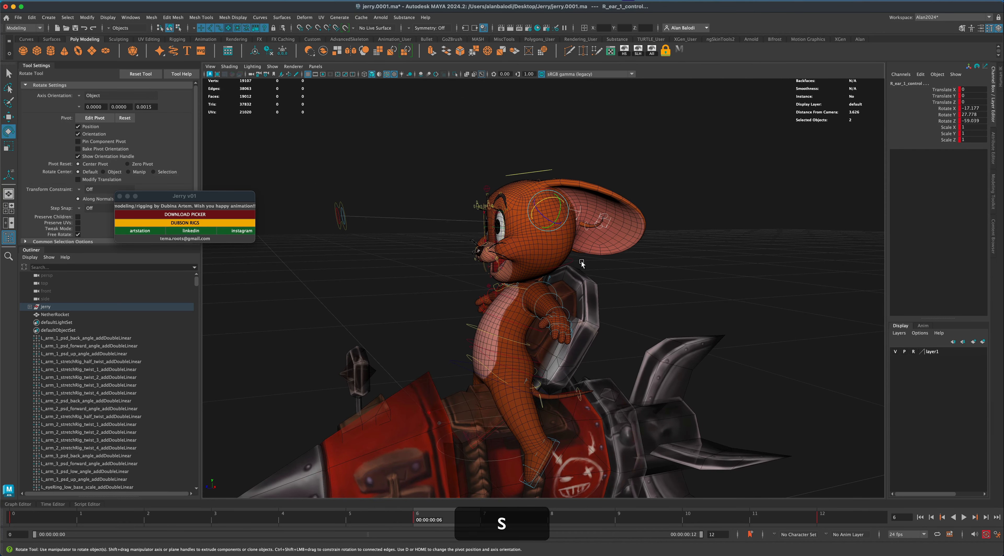
Rotate both ears at frame 6 to Rotate X -3.846, Rotate Y 64.752 and Rotate Z -77.849.
{"action": "mouse_move", "coordinate": [545, 211]}
{"action": "left_mouse_down"}
{"action": "mouse_move", "coordinate": [556, 217]}
{"action": "mouse_move", "coordinate": [542, 217]}
{"action": "mouse_move", "coordinate": [552, 198]}
{"action": "left_mouse_up"}
{"action": "key", "text": "alt"}
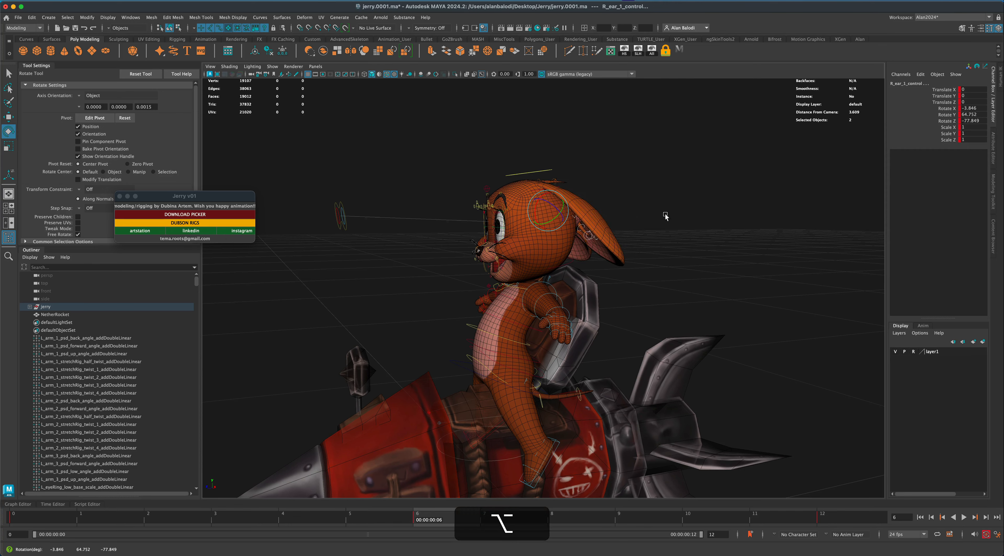
{"action": "mouse_move", "coordinate": [637, 216]}
{"action": "left_mouse_down", "text": "alt"}
{"action": "mouse_move", "coordinate": [537, 218]}
{"action": "mouse_move", "coordinate": [661, 216]}
{"action": "mouse_move", "coordinate": [631, 206]}
{"action": "left_mouse_up", "text": "alt"}
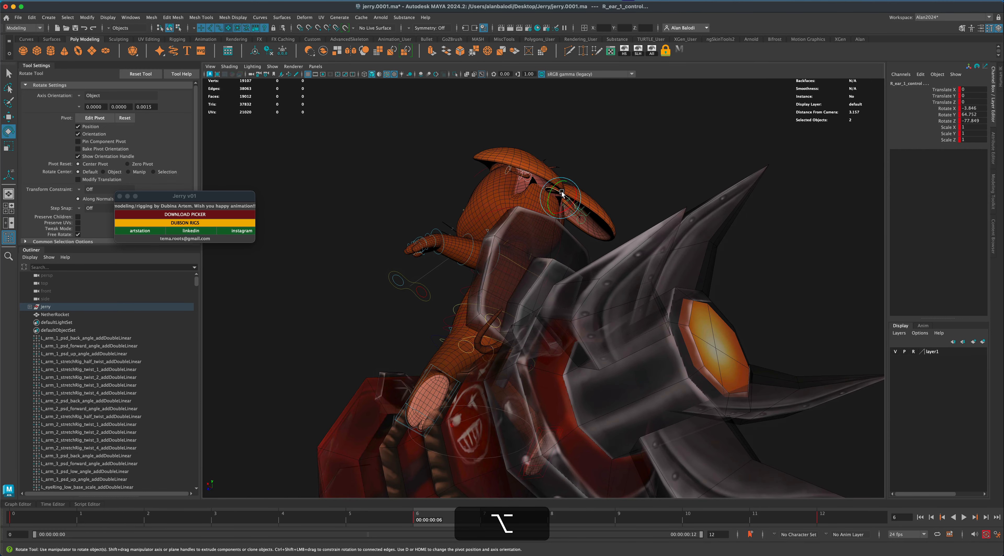
{"action": "left_click_drag", "start_coordinate": [561, 191], "coordinate": [563, 192]}
{"action": "key", "text": "super+z"}
{"action": "key", "text": "super+z"}
{"action": "key", "text": "super+z"}
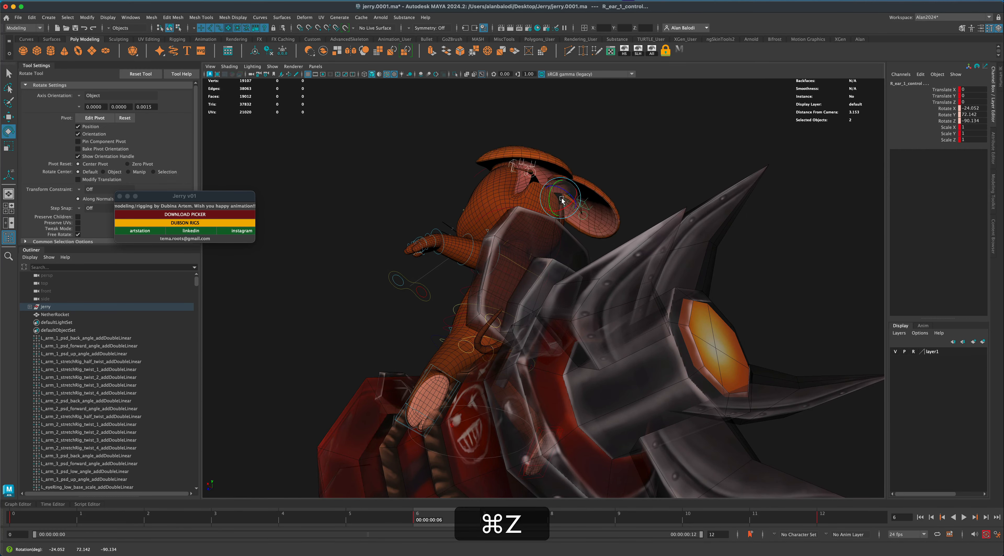
Refine both ears' swept-back pose at frame 6 to Rotate X 28.939, Rotate Y 72.04 and Rotate Z -14.694.
{"action": "left_click_drag", "start_coordinate": [565, 191], "coordinate": [576, 182]}
{"action": "left_click_drag", "start_coordinate": [580, 180], "coordinate": [592, 185], "text": "alt"}
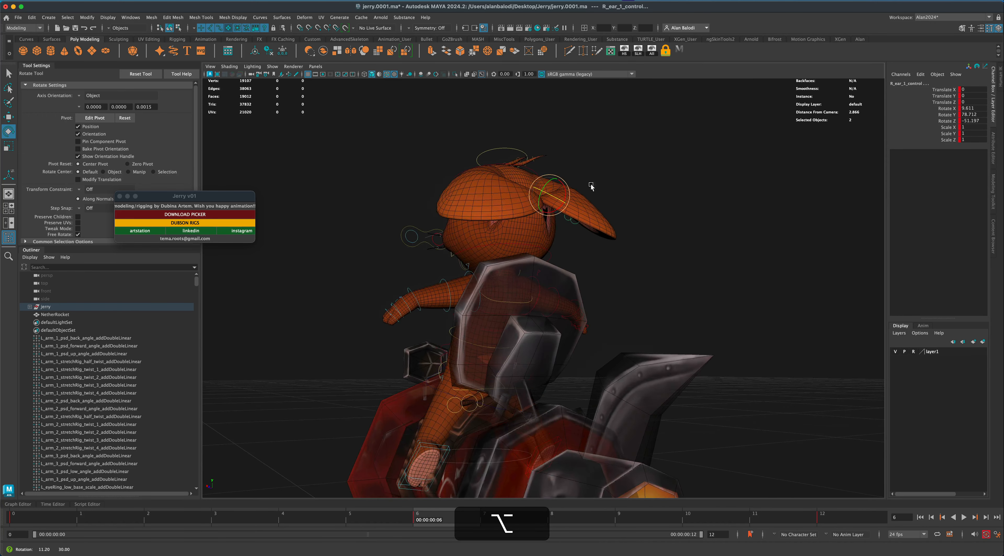
{"action": "middle_click_drag", "start_coordinate": [592, 185], "coordinate": [582, 292], "text": "alt"}
{"action": "scroll", "coordinate": [581, 297], "scroll_direction": "up", "scroll_amount": 5}
{"action": "left_click_drag", "start_coordinate": [580, 297], "coordinate": [568, 279], "text": "alt"}
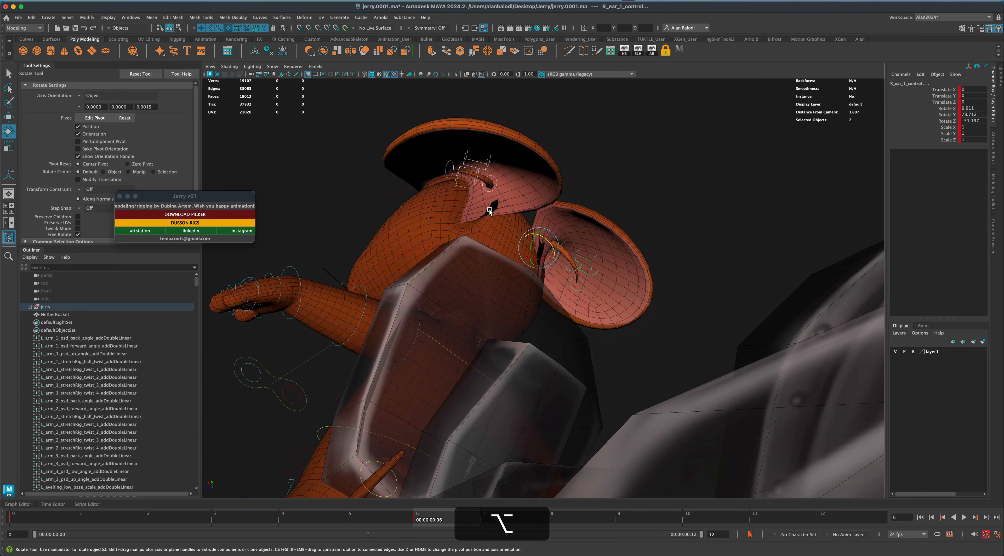
{"action": "left_click_drag", "start_coordinate": [535, 250], "coordinate": [536, 261]}
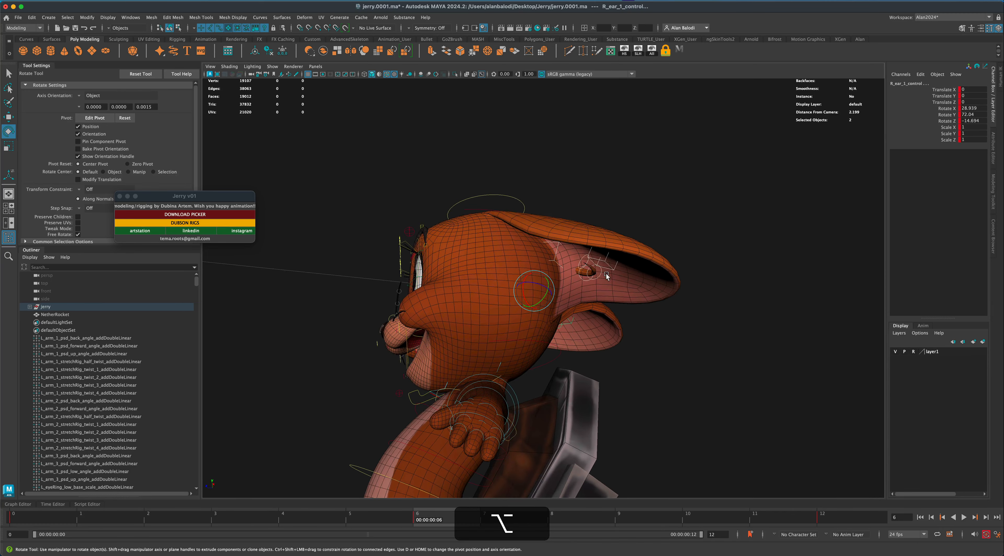
Examine the ear pose from several angles, play the loop to check the ear movement, and stop it.
{"action": "left_click_drag", "start_coordinate": [701, 353], "coordinate": [693, 374], "text": "alt"}
{"action": "left_click_drag", "start_coordinate": [644, 297], "coordinate": [628, 272], "text": "alt"}
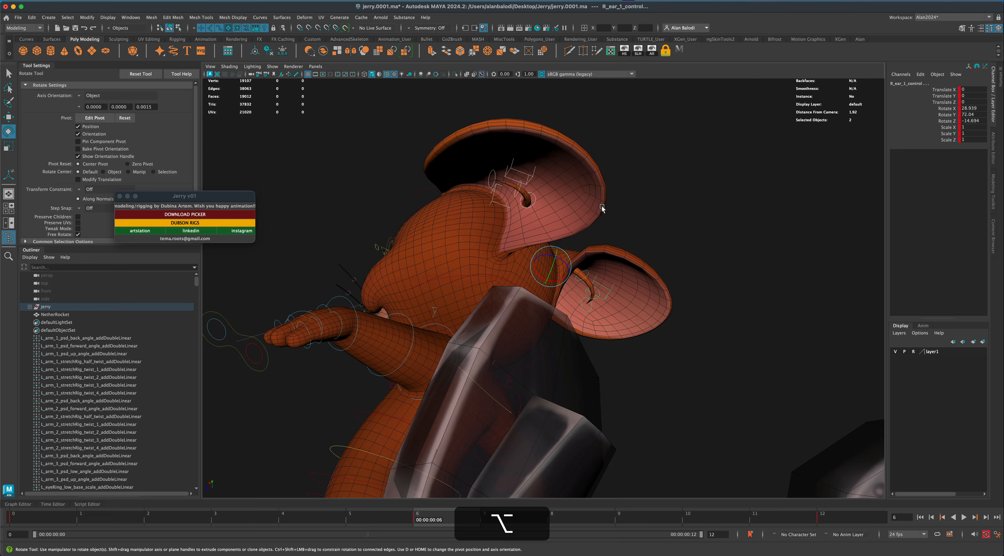
{"action": "left_click_drag", "start_coordinate": [602, 207], "coordinate": [619, 228], "text": "alt"}
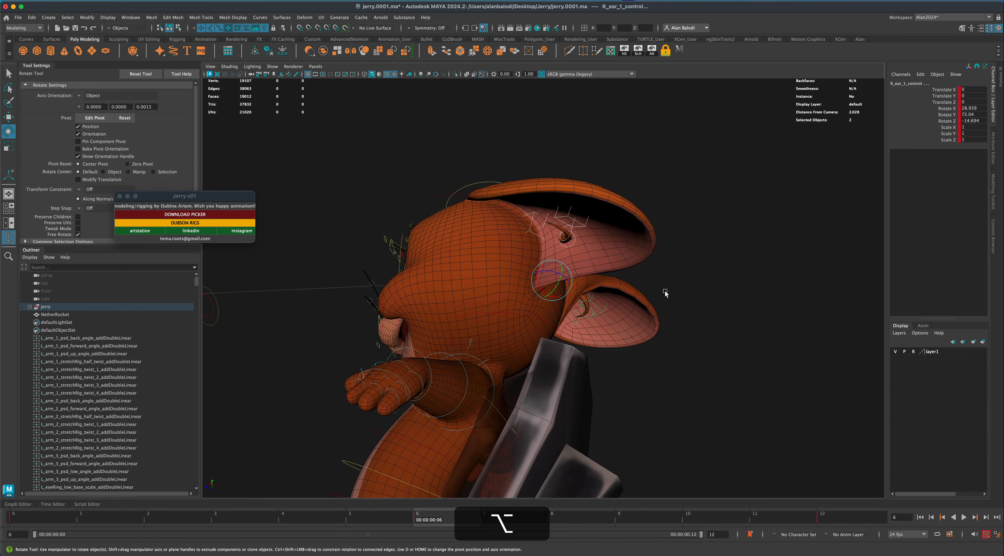
{"action": "left_click_drag", "start_coordinate": [665, 293], "coordinate": [654, 328], "text": "alt"}
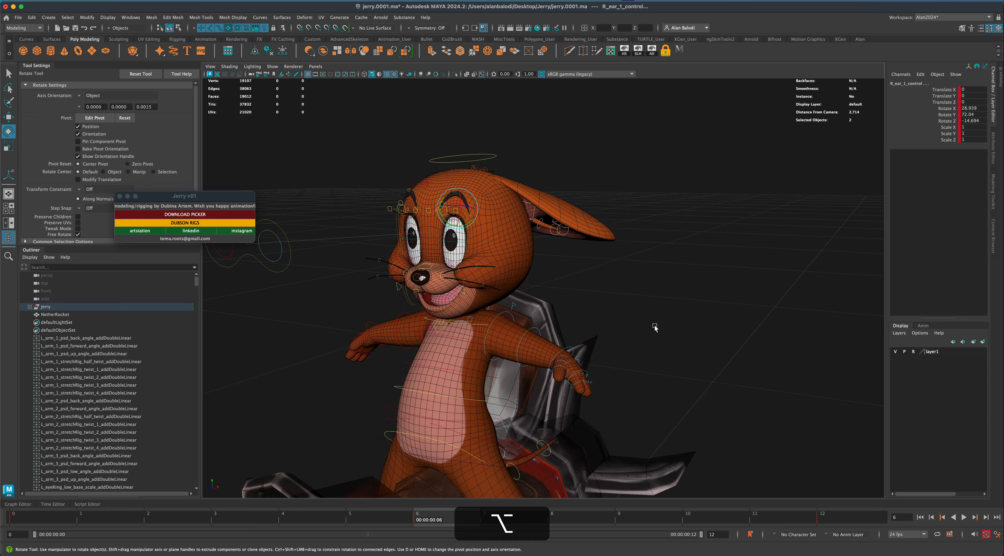
{"action": "scroll", "coordinate": [654, 331], "scroll_direction": "down", "scroll_amount": 10}
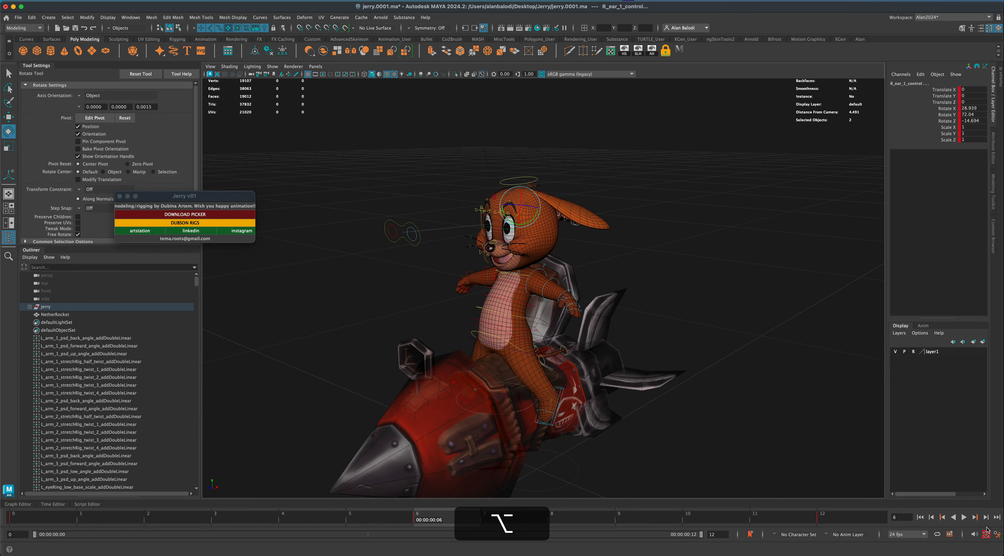
{"action": "left_click", "coordinate": [965, 517]}
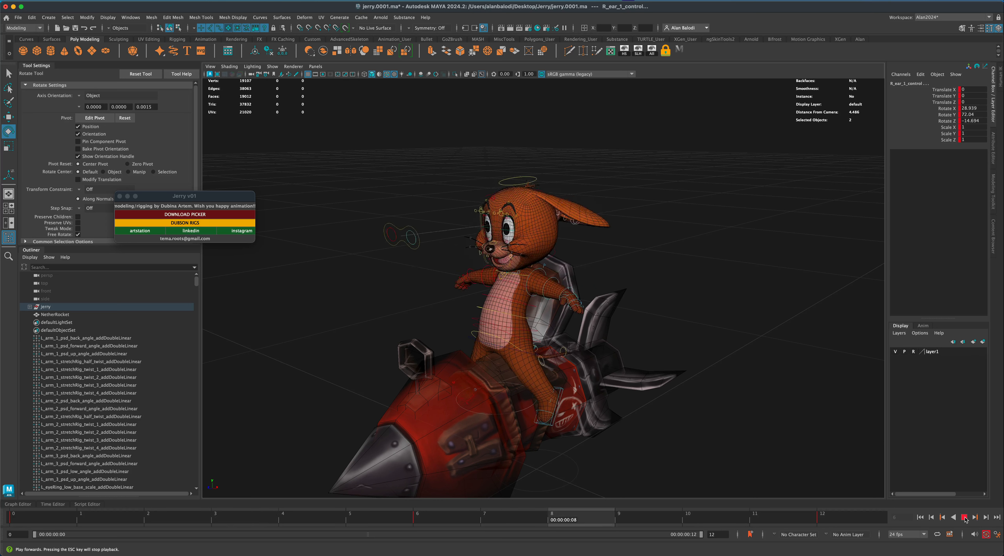
{"action": "left_click", "coordinate": [965, 517]}
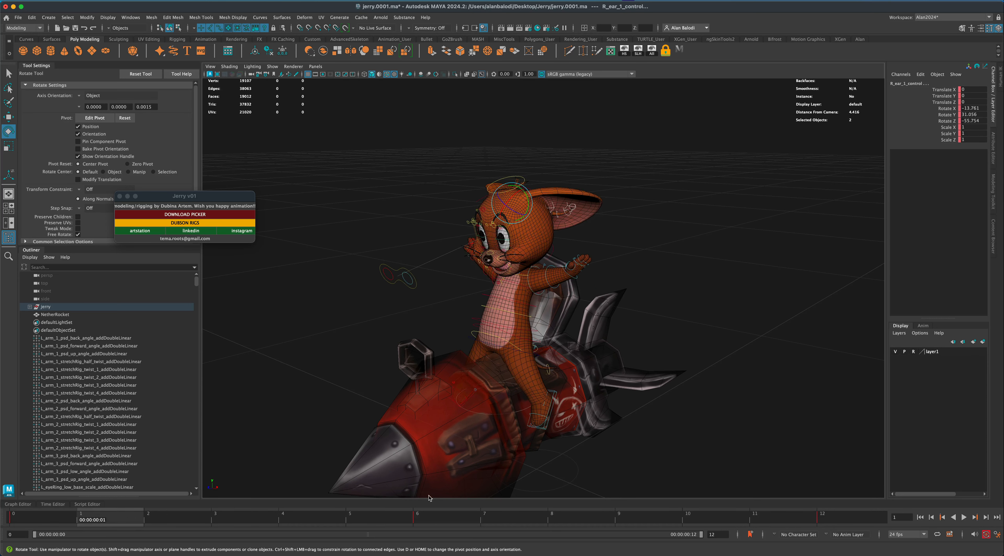
Rotate both ears at frame 3, and at frame 9 to Rotate X 41.822, Rotate Y 68.348 and Rotate Z -22.597.
{"action": "left_click", "coordinate": [233, 520]}
{"action": "left_click_drag", "start_coordinate": [399, 347], "coordinate": [377, 347], "text": "alt"}
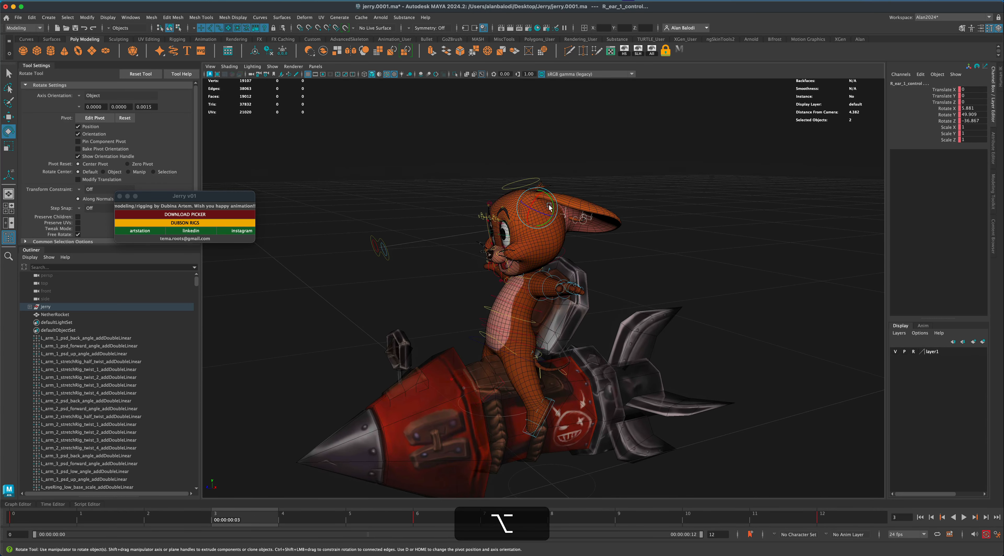
{"action": "left_click_drag", "start_coordinate": [551, 208], "coordinate": [618, 272]}
{"action": "left_click", "coordinate": [638, 519]}
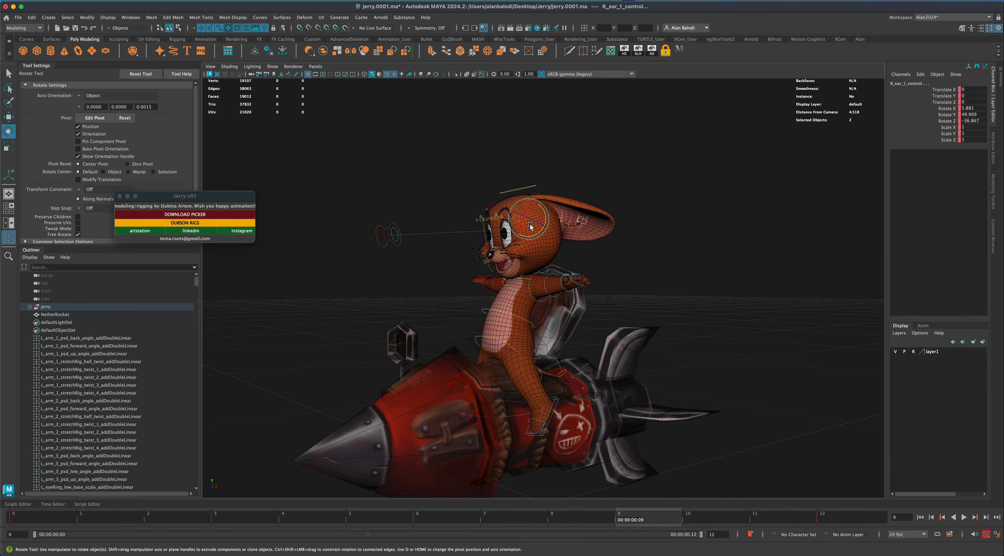
{"action": "left_click_drag", "start_coordinate": [534, 213], "coordinate": [570, 283]}
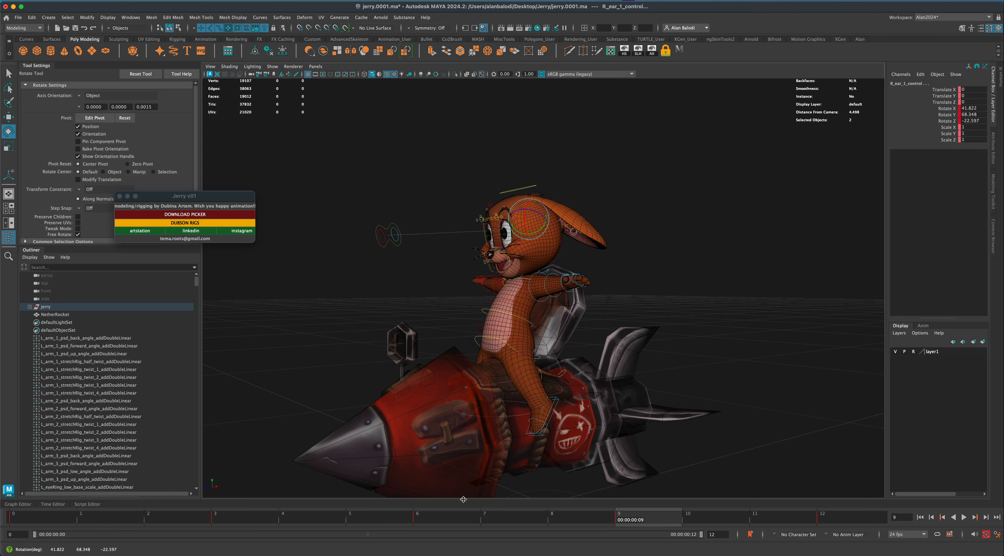
Rework both ears' rotation around frames 3, 6 and 9 with matching poses at frames 3 and 9, and check the loop in playback.
{"action": "left_click", "coordinate": [436, 519]}
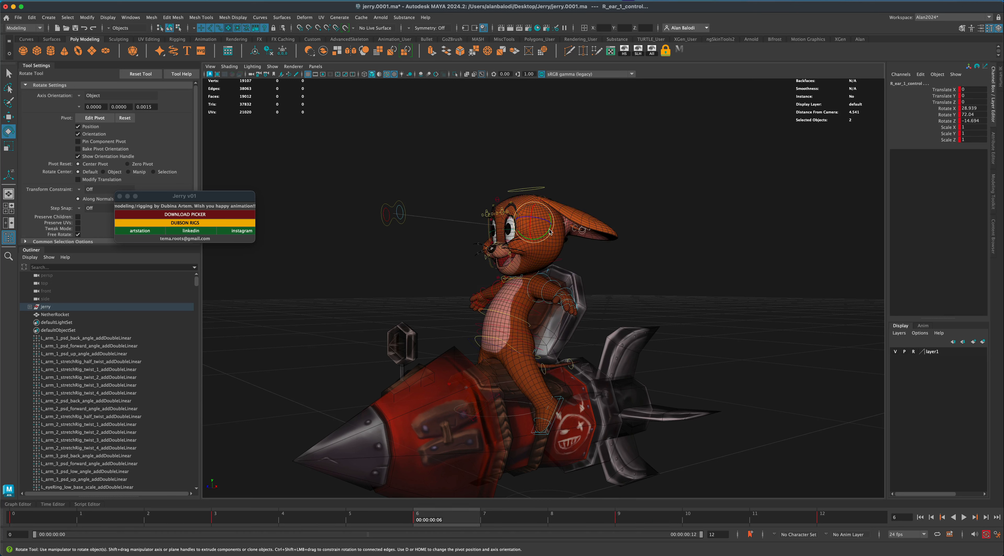
{"action": "mouse_move", "coordinate": [549, 234]}
{"action": "left_mouse_down"}
{"action": "mouse_move", "coordinate": [554, 226]}
{"action": "mouse_move", "coordinate": [536, 251]}
{"action": "mouse_move", "coordinate": [551, 228]}
{"action": "left_mouse_up"}
{"action": "left_click", "coordinate": [234, 519]}
{"action": "left_click", "coordinate": [639, 519]}
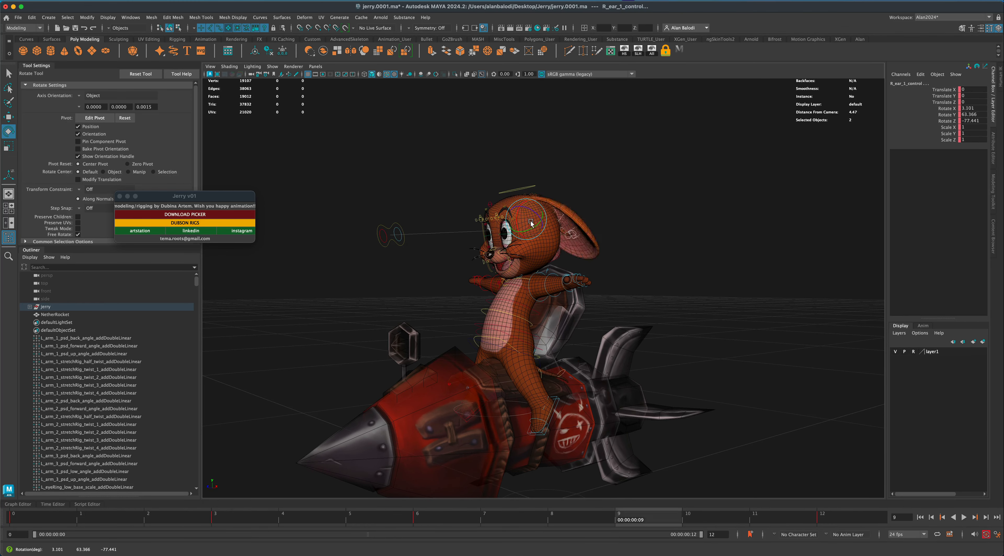
{"action": "key", "text": "alt+v"}
{"action": "mouse_move", "coordinate": [701, 346]}
{"action": "left_mouse_down", "text": "alt"}
{"action": "mouse_move", "coordinate": [721, 349]}
{"action": "mouse_move", "coordinate": [713, 359]}
{"action": "left_mouse_up", "text": "alt"}
{"action": "left_click", "coordinate": [439, 516]}
{"action": "right_click", "coordinate": [439, 517]}
{"action": "left_click", "coordinate": [461, 380]}
{"action": "left_click", "coordinate": [964, 519]}
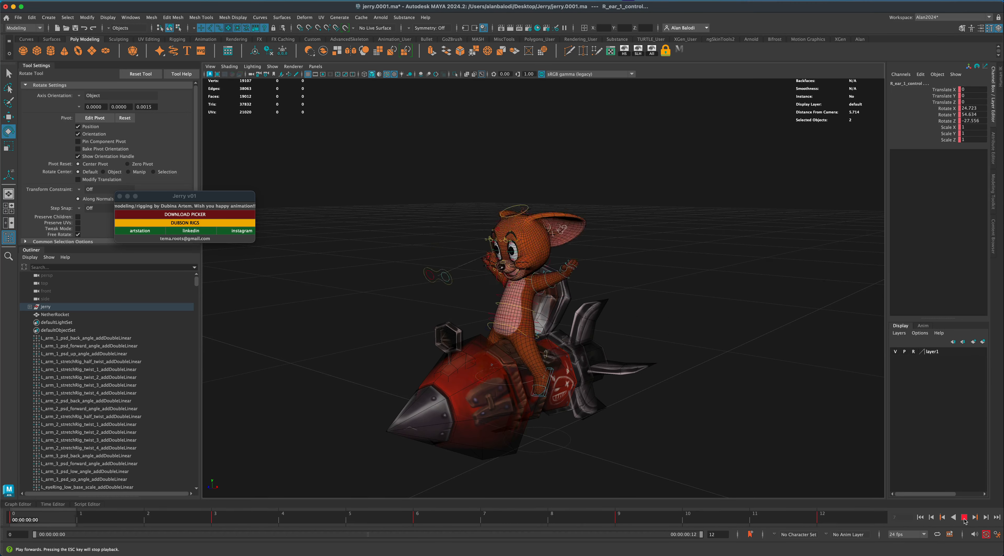
{"action": "left_click", "coordinate": [965, 519]}
Switch to the Animation workspace and apply spline tangents to all keys of both ear controls in the Graph Editor.
{"action": "left_click", "coordinate": [951, 17]}
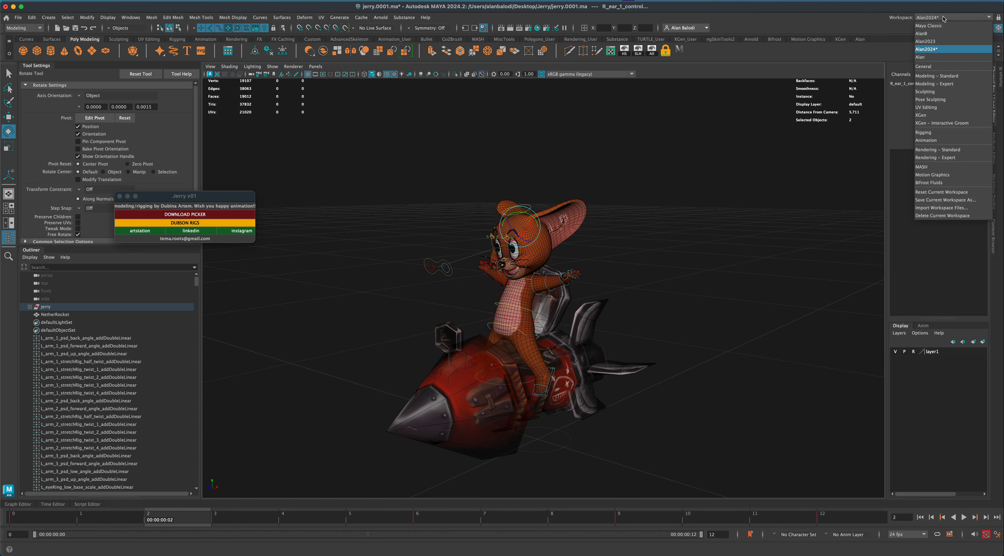
{"action": "left_click", "coordinate": [940, 140]}
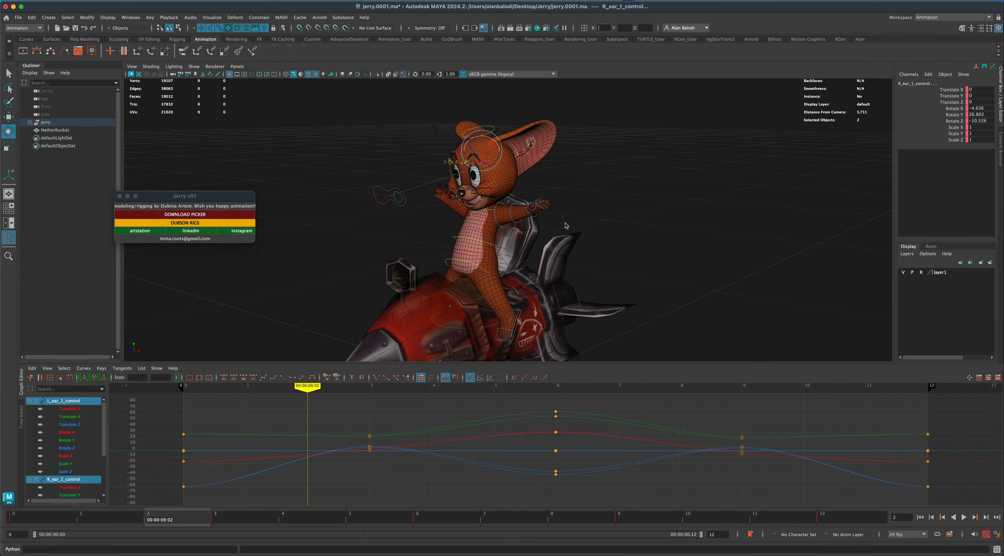
{"action": "scroll", "coordinate": [509, 448], "scroll_direction": "down", "scroll_amount": 5}
{"action": "scroll", "coordinate": [508, 448], "scroll_direction": "up", "scroll_amount": 4}
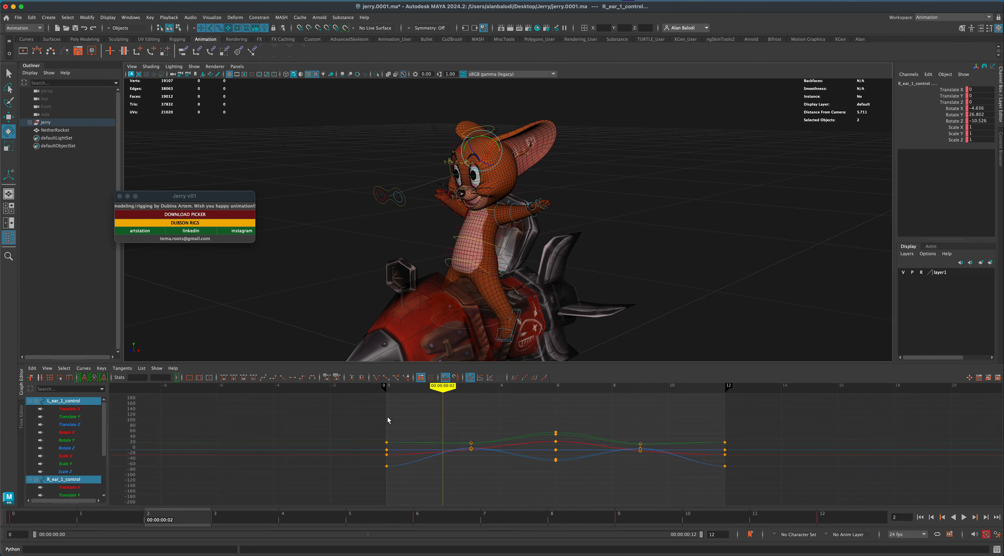
{"action": "left_click_drag", "start_coordinate": [365, 411], "coordinate": [762, 498]}
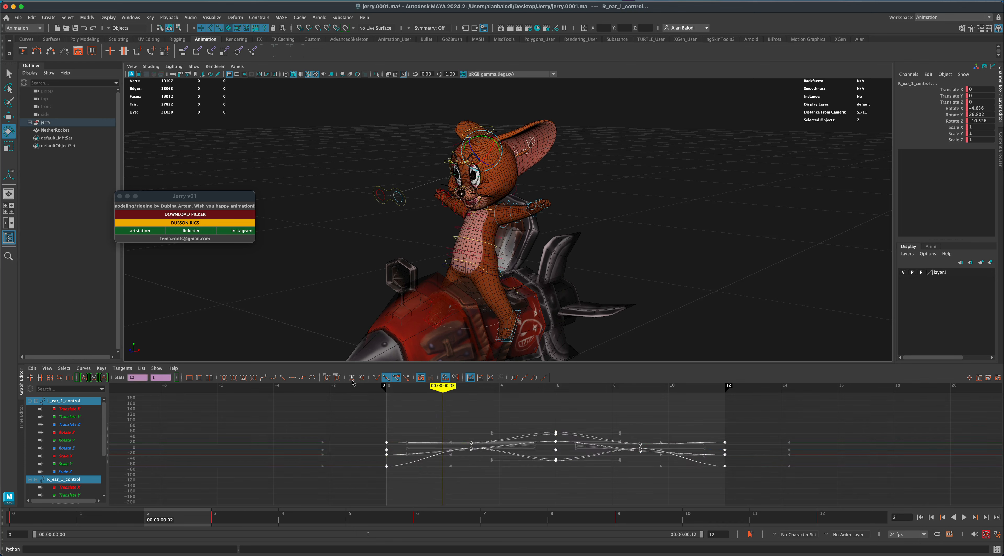
{"action": "left_click", "coordinate": [264, 377]}
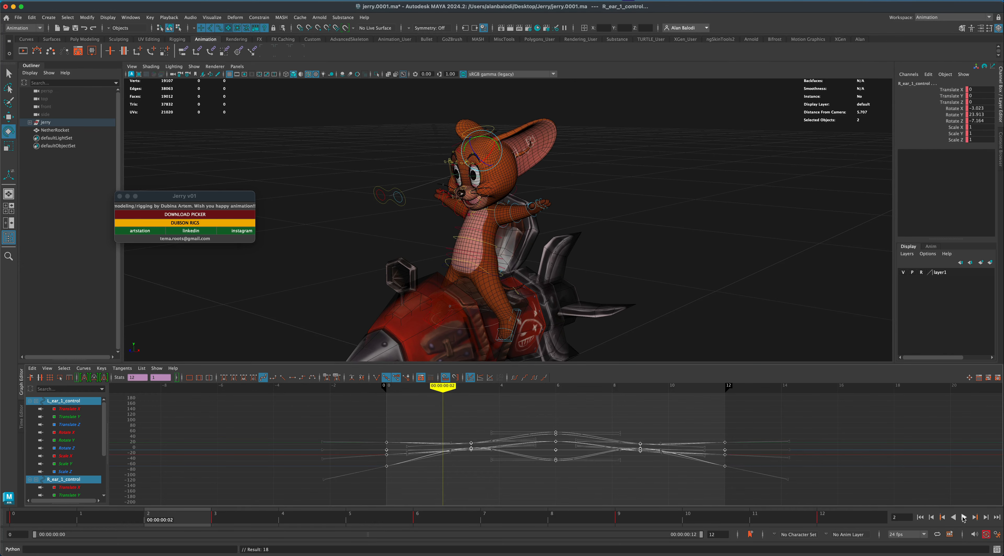
Play the loop to check the splined ear movement from another angle, and stop it.
{"action": "left_click", "coordinate": [964, 517]}
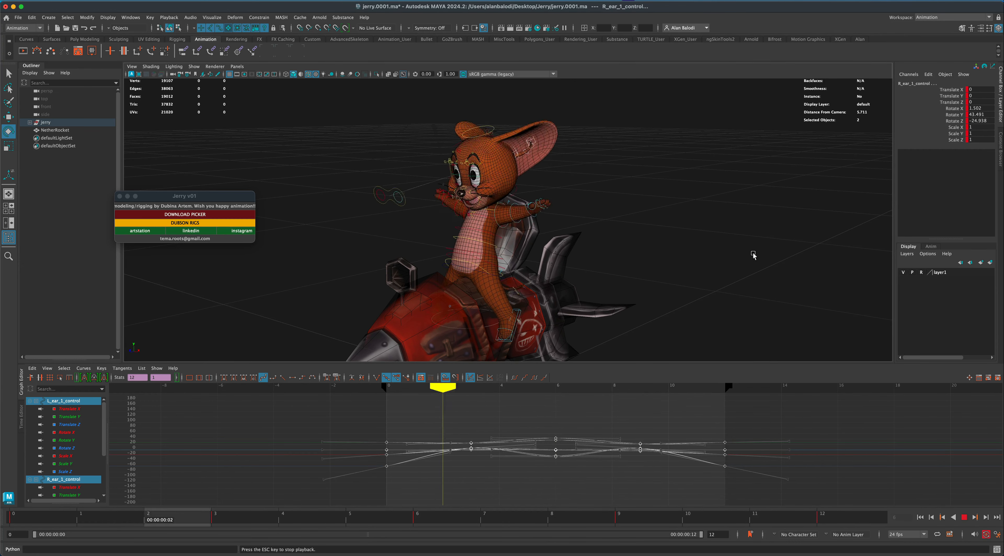
{"action": "left_click_drag", "start_coordinate": [753, 256], "coordinate": [695, 272], "text": "alt"}
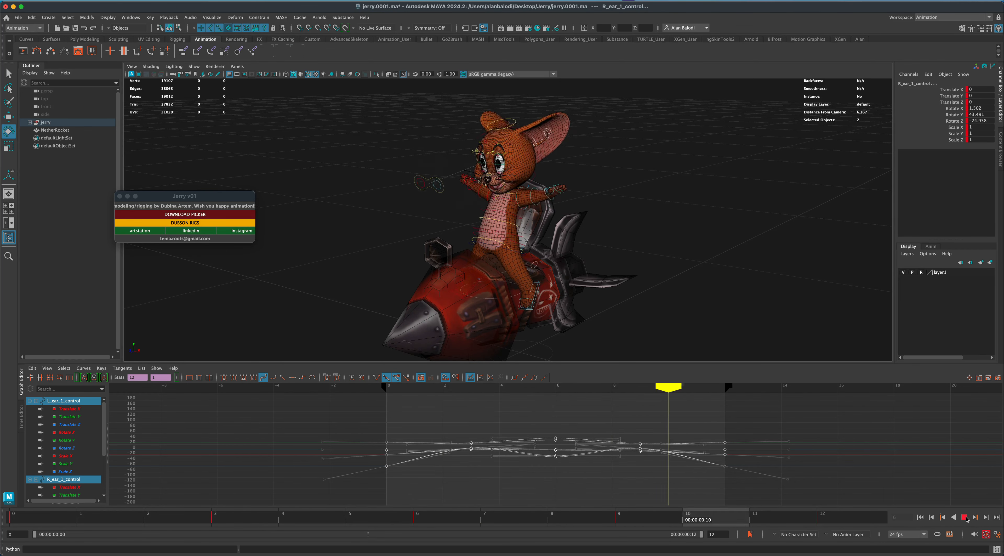
{"action": "left_click", "coordinate": [965, 518]}
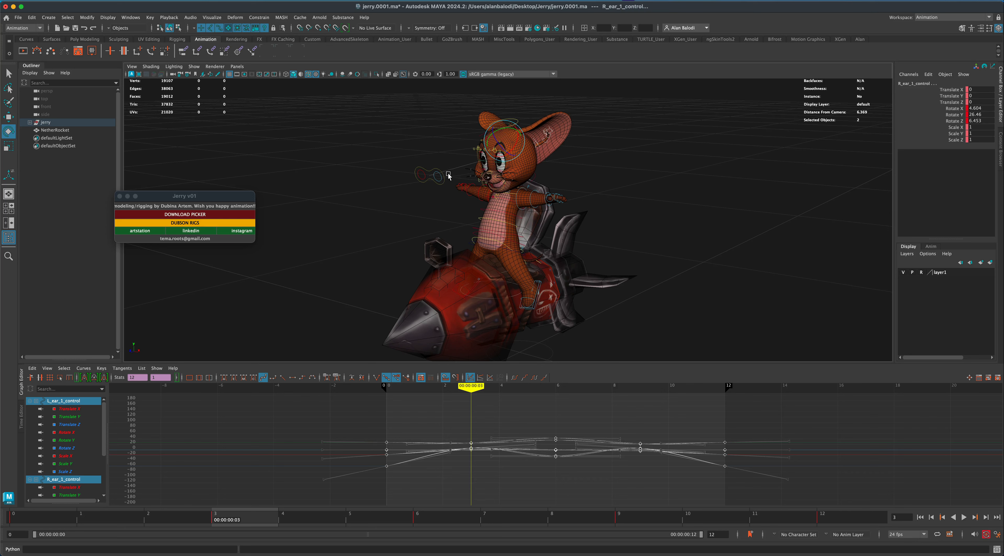
Lower the central eye aim control at frame 6 to Translate Y 0.076 and Translate Z -0.064.
{"action": "left_click", "coordinate": [431, 173]}
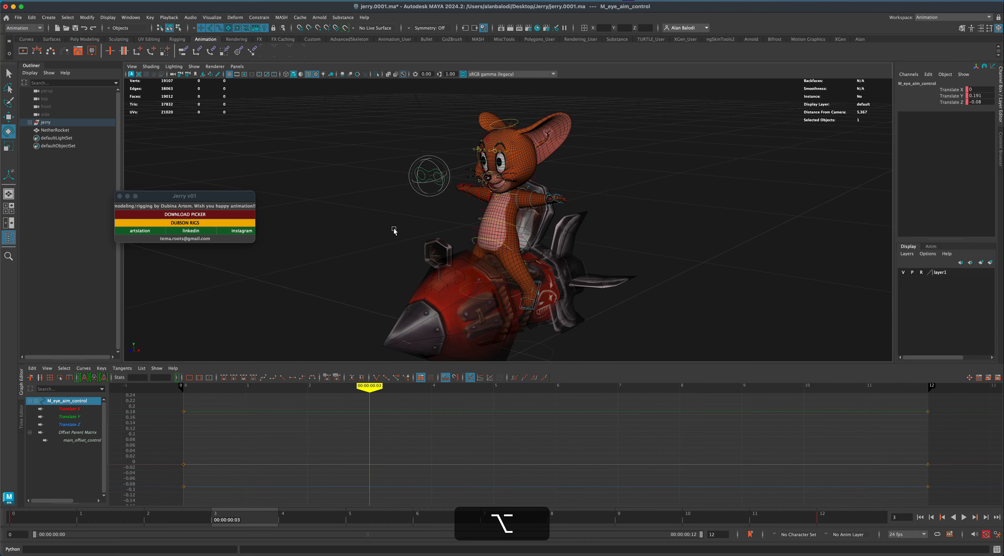
{"action": "left_click", "coordinate": [9, 116]}
{"action": "left_click_drag", "start_coordinate": [272, 158], "coordinate": [348, 182], "text": "alt"}
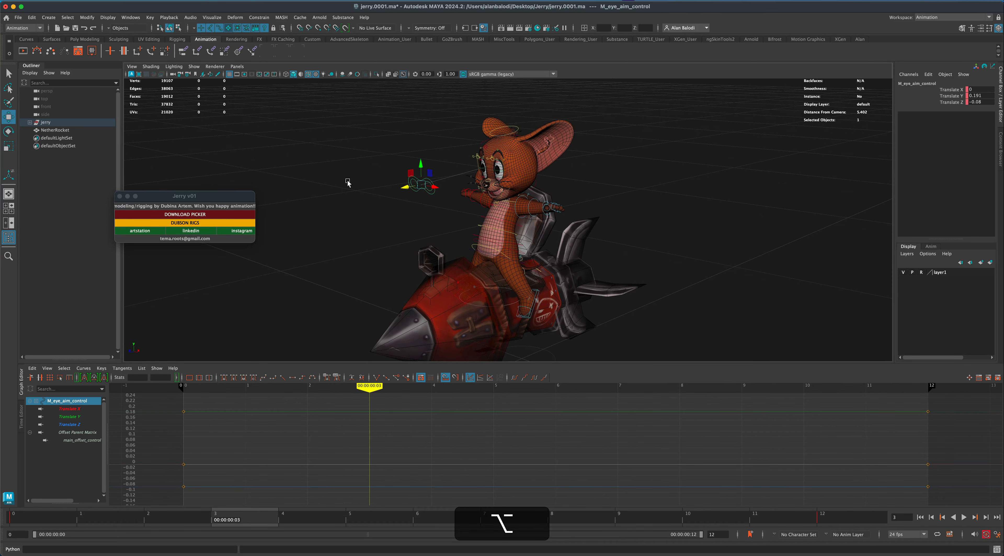
{"action": "key", "text": "alt+v"}
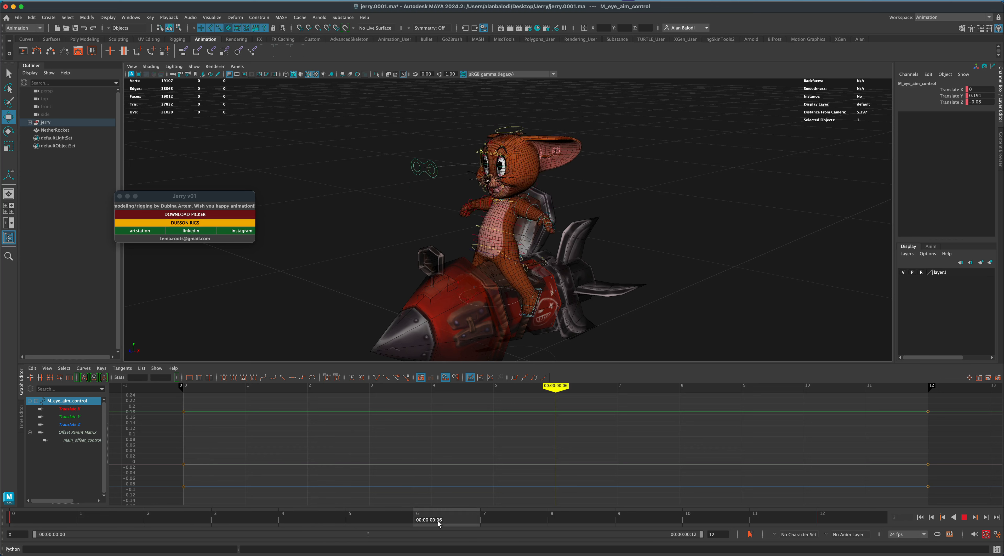
{"action": "left_click_drag", "start_coordinate": [24, 503], "coordinate": [433, 522]}
{"action": "left_click_drag", "start_coordinate": [424, 149], "coordinate": [423, 165]}
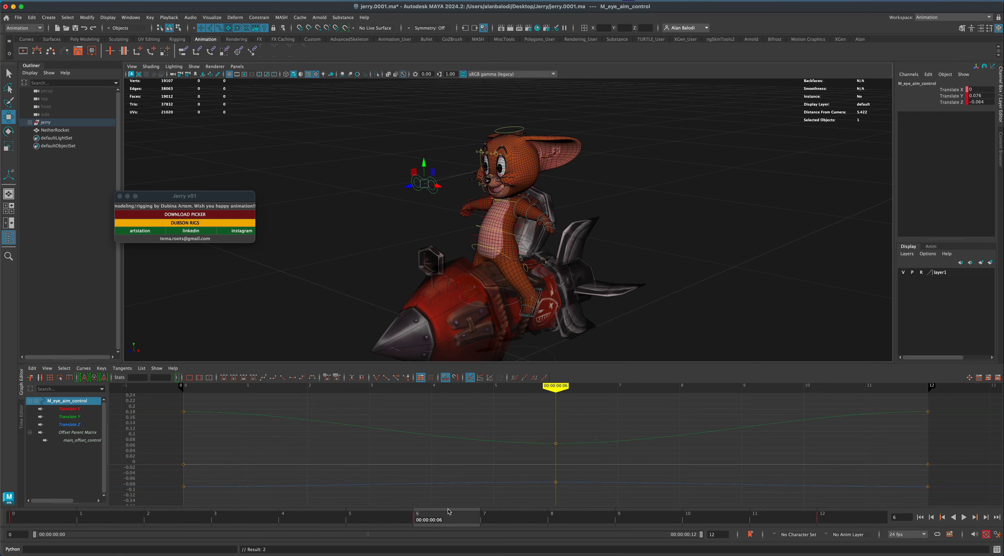
Raise the eye aim control slightly at frame 6 to soften its dip, and check the eye movement in playback.
{"action": "mouse_move", "coordinate": [446, 518]}
{"action": "left_mouse_down"}
{"action": "mouse_move", "coordinate": [3, 521]}
{"action": "mouse_move", "coordinate": [420, 516]}
{"action": "left_mouse_up"}
{"action": "left_click_drag", "start_coordinate": [424, 165], "coordinate": [424, 159]}
{"action": "key", "text": "alt+v"}
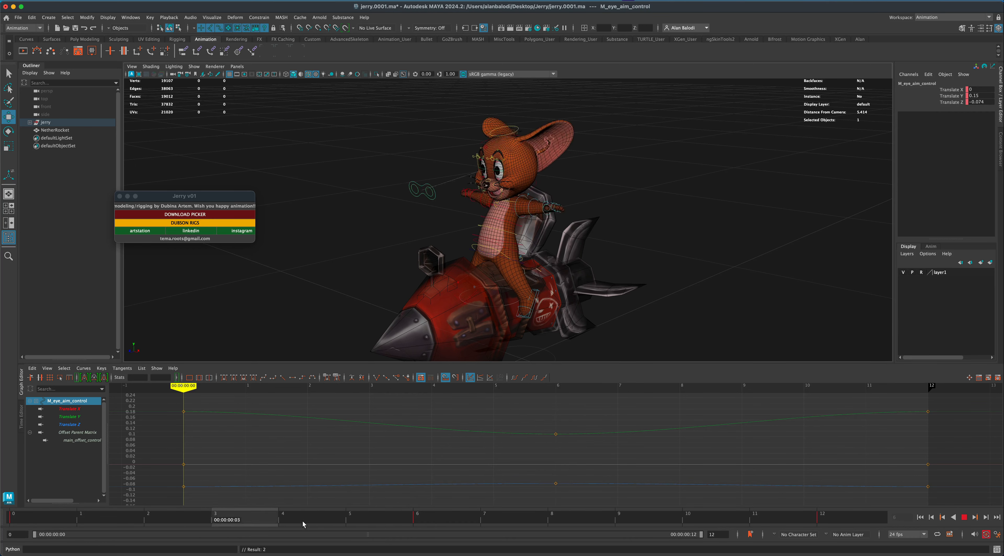
{"action": "left_click_drag", "start_coordinate": [75, 522], "coordinate": [2, 517]}
{"action": "key", "text": "alt+v"}
Key the right head hair control at frame 6 and rotate it to Rotate X -115.847.
{"action": "scroll", "coordinate": [470, 213], "scroll_direction": "up", "scroll_amount": 10}
{"action": "left_click", "coordinate": [471, 213]}
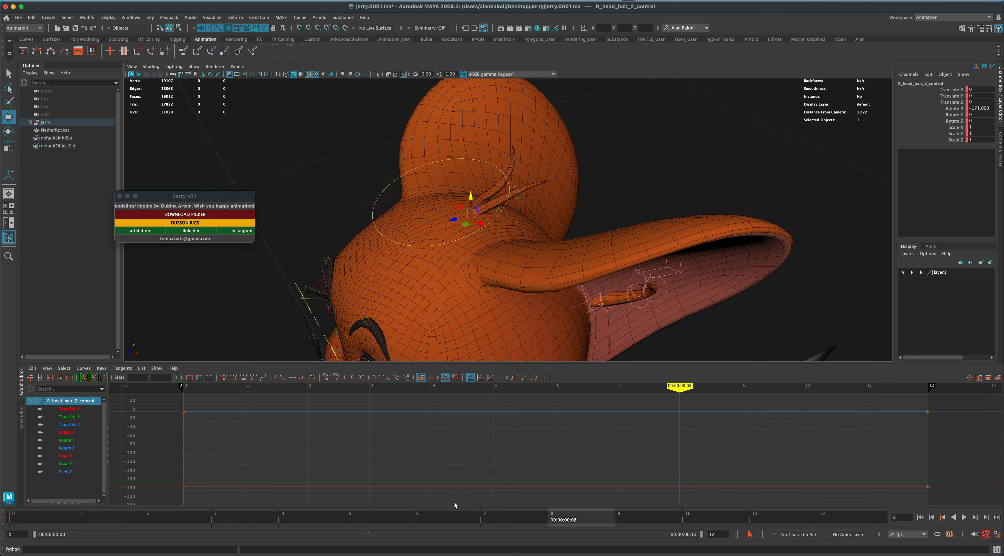
{"action": "left_click", "coordinate": [438, 523]}
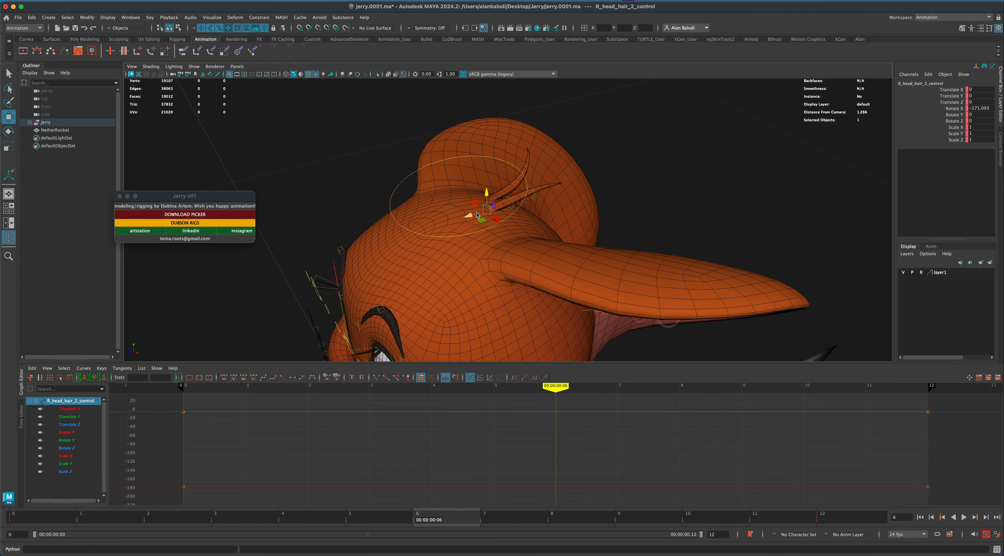
{"action": "key", "text": "s"}
{"action": "key", "text": "e"}
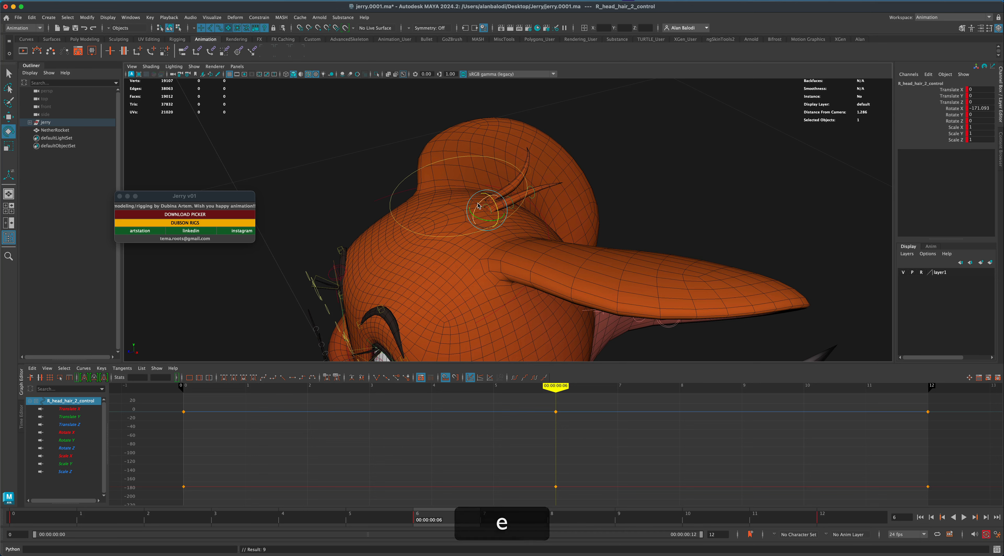
{"action": "left_click_drag", "start_coordinate": [473, 203], "coordinate": [471, 223]}
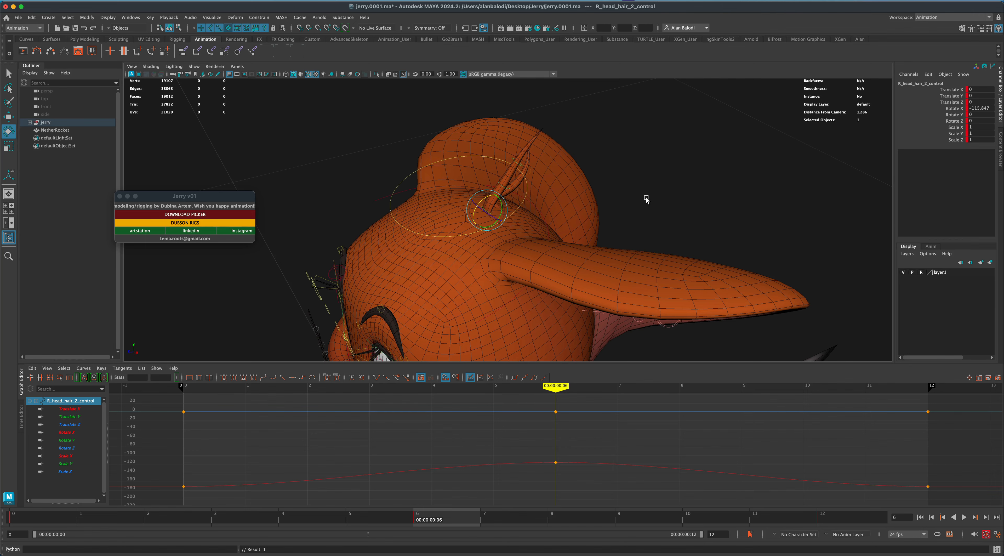
Rotate the left head hair control at frame 6 to Rotate X -129.874, Rotate Y -41.412 and Rotate Z 29.458, and key it.
{"action": "left_click_drag", "start_coordinate": [648, 199], "coordinate": [758, 332], "text": "alt"}
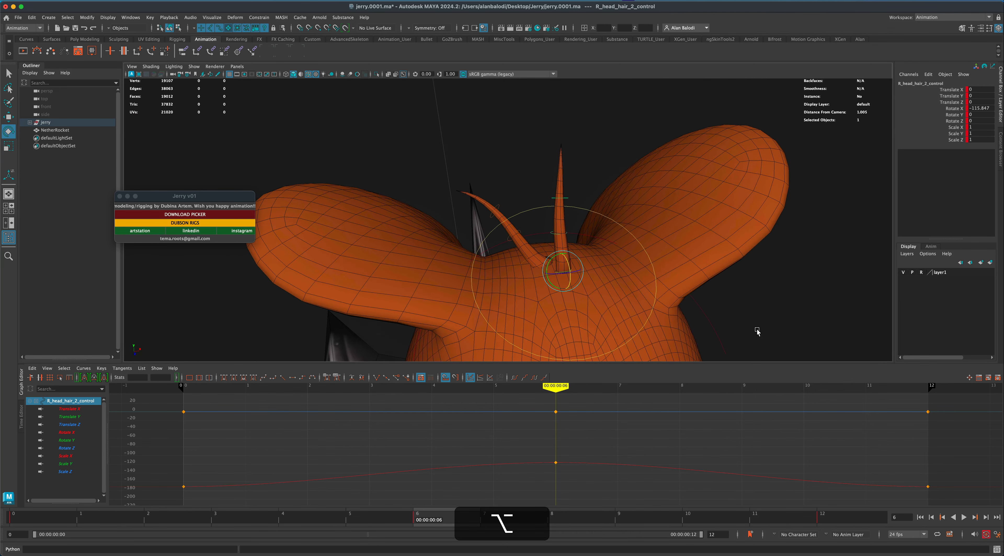
{"action": "left_click", "coordinate": [527, 263]}
{"action": "left_click", "coordinate": [525, 262]}
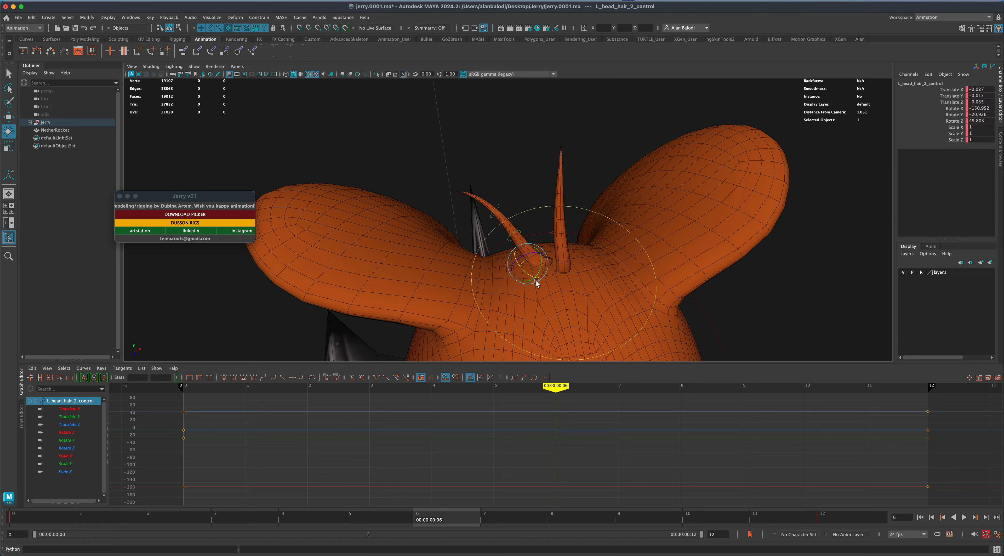
{"action": "mouse_move", "coordinate": [536, 265]}
{"action": "left_mouse_down"}
{"action": "mouse_move", "coordinate": [534, 276]}
{"action": "mouse_move", "coordinate": [537, 261]}
{"action": "left_mouse_up"}
{"action": "key", "text": "s"}
{"action": "scroll", "coordinate": [607, 278], "scroll_direction": "down", "scroll_amount": 3}
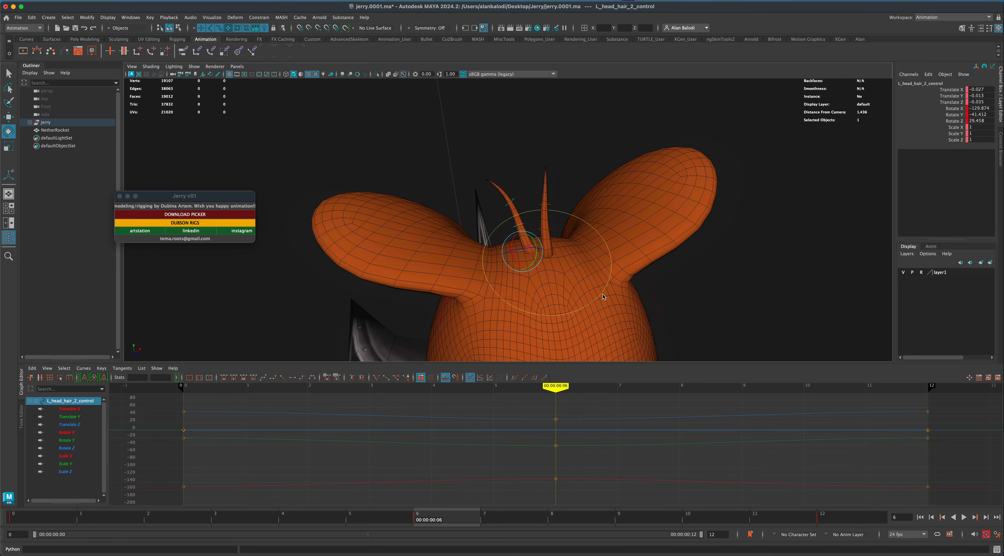
{"action": "scroll", "coordinate": [602, 297], "scroll_direction": "down", "scroll_amount": 3}
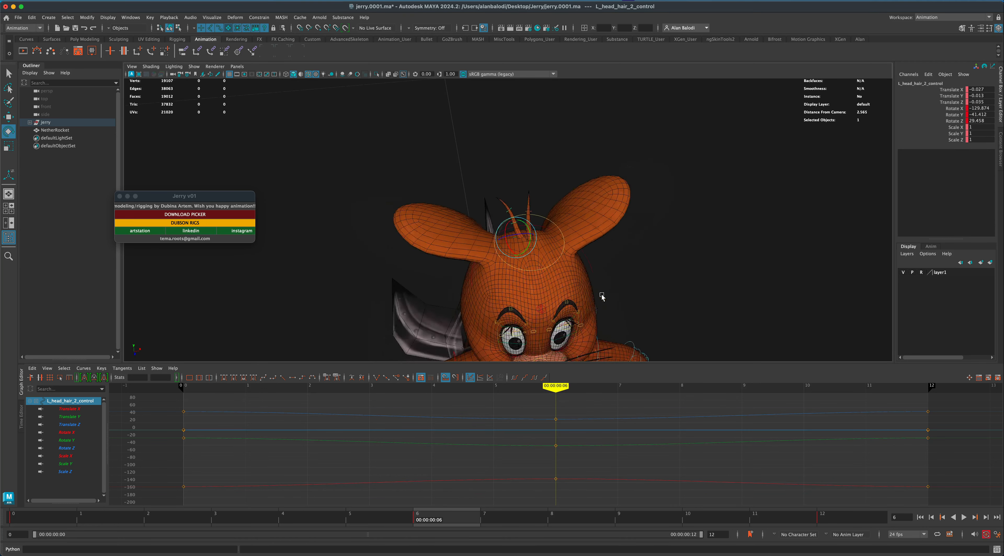